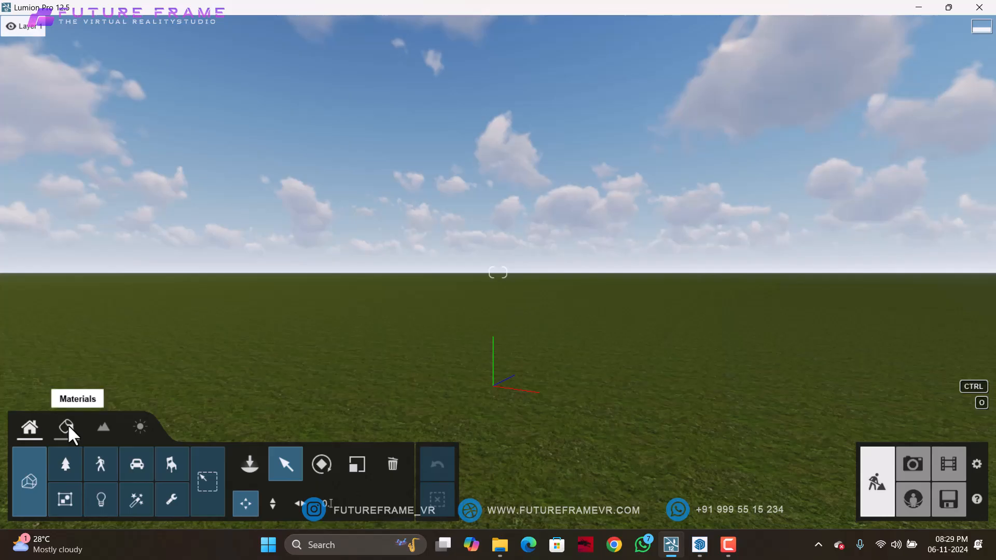
- Open the Material editor, switch to SketchUp, and examine the house model's differently coloured and textured surfaces from several sides
click(68, 427)
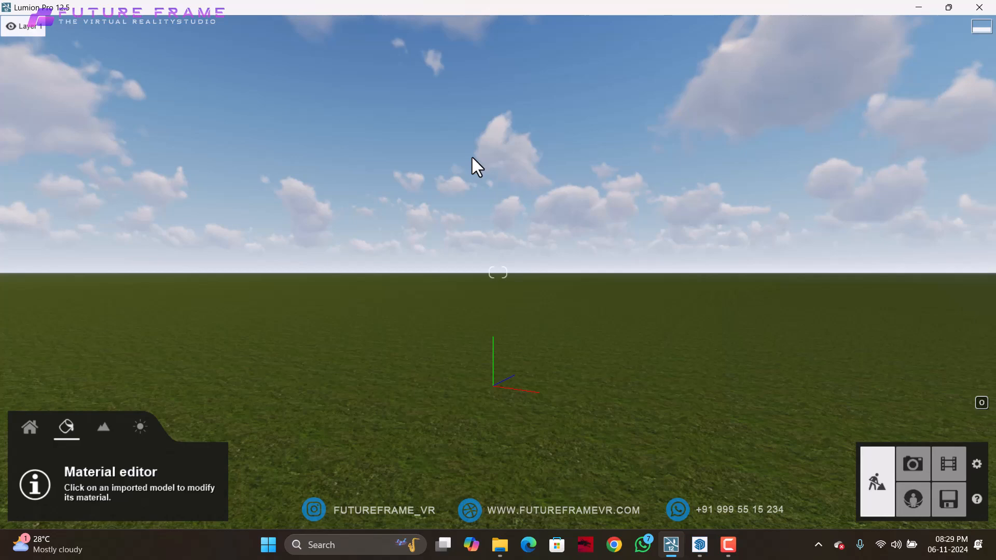
click(697, 553)
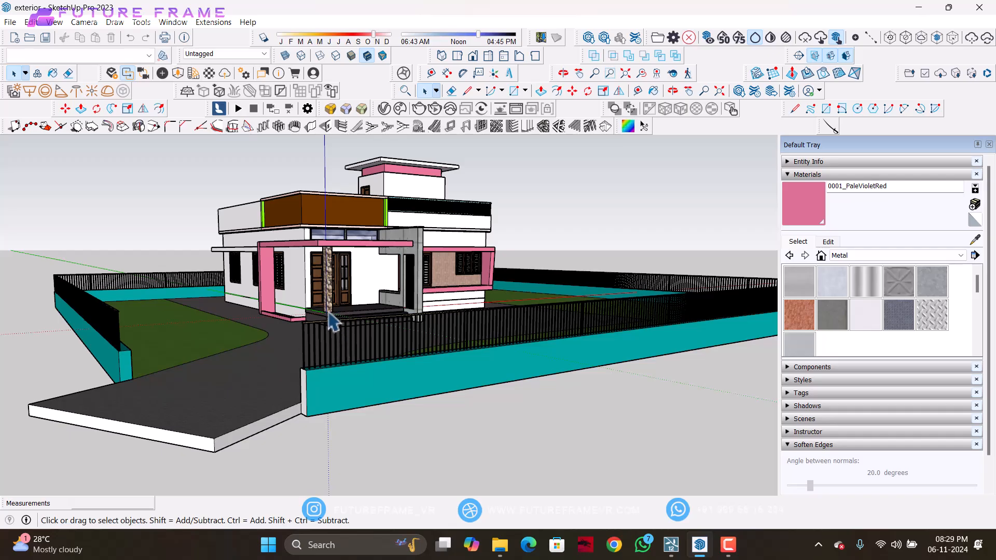
shift+middle_drag(329, 308, 375, 381)
scroll(450, 364, up, 5)
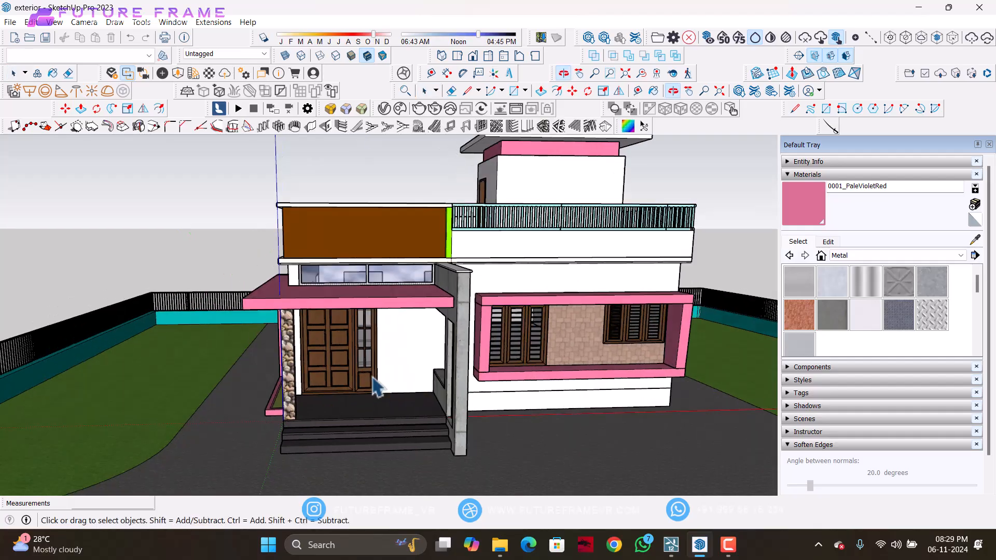
middle_drag(490, 311, 307, 320)
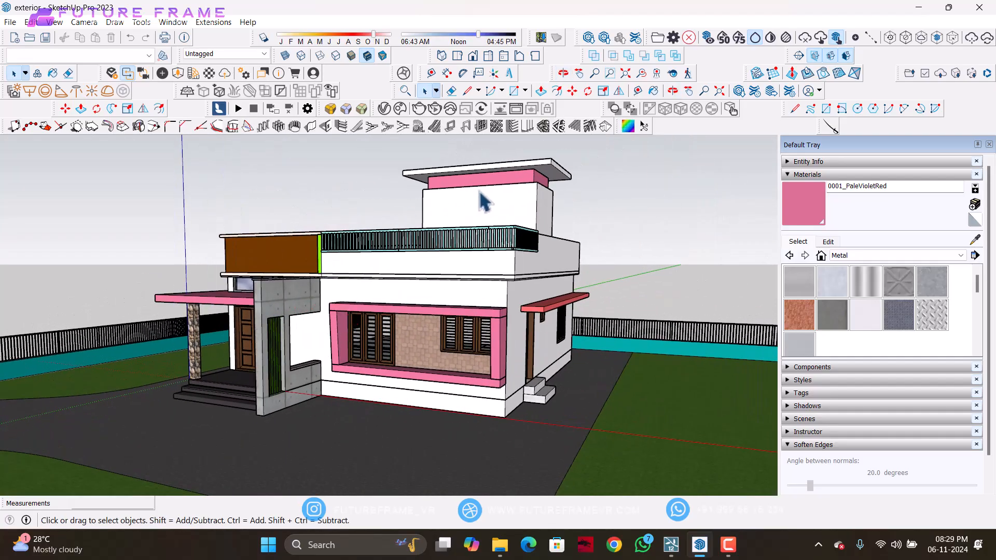
middle_drag(448, 250, 773, 283)
scroll(278, 309, down, 2)
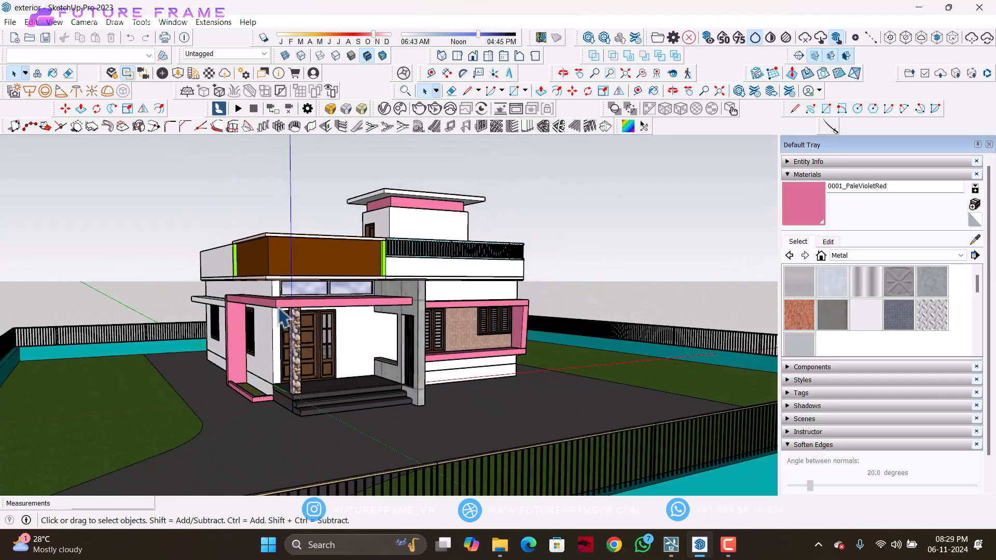
middle_drag(278, 309, 251, 373)
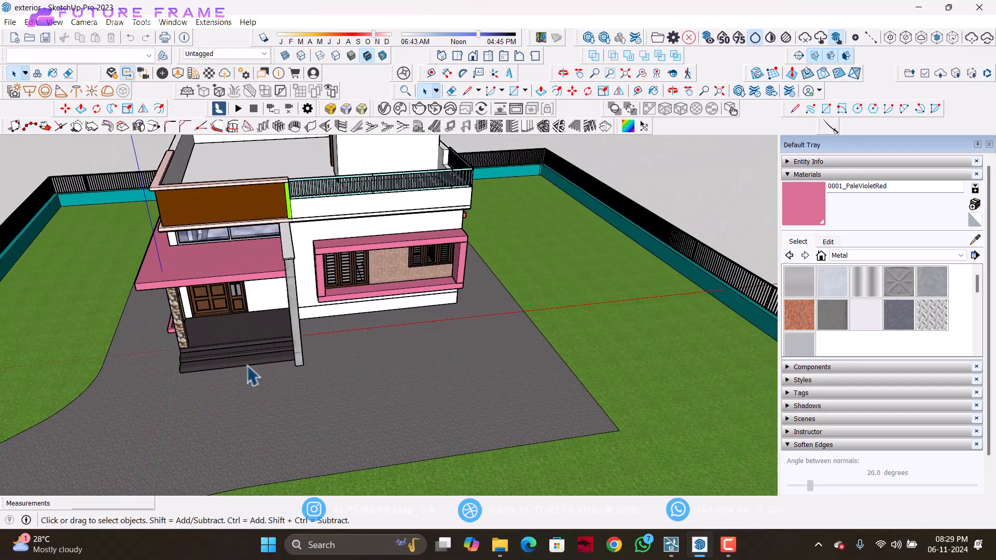
middle_drag(218, 337, 323, 362)
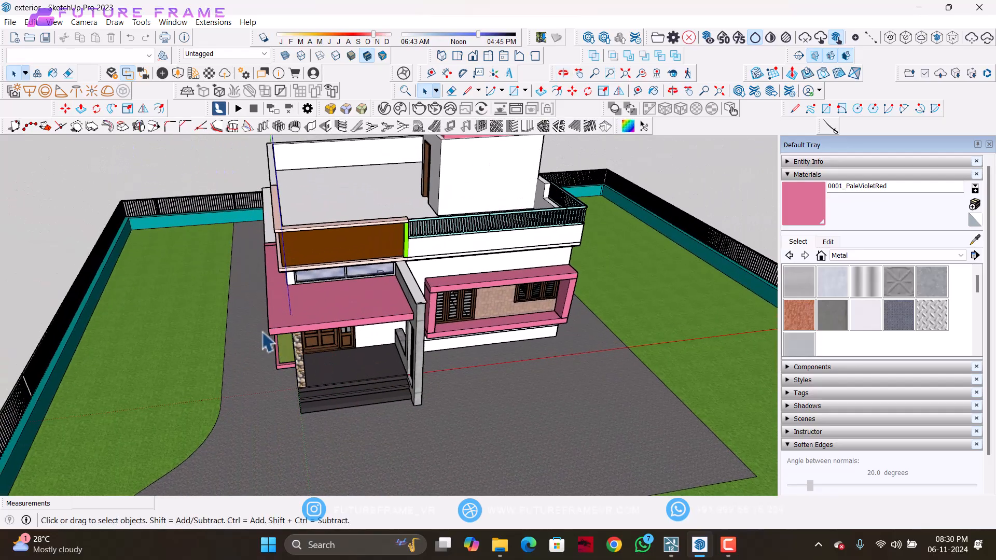
middle_drag(262, 330, 391, 262)
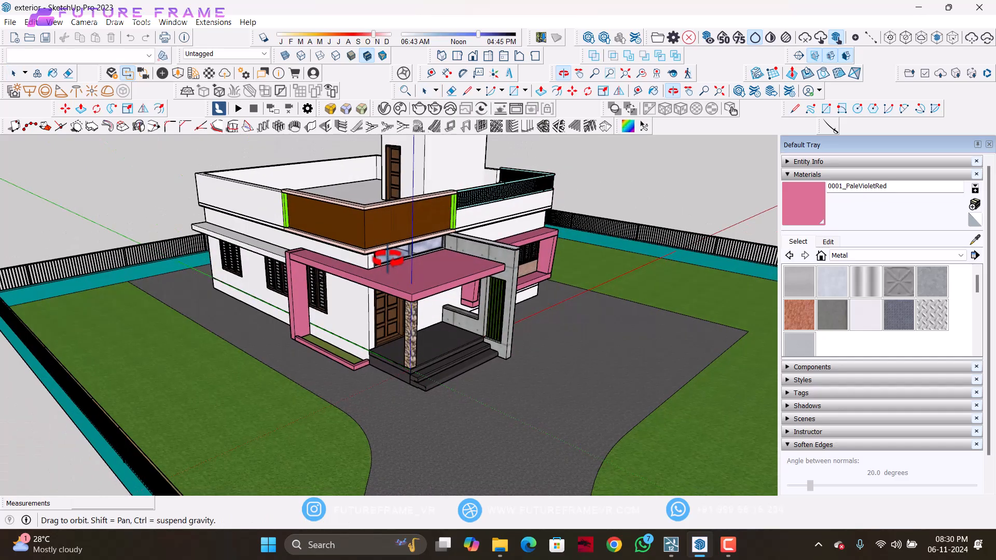
scroll(441, 249, up, 5)
scroll(450, 246, up, 3)
middle_drag(450, 249, 283, 225)
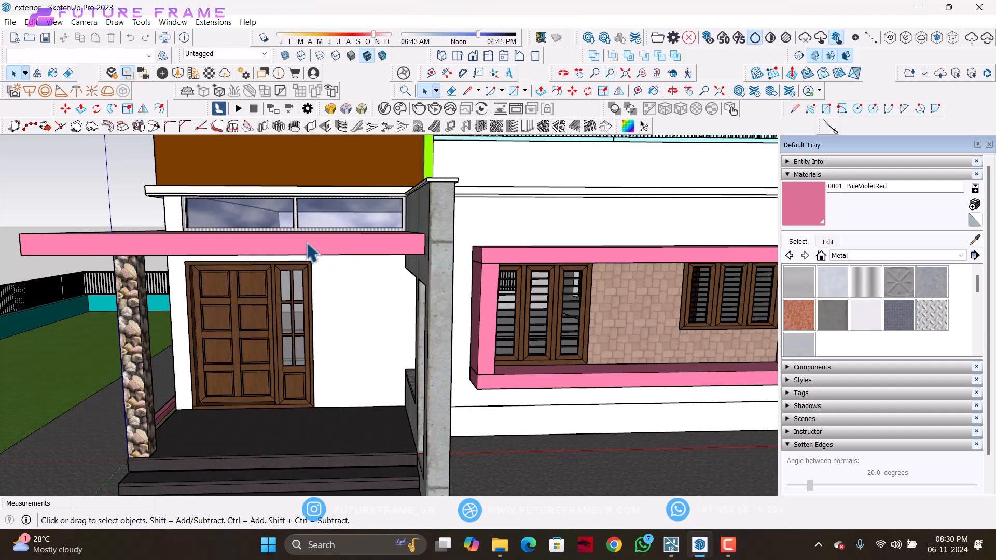
middle_drag(310, 253, 341, 302)
scroll(422, 284, down, 3)
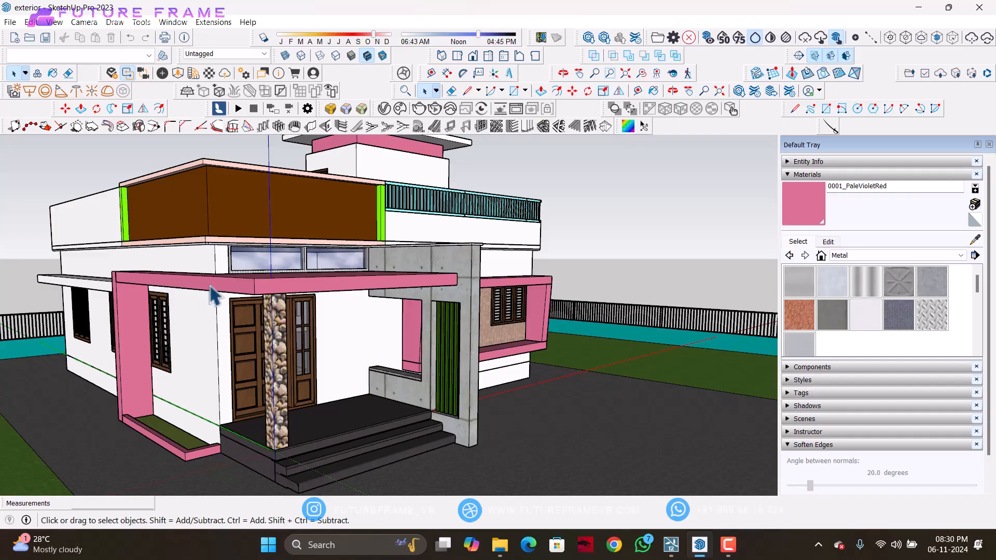
scroll(244, 272, down, 3)
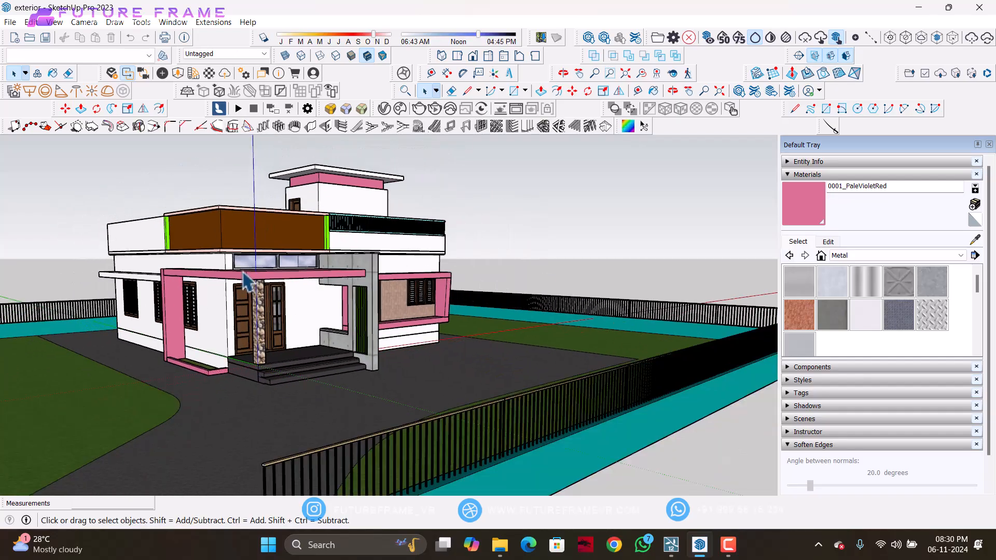
middle_drag(244, 273, 4, 305)
scroll(344, 323, up, 4)
middle_drag(344, 322, 471, 360)
middle_drag(276, 330, 393, 344)
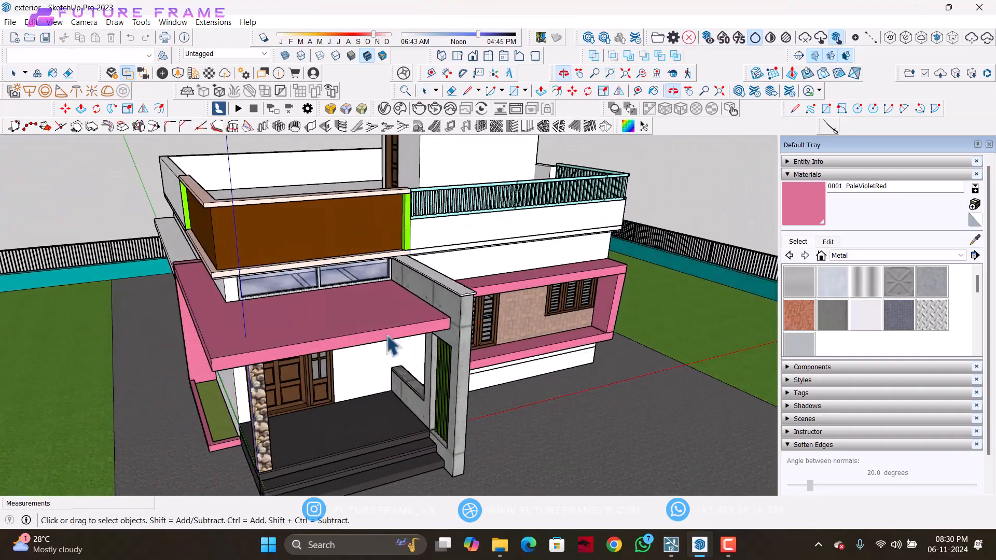
scroll(309, 331, down, 3)
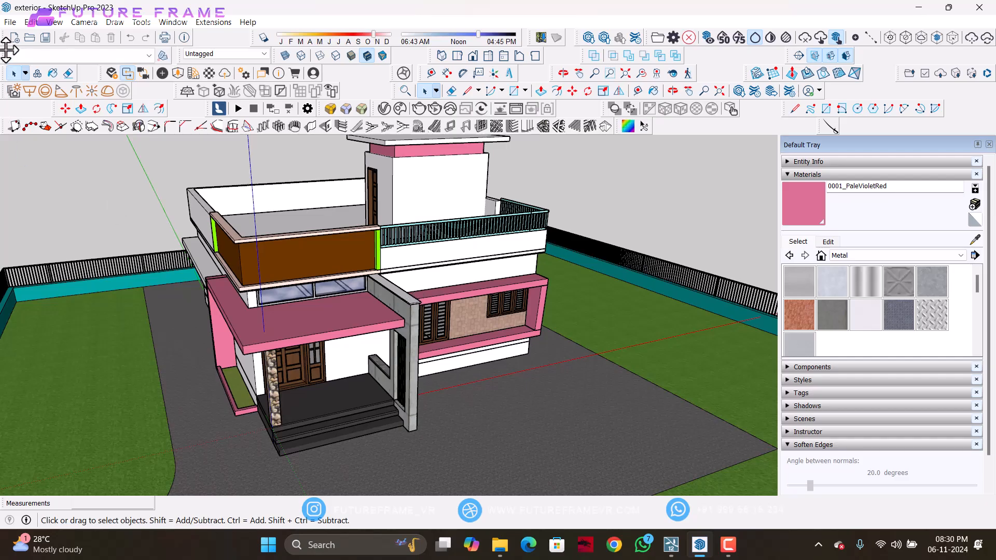
- Save the exterior model in SketchUp and switch back to Lumion
click(10, 23)
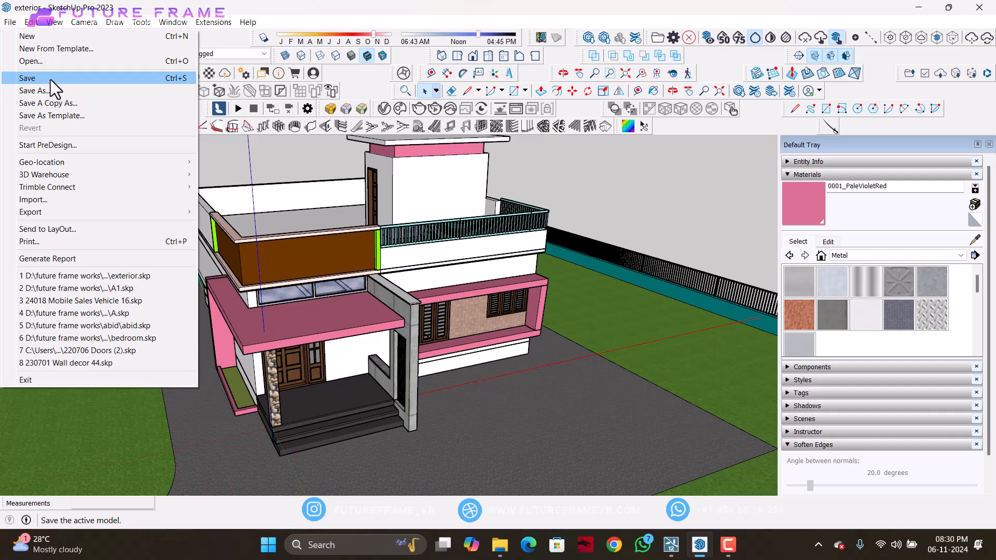
click(537, 167)
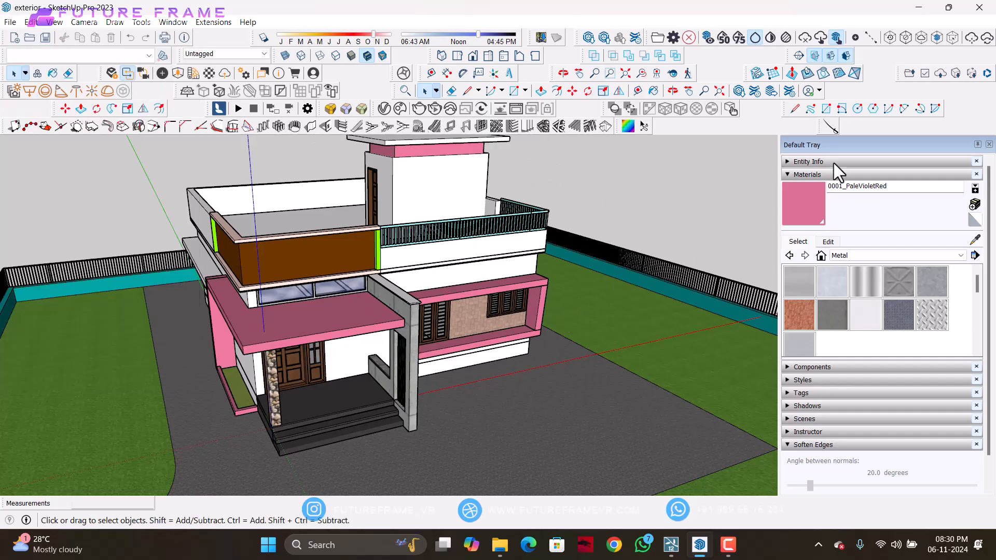
click(911, 6)
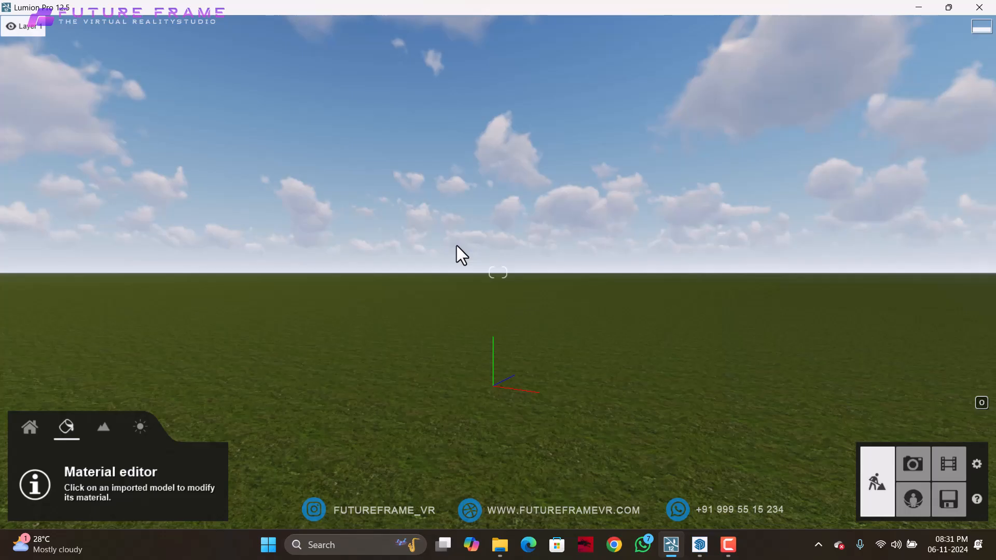
- Start importing a new model from disk into the imported models library
click(34, 438)
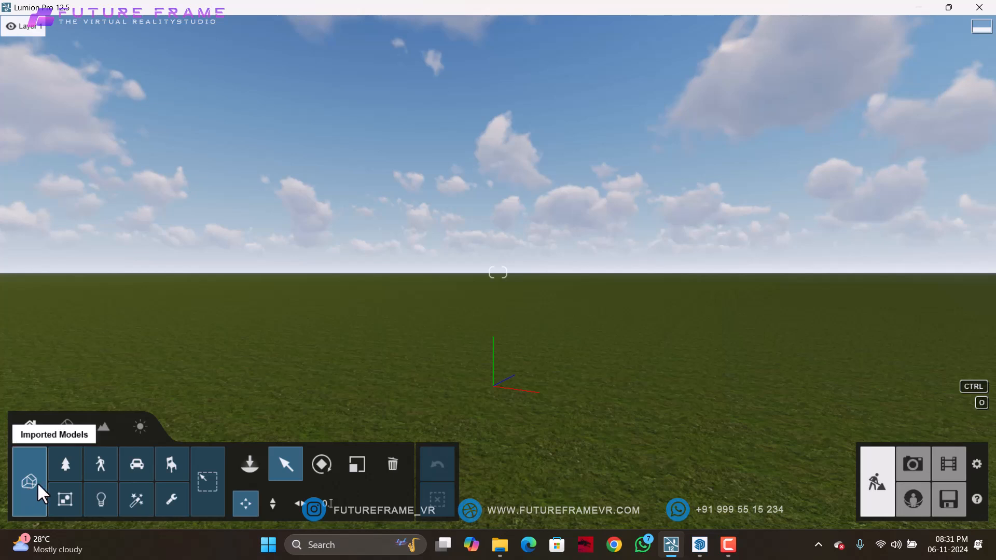
click(248, 469)
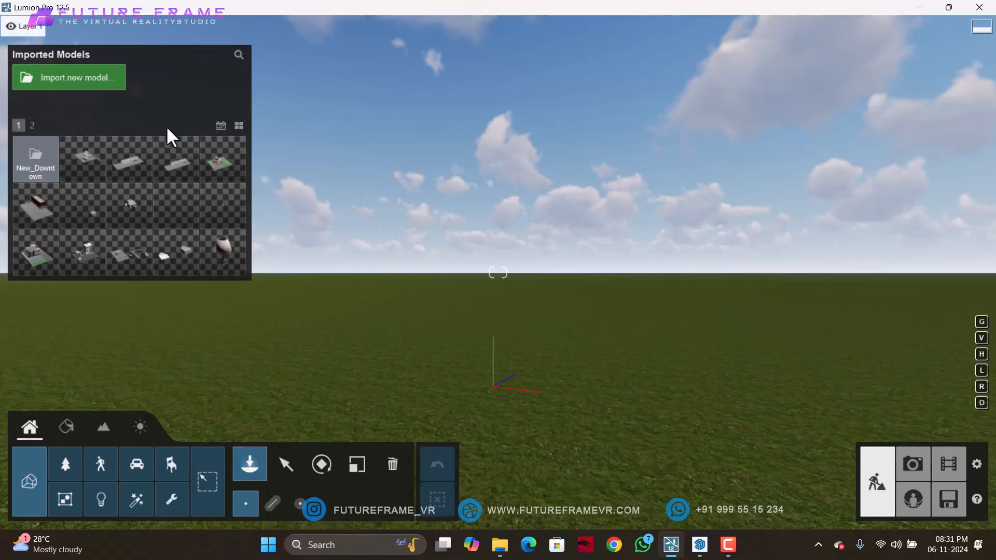
click(74, 80)
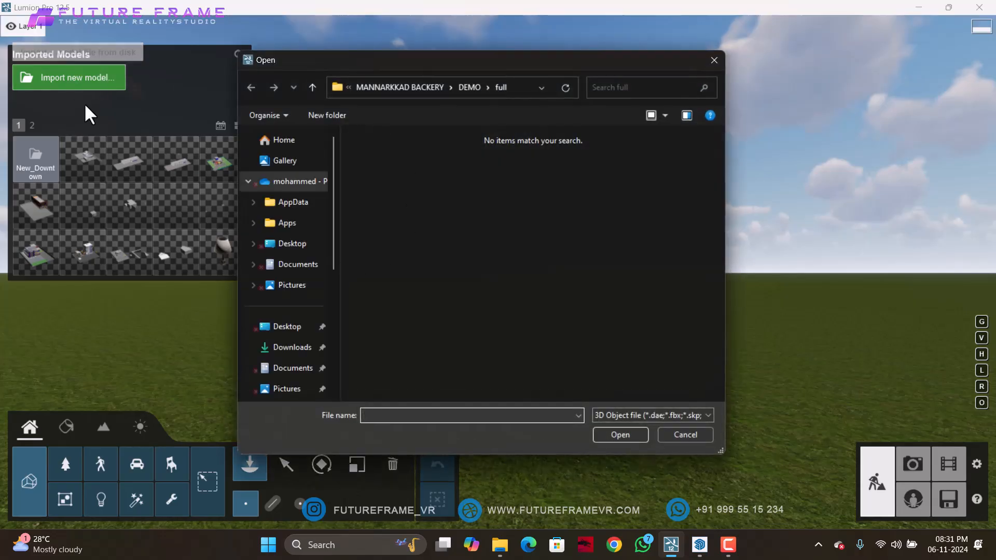
- Choose the SketchUp file "exterior" from the client's project folder inside future frame works on drive D for import
scroll(287, 294, down, 4)
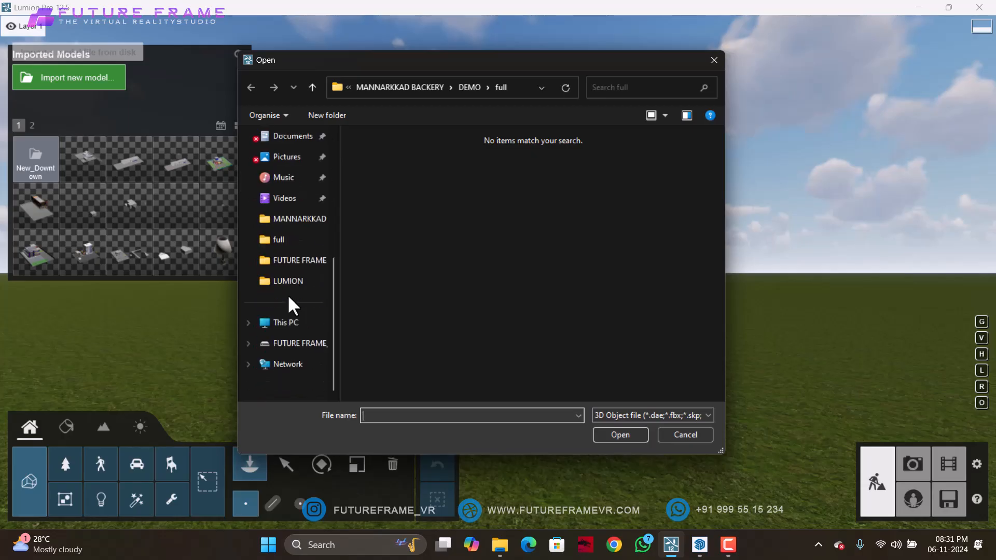
click(293, 261)
click(291, 322)
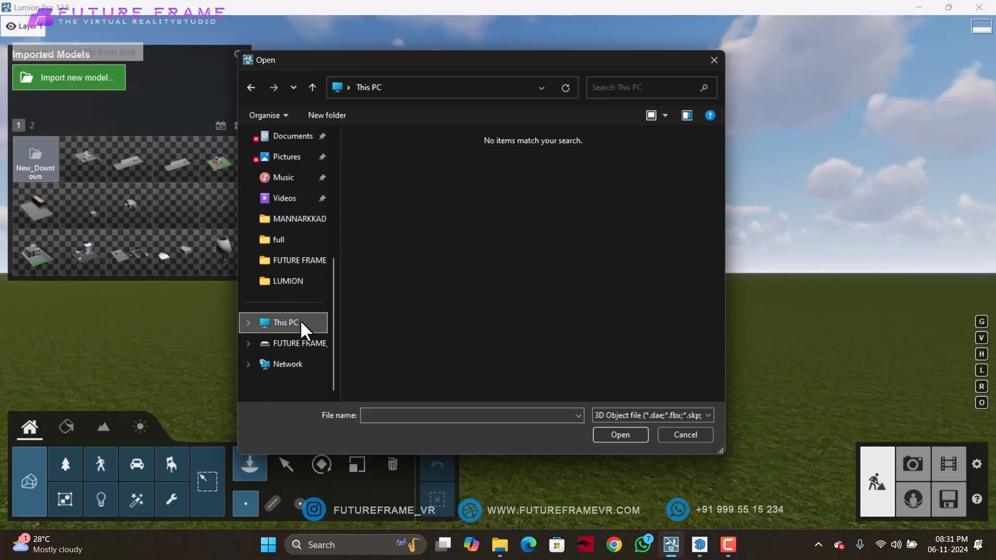
click(303, 227)
click(312, 87)
scroll(490, 306, down, 3)
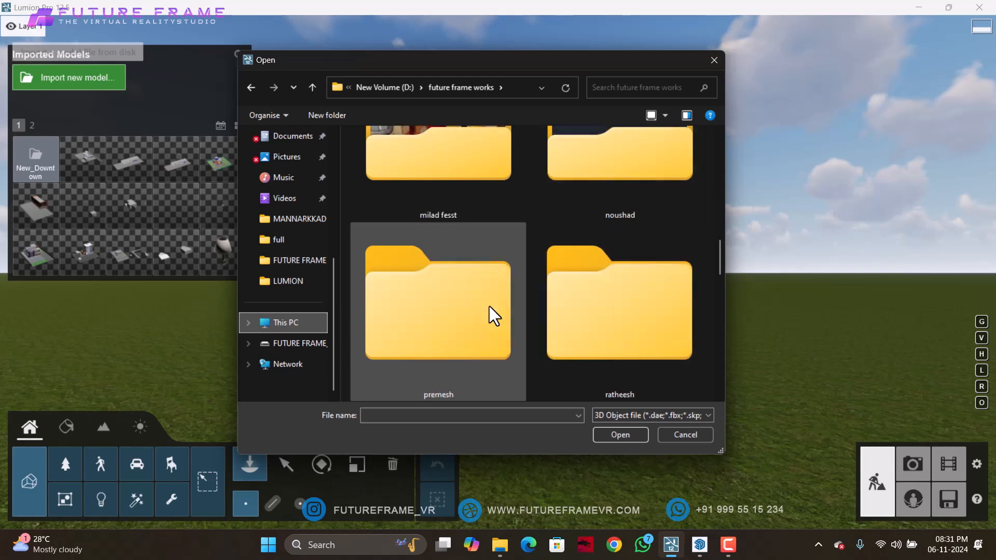
scroll(490, 306, down, 3)
double_click(450, 307)
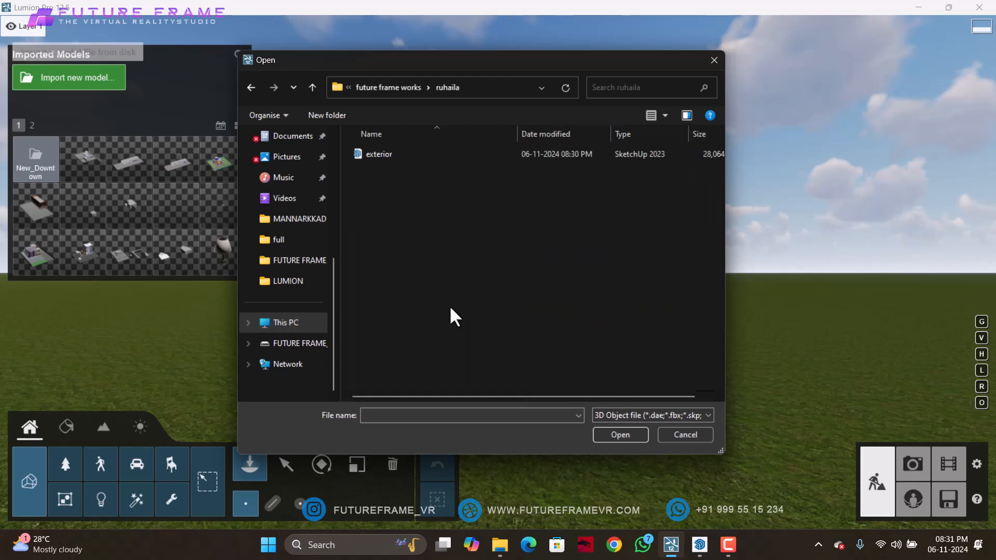
click(419, 155)
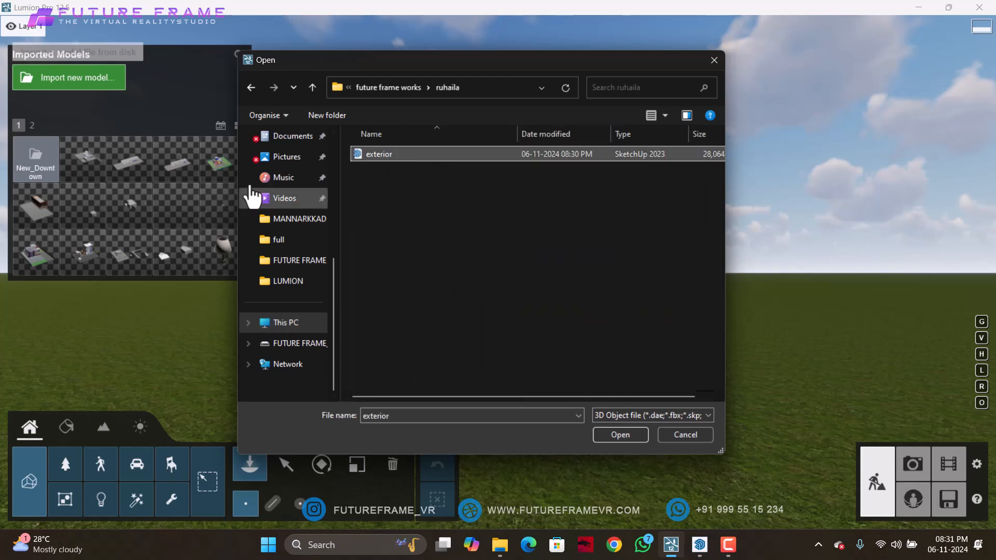
click(600, 437)
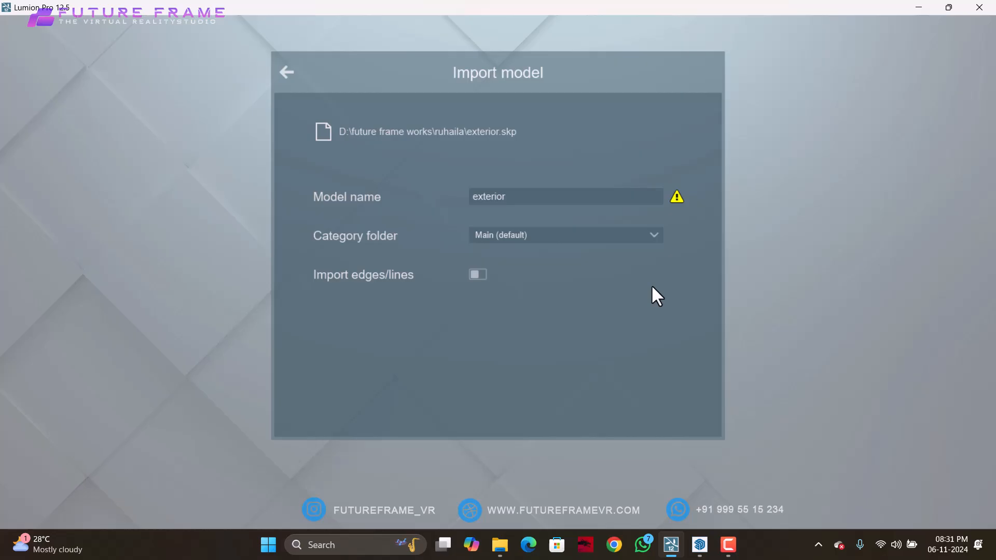
- Rename the model being imported to exterior001
mouse_move(676, 196)
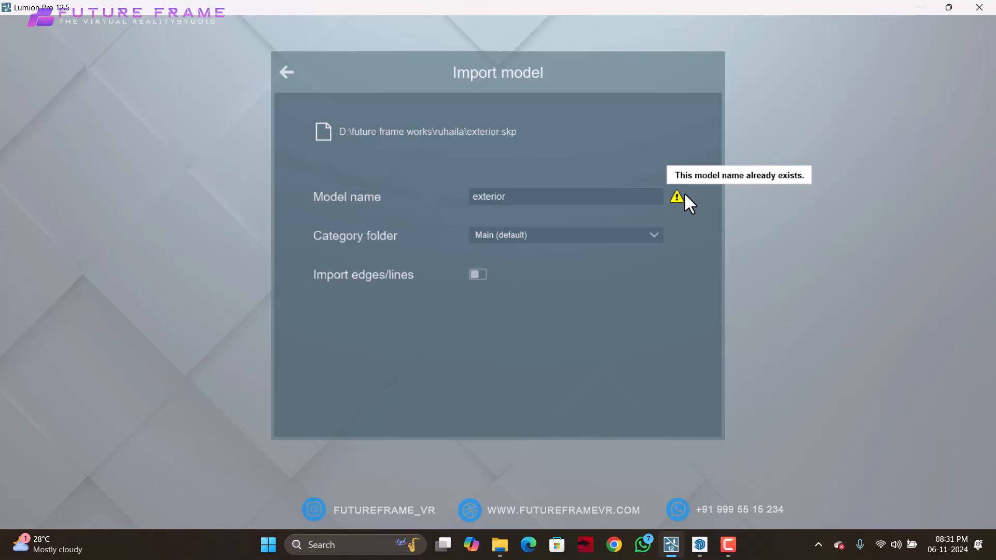
click(524, 193)
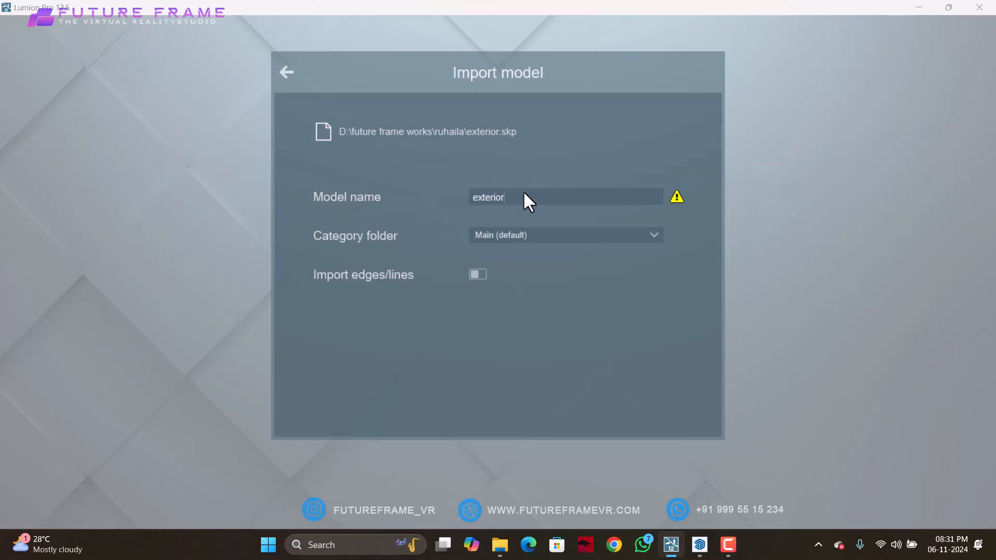
text(001)
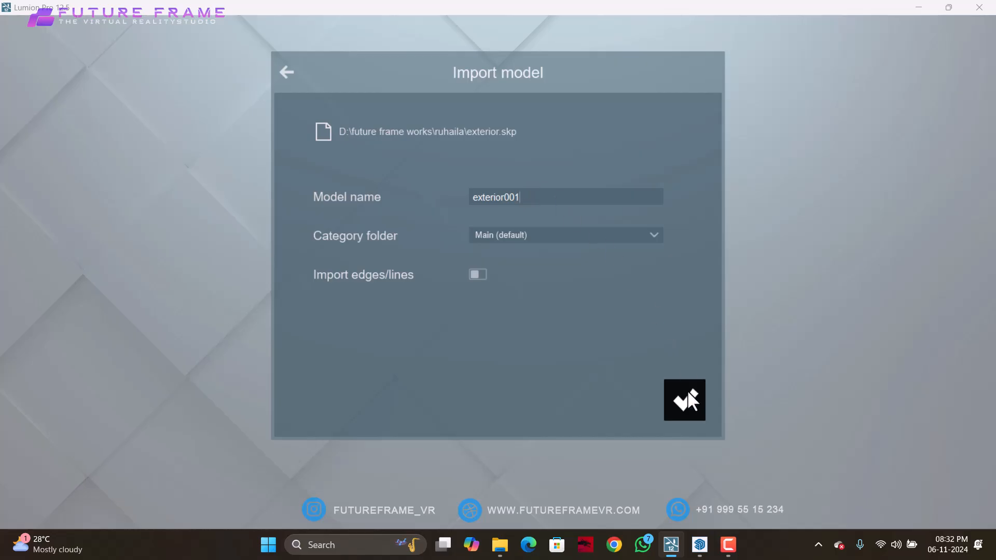
- Assign the model to a new category folder named CLASS and import it with edges/lines left off
click(506, 238)
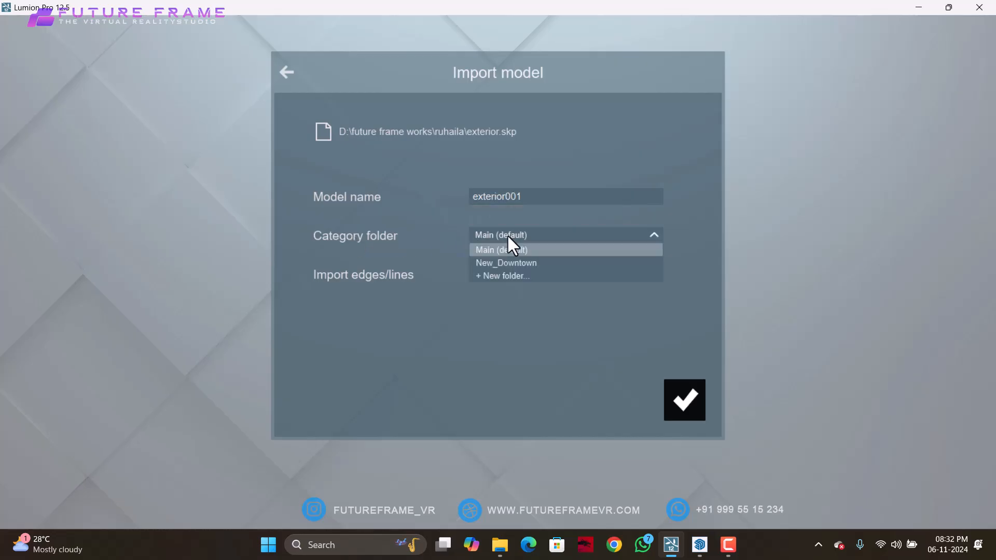
click(528, 275)
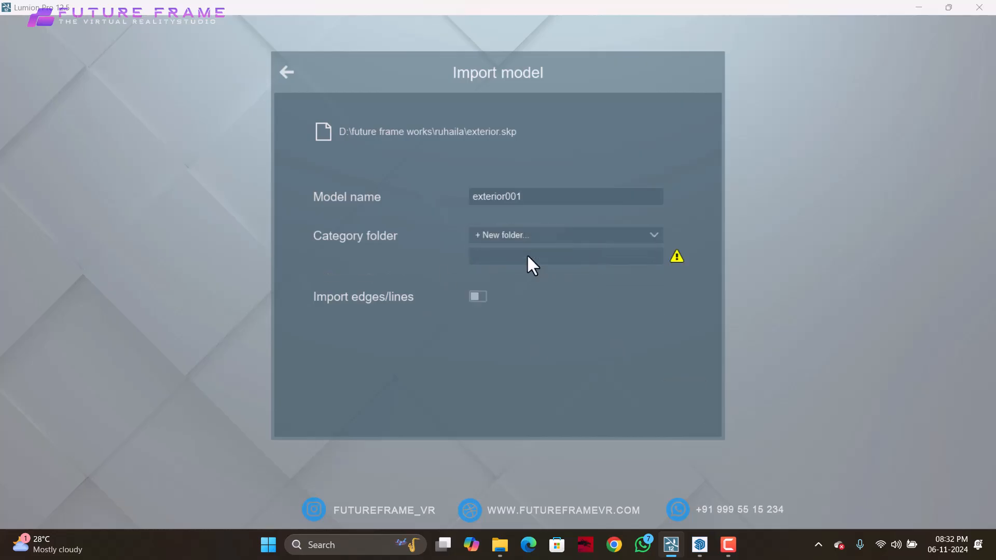
text(CLASS)
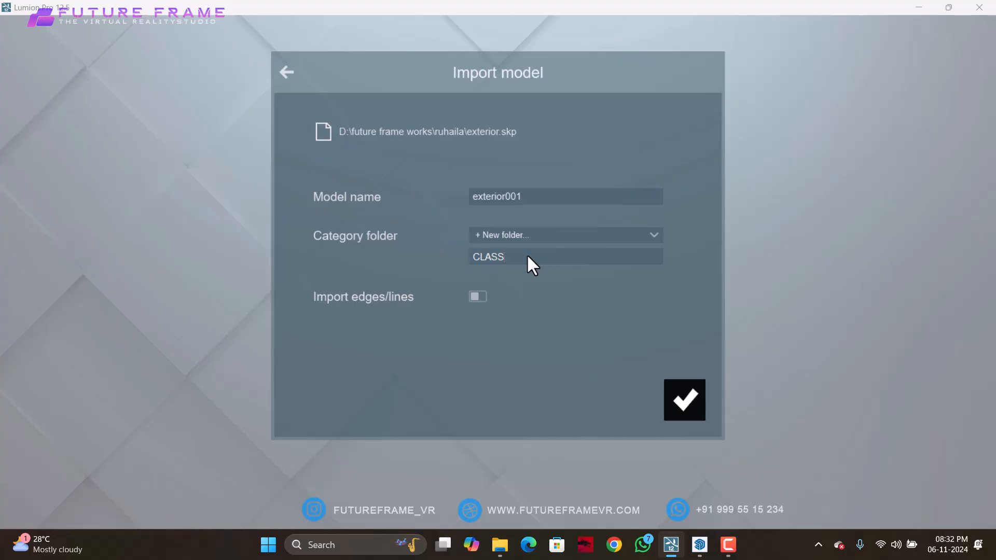
click(685, 402)
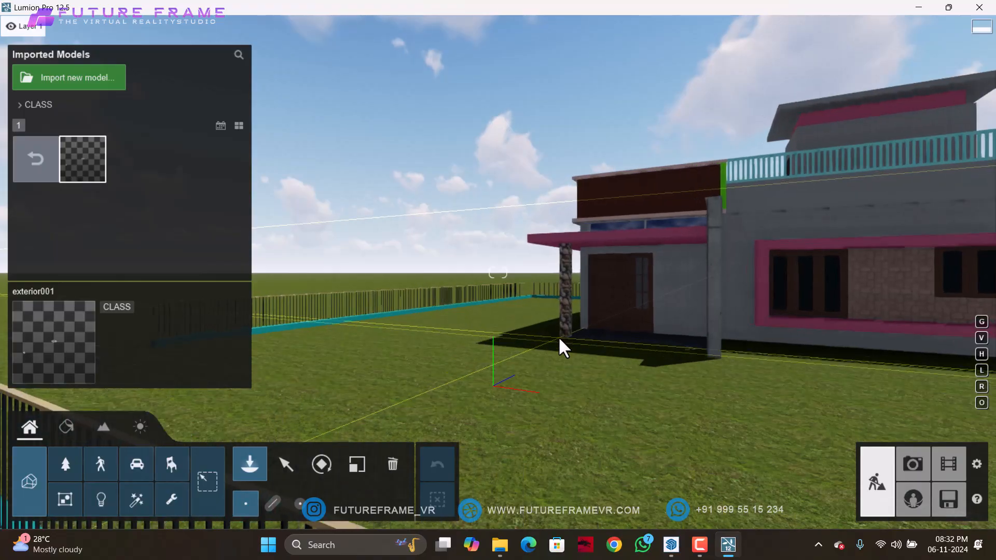
- Place the exterior001 house on the grass beside the scene origin and return to the main list of imported models
click(556, 341)
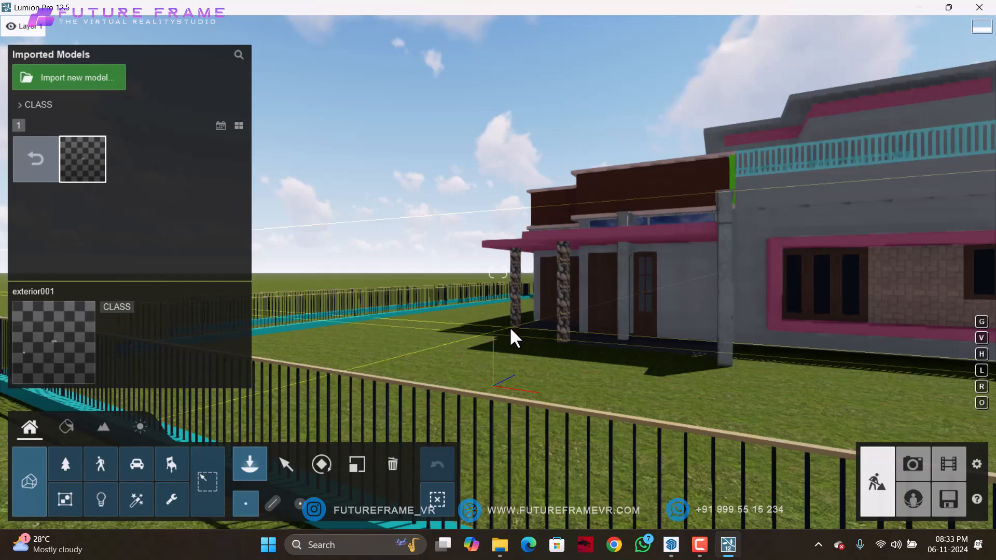
click(511, 329)
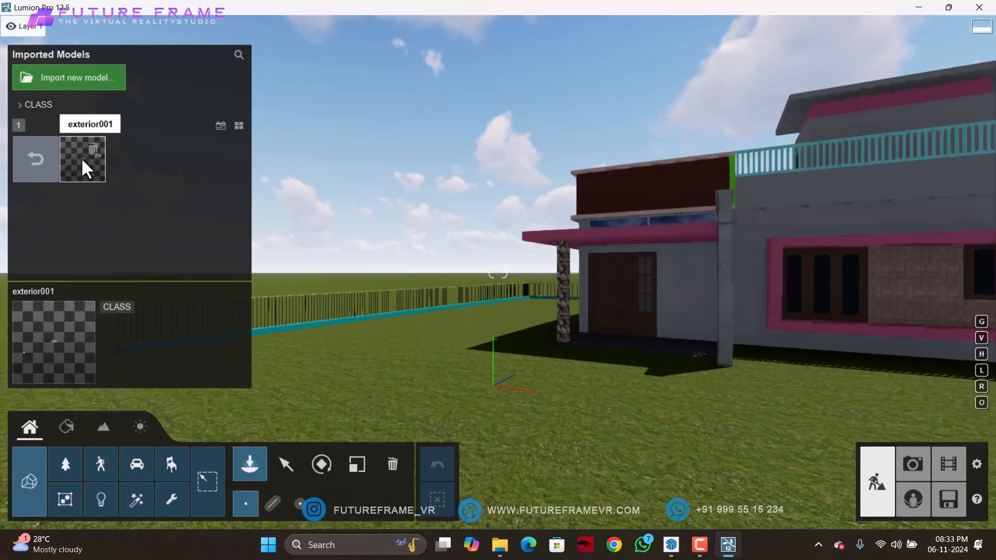
click(41, 161)
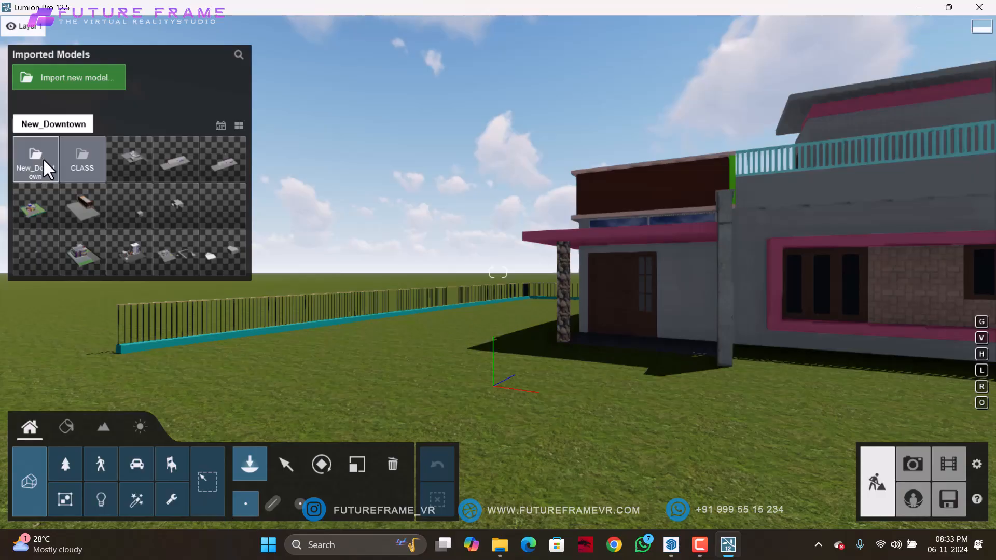
click(82, 159)
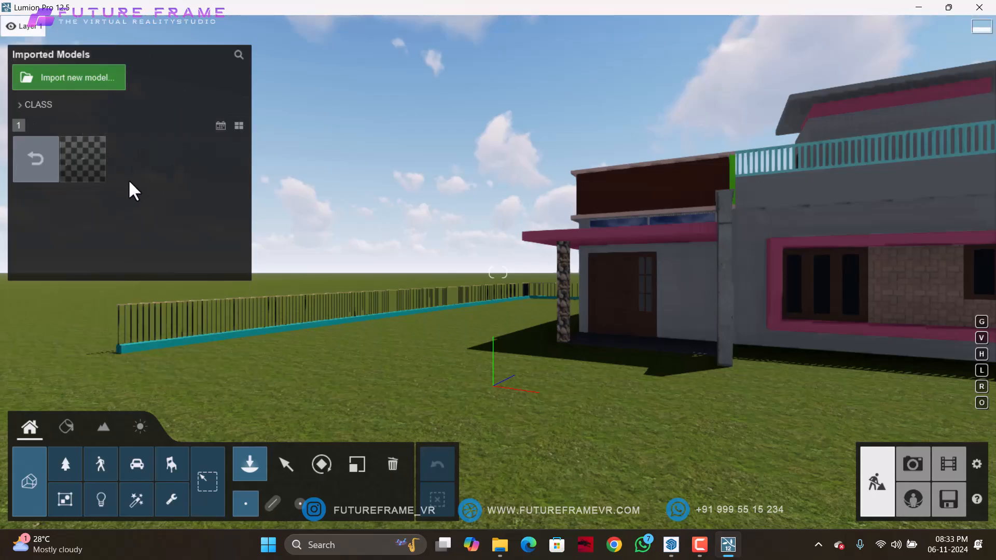
click(96, 83)
click(384, 155)
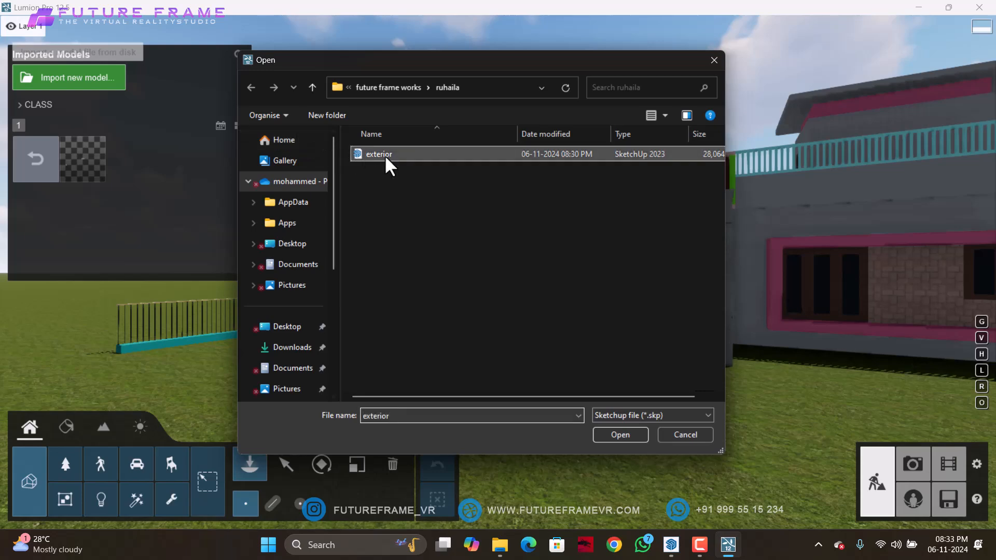
click(621, 436)
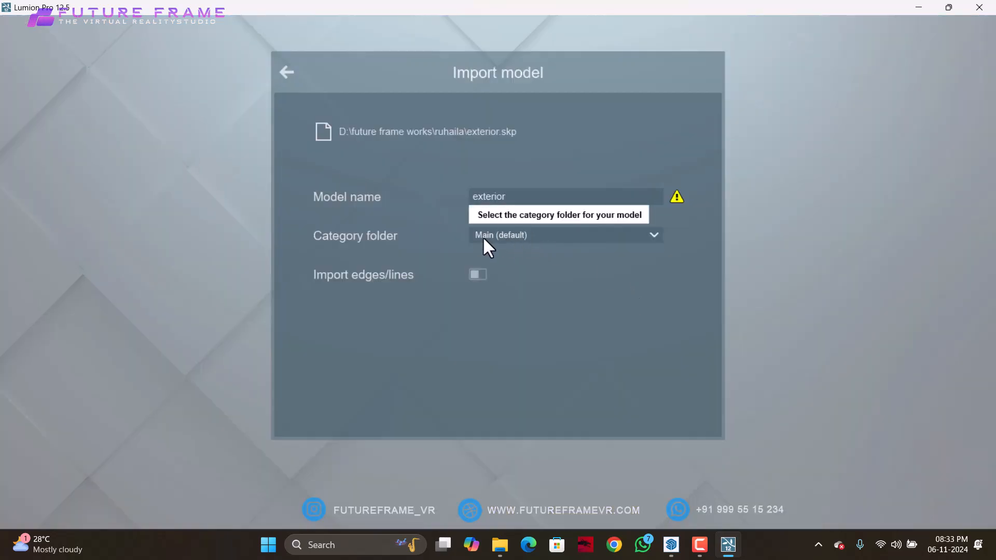
click(490, 238)
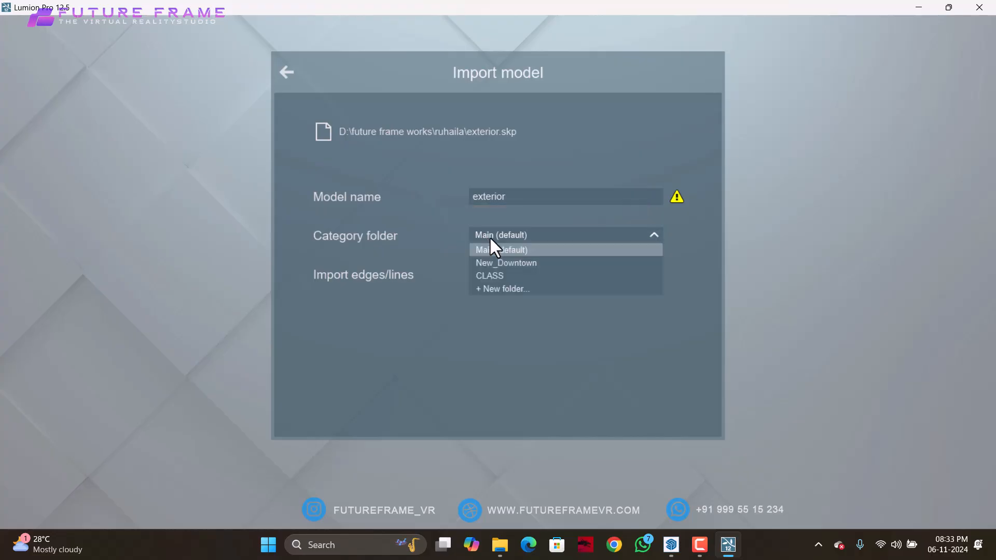
click(499, 275)
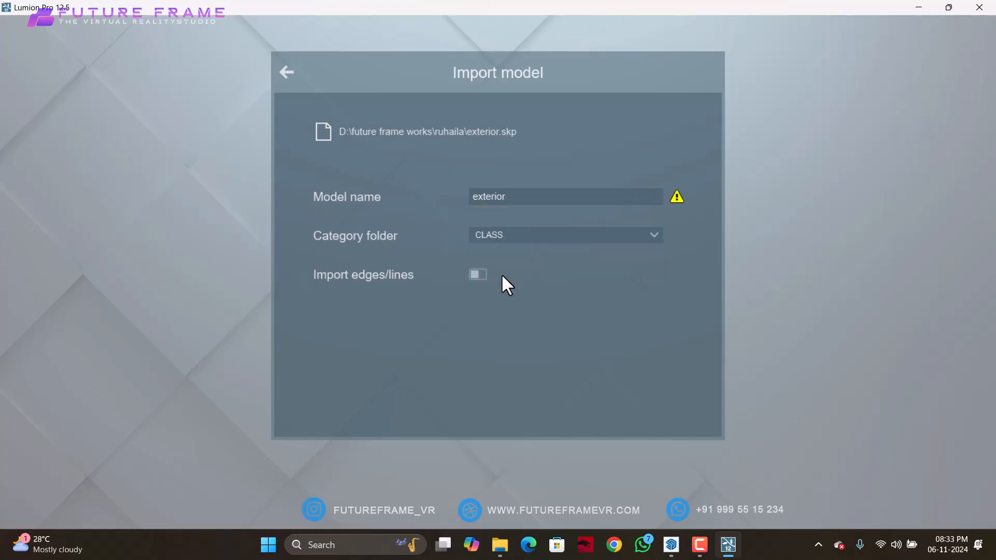
click(286, 73)
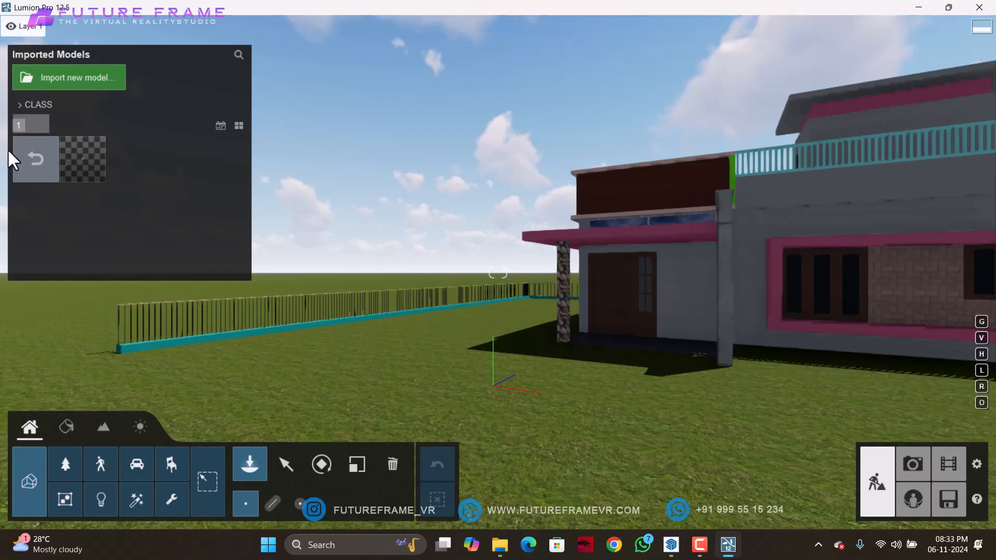
click(20, 158)
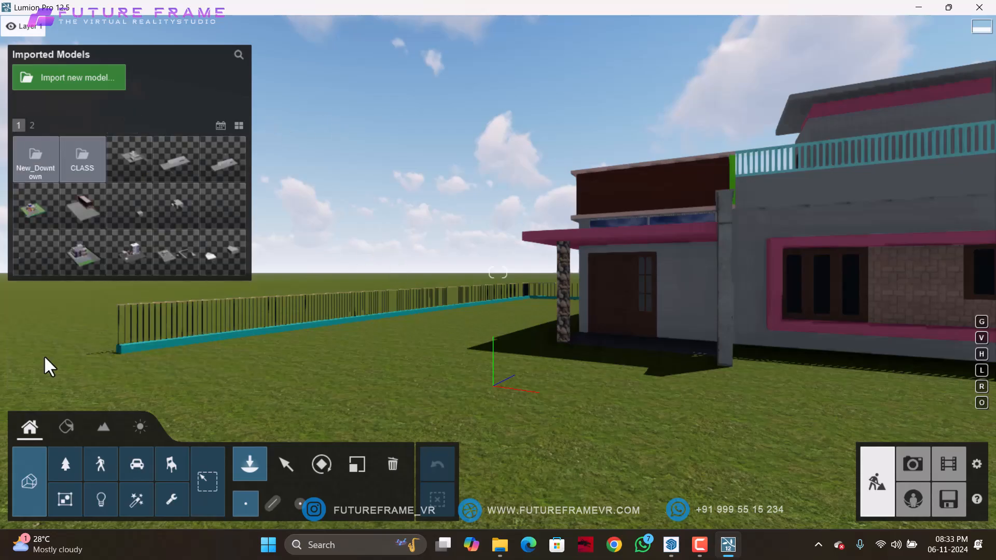
- Set the exterior001 house's position to X 0, Y 0 and Z 0 m with typed-in coordinates
right_drag(466, 319, 552, 344)
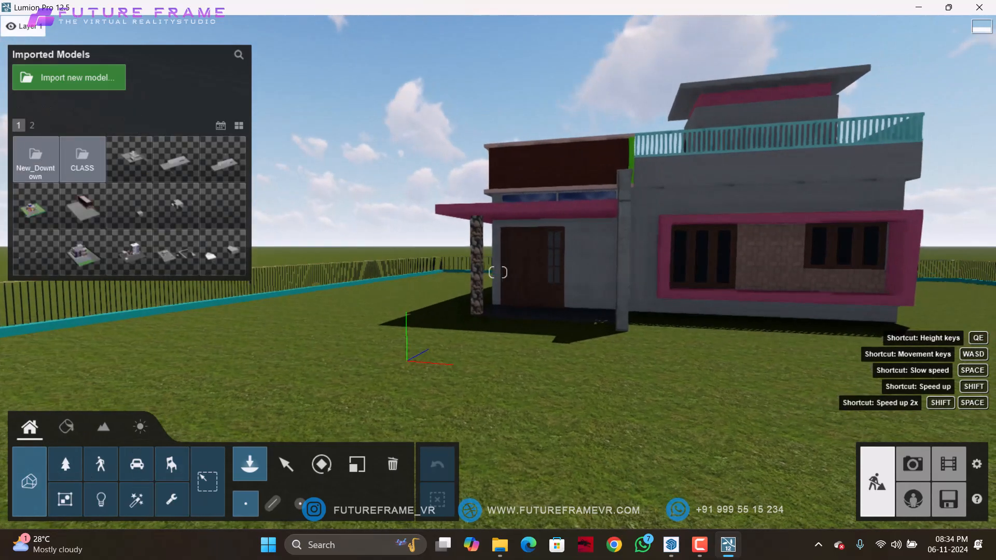
right_drag(483, 283, 516, 316)
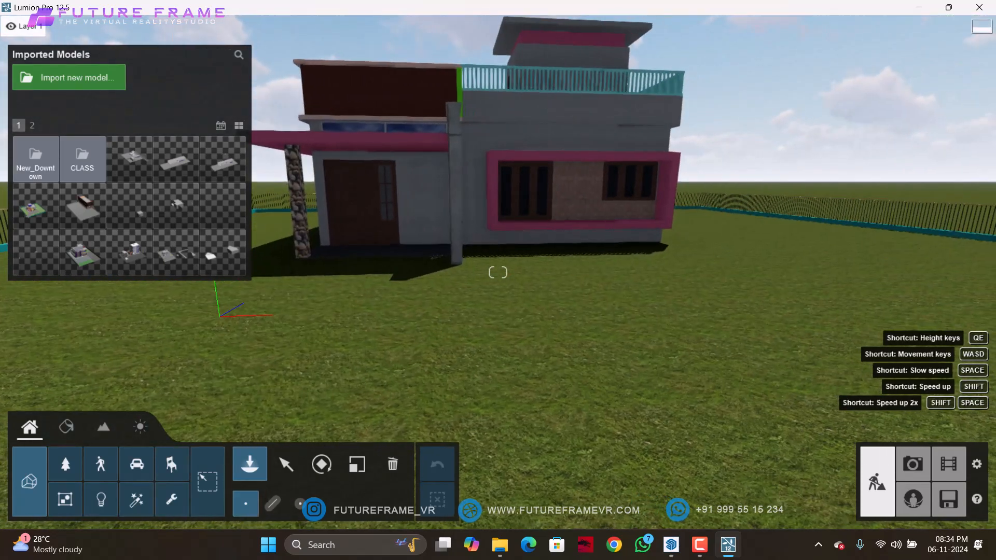
click(284, 462)
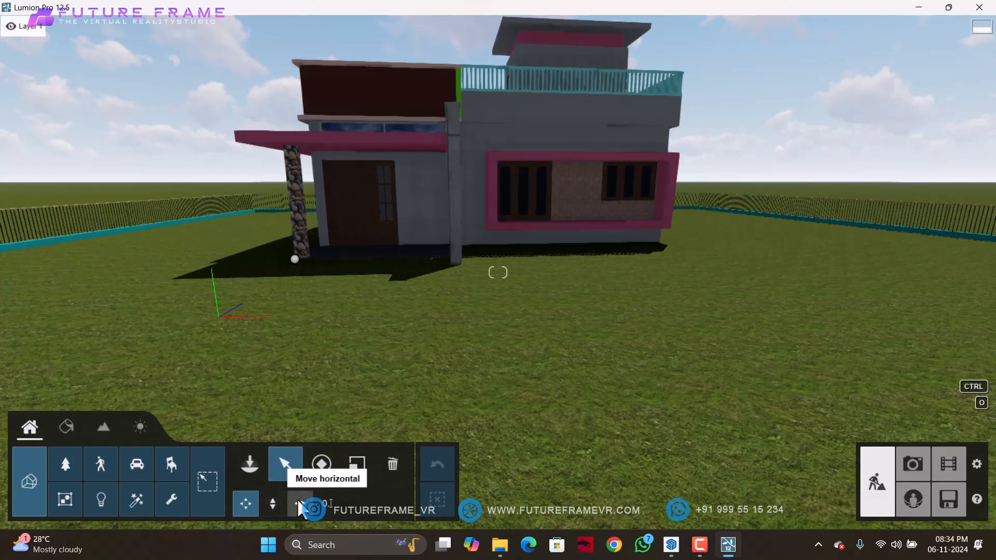
click(327, 497)
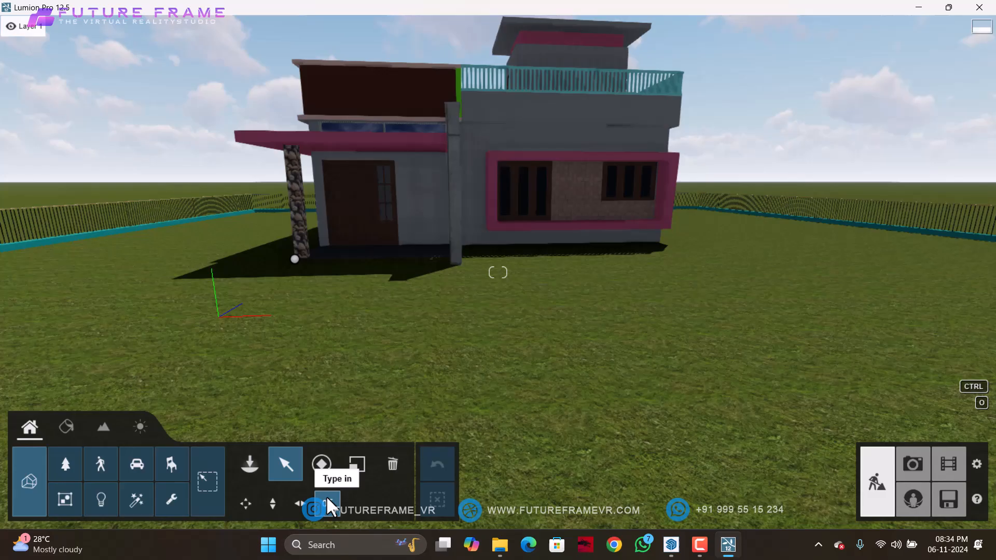
click(295, 259)
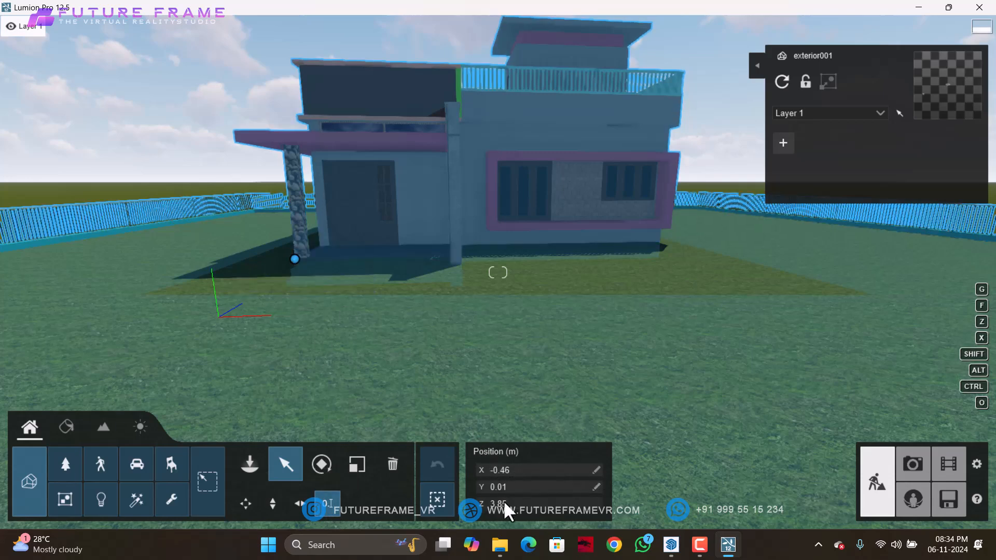
click(524, 470)
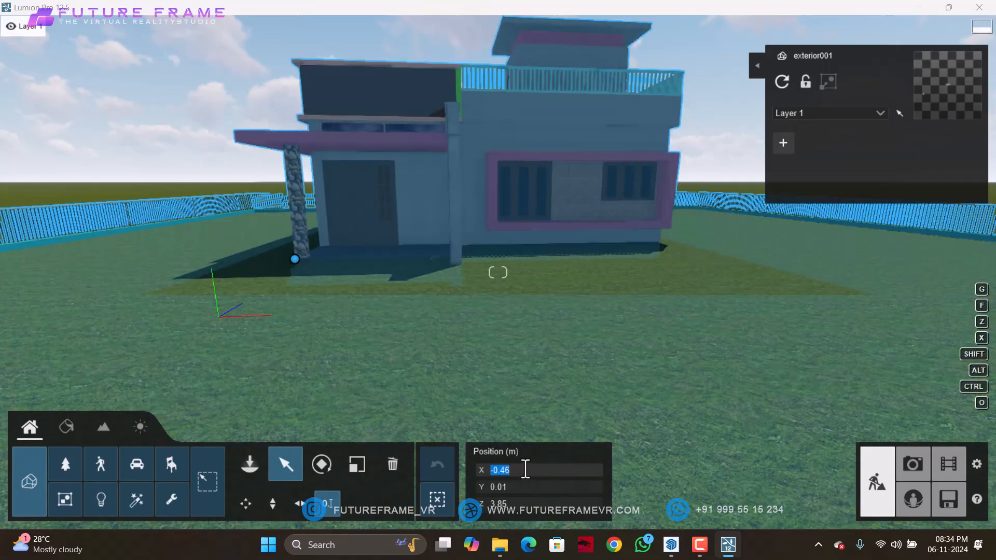
text(0)
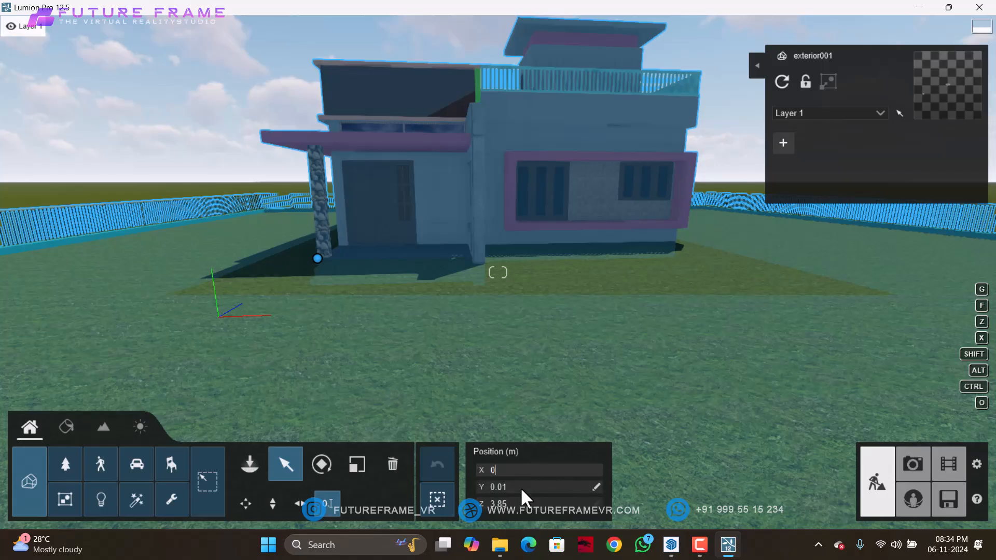
click(522, 487)
text(0)
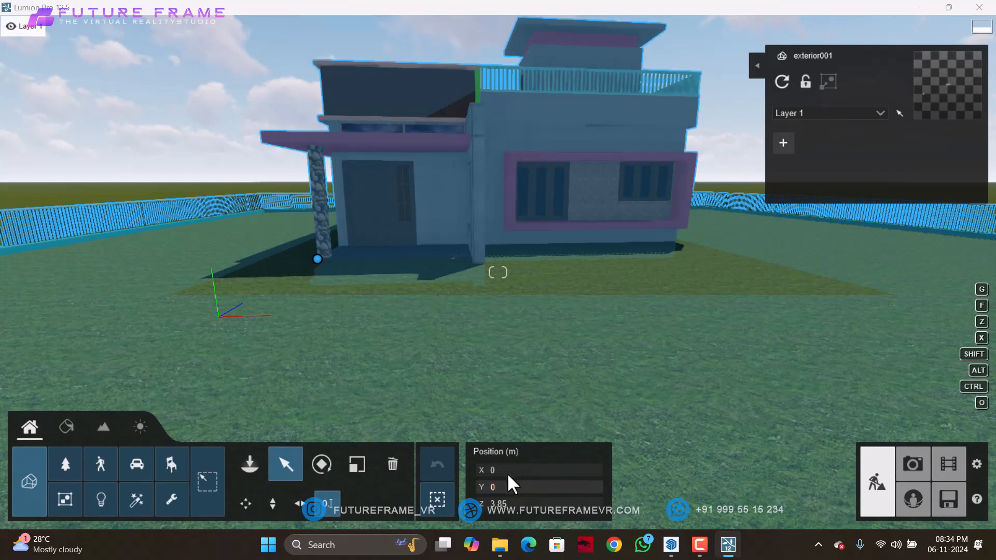
click(513, 503)
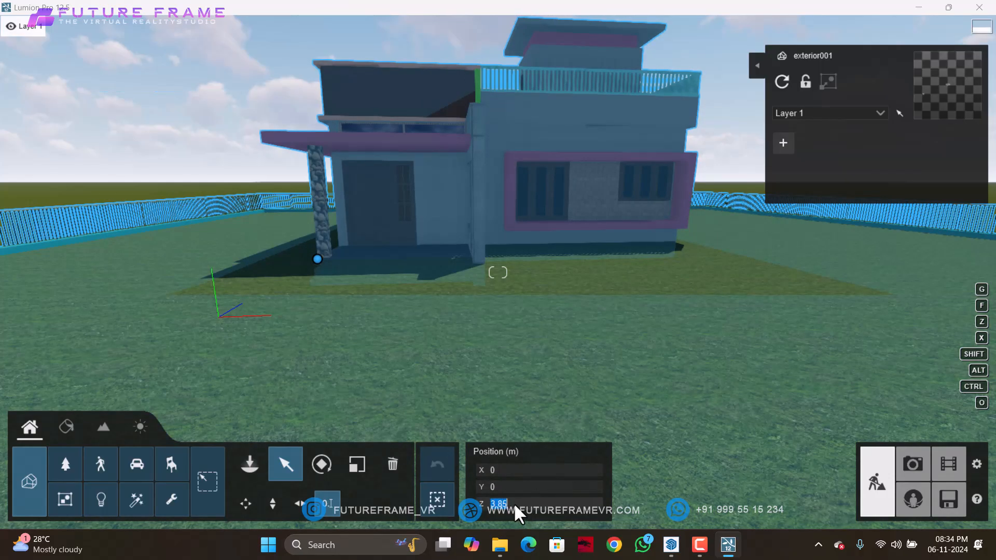
text(0)
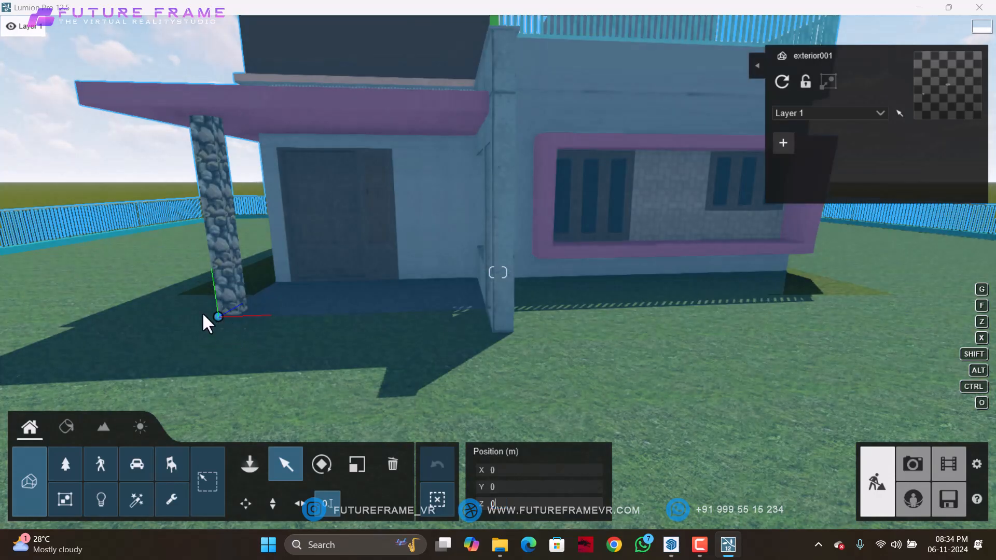
- Shift the exterior001 house slightly along the red axis away from the origin, using horizontal and then free movement
right_drag(581, 381, 524, 413)
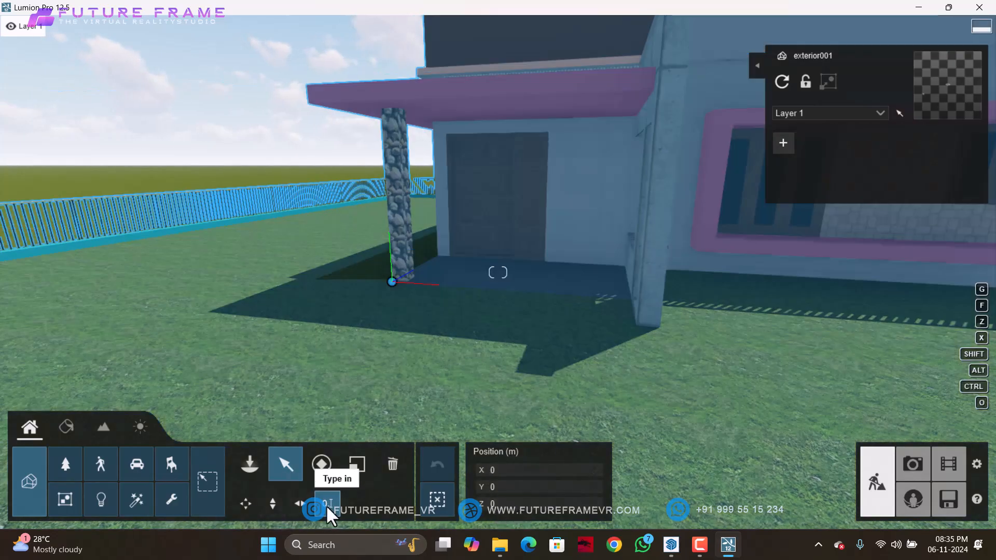
click(300, 504)
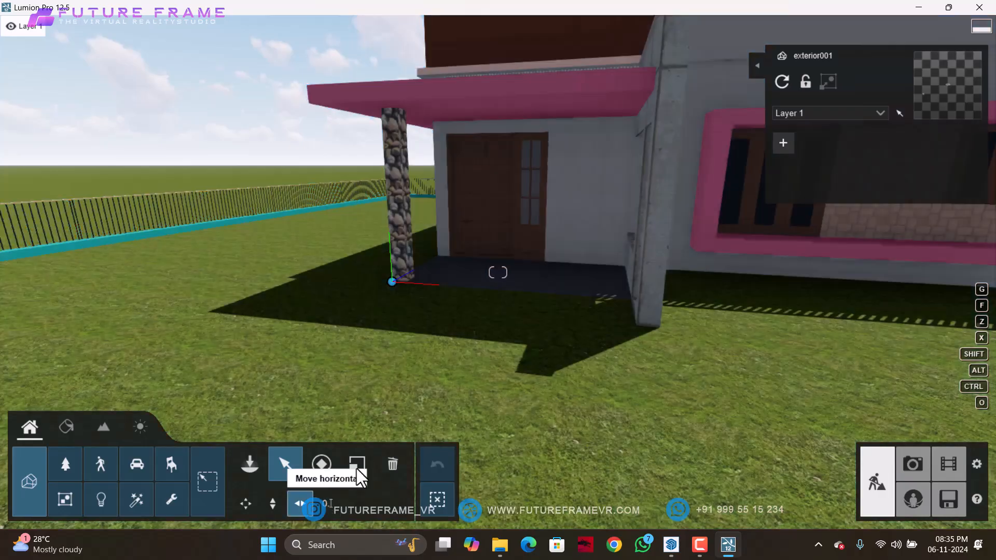
drag(390, 281, 437, 264)
click(272, 503)
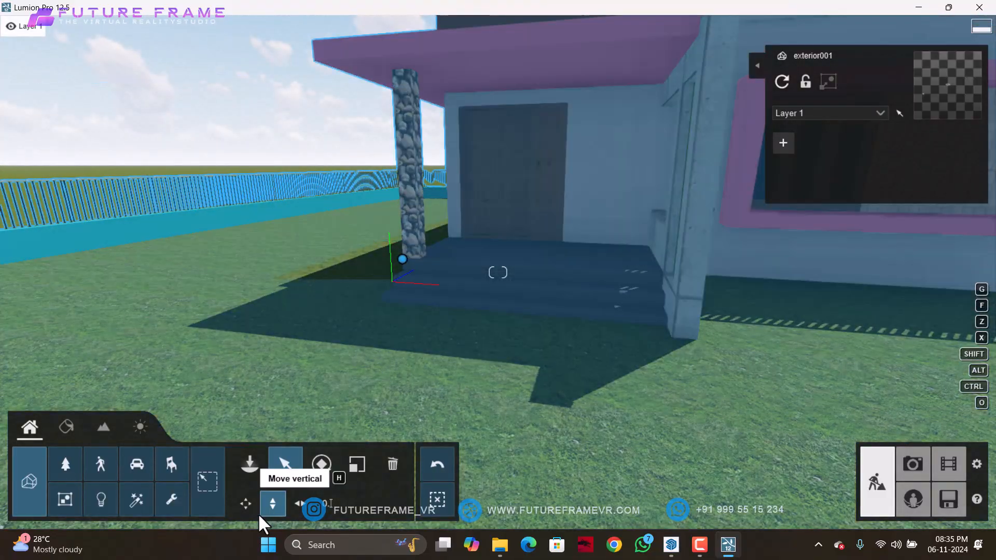
click(245, 503)
drag(438, 281, 413, 281)
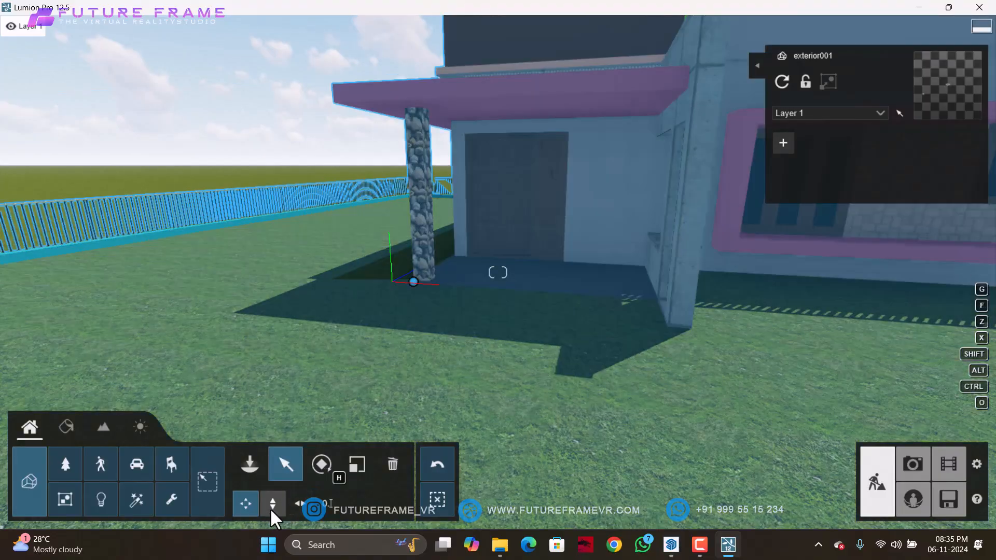
- Raise the exterior001 house vertically until its paving and lawn surfaces clear the terrain
click(269, 505)
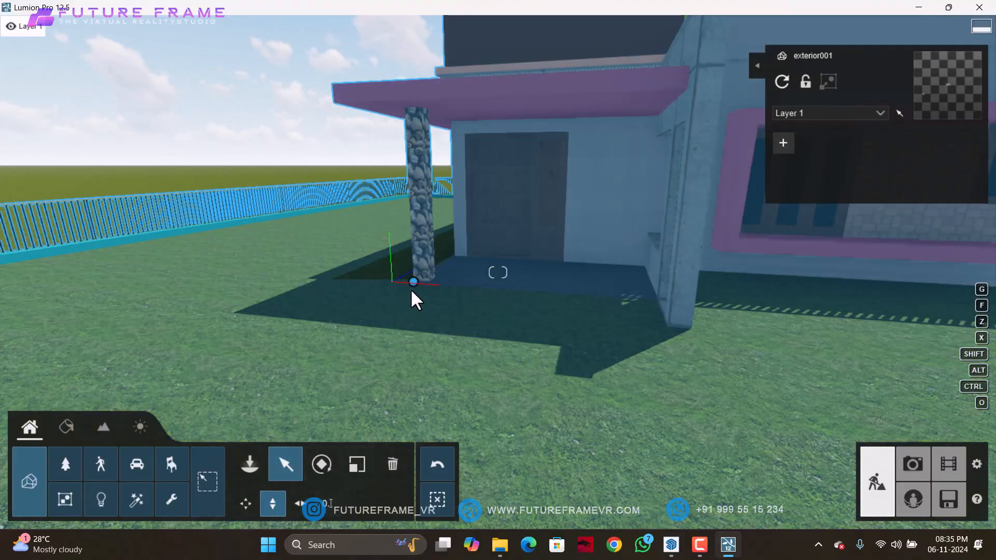
drag(410, 284, 421, 254)
right_drag(421, 254, 690, 257)
key(s)
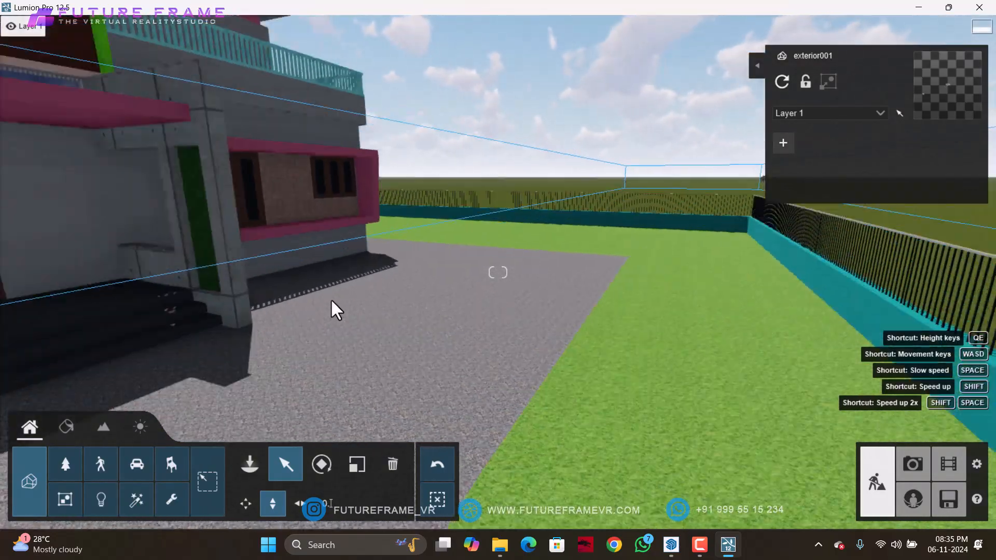
- Examine the raised house, its driveway, lawns and compound wall from the entrance and the sides
right_drag(331, 297, 259, 327)
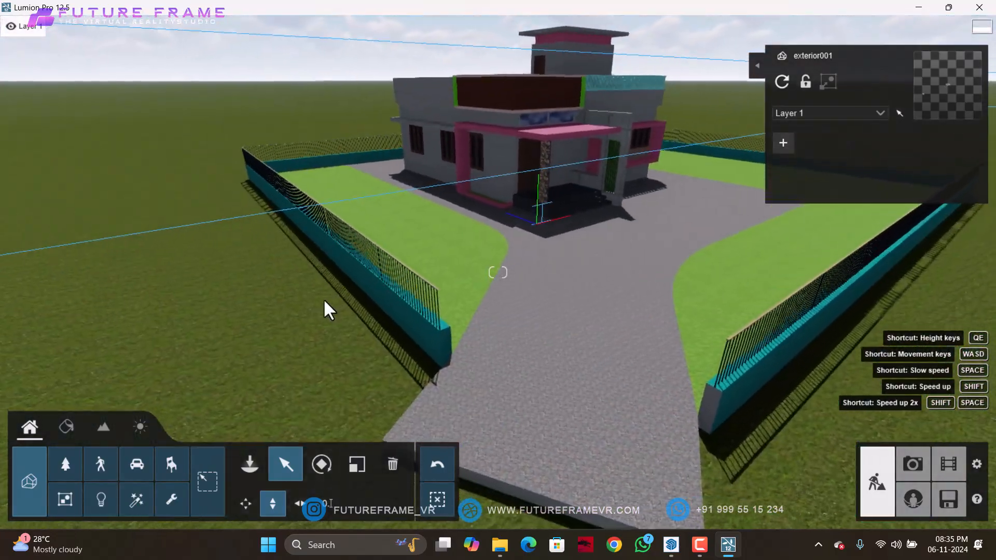
key(s)
right_drag(326, 301, 391, 300)
key(w)
key(w)
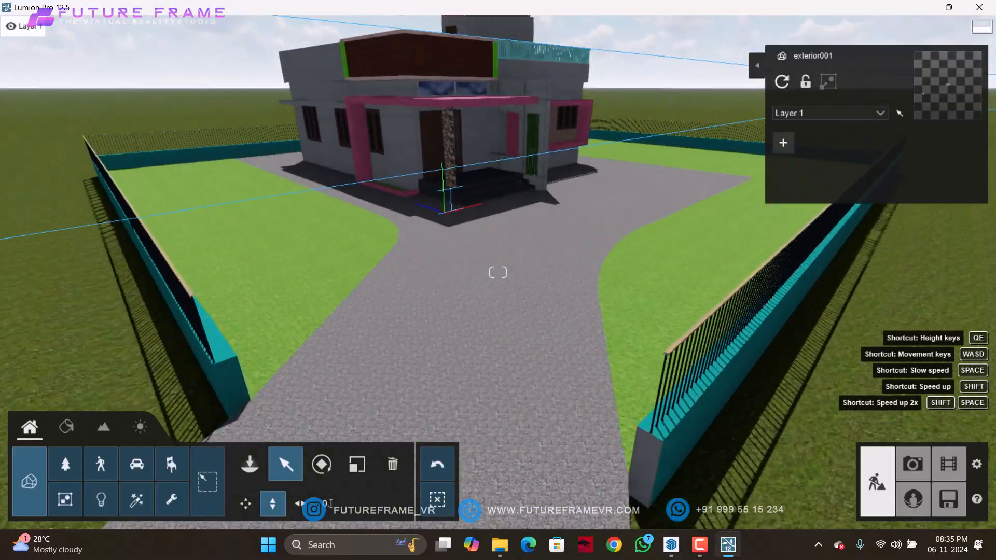
right_drag(326, 301, 402, 259)
key(w)
right_drag(332, 301, 186, 317)
key(s)
right_drag(335, 304, 331, 191)
right_drag(388, 212, 416, 258)
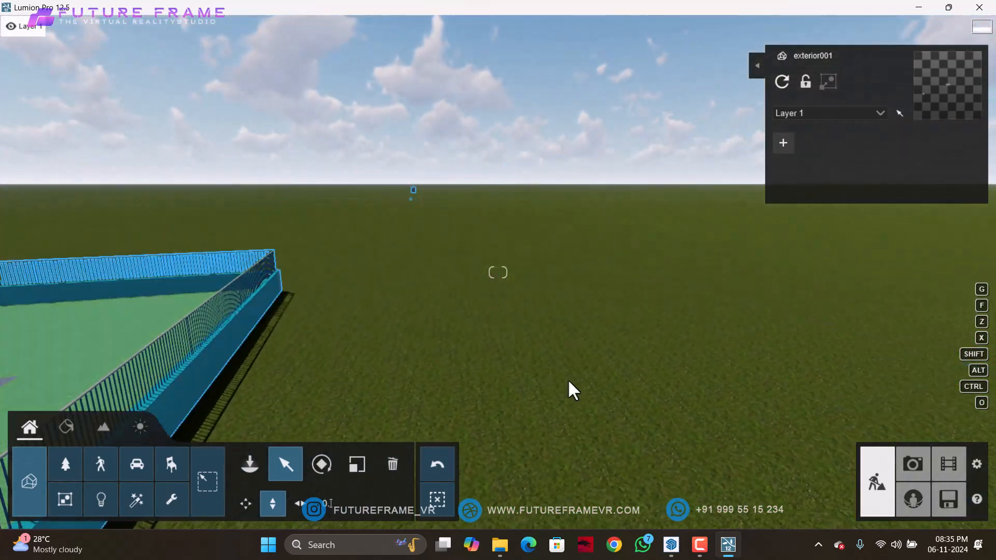
right_drag(257, 346, 207, 317)
key(w)
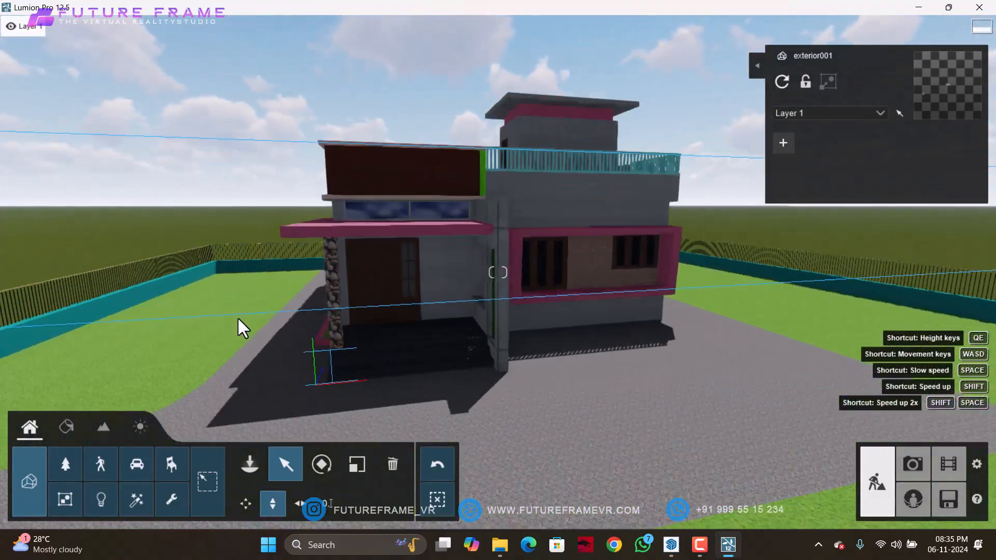
key(s)
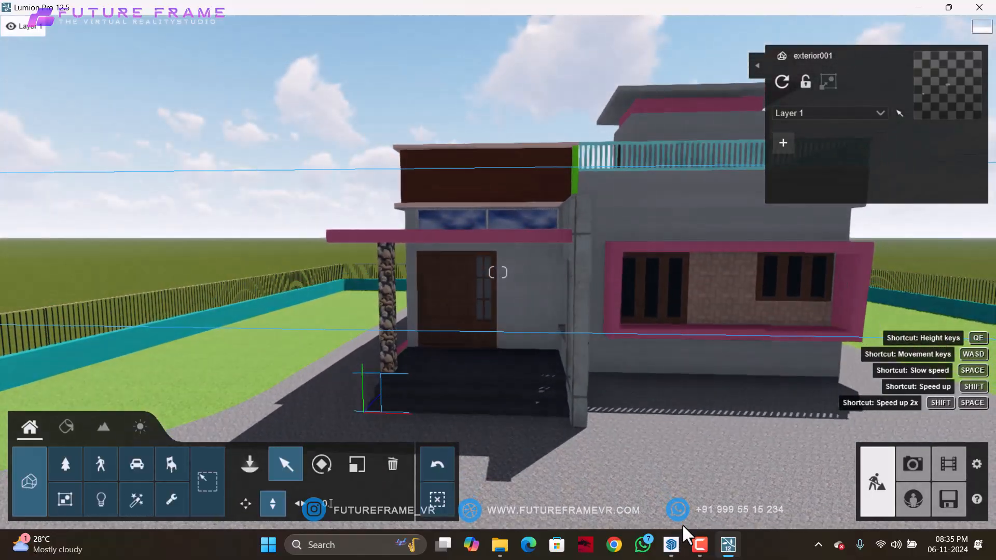
- Switch to SketchUp to check the original exterior model, and return to Lumion
click(671, 545)
mouse_move(463, 363)
middle_down()
mouse_move(35, 334)
mouse_move(558, 349)
mouse_move(547, 312)
mouse_move(667, 337)
mouse_move(612, 348)
middle_up()
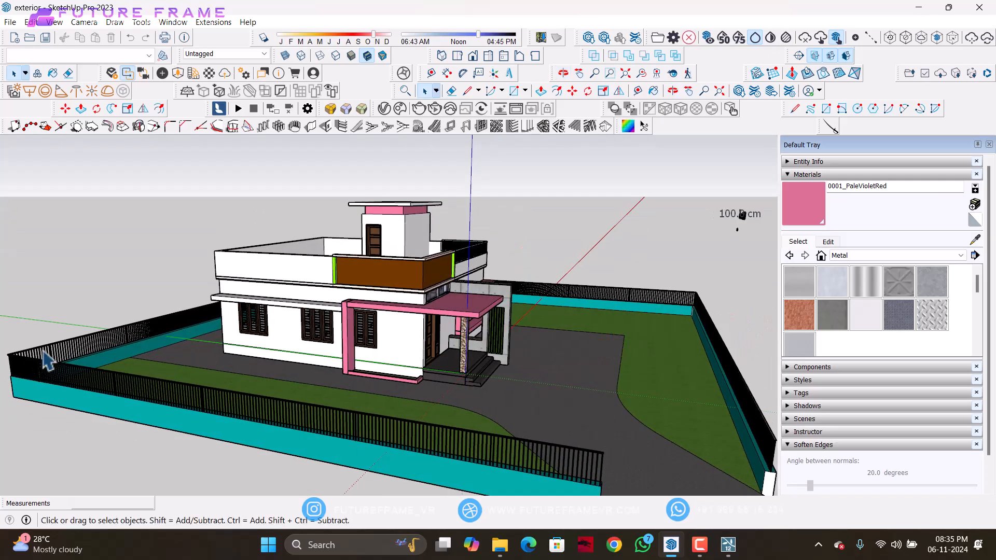
click(918, 9)
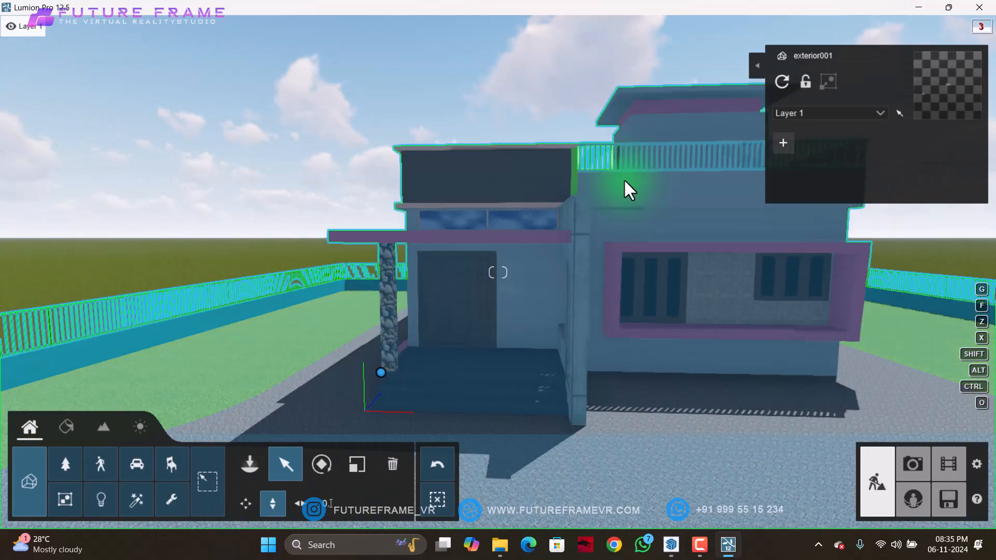
- Inspect the house's front windows, porch steps and stone column at close range
right_drag(376, 317, 459, 354)
key(w)
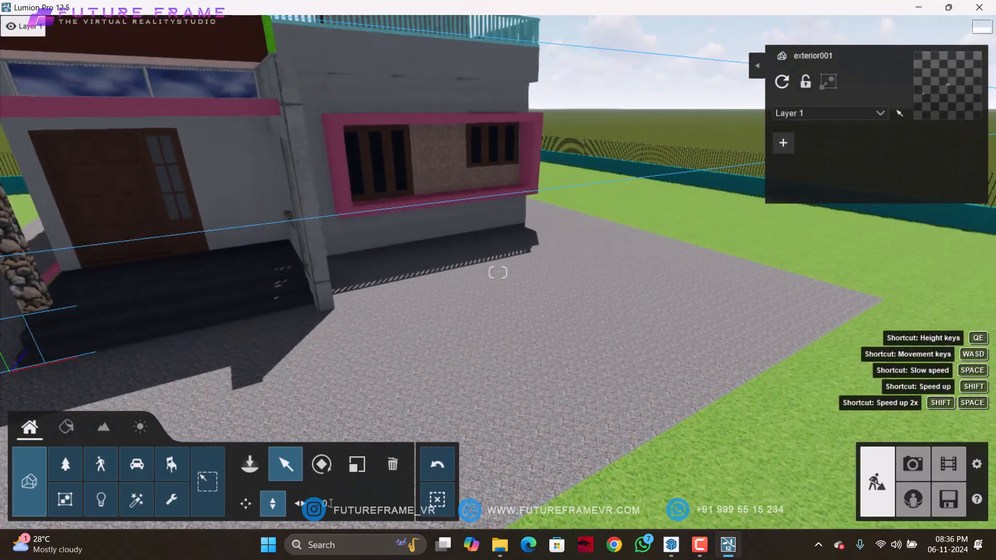
right_drag(241, 294, 245, 285)
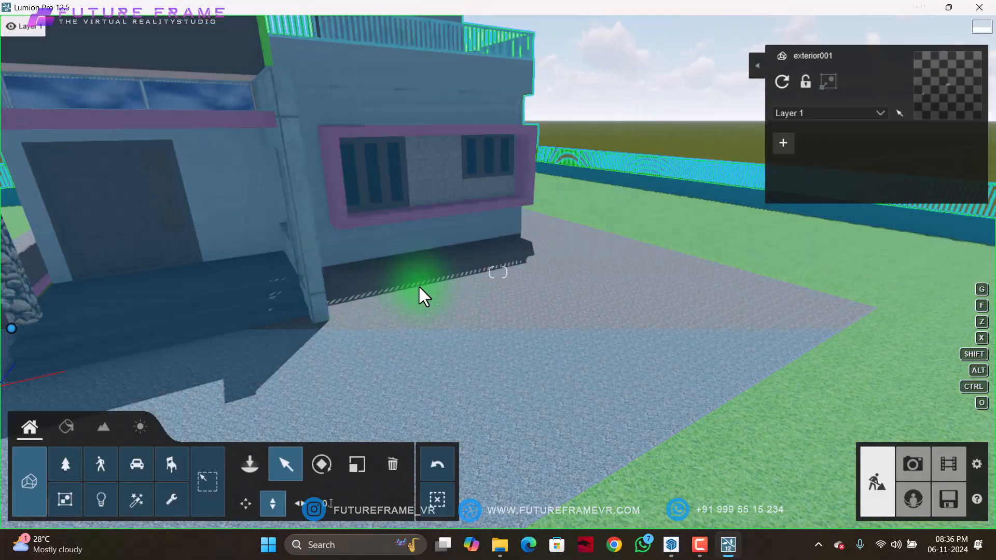
right_drag(419, 284, 481, 289)
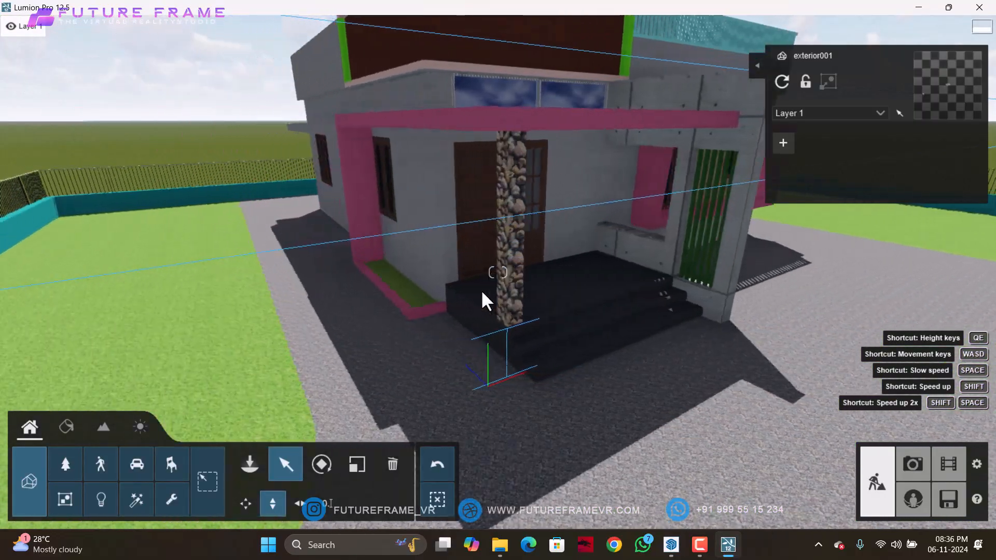
key(a)
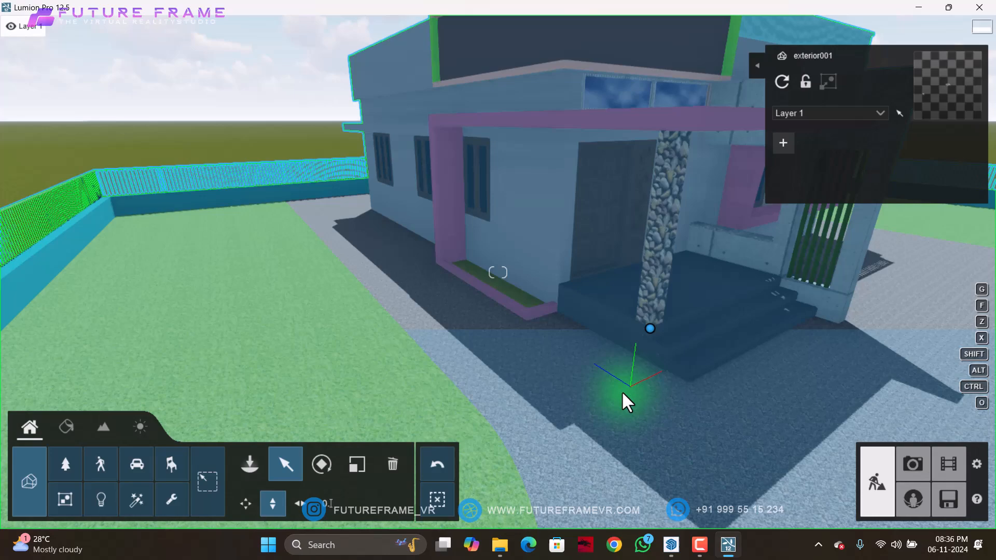
mouse_move(623, 396)
right_down()
mouse_move(645, 385)
mouse_move(623, 393)
right_up()
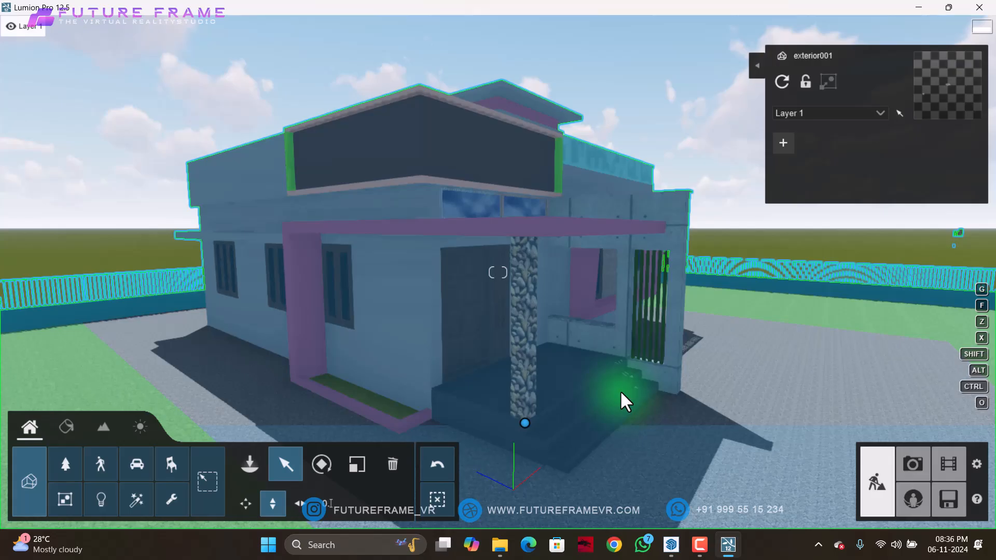
- Start editing materials and select the house's pink 0001_PaleVioletRed surround beside the front windows
click(68, 425)
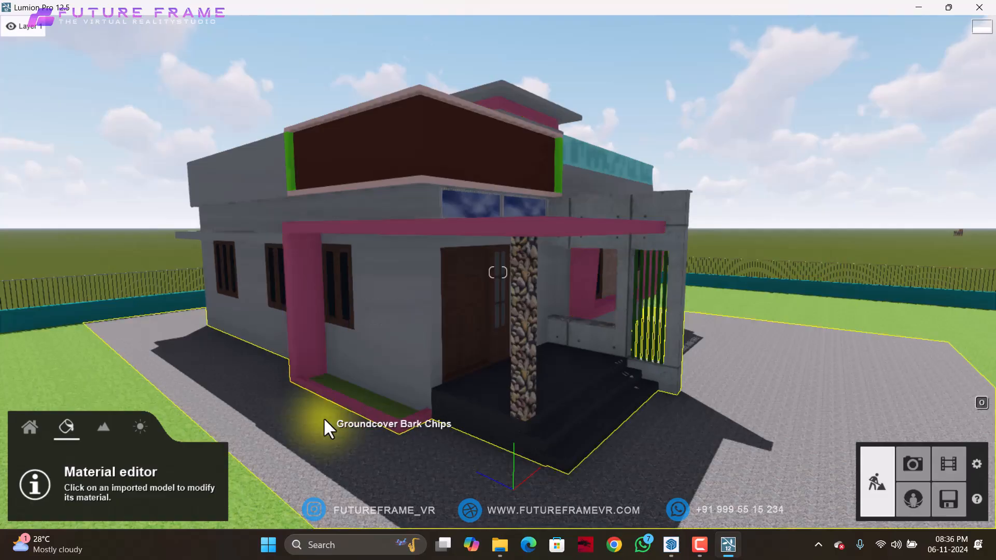
right_drag(311, 328, 310, 350)
key(s)
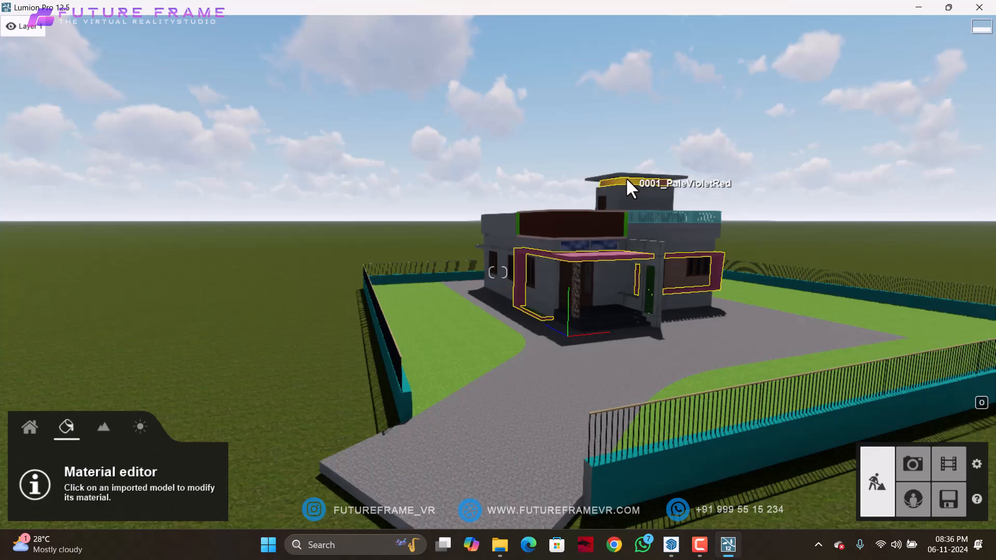
key(w)
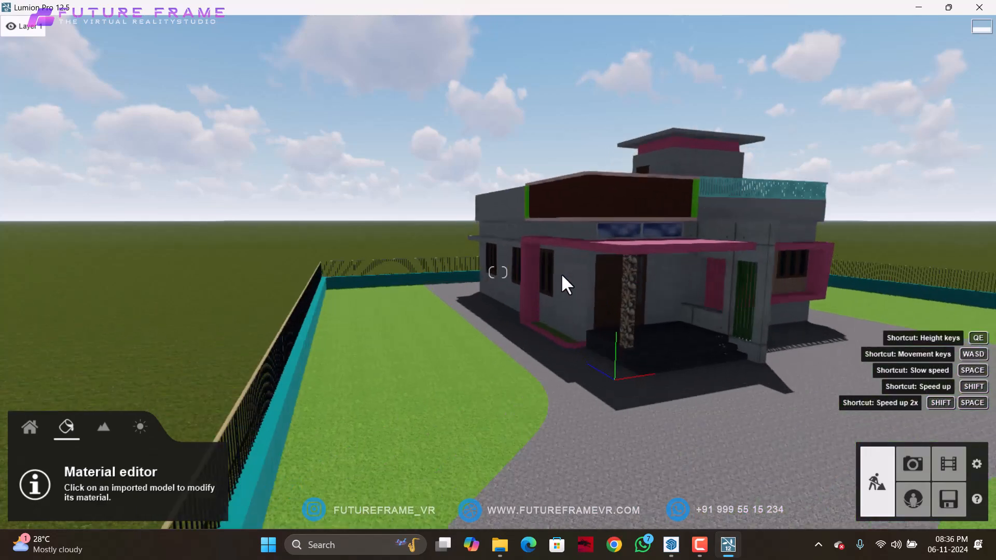
right_drag(502, 280, 523, 282)
key(w)
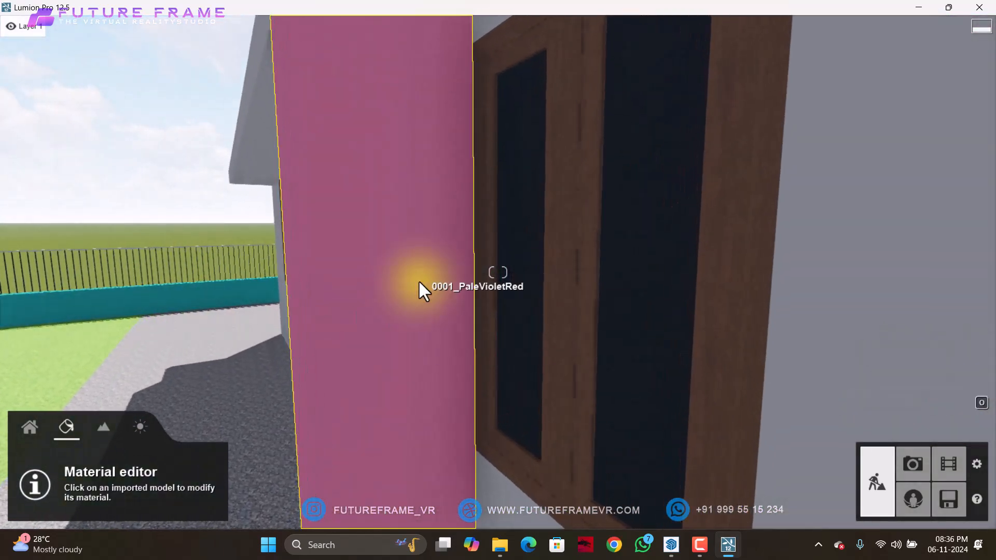
click(418, 279)
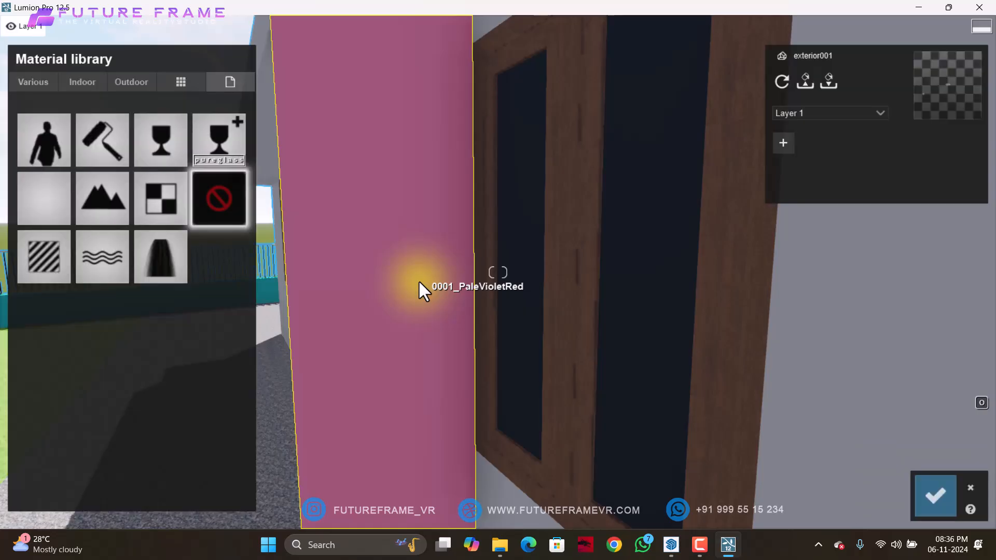
right_drag(475, 193, 504, 195)
key(s)
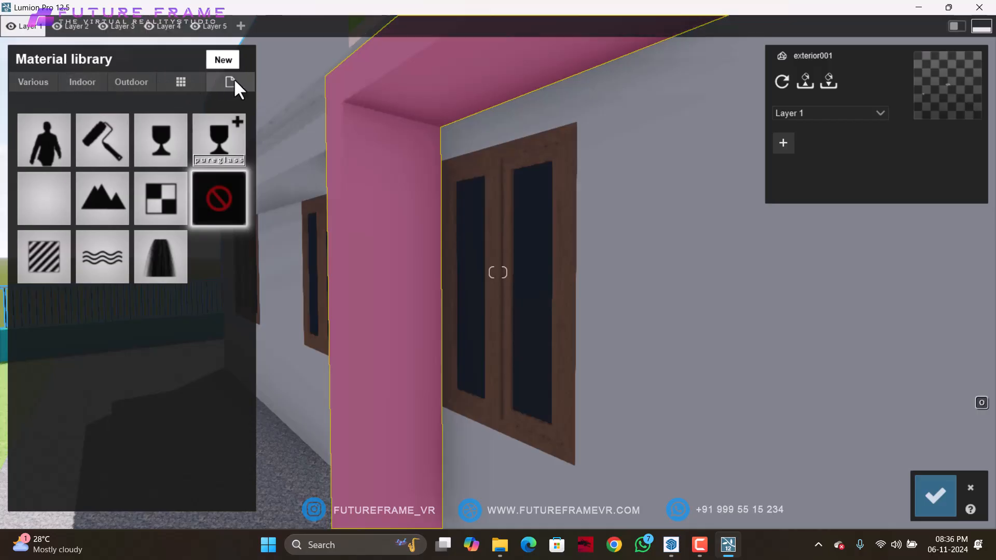
- Try several 2D grass materials on the PaleVioletRed surround, ending with Ground 034 1024
click(23, 84)
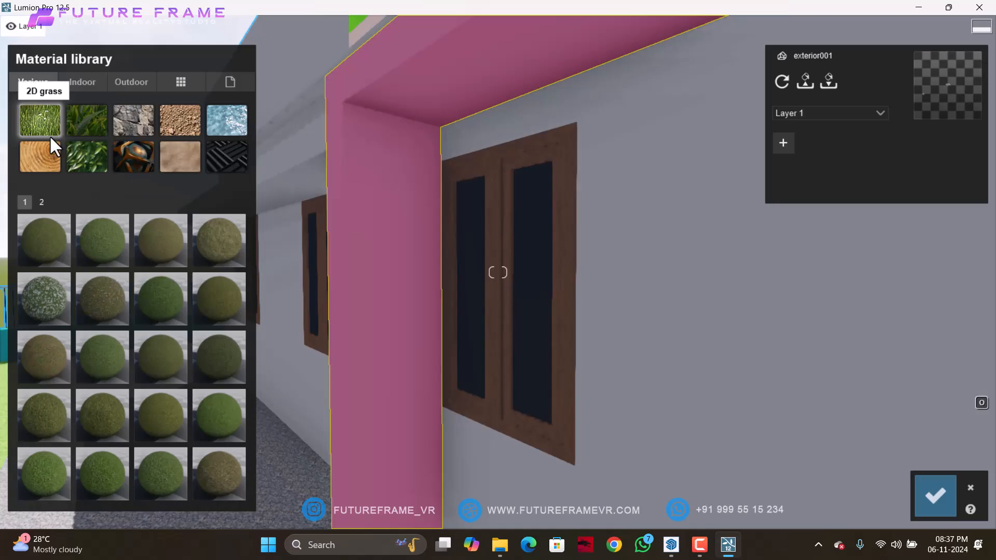
click(48, 235)
right_drag(365, 249, 332, 249)
key(w)
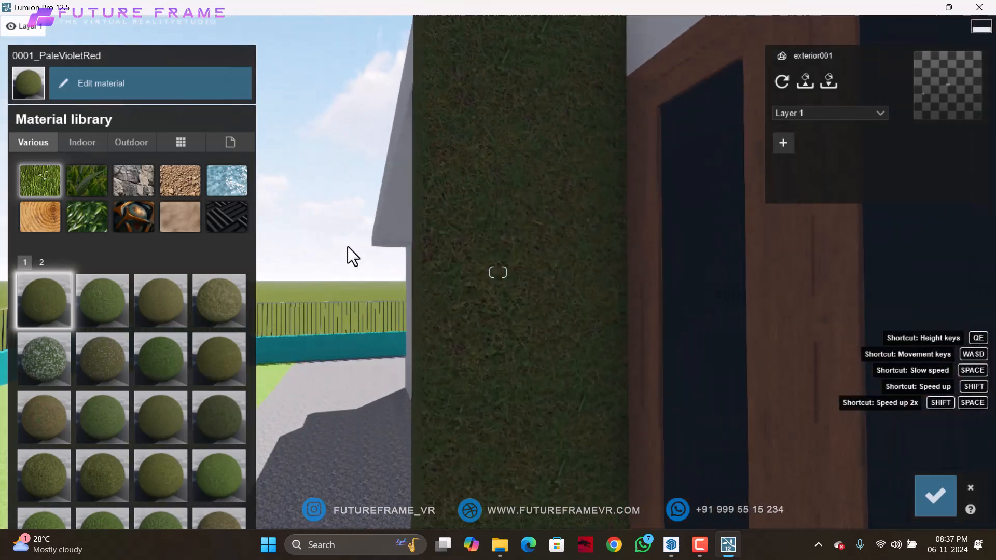
click(101, 306)
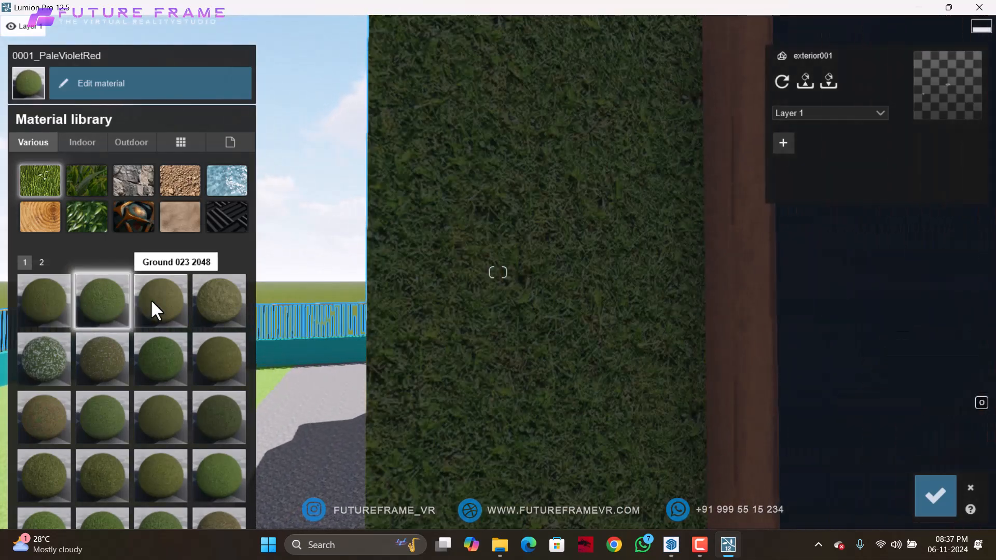
click(150, 299)
click(218, 311)
click(85, 477)
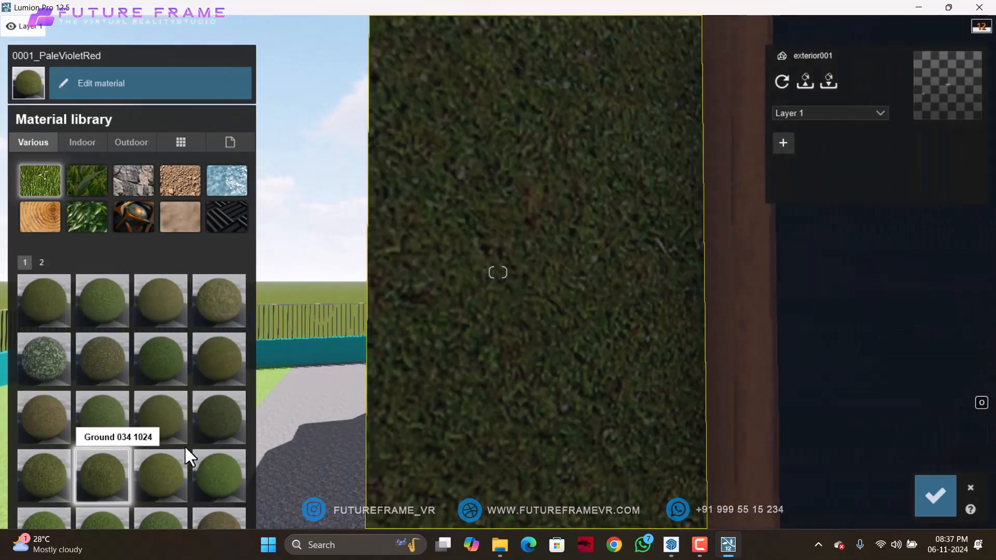
- Try 3D grass materials on the surround, including Circular Grass 02 and the dense, leafy dark grass
click(87, 181)
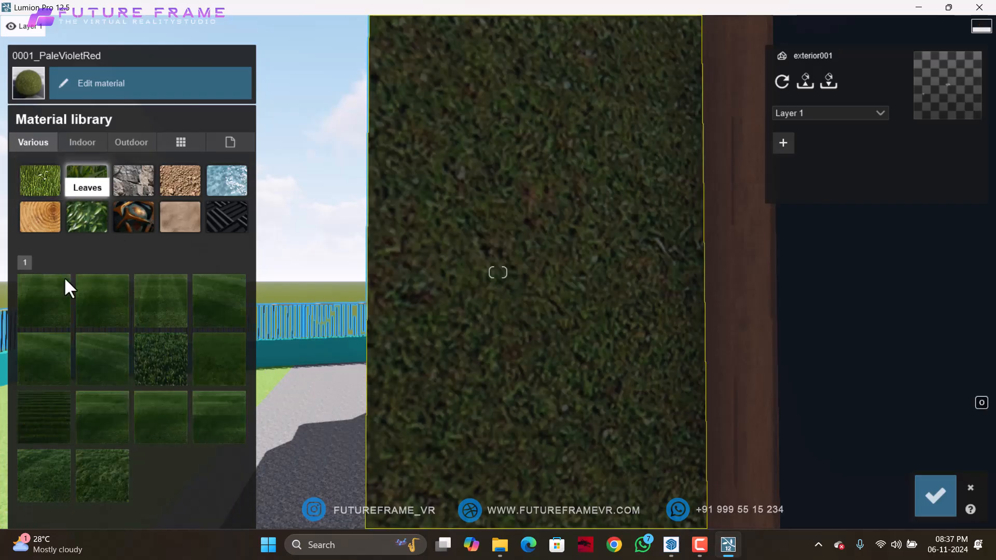
click(48, 313)
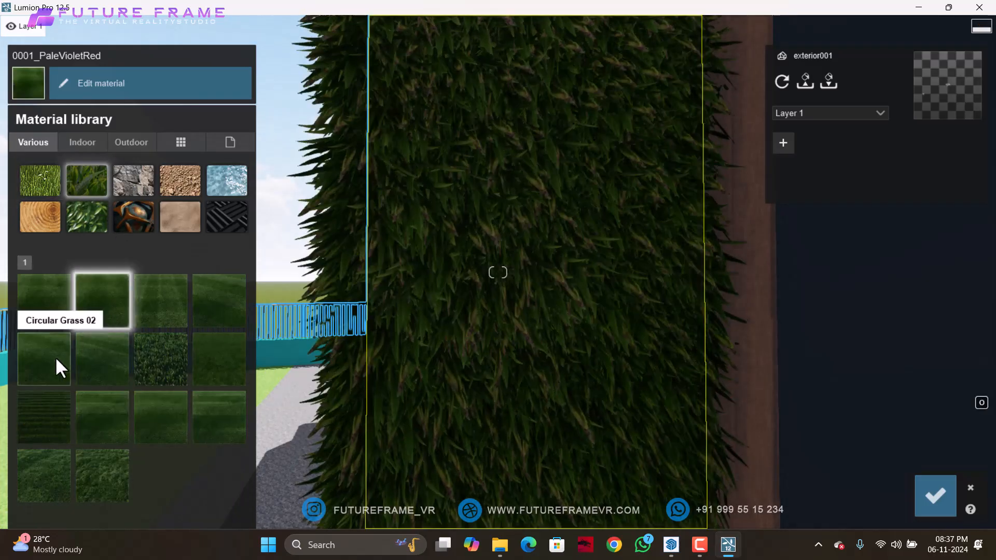
click(55, 357)
click(148, 382)
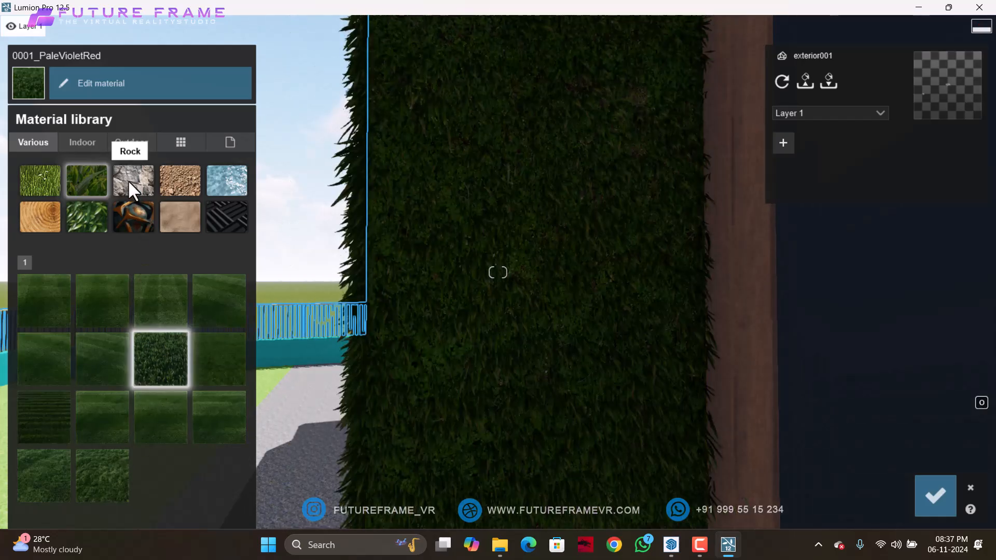
- Try rock materials on the surround, including Evermotion Rock 001 2048 and the red rocks, ending with Landscape 02 C
click(128, 179)
click(48, 316)
click(42, 378)
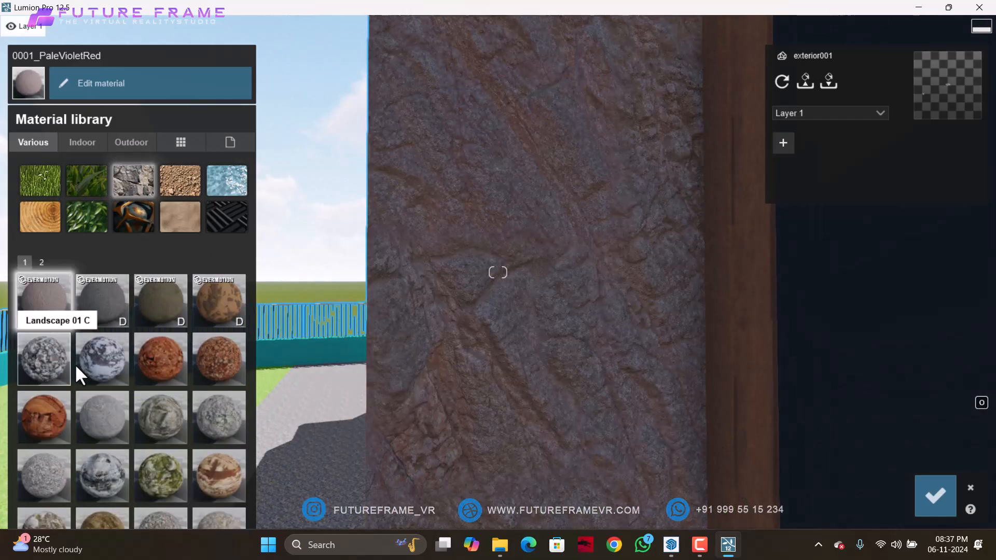
click(82, 360)
click(86, 325)
click(172, 318)
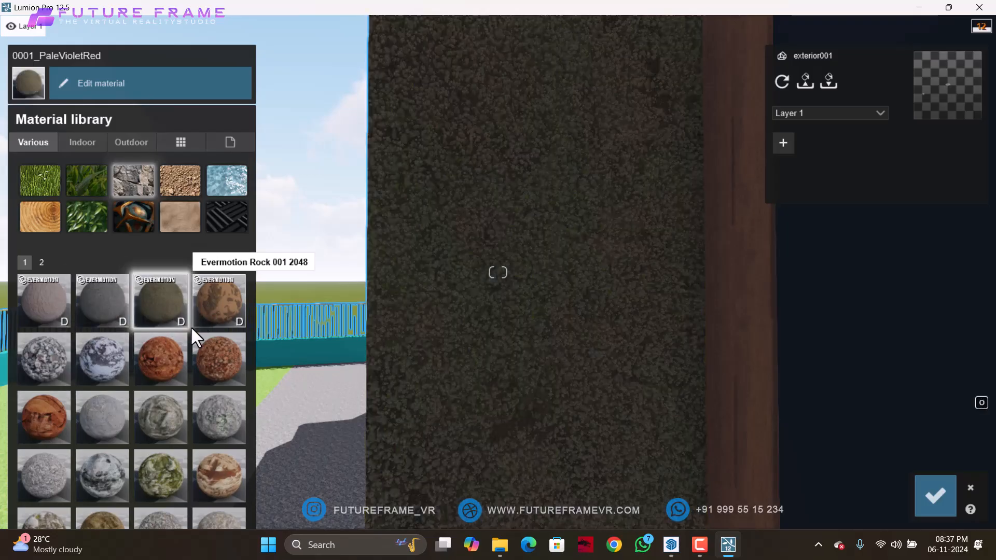
click(196, 324)
right_drag(574, 341, 653, 348)
key(s)
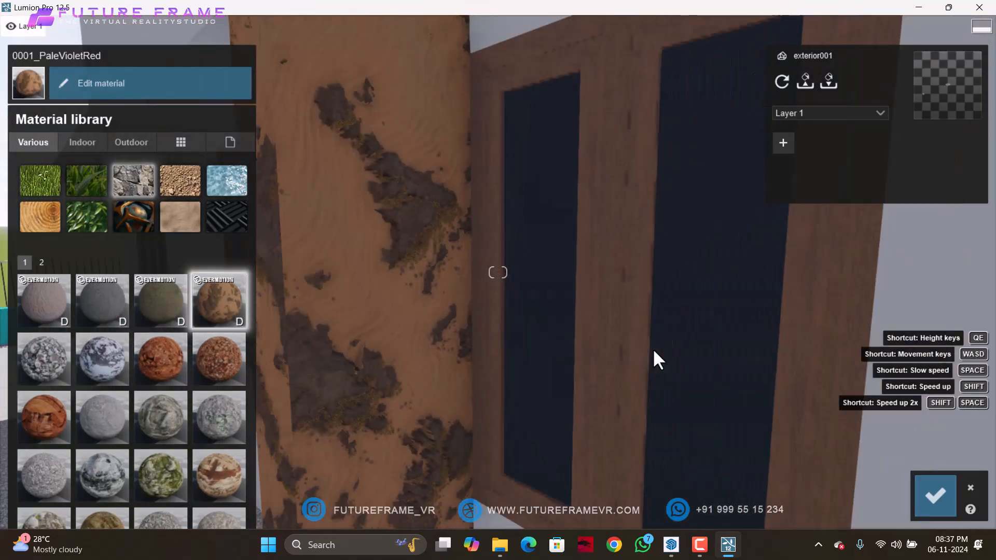
click(175, 359)
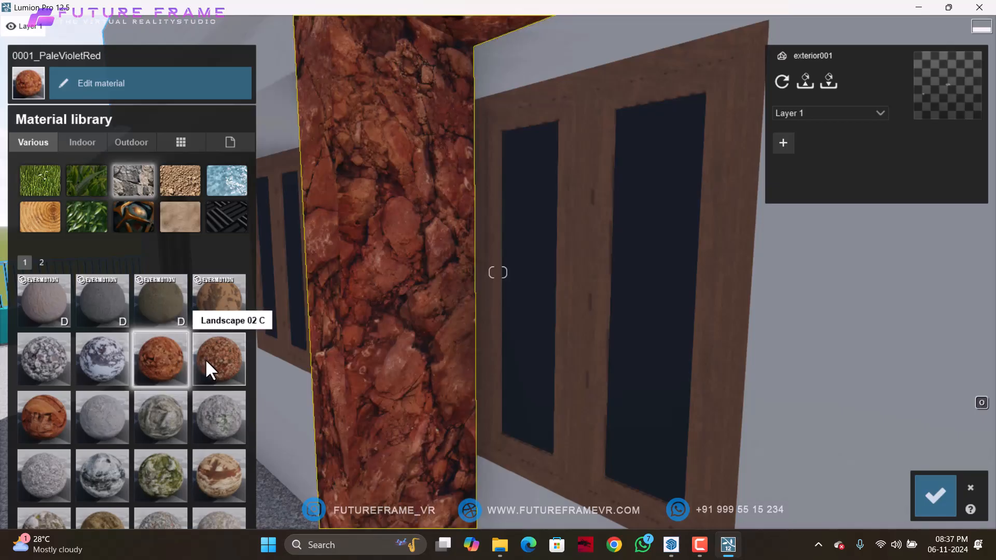
click(204, 359)
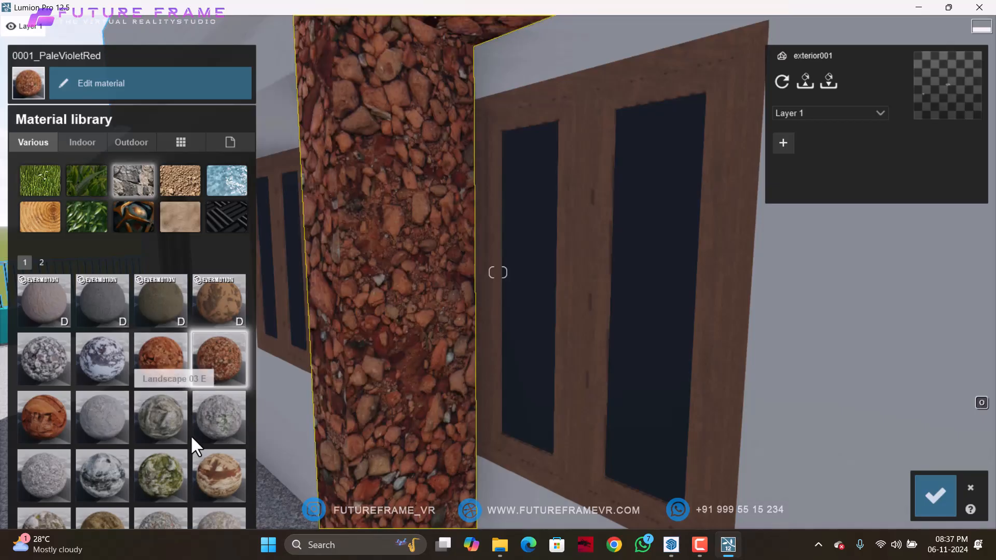
- Try soil materials such as Evermotion Soil 001 2048 on the surround, followed by several water materials
click(170, 177)
click(36, 317)
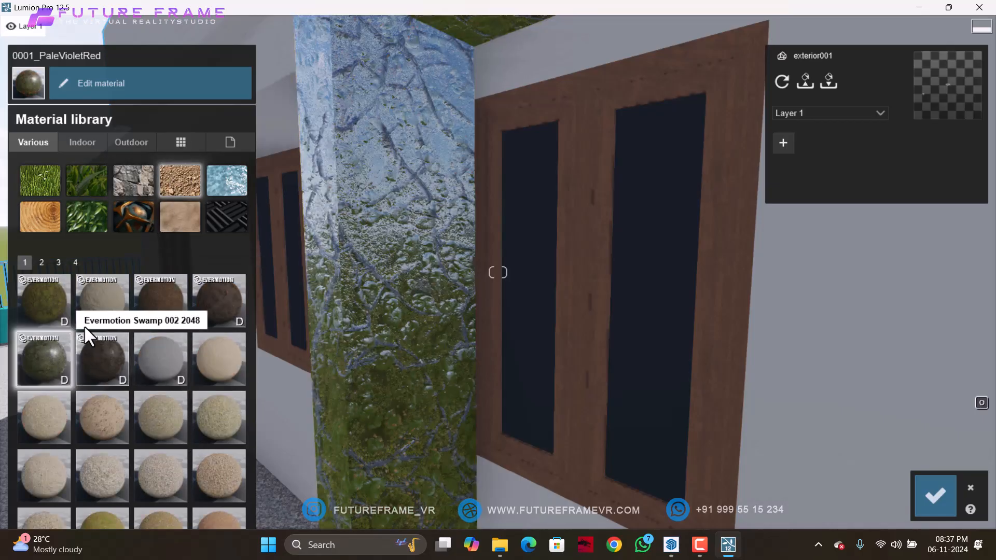
click(148, 316)
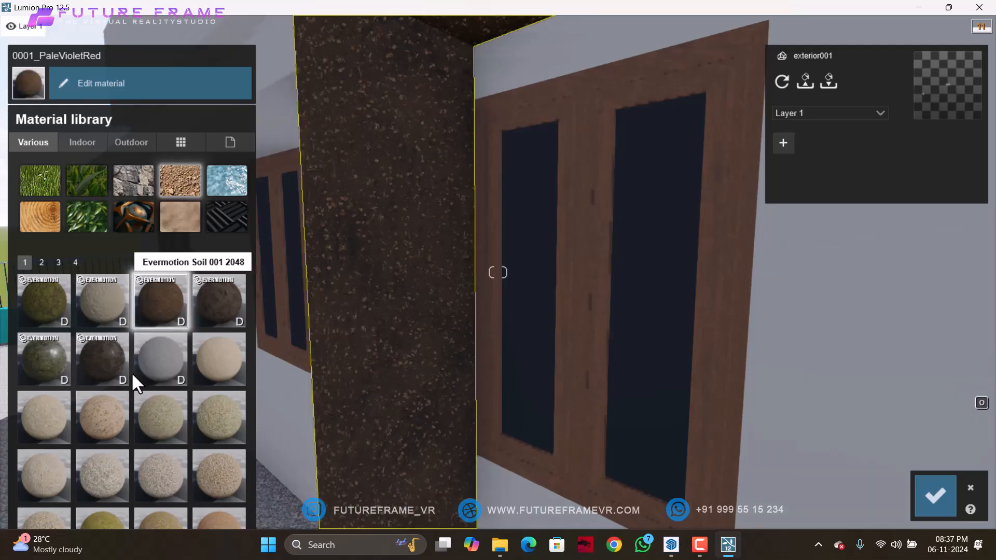
click(231, 182)
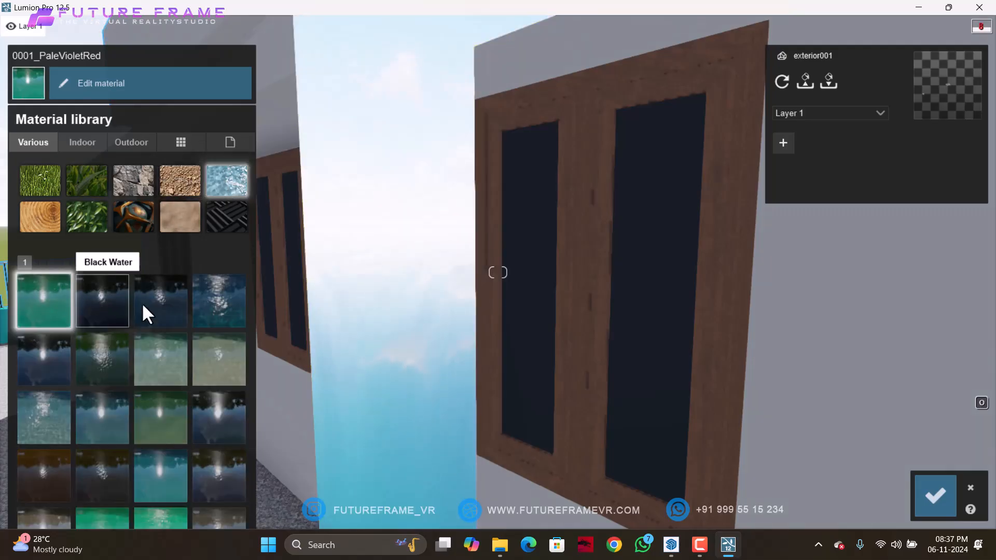
click(145, 311)
click(58, 381)
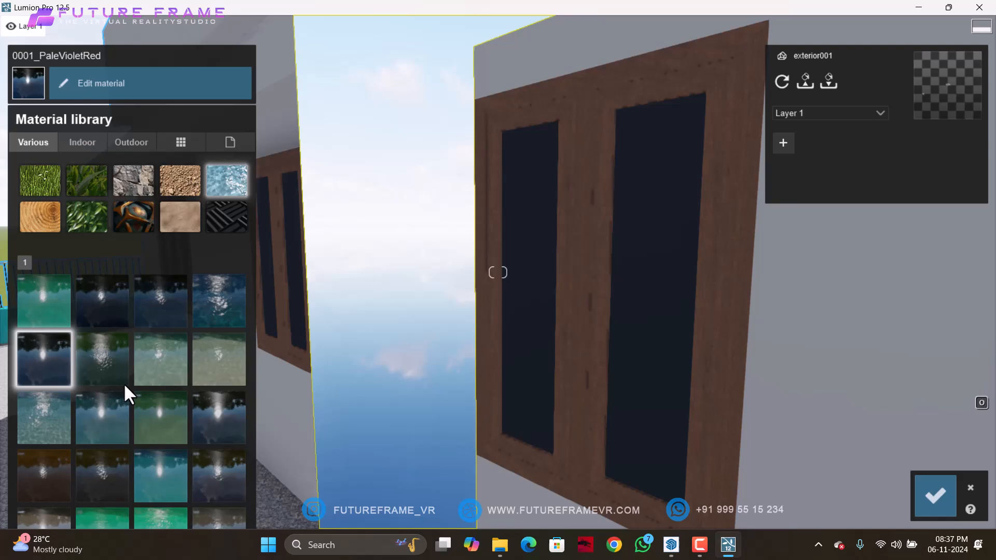
- Try several tree bark materials on the surround, ending with the mossy green bark
click(41, 218)
click(79, 300)
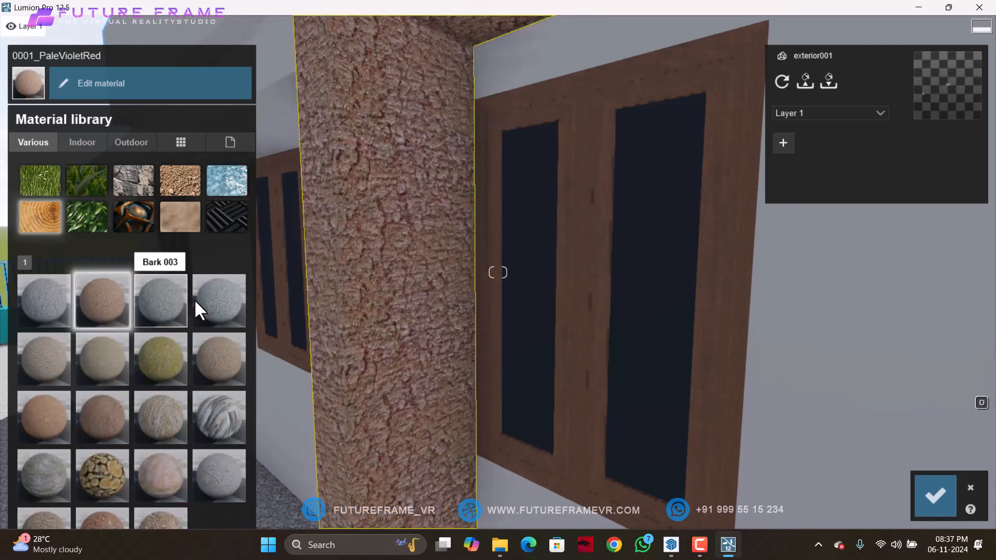
click(213, 311)
click(158, 339)
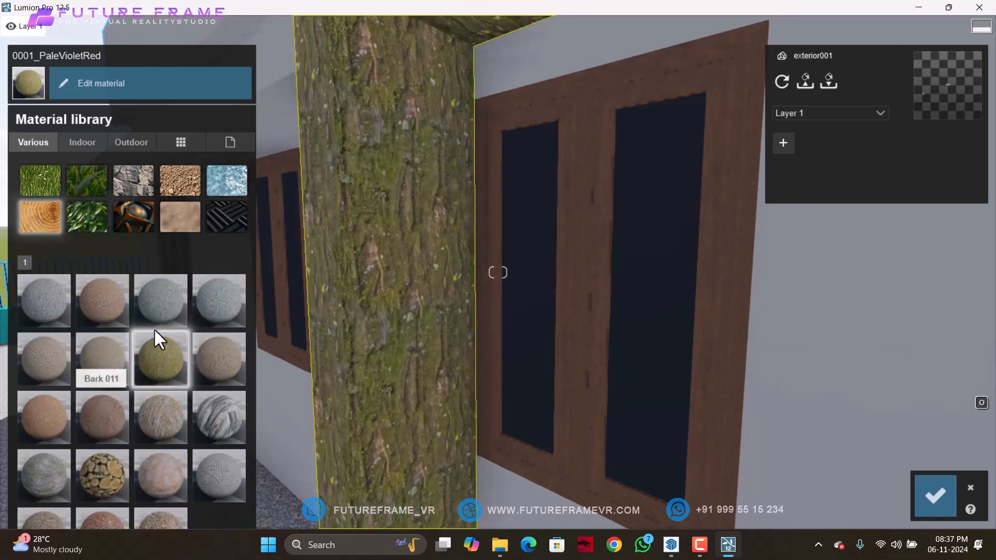
- Try leaf materials on the surround, ending with Leaves2, and inspect the foliage up close
click(86, 216)
click(63, 299)
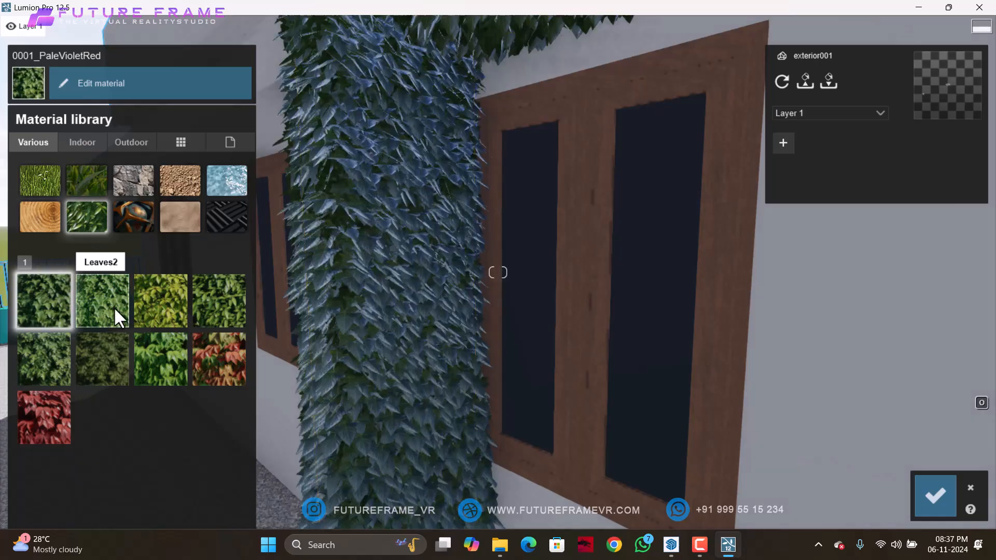
click(114, 307)
mouse_move(356, 350)
right_down()
mouse_move(332, 330)
mouse_move(350, 343)
right_up()
key(w)
key(w)
key(s)
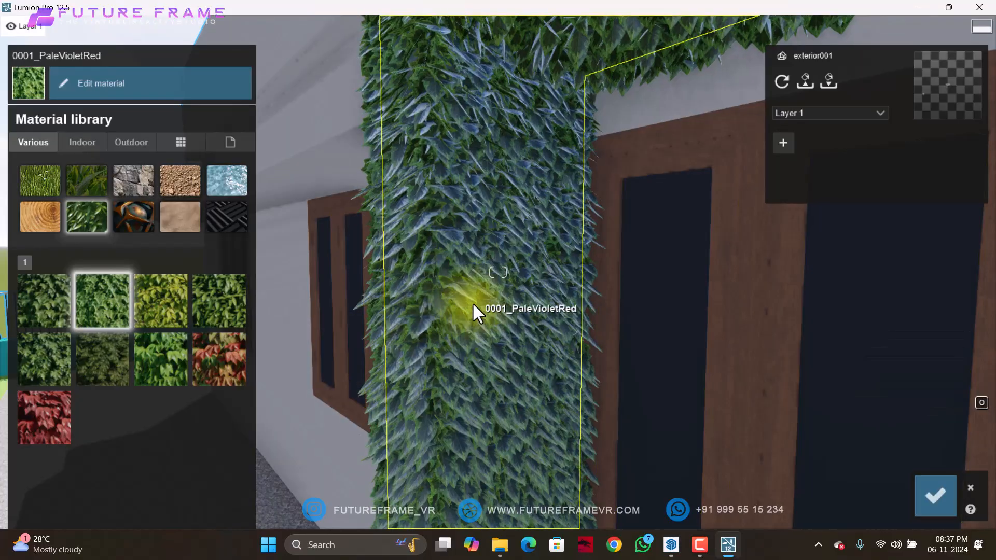
right_drag(472, 302, 479, 306)
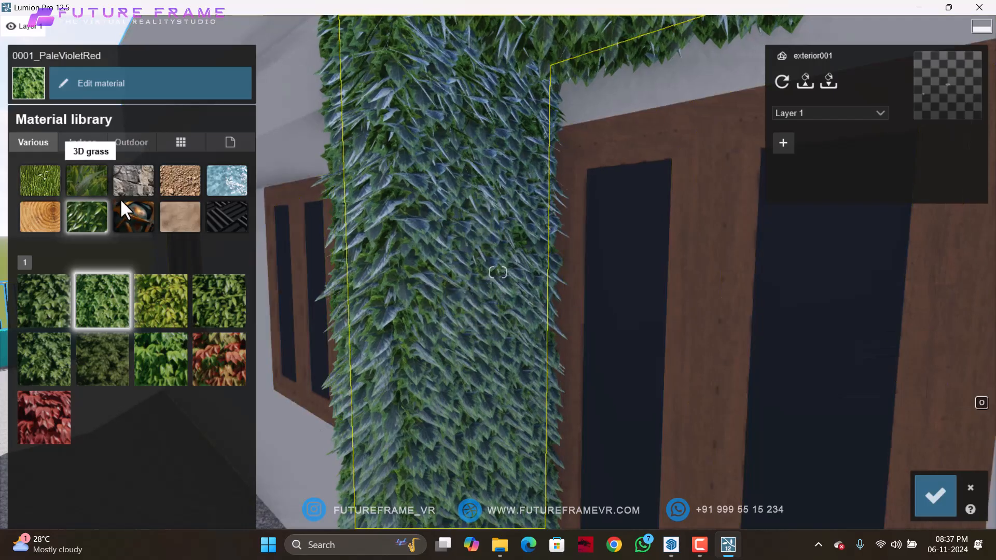
- Try clean and aged metal materials on the surround, ending with AgedIron2
click(133, 218)
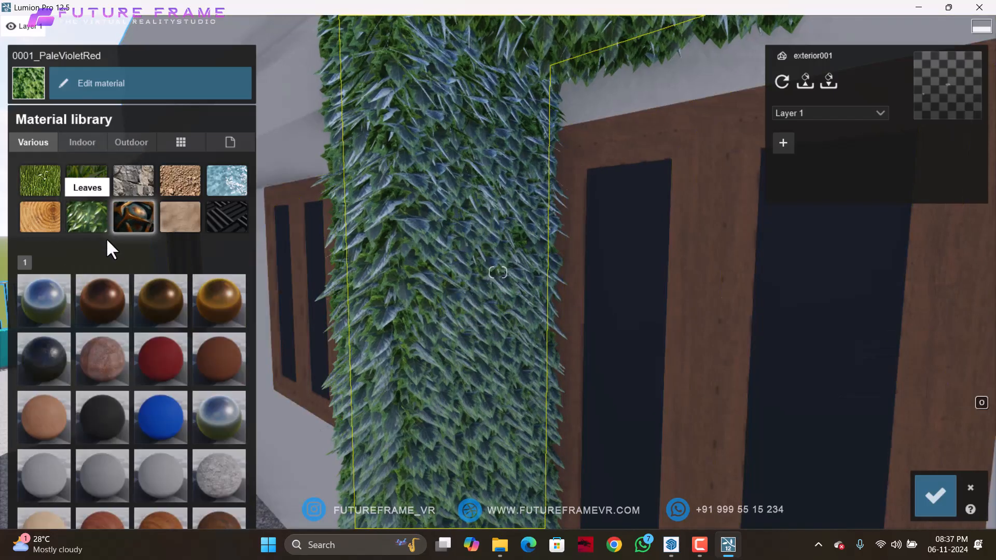
click(42, 307)
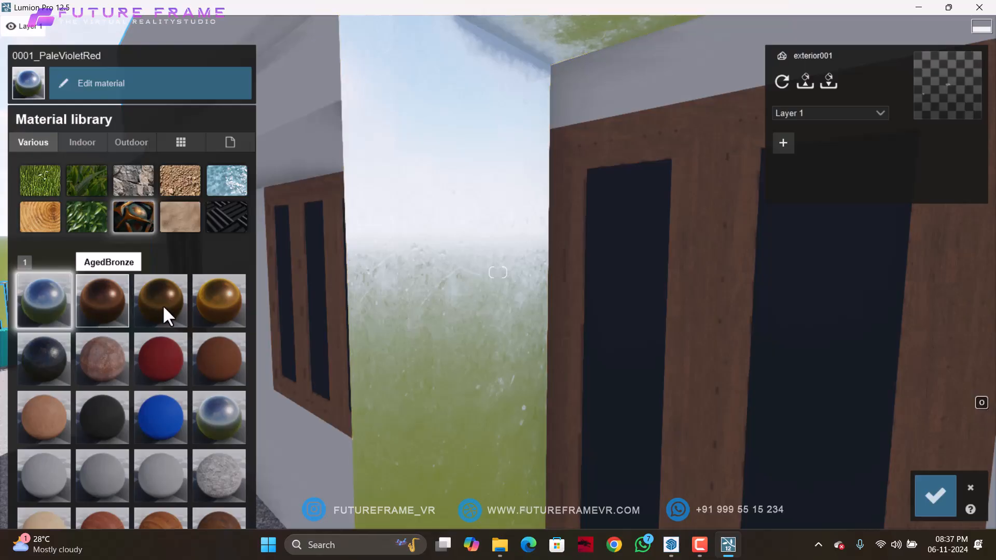
click(163, 304)
click(54, 363)
click(104, 359)
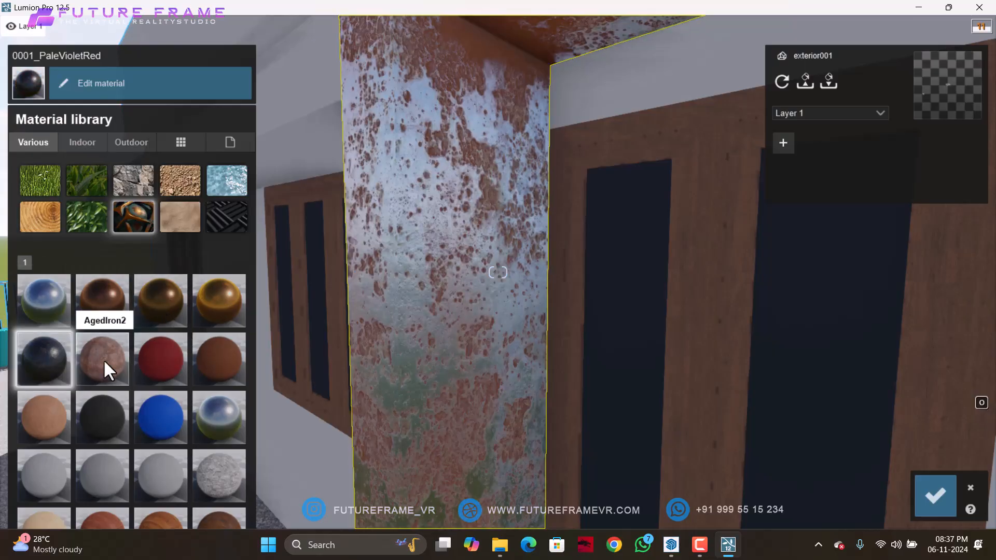
- Try Black and White Fur on the surround and inspect its hairs at close range
click(177, 220)
click(59, 300)
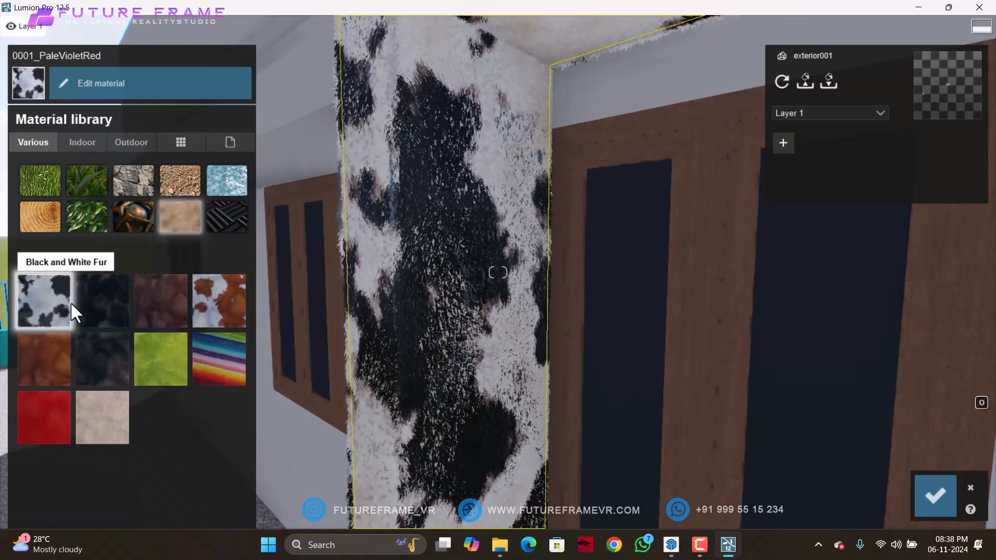
scroll(400, 290, up, 3)
scroll(401, 293, up, 3)
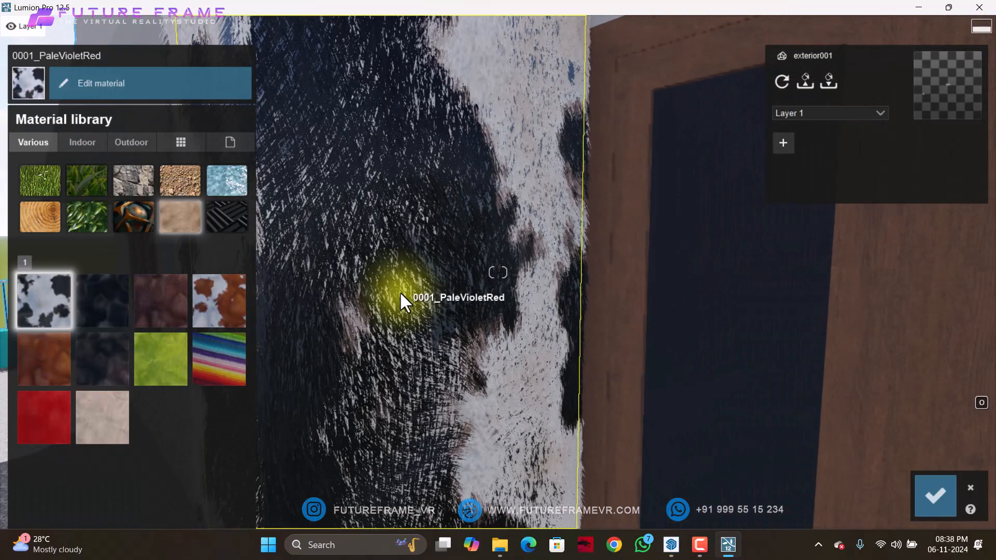
right_drag(401, 293, 322, 291)
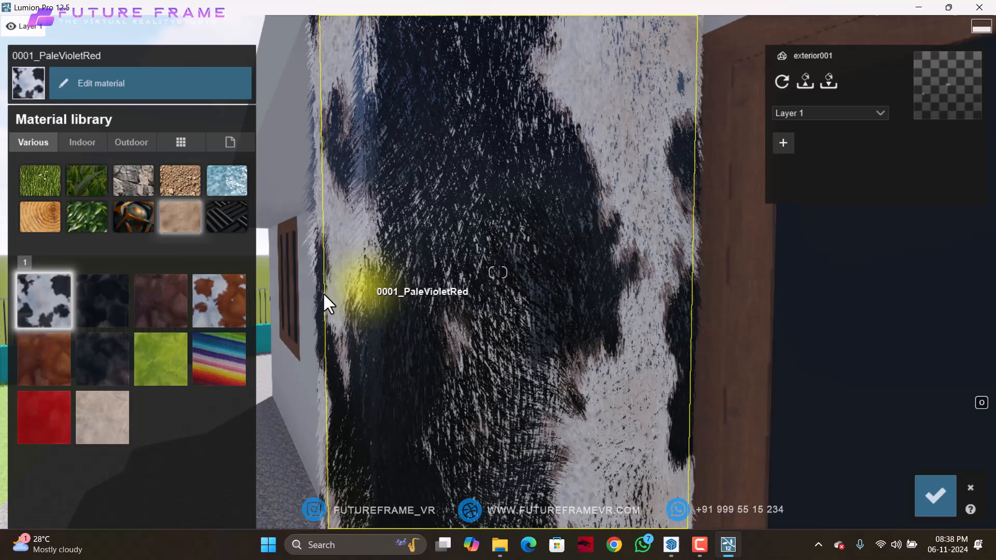
- Apply the dark blue solar panel material with white grid lines from the Assorted category to the surround
click(212, 219)
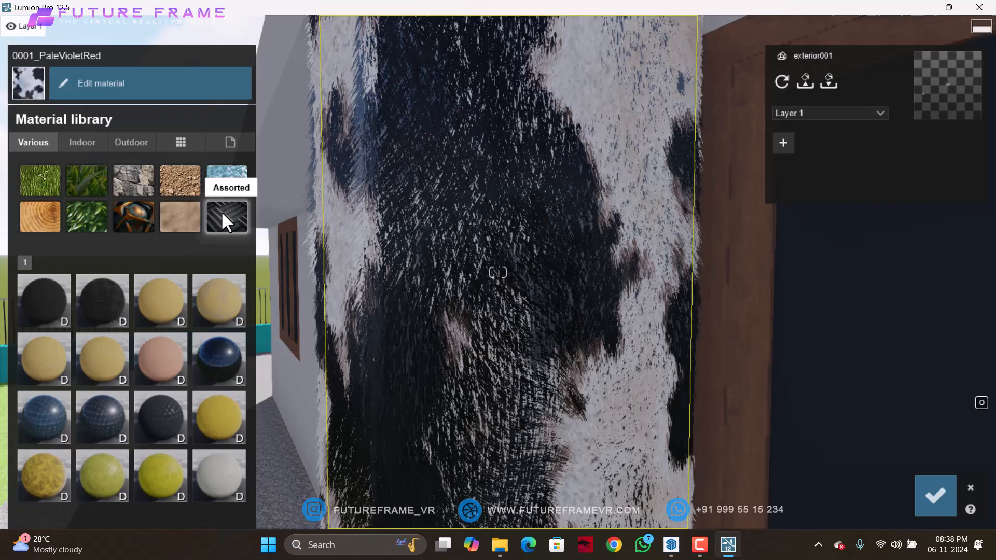
click(60, 420)
click(106, 409)
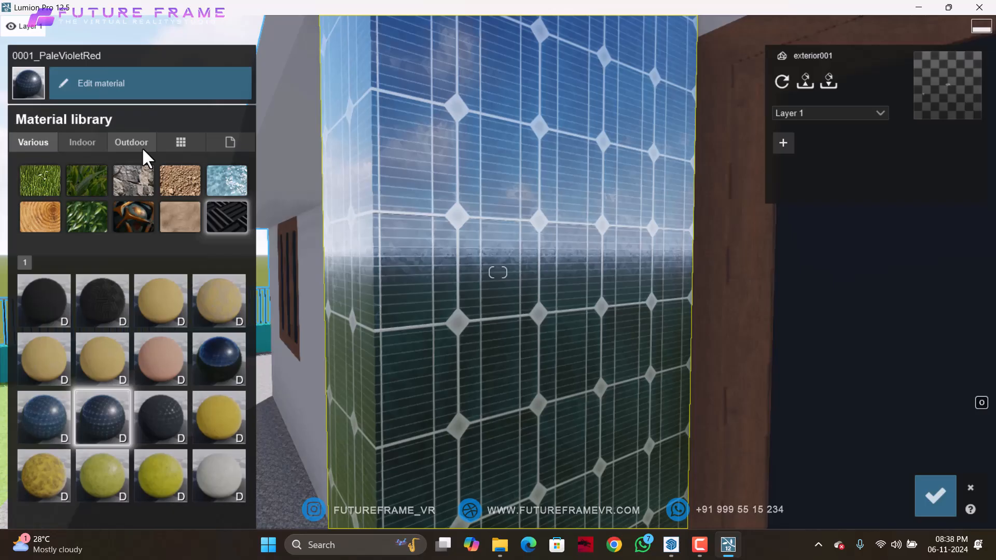
- Try patterned indoor carpet materials on the surround, ending with Carpet 001 2048
click(78, 141)
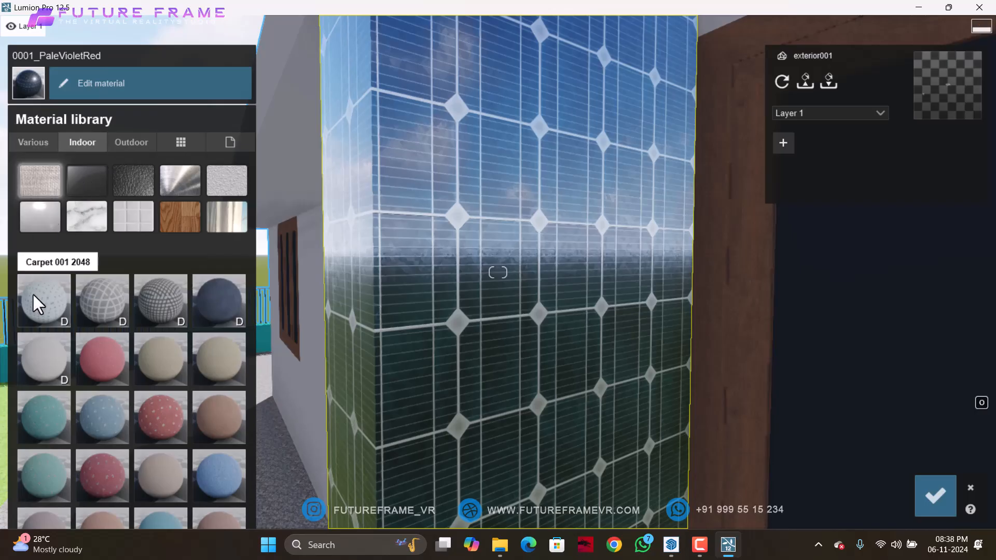
click(115, 292)
click(161, 302)
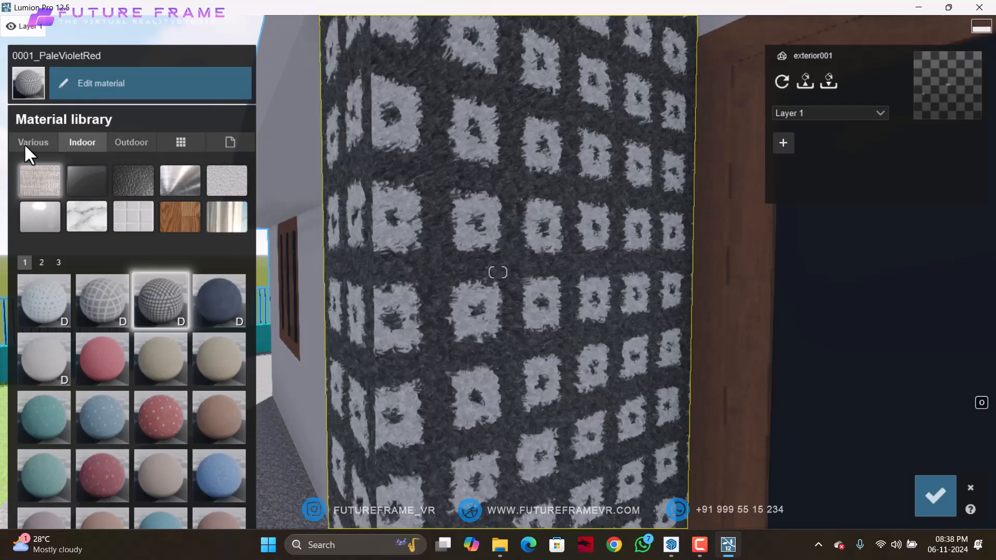
click(54, 305)
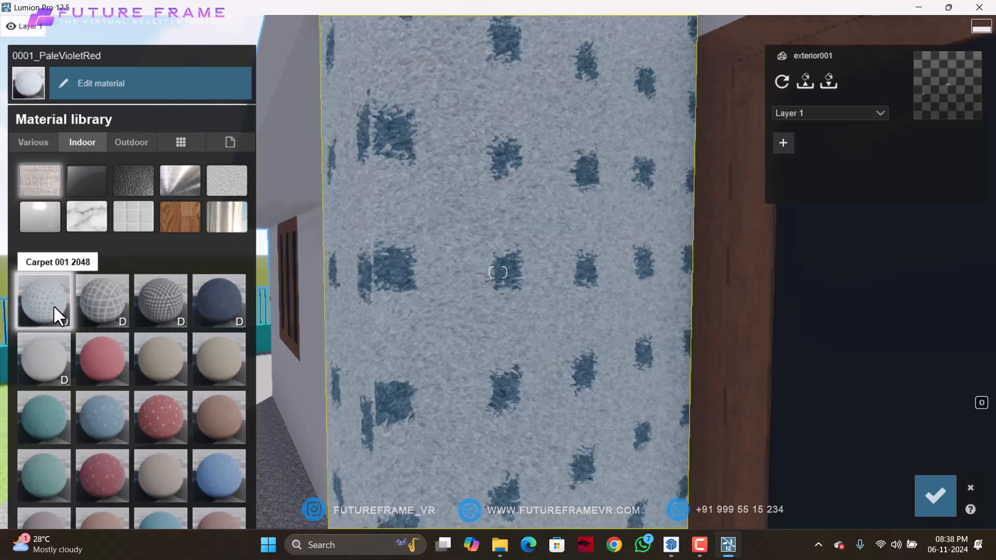
- Try the indoor Leather 006B 1024, Interior Glass 002 and a speckled white plaster on the surround, ending with the plaster
click(127, 188)
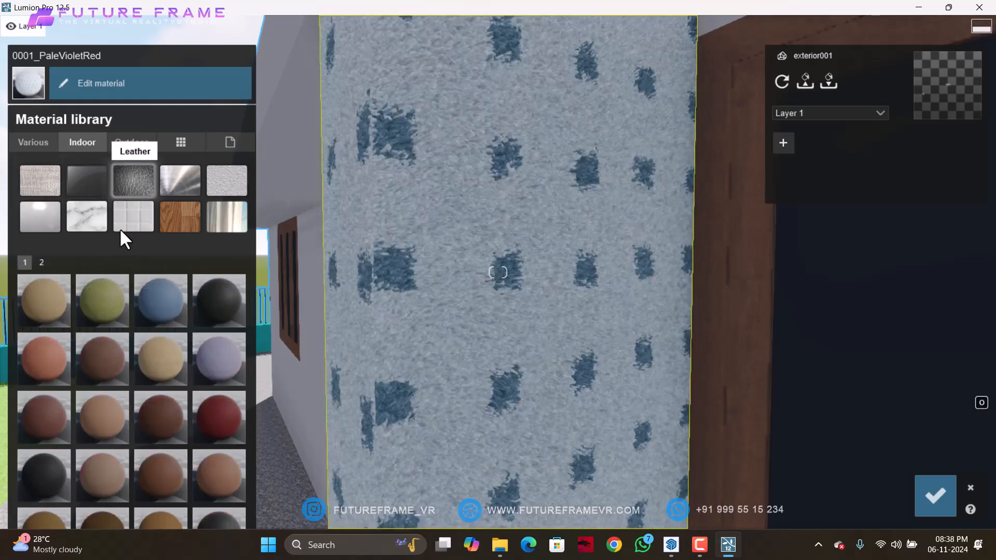
click(174, 310)
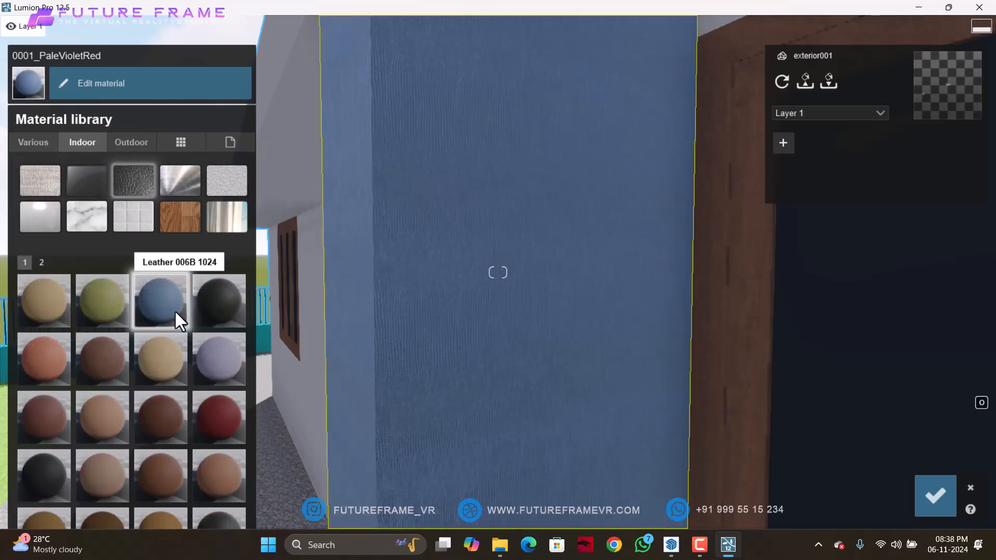
click(87, 184)
click(93, 290)
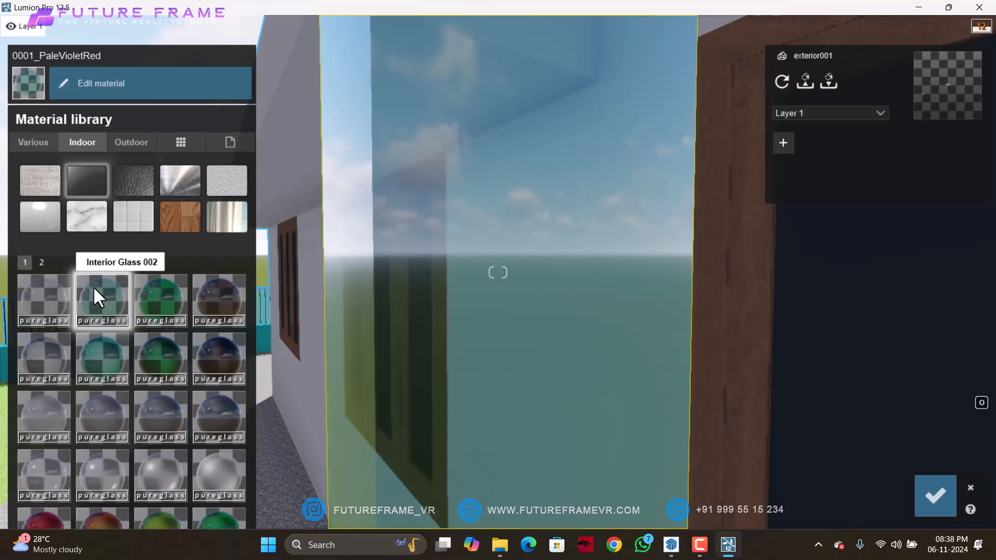
click(138, 180)
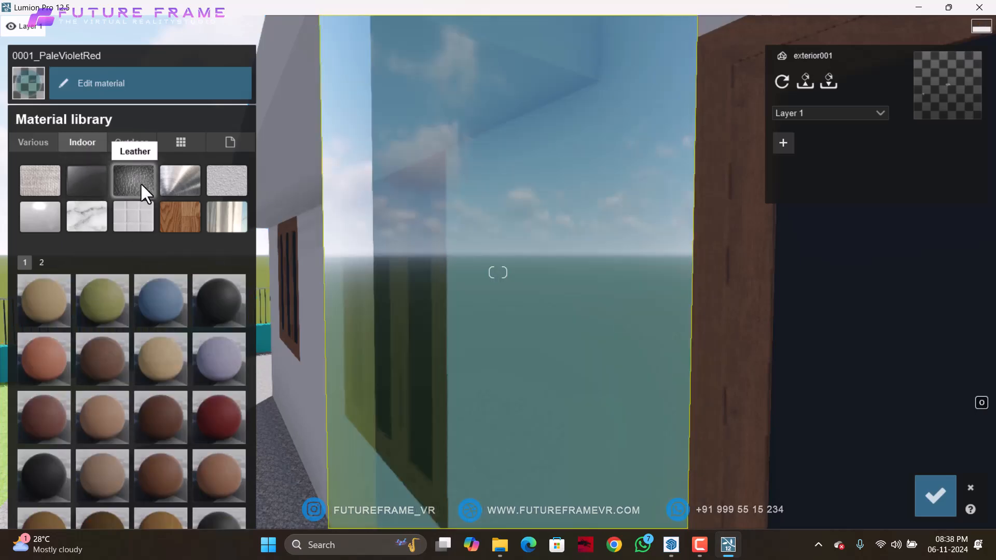
click(165, 307)
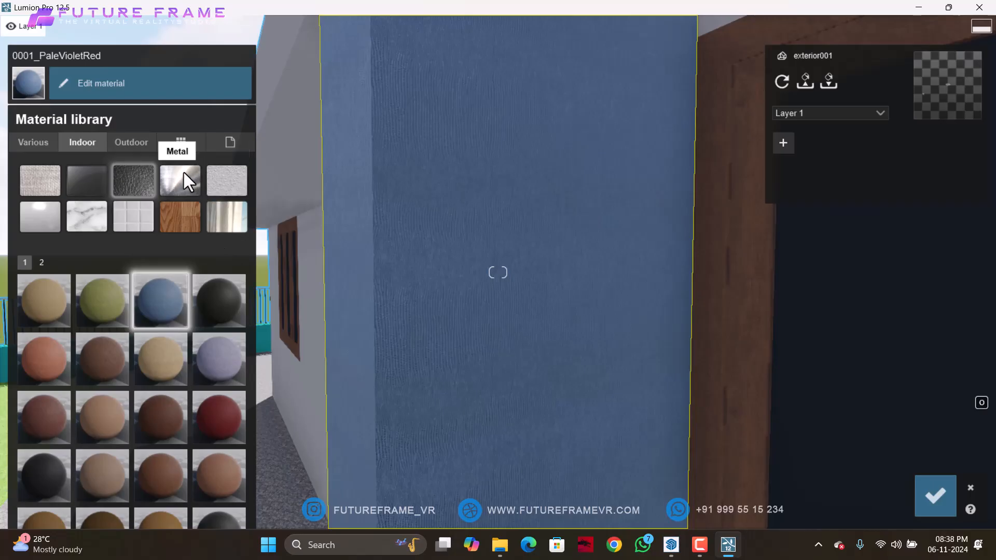
click(231, 179)
click(53, 346)
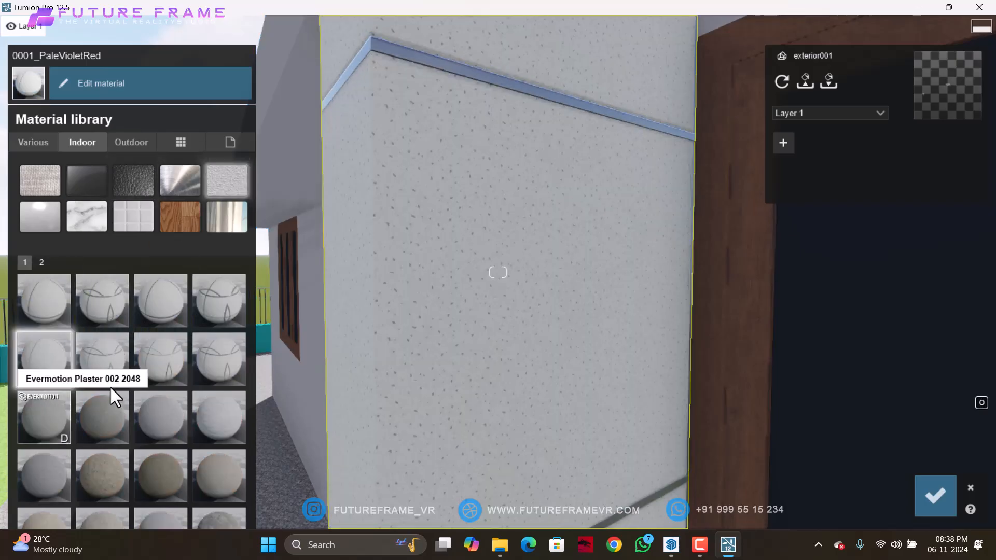
- Try several outdoor brick materials on the surround, from orange bricks to a pale pinkish-grey brick
click(138, 144)
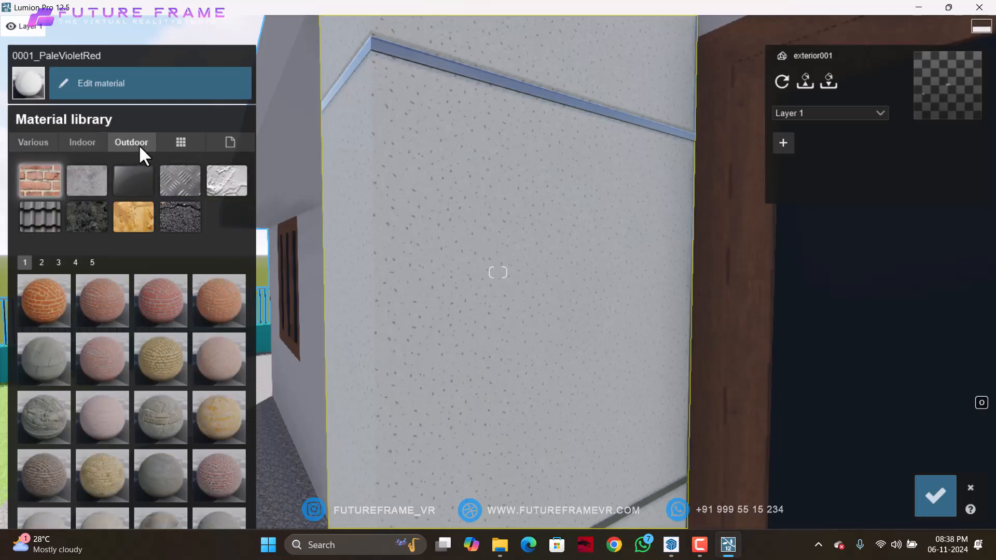
click(42, 313)
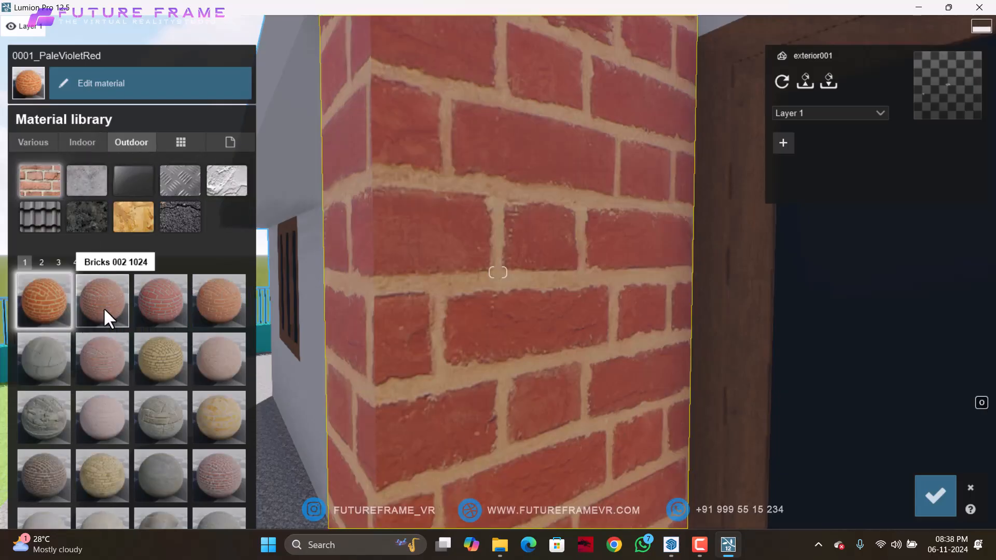
click(161, 305)
click(151, 373)
click(122, 429)
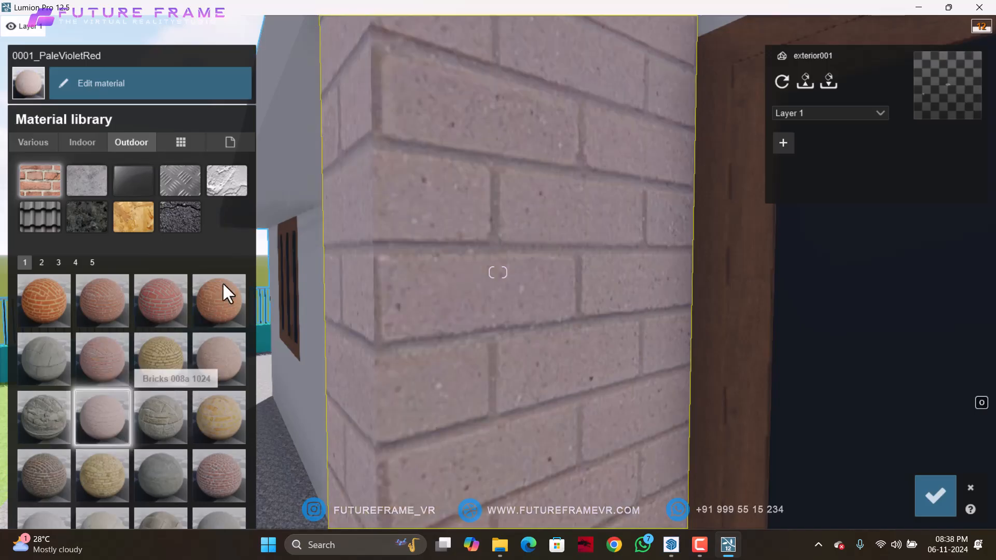
click(219, 189)
click(100, 310)
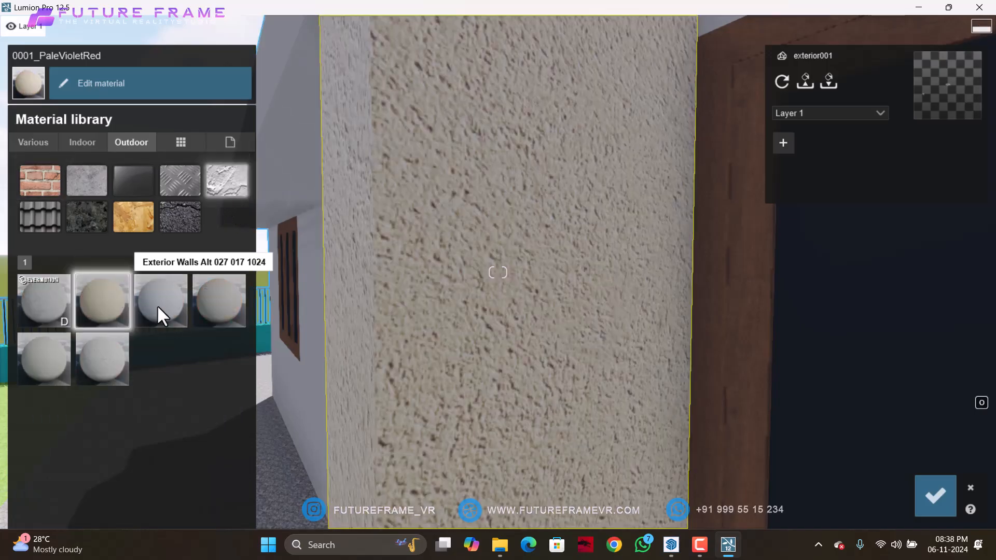
click(157, 304)
click(52, 316)
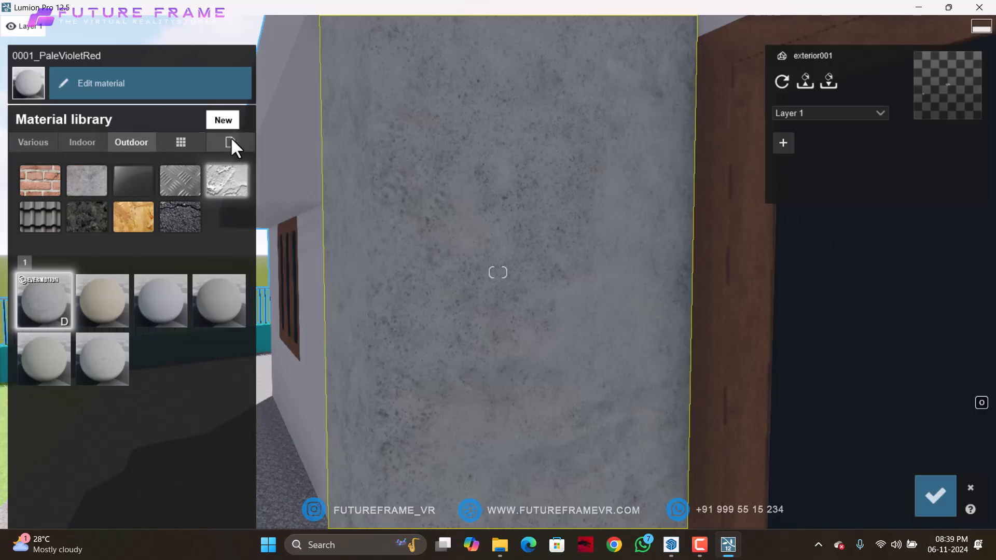
- Look through the saved custom materials, and try the human-silhouette billboard material on the surround
click(179, 144)
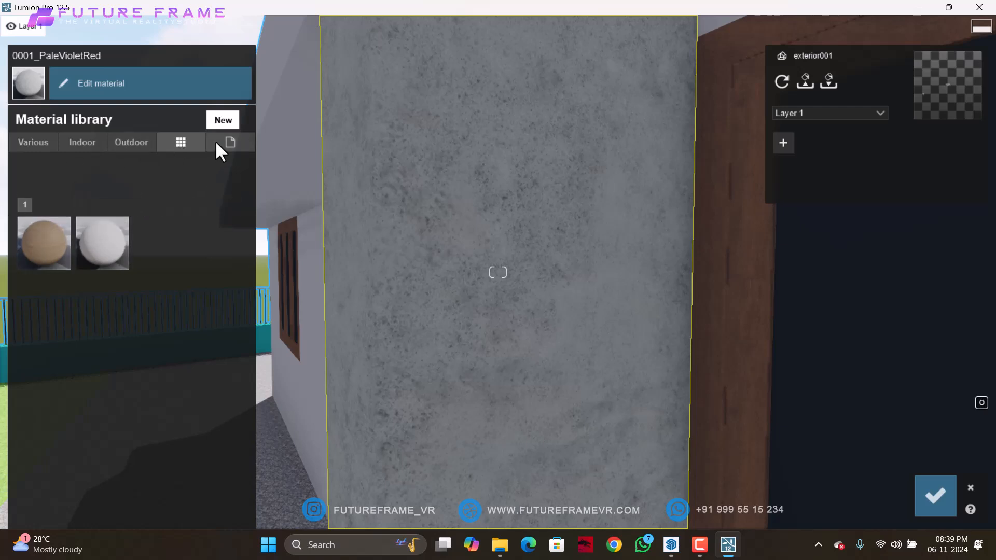
click(231, 142)
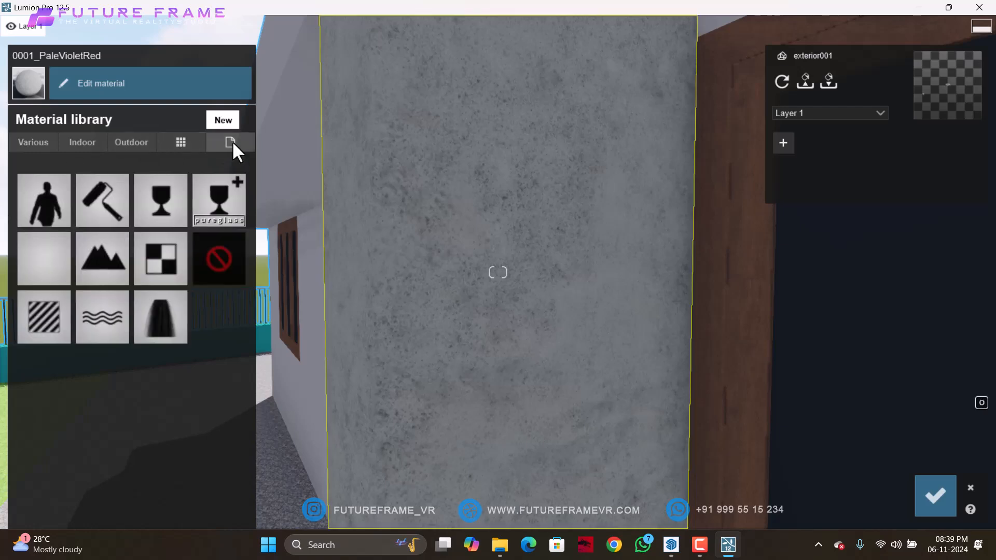
click(54, 200)
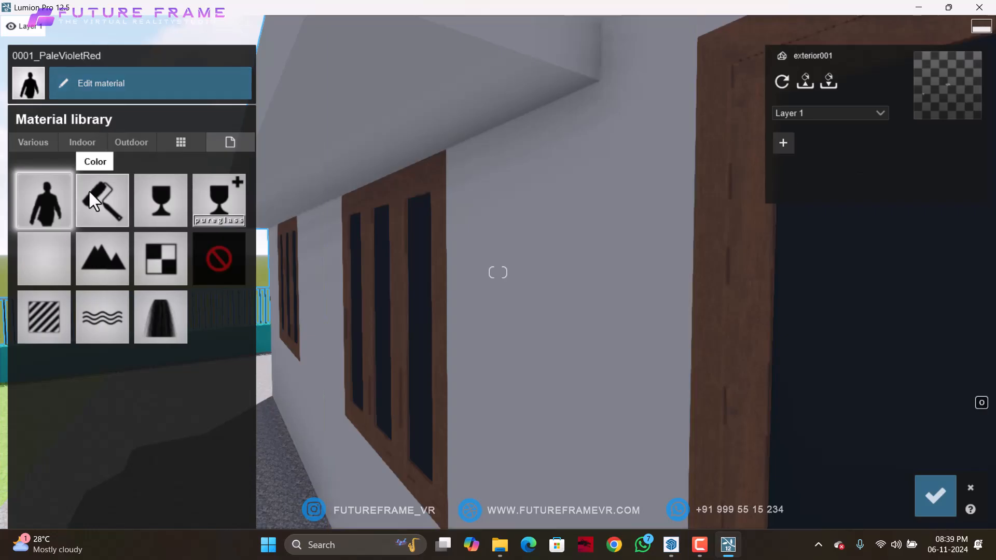
- Apply the Color material to the surround and set its colour to bright red
click(91, 199)
click(23, 118)
mouse_move(269, 93)
mouse_down()
mouse_move(271, 120)
mouse_move(219, 101)
mouse_move(278, 121)
mouse_move(314, 111)
mouse_move(292, 76)
mouse_up()
- Try RAL greys on the surround, including RAL 7000, RAL 7024 and RAL 7046, ending with a dark grey
click(280, 58)
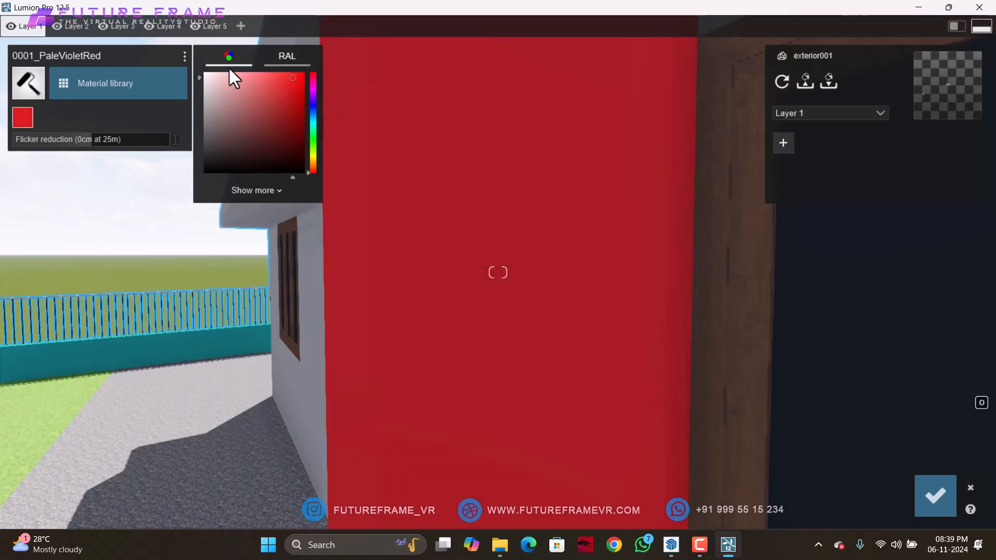
click(234, 79)
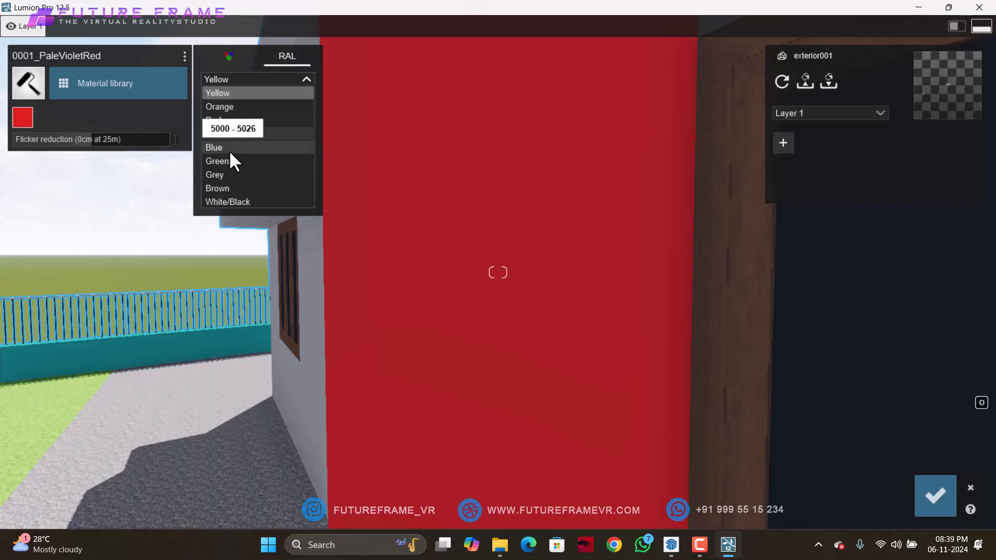
click(229, 173)
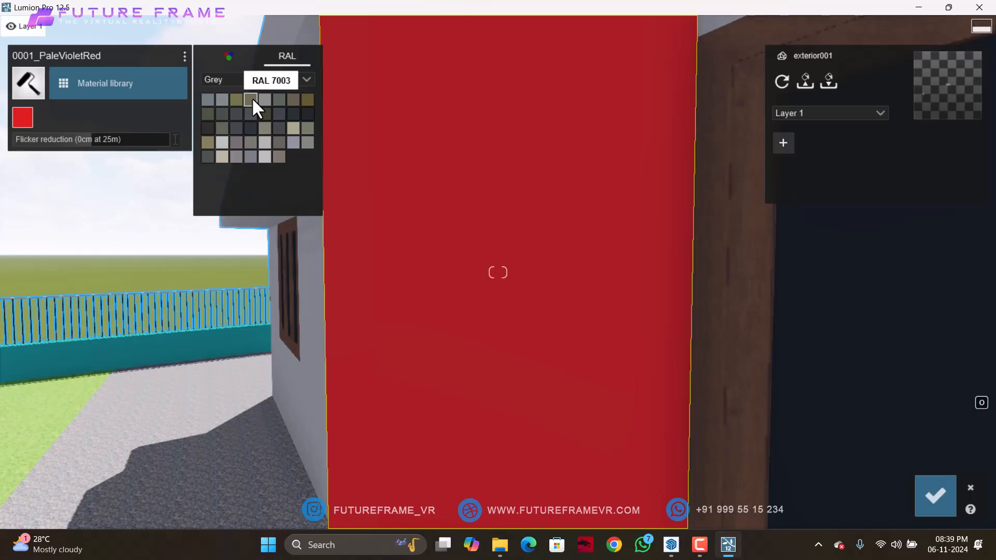
click(206, 99)
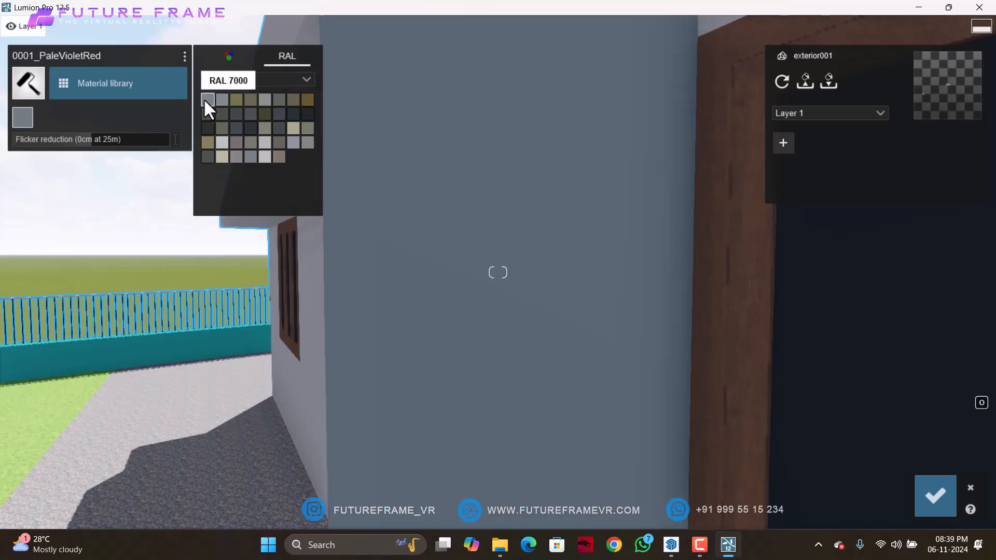
click(237, 128)
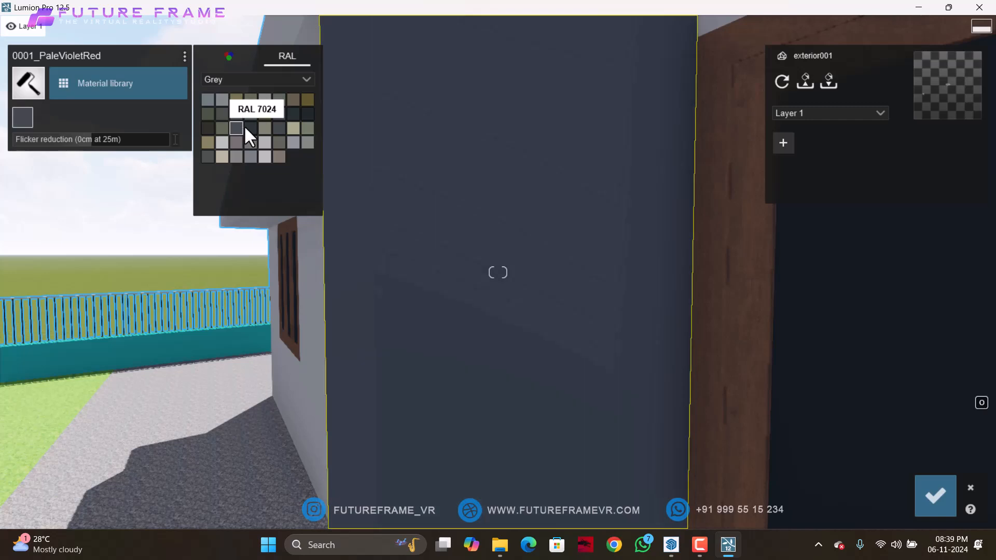
click(249, 158)
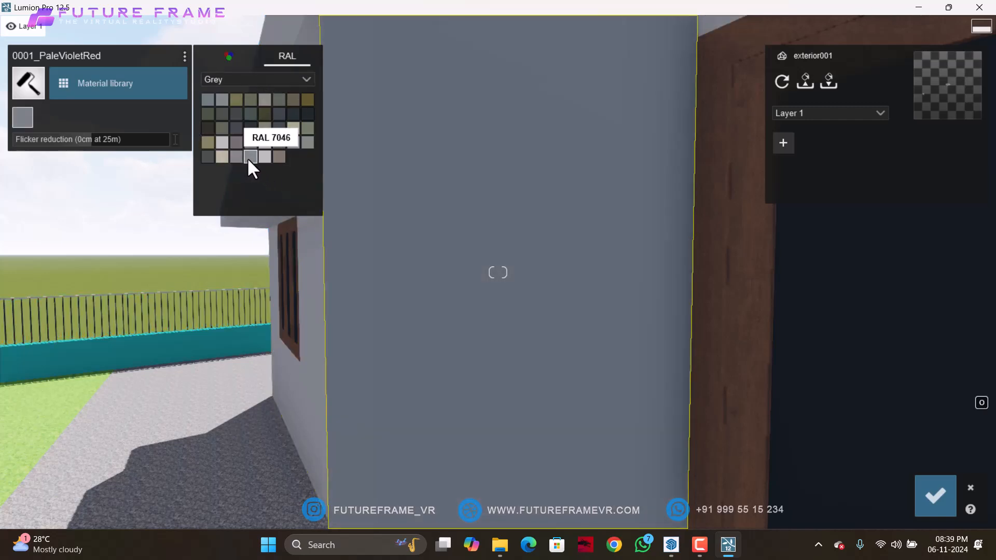
click(207, 156)
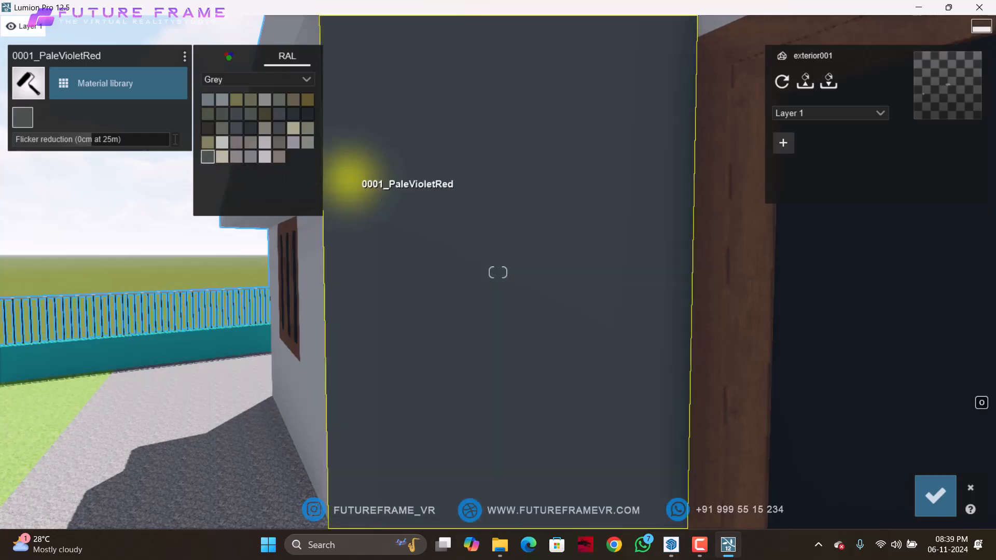
- Set the surround to a custom neutral dark grey, check it against the whole house, and save the material changes
mouse_move(344, 185)
right_down()
mouse_move(375, 178)
mouse_move(363, 180)
right_up()
key(s)
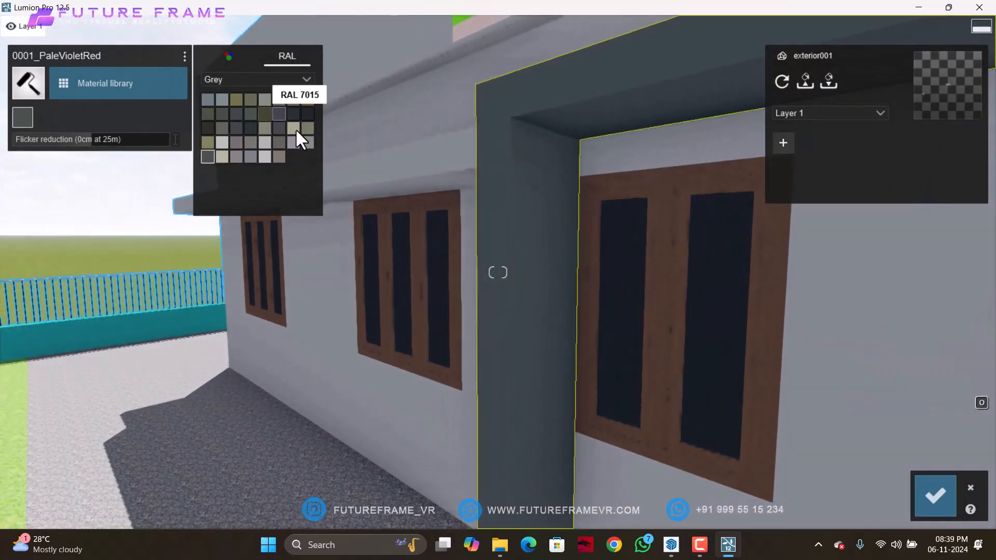
click(227, 58)
drag(209, 129, 206, 133)
right_drag(432, 190, 467, 238)
key(s)
key(d)
key(w)
key(w)
key(d)
key(s)
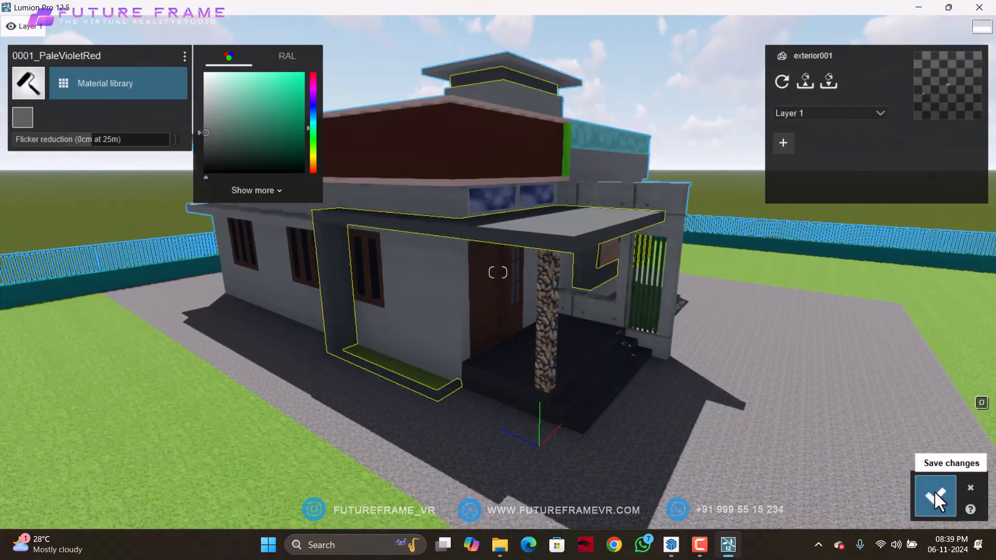
click(935, 491)
- Apply the standard glass material to the river-rock porch pillar and inspect its transparency up close
key(w)
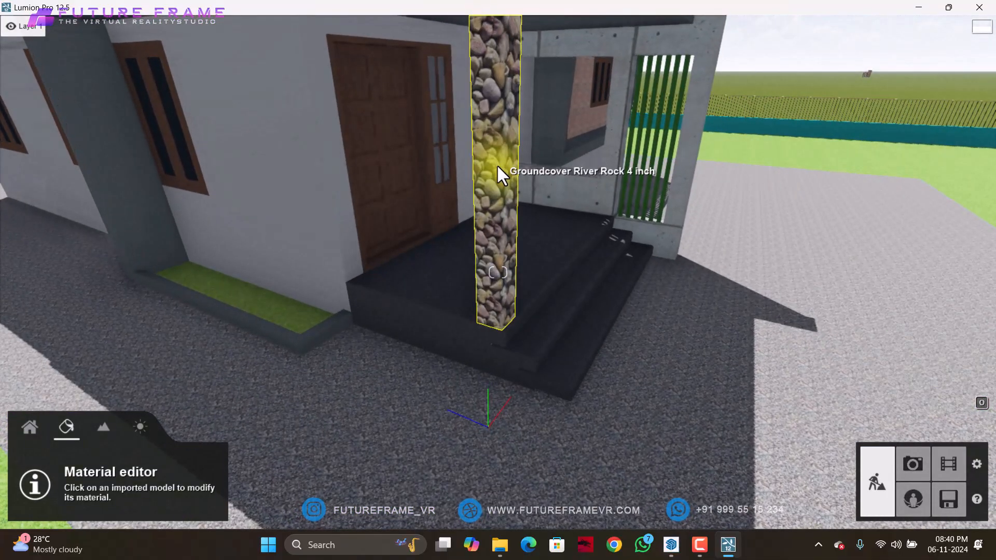
click(497, 164)
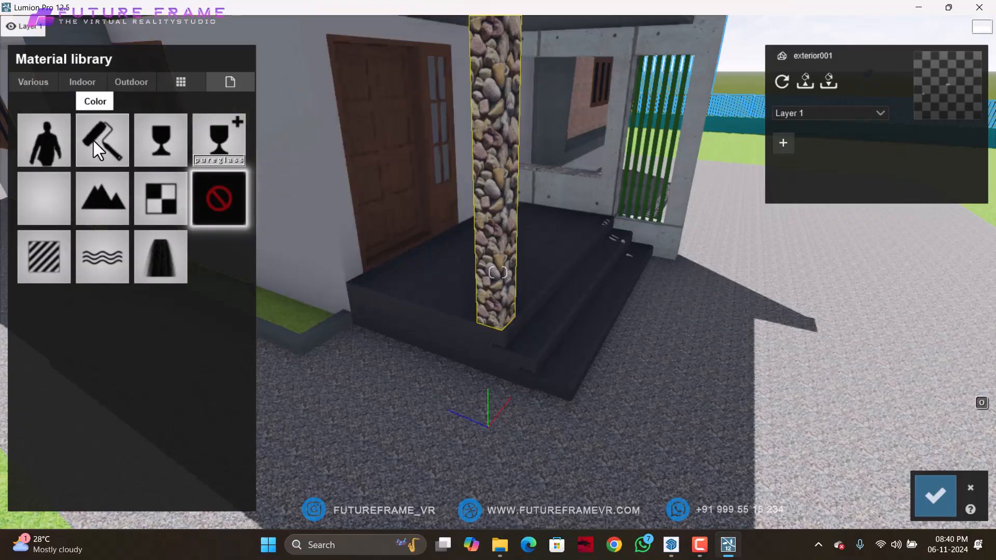
double_click(149, 133)
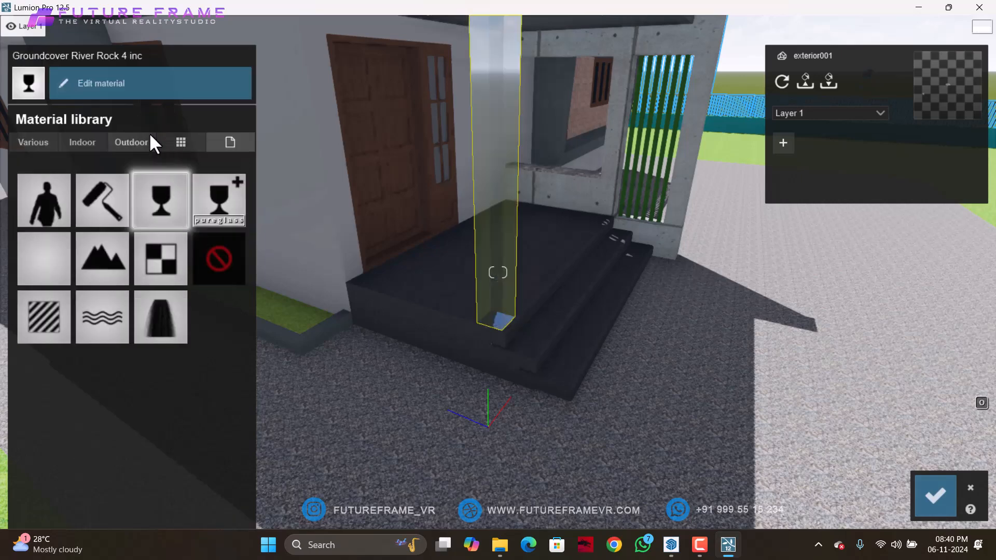
right_drag(462, 173, 462, 114)
key(w)
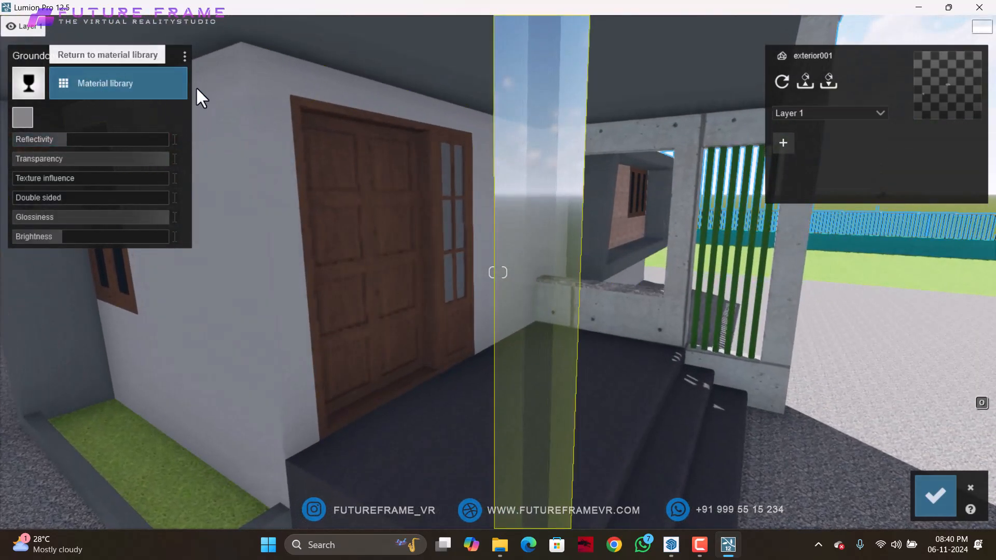
- Try PureGlass and the invisible material on the porch pillar, ending with the landscape material
click(85, 80)
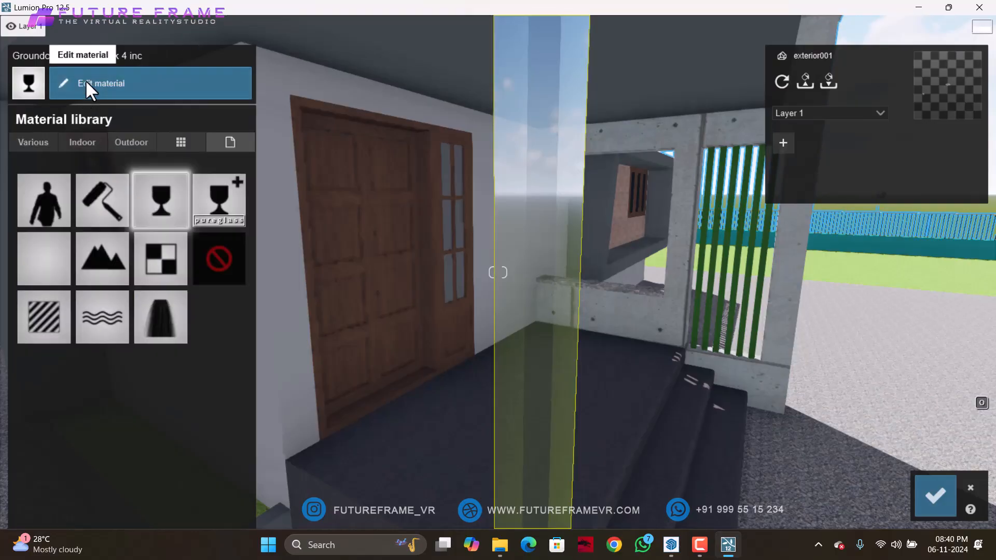
click(233, 182)
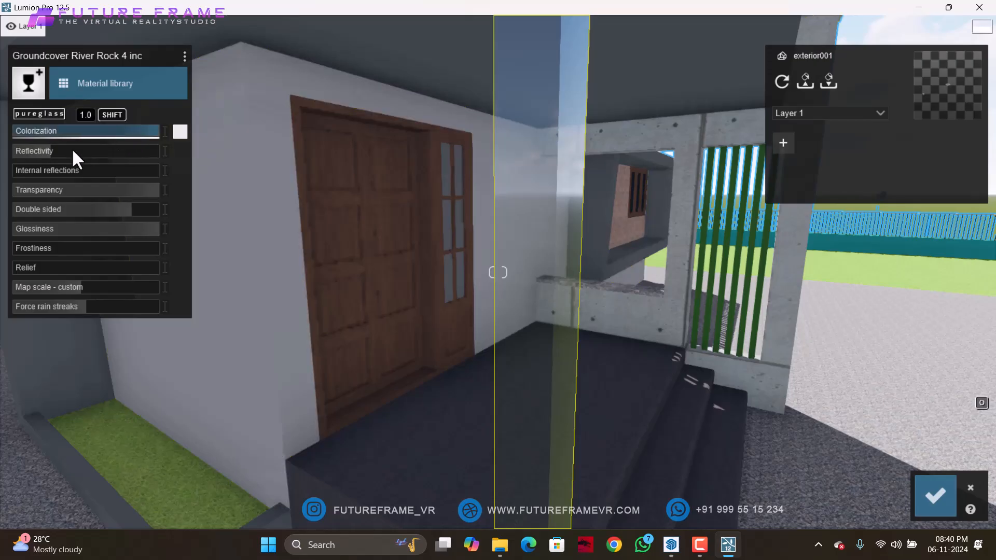
click(98, 84)
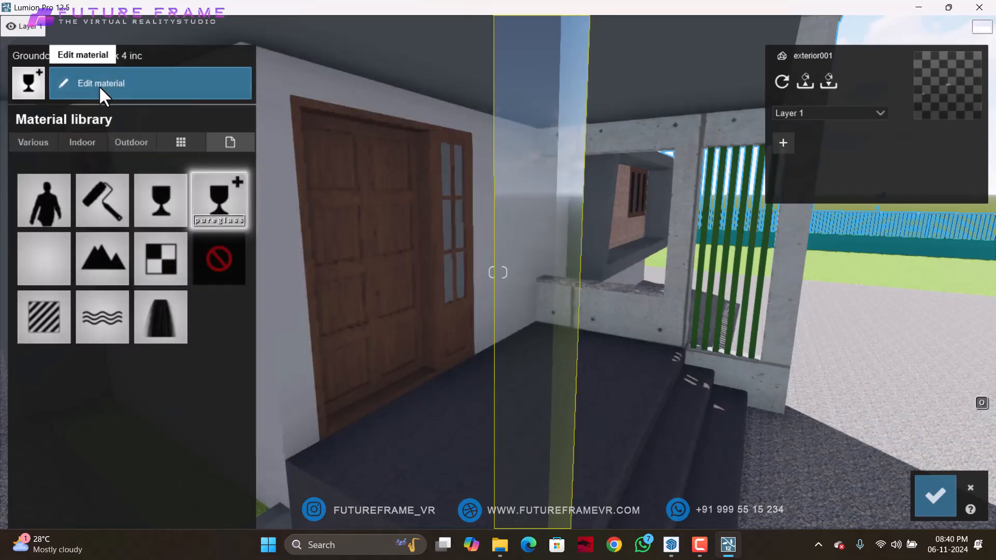
click(62, 255)
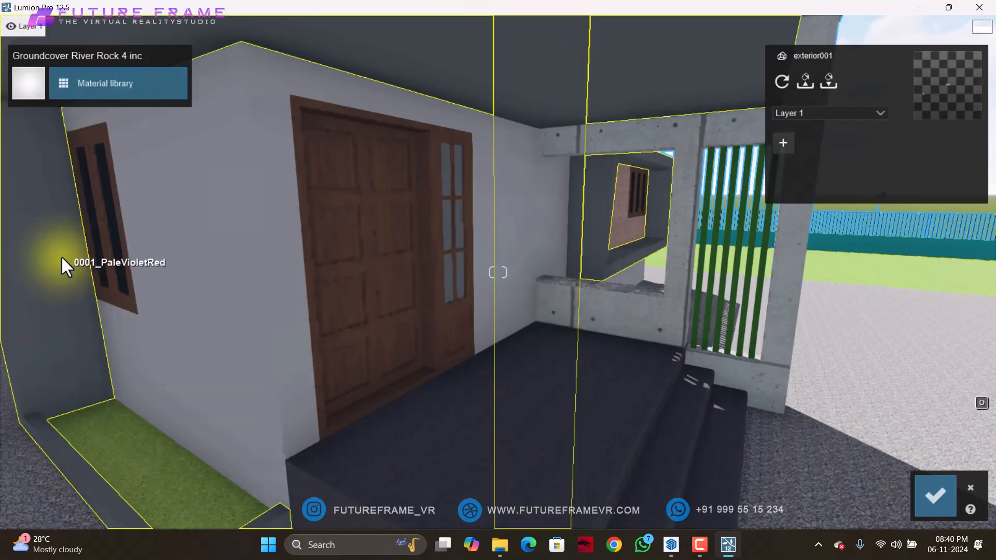
click(90, 83)
click(92, 233)
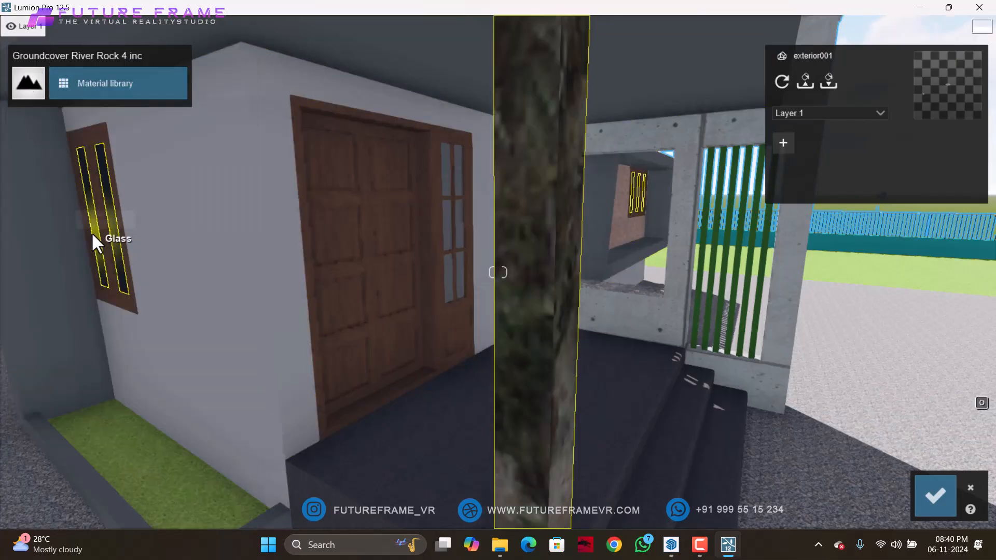
- Try the lightmap material and the imported material on the porch pillar
click(91, 86)
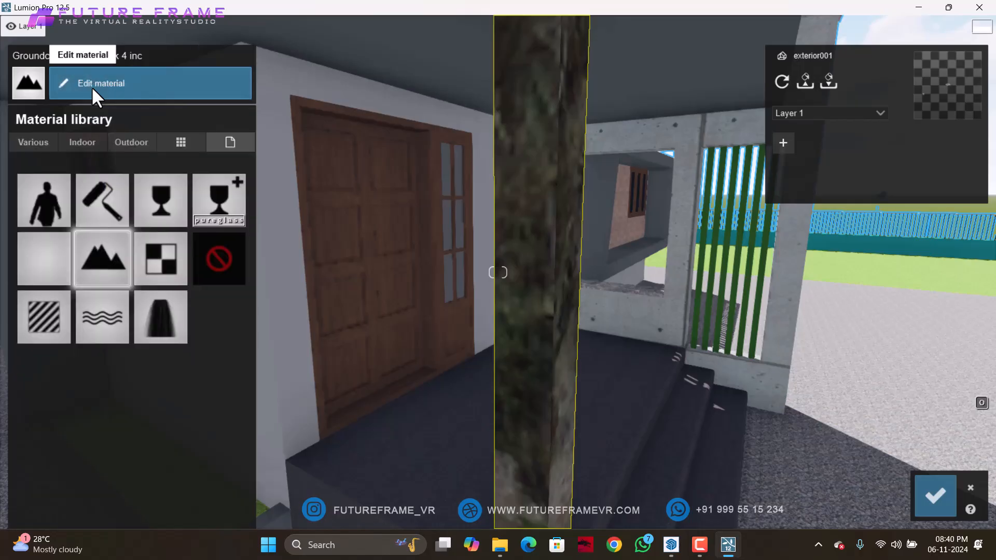
click(158, 258)
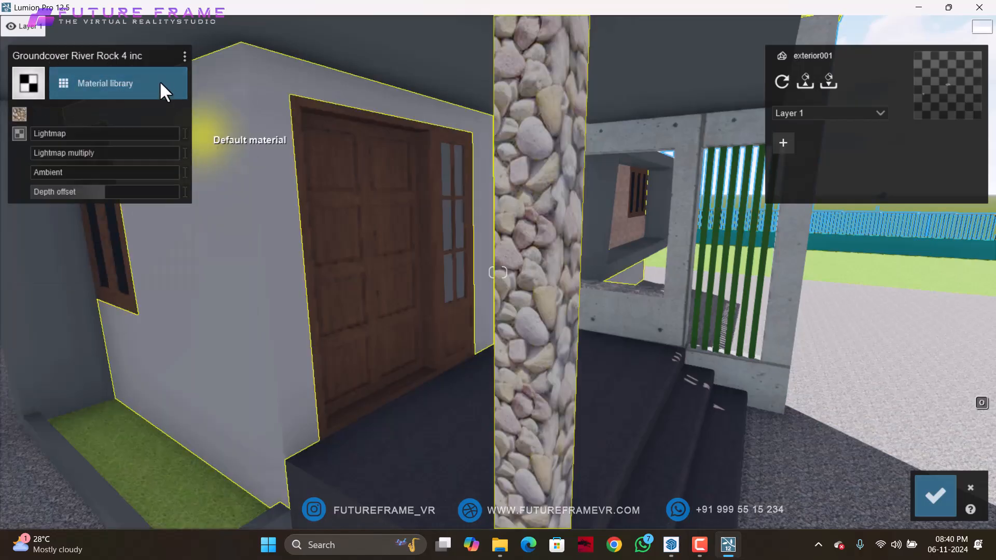
click(72, 90)
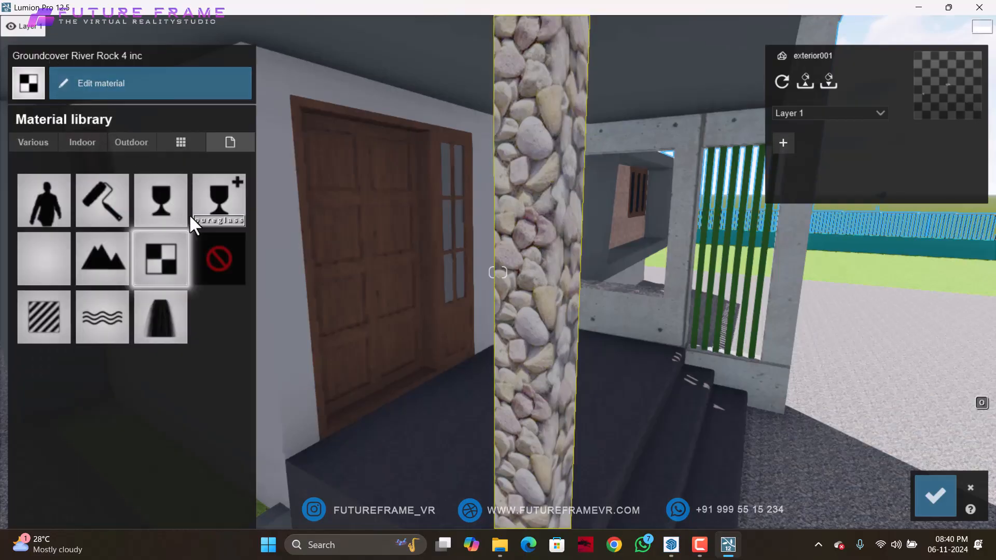
click(220, 254)
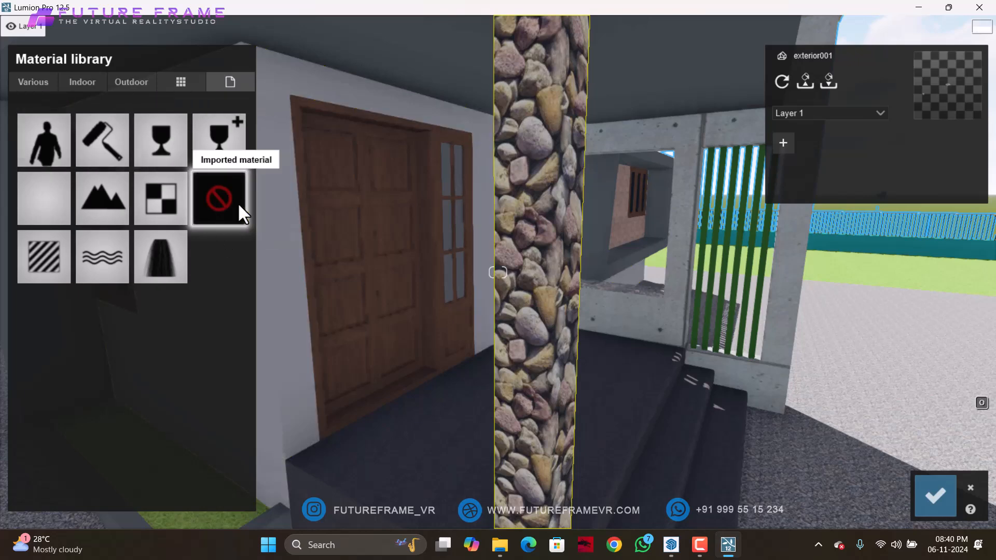
- Apply the Standard material to the river-rock porch pillar and review its editable properties against the material library
click(34, 252)
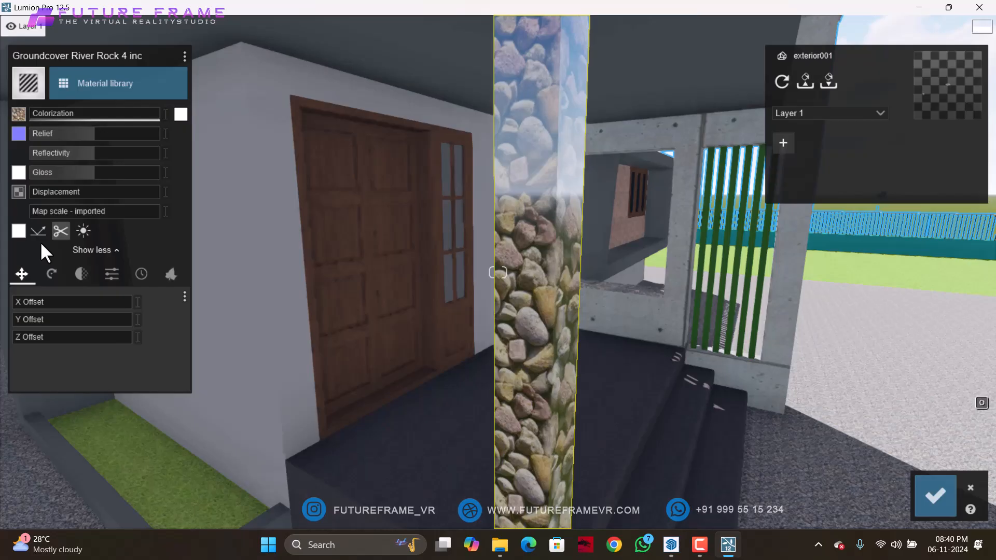
click(99, 79)
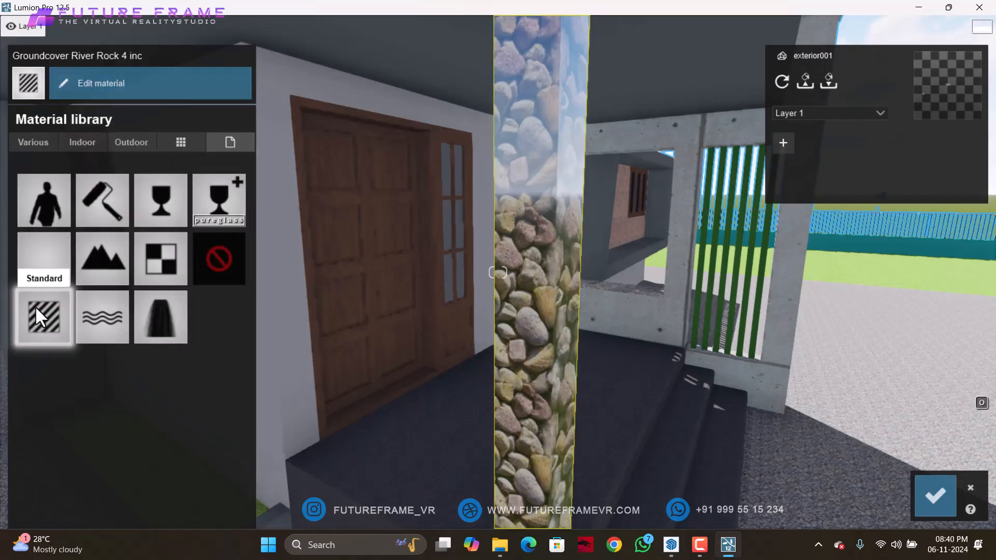
click(123, 87)
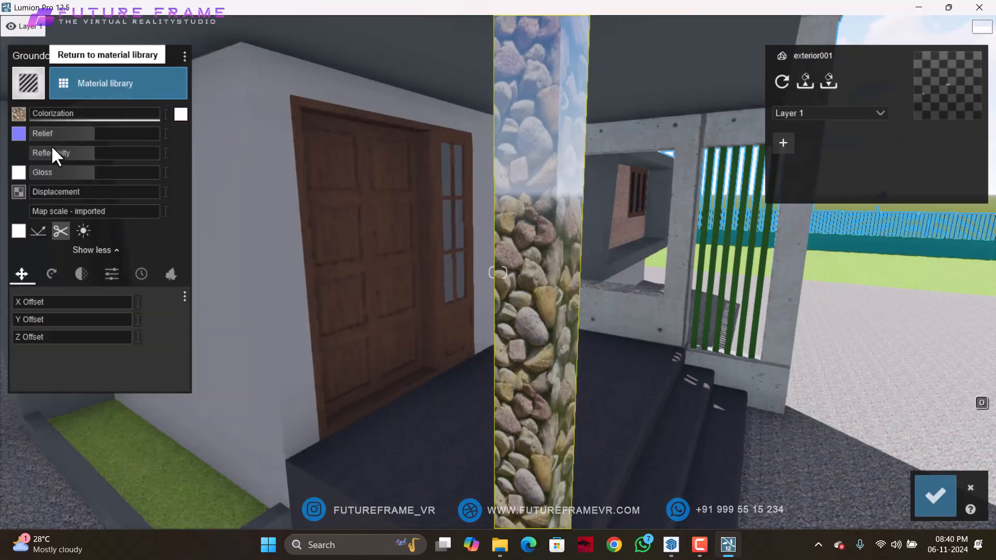
click(112, 79)
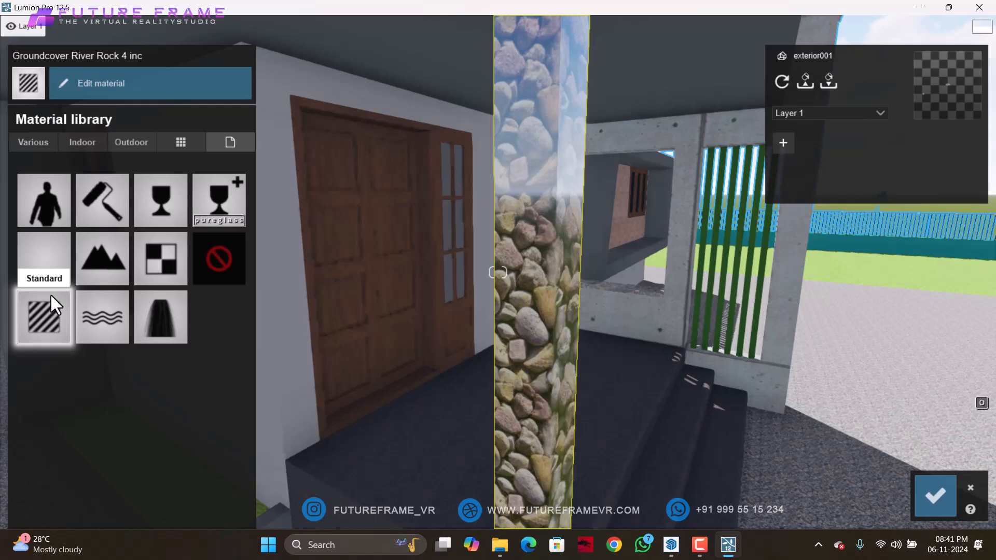
click(118, 94)
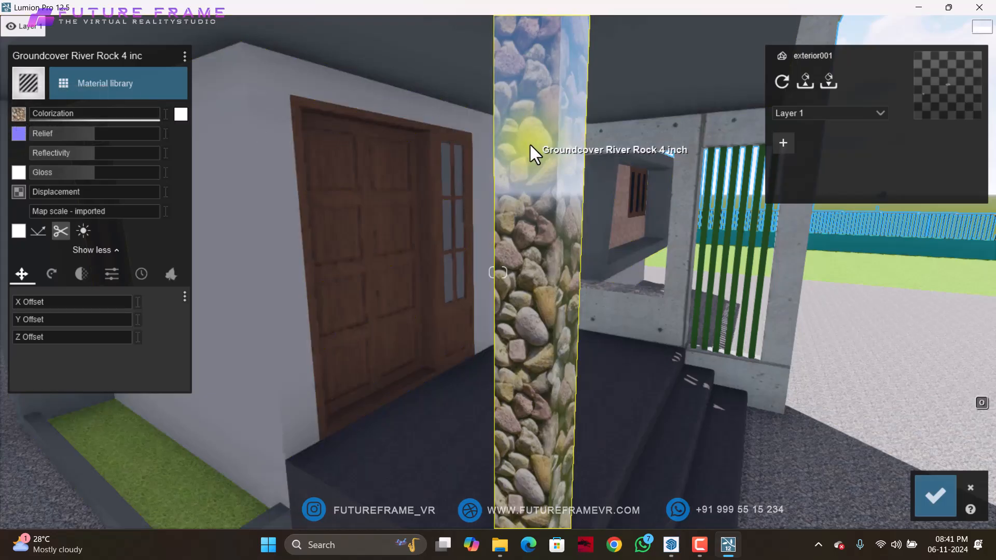
- Replace the pillar's color map with the terracotta image 4beb0435ebed5cf5aa6a41fcf8a94bcb from the MANNARKKAD BACKERY folder
click(18, 114)
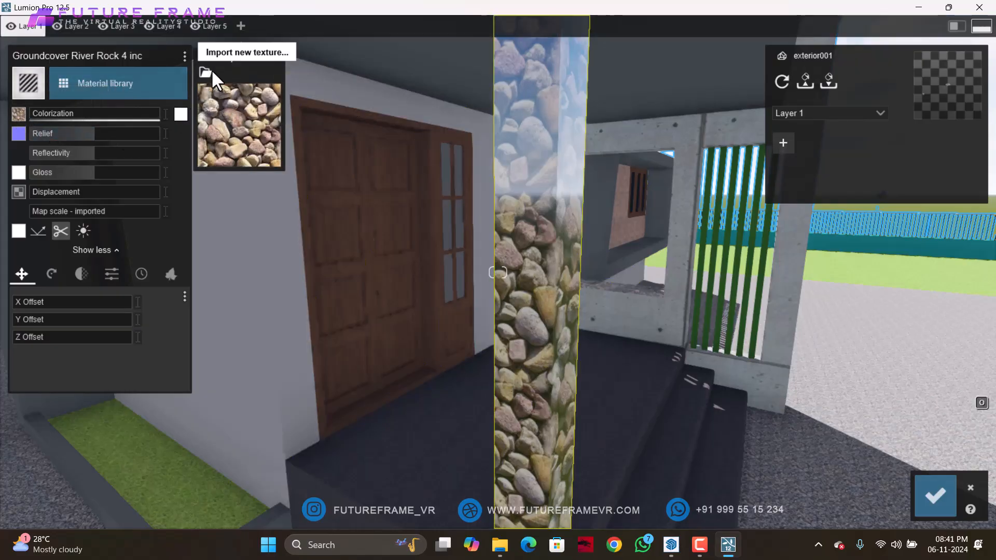
click(224, 125)
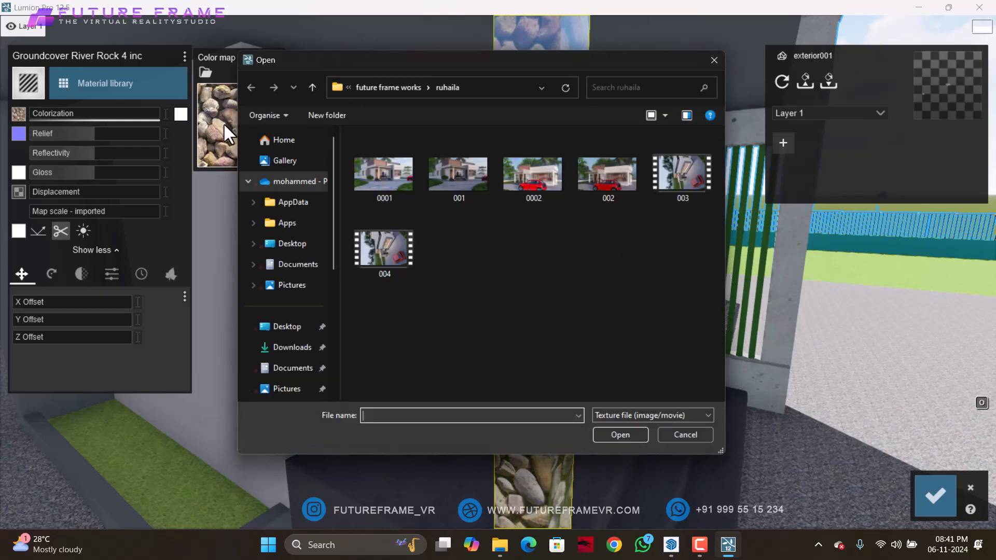
click(276, 264)
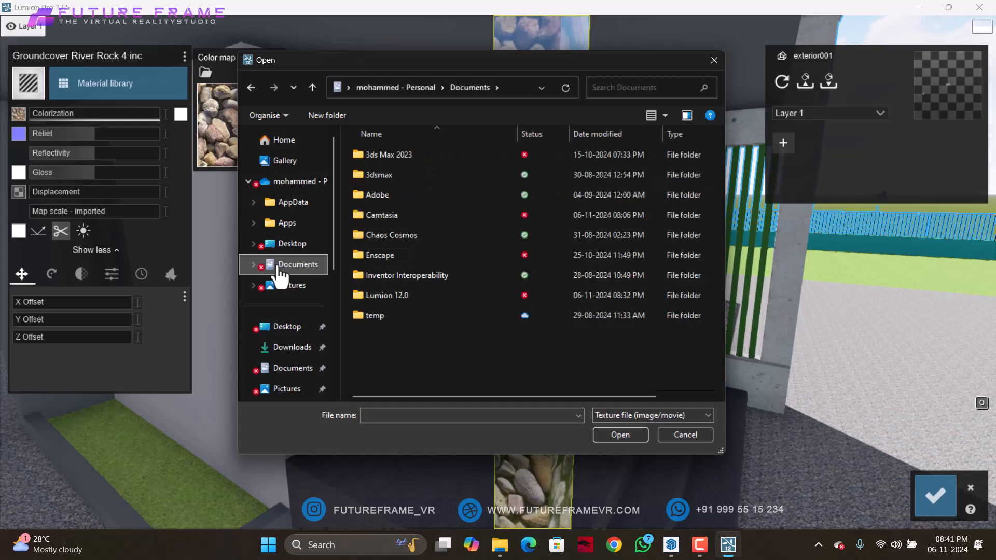
scroll(289, 216, down, 1)
scroll(284, 230, down, 1)
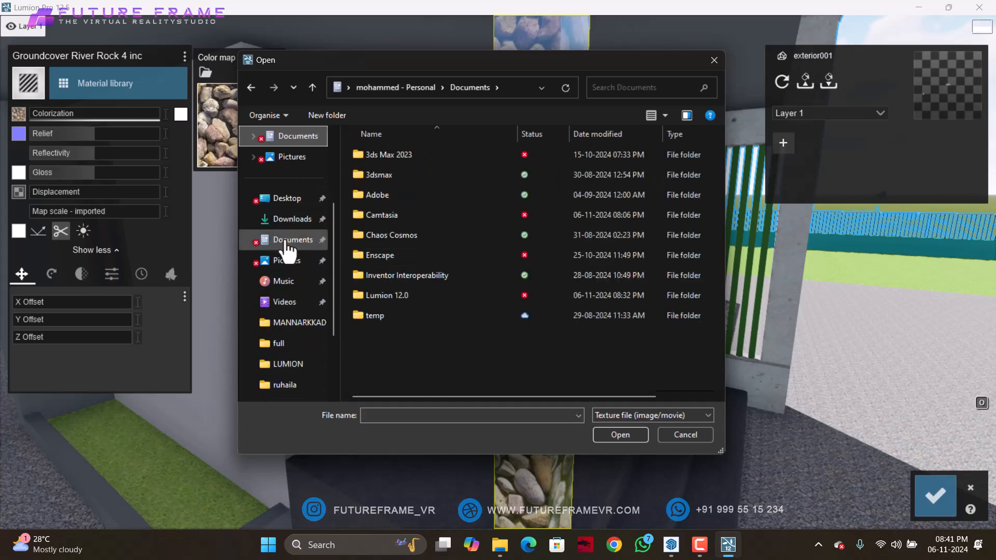
click(289, 324)
click(537, 325)
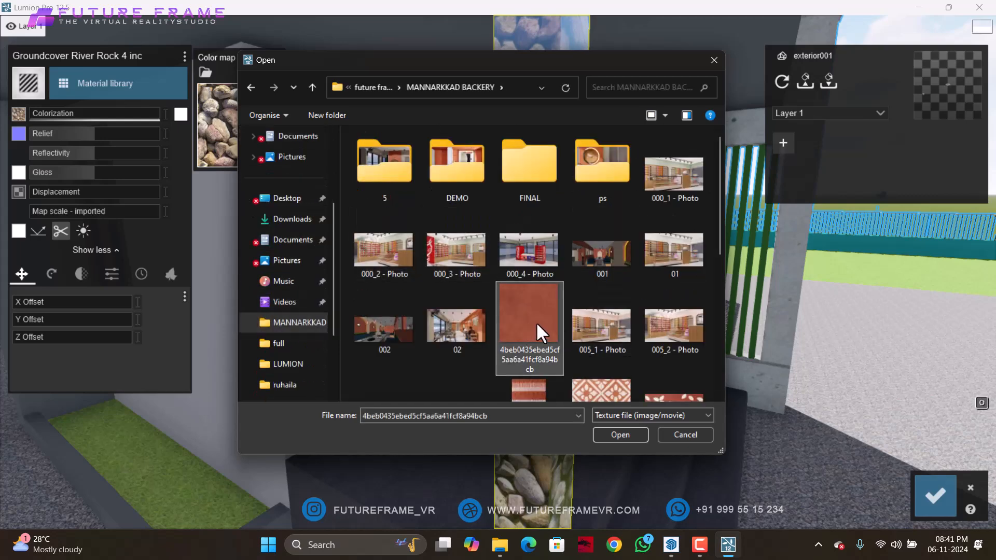
click(622, 435)
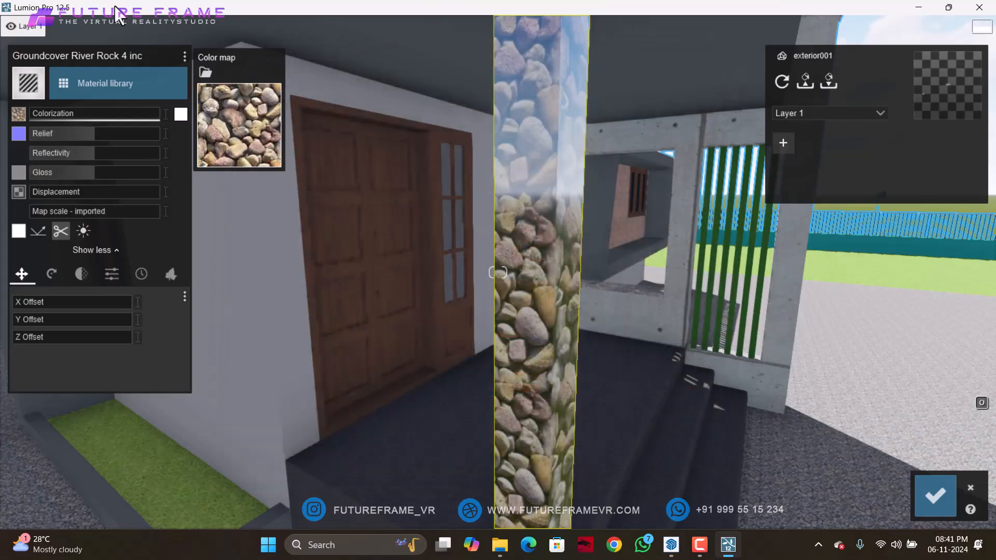
- Reduce the relief and gloss of the pillar's terracotta material and set its reflectivity to 0.6
right_drag(485, 261, 494, 267)
key(w)
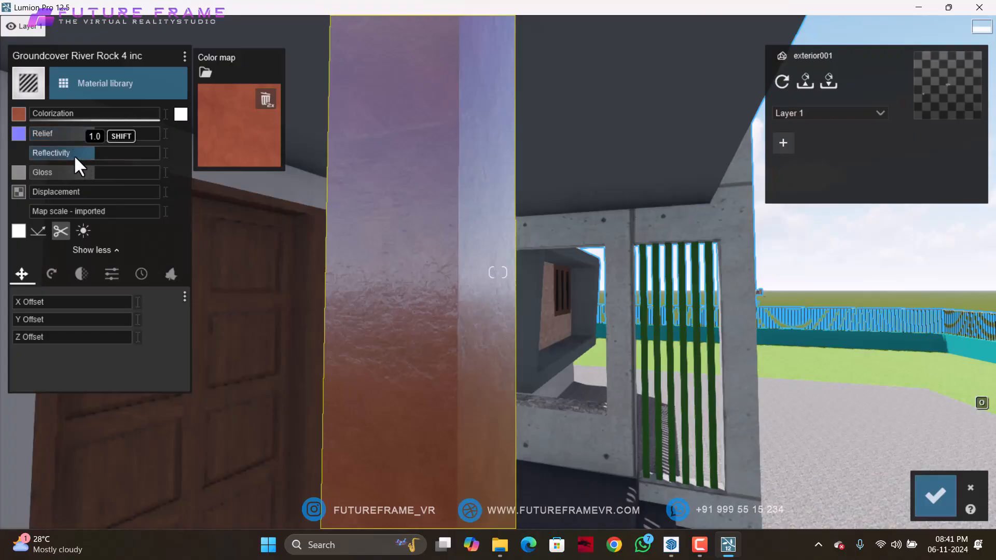
mouse_move(74, 155)
mouse_down()
mouse_move(33, 154)
mouse_move(81, 160)
mouse_move(19, 167)
mouse_move(77, 171)
mouse_up()
drag(78, 134, 149, 140)
drag(77, 150, 74, 151)
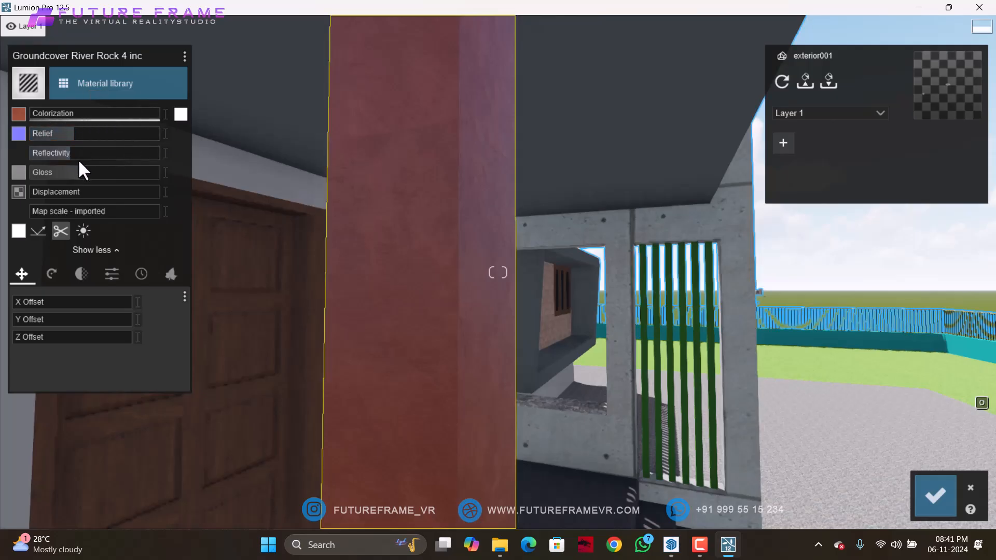
right_drag(417, 165, 428, 170)
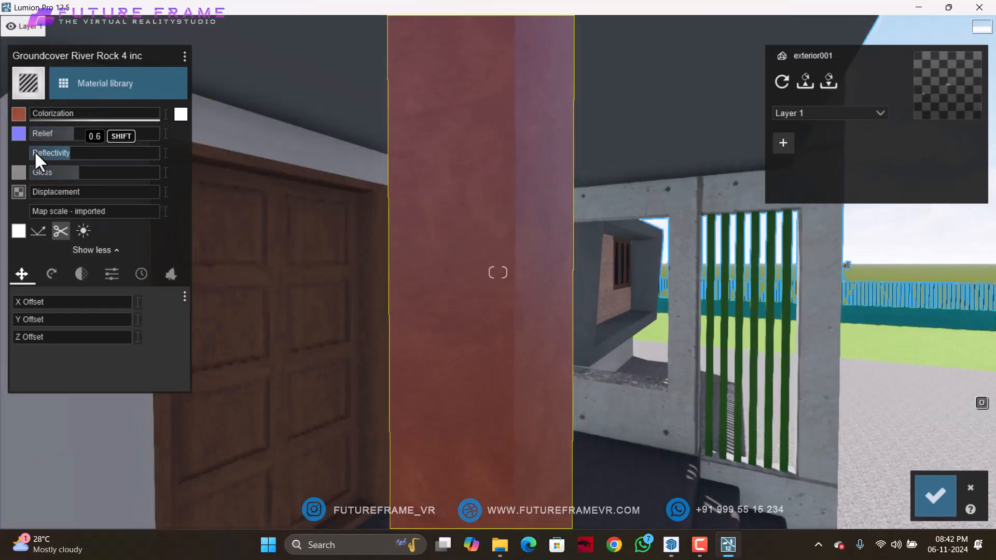
- View the pillar's normal map and adjust the texture's custom map scale, offsets and rotation angles
click(15, 134)
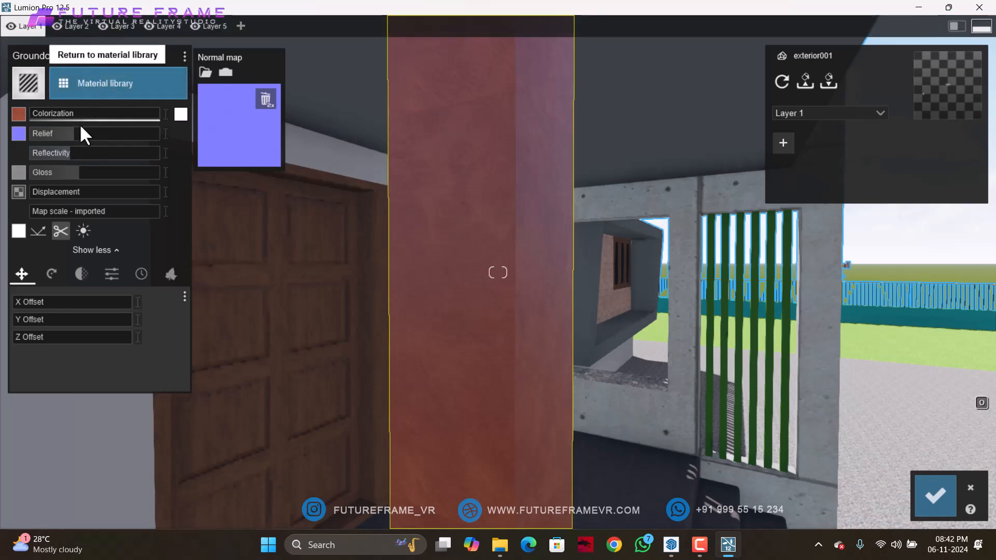
mouse_move(39, 208)
mouse_down()
mouse_move(64, 208)
mouse_move(52, 209)
mouse_up()
click(32, 302)
drag(48, 310, 35, 340)
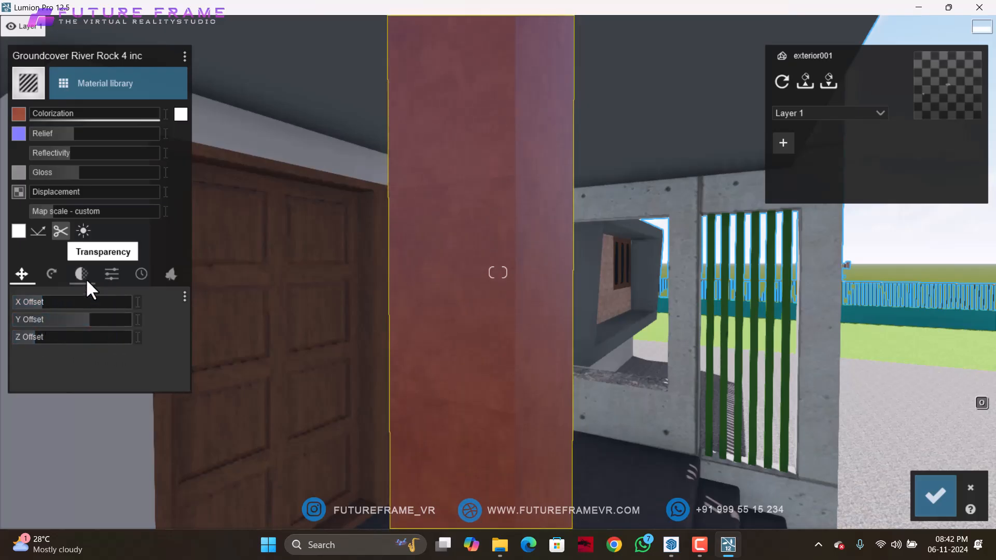
click(51, 273)
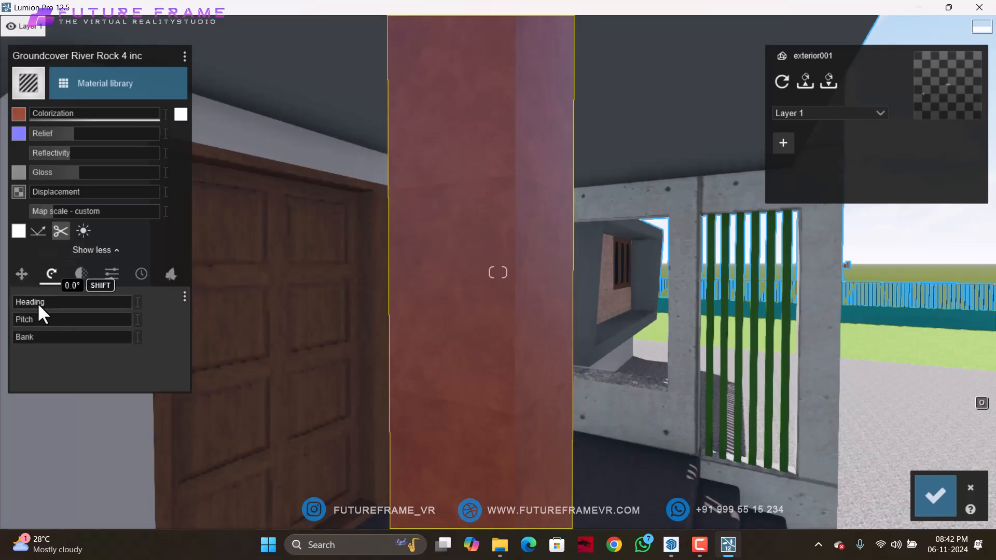
drag(38, 303, 24, 343)
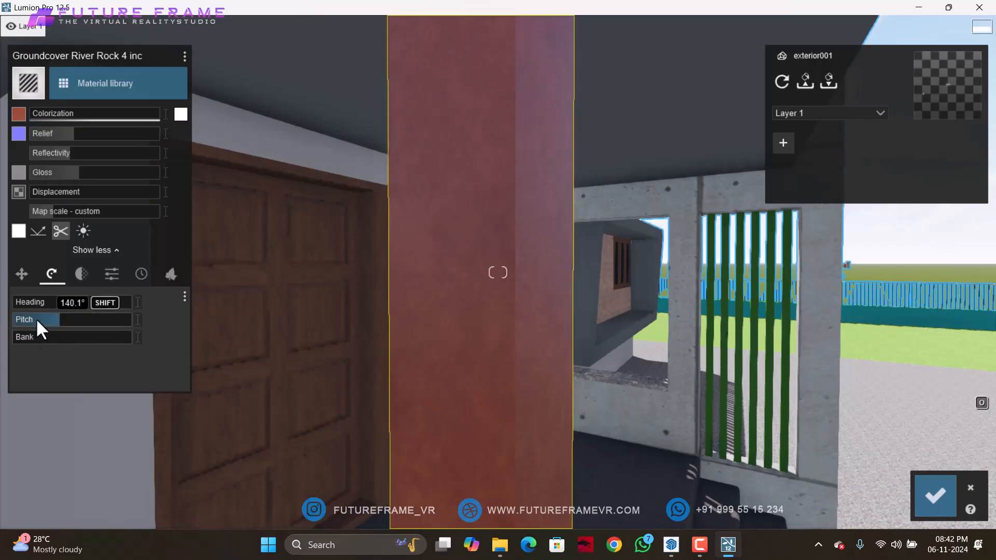
- Try the transparency and emissive settings on the pillar material and return them to zero
click(81, 274)
drag(30, 298, 3, 332)
click(119, 273)
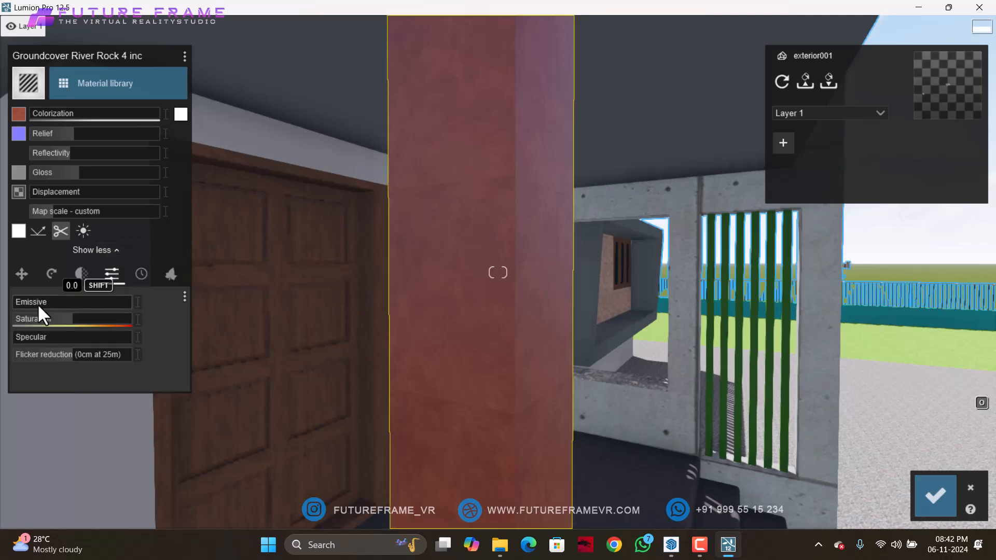
drag(39, 306, 12, 309)
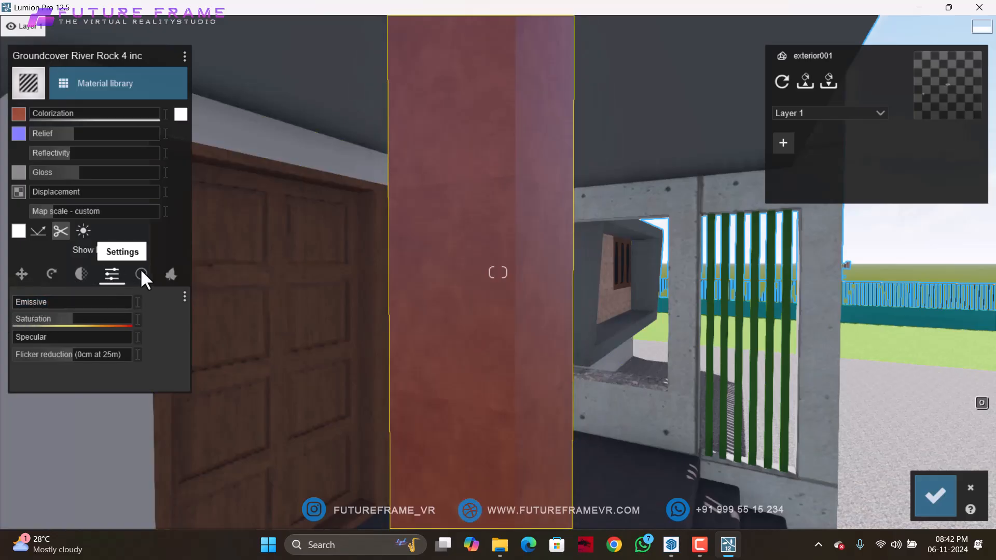
- Try edge wear and full weathering on the pillar, then drop the weathering back down
click(144, 273)
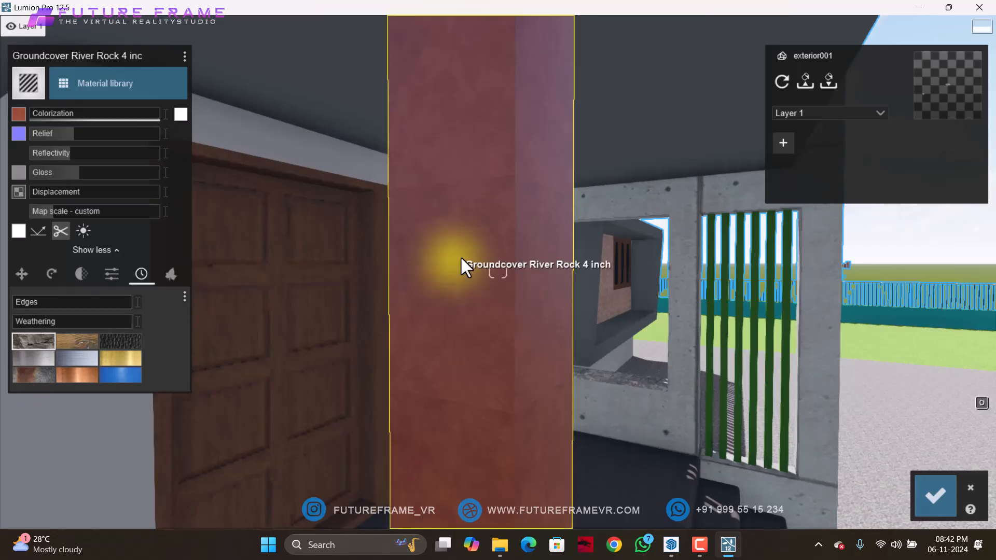
drag(35, 303, 154, 321)
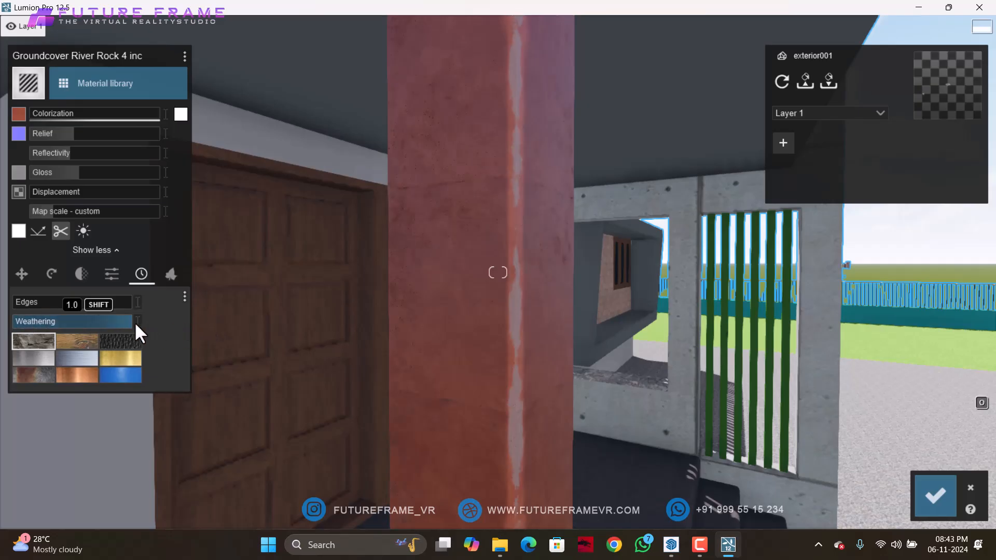
drag(131, 321, 13, 324)
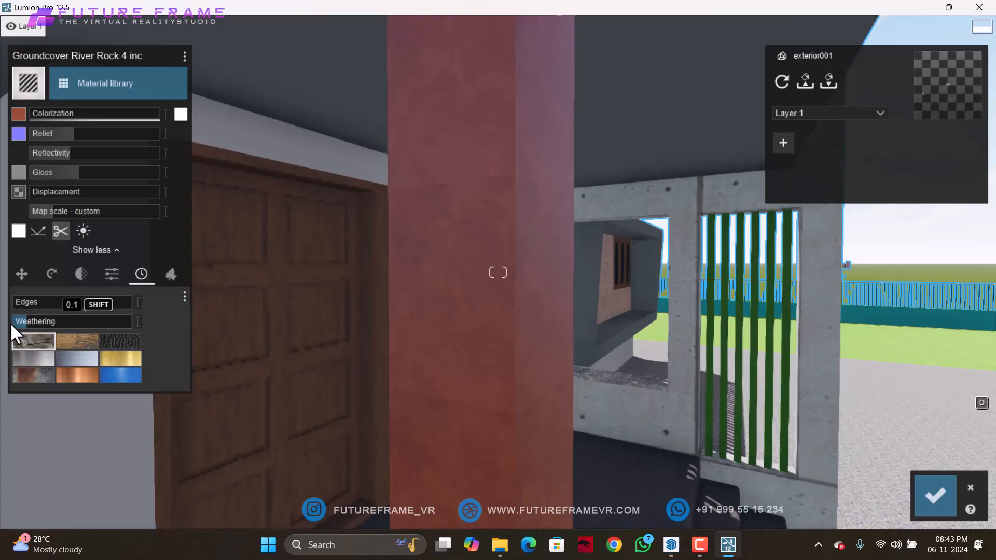
- Try covering the pillar with red leaf foliage at a spread of 0.5, then remove the foliage
click(169, 274)
drag(35, 308, 71, 316)
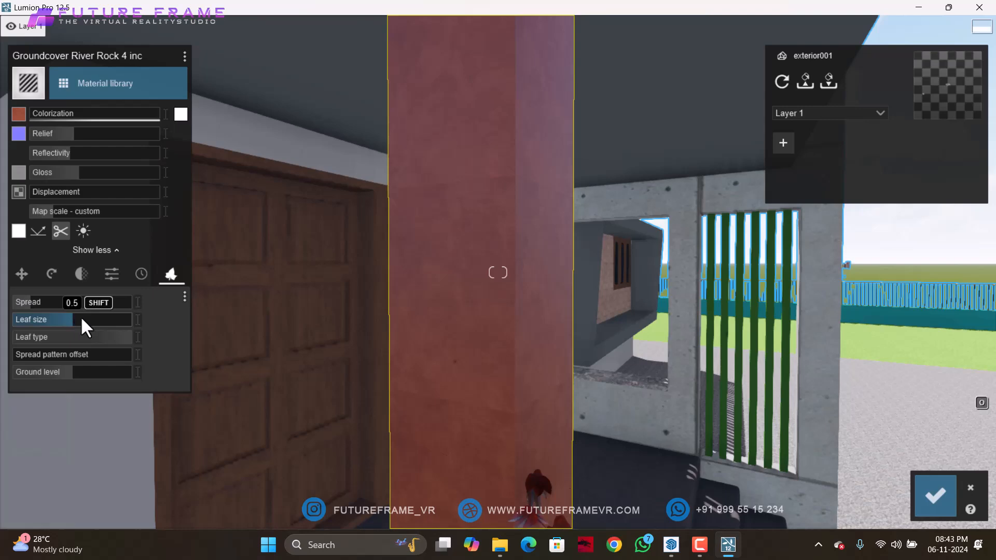
key(s)
right_drag(374, 321, 391, 342)
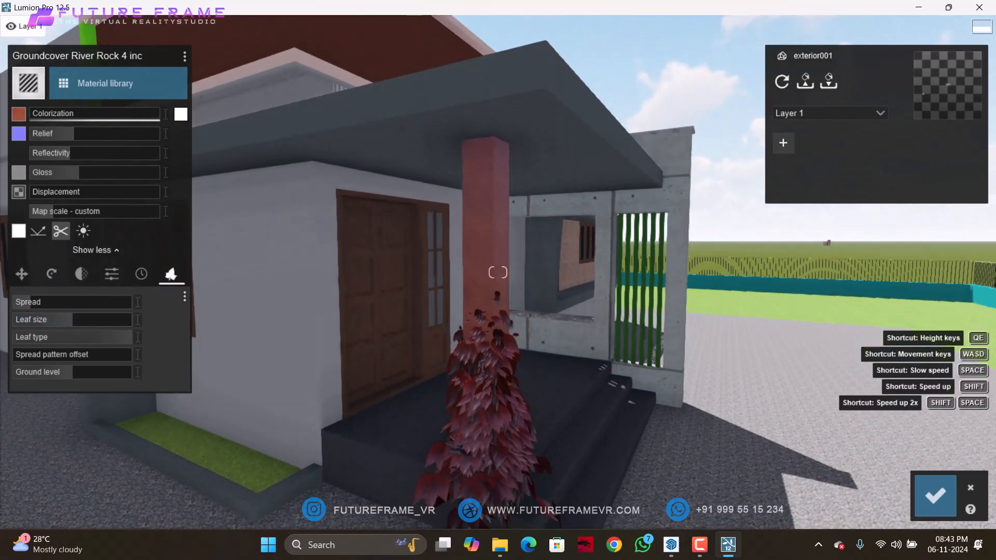
click(70, 300)
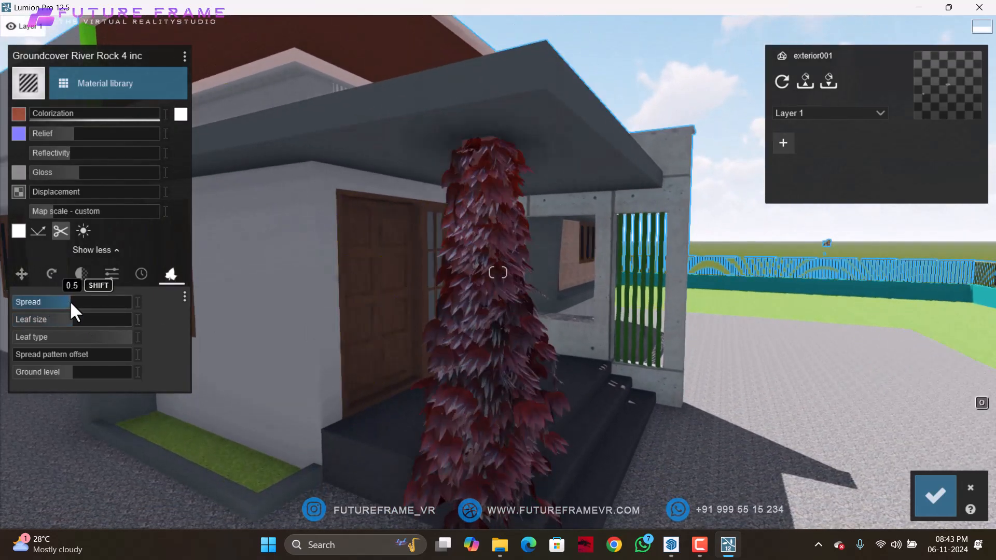
drag(69, 301, 3, 306)
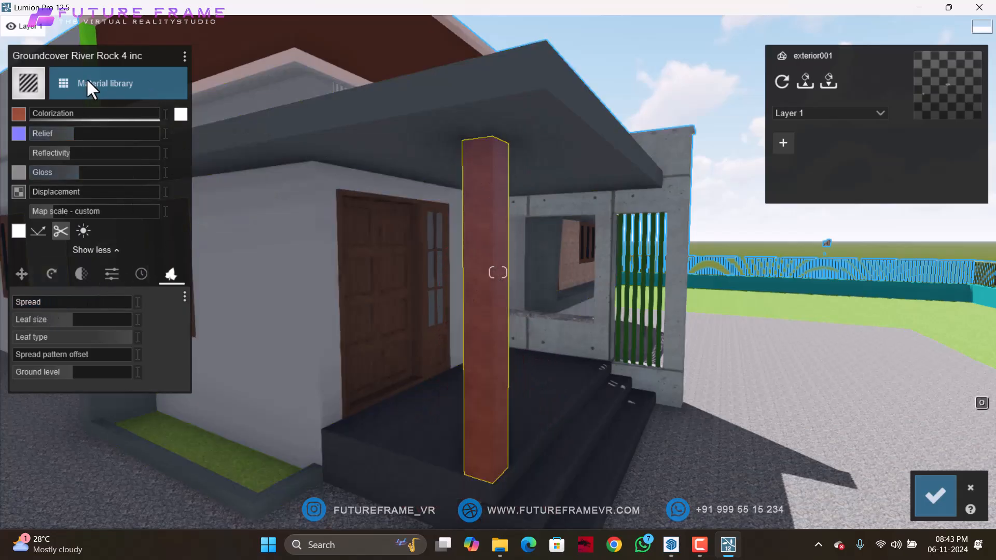
- Save the material changes, then reopen the porch pillar's material and switch it to the plain Color material
click(925, 494)
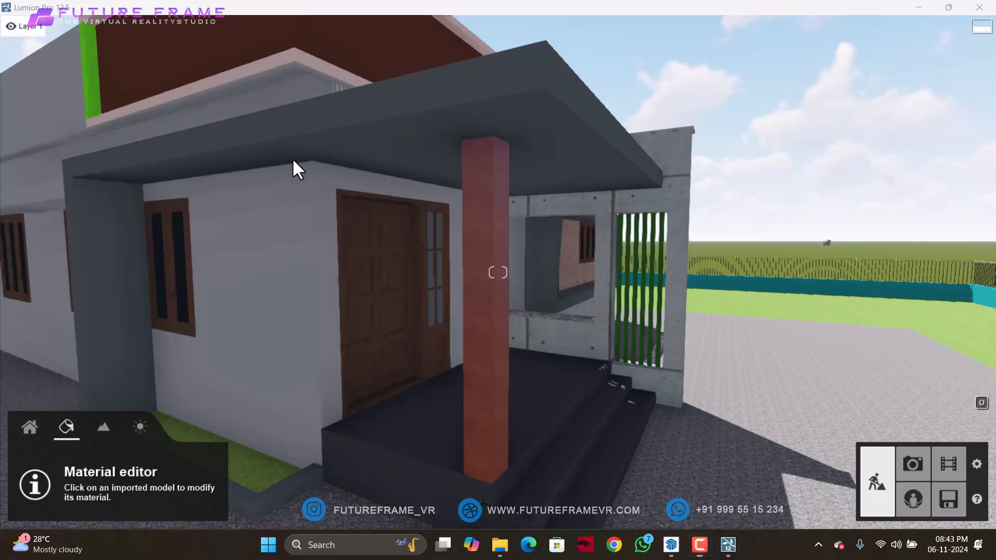
click(495, 304)
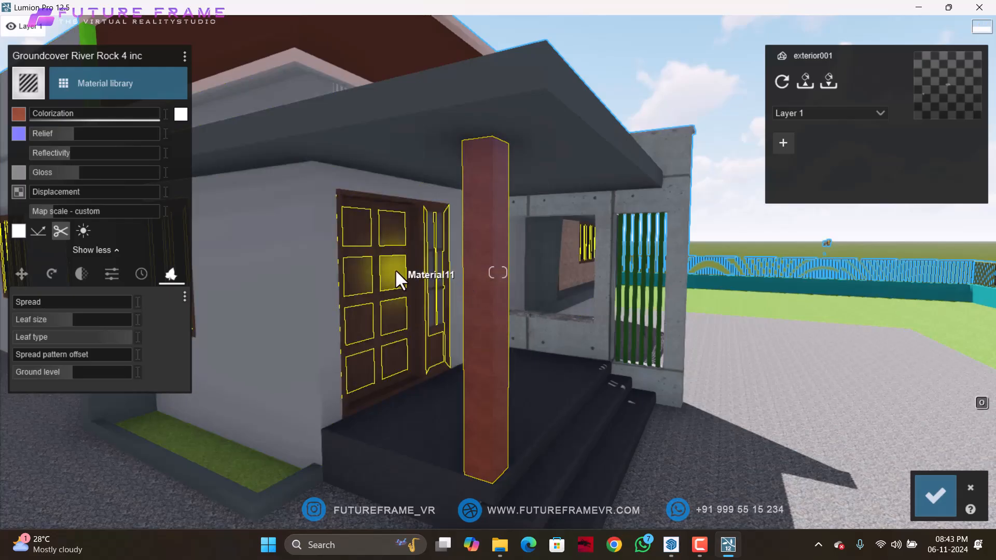
click(135, 86)
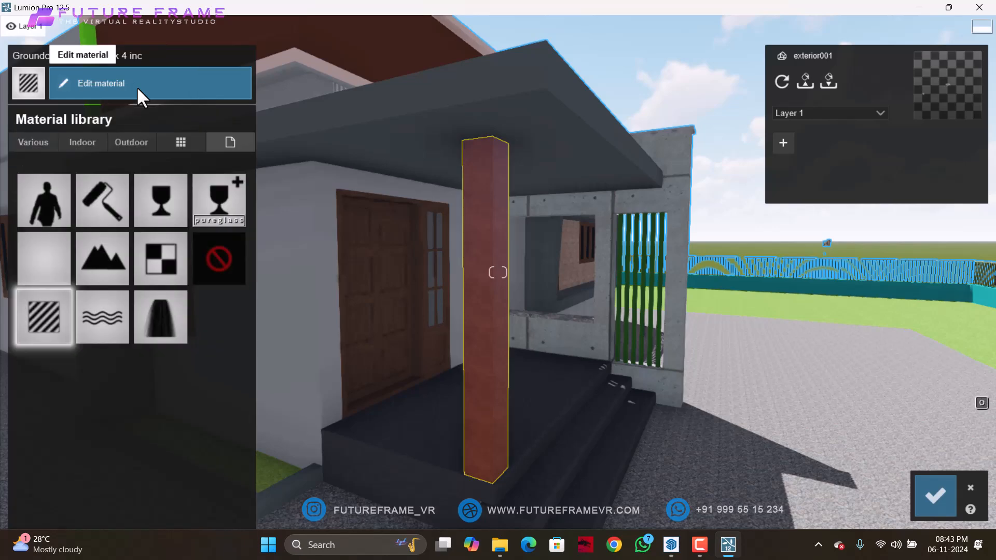
click(104, 192)
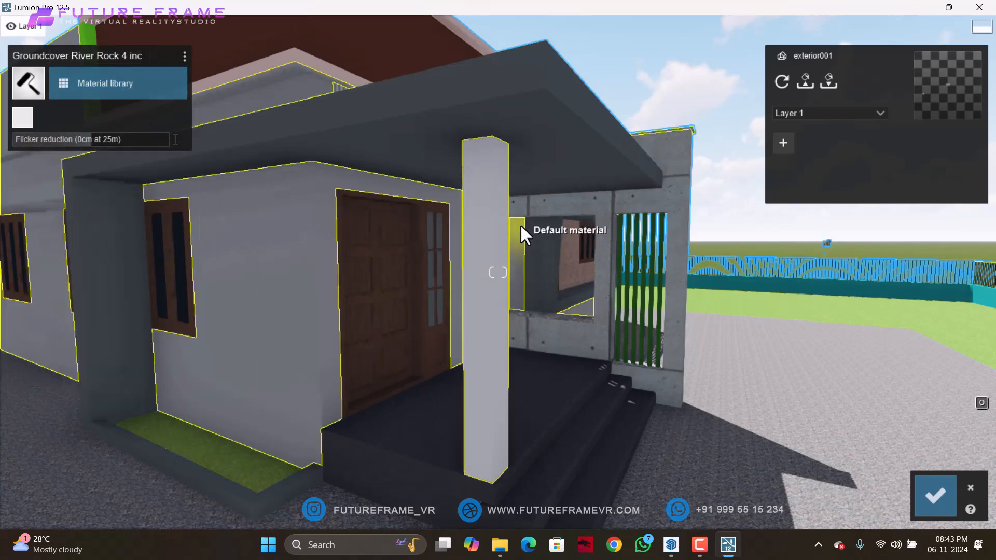
- Try red and dark shades on the pillar's plain colour, return it to near-white, and save the material changes
click(23, 117)
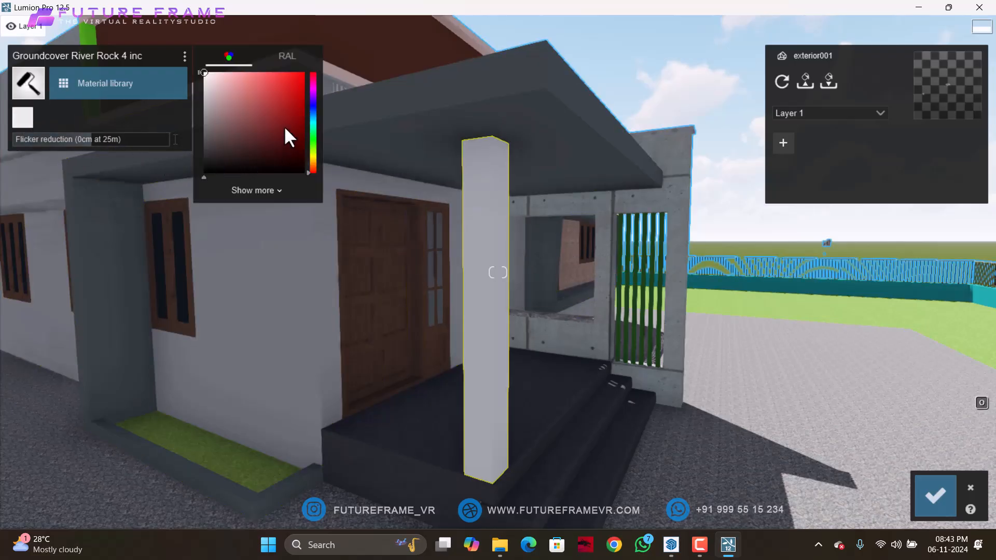
drag(284, 126, 301, 69)
click(279, 152)
drag(260, 167, 203, 73)
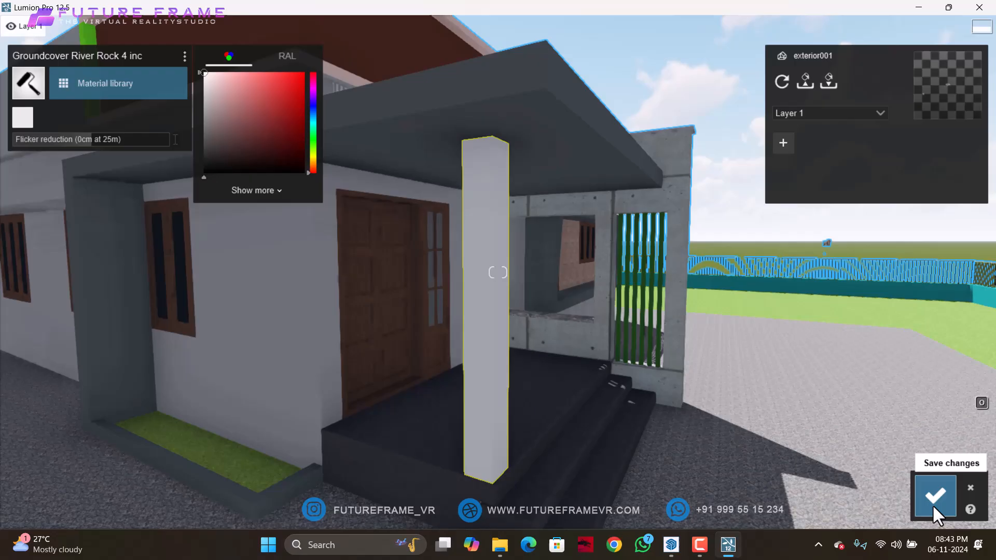
click(935, 497)
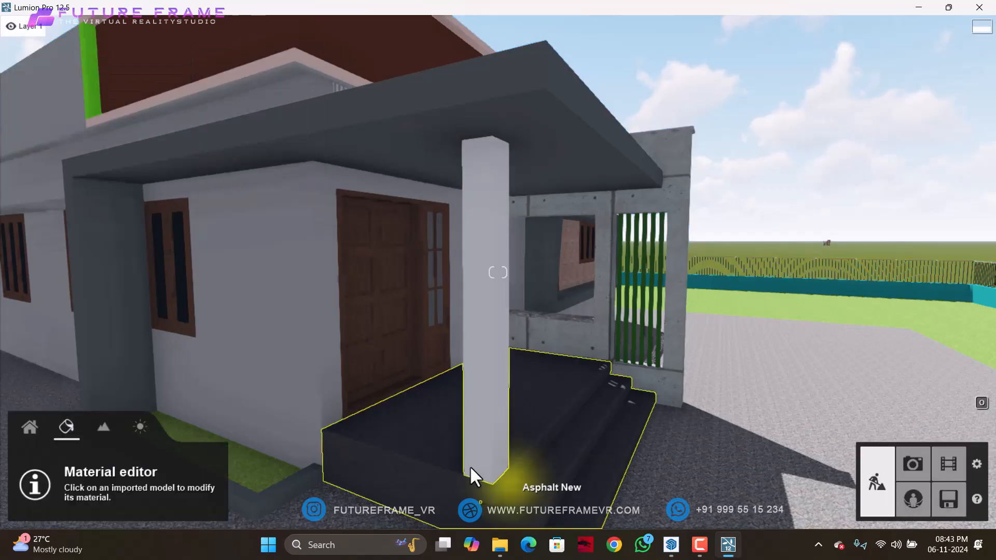
- Open the house's main wall material and try a red brick from the outdoor library on it
right_drag(469, 464, 384, 449)
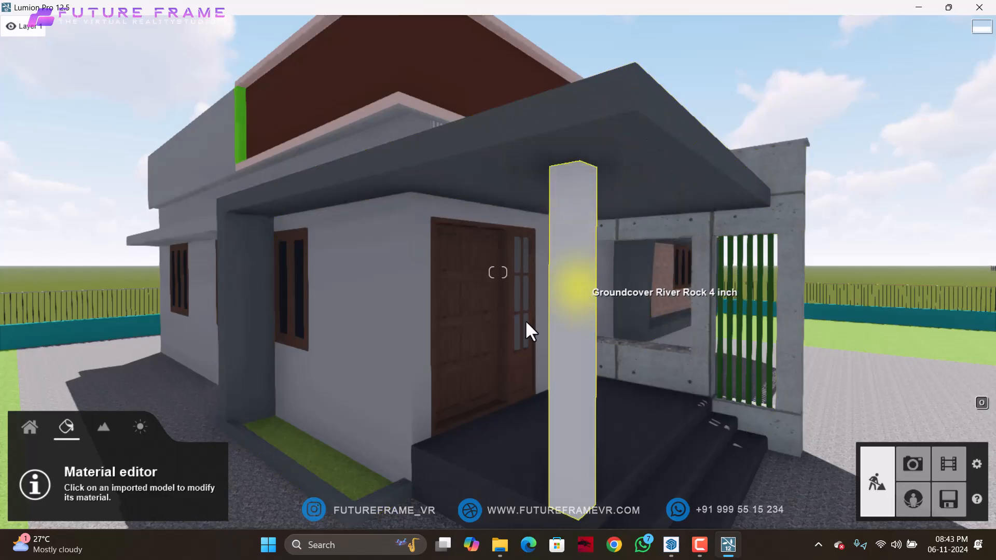
mouse_move(374, 274)
right_down()
mouse_move(361, 273)
mouse_move(381, 273)
right_up()
key(w)
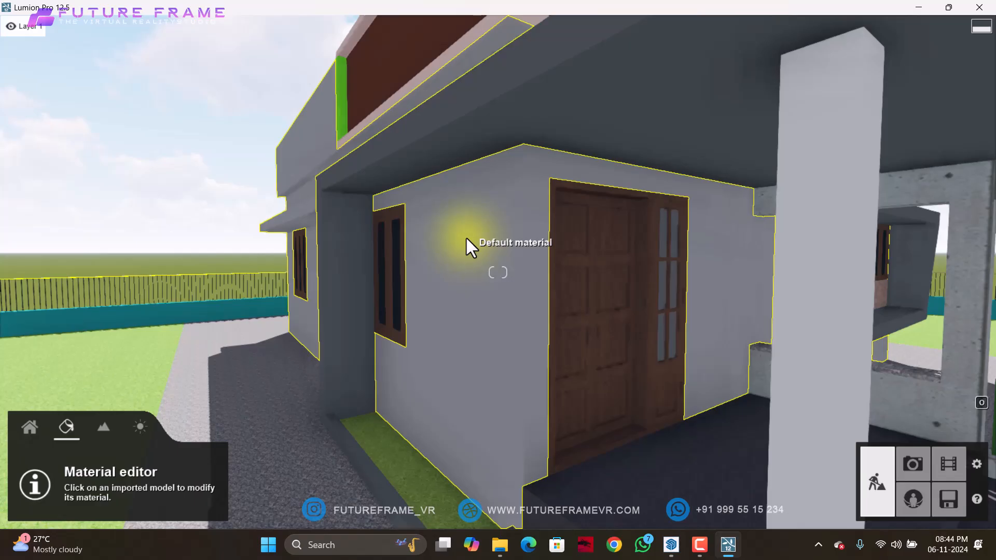
click(466, 239)
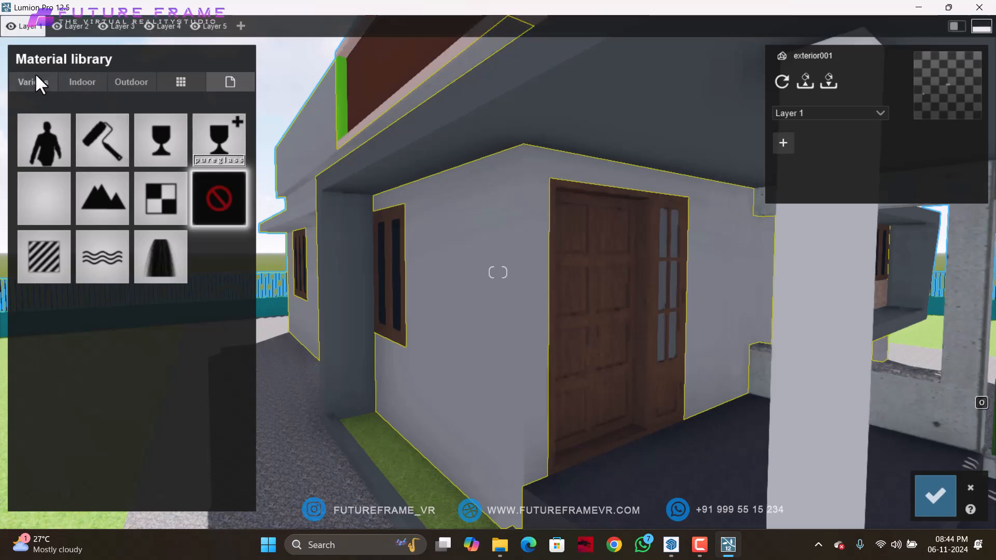
click(119, 82)
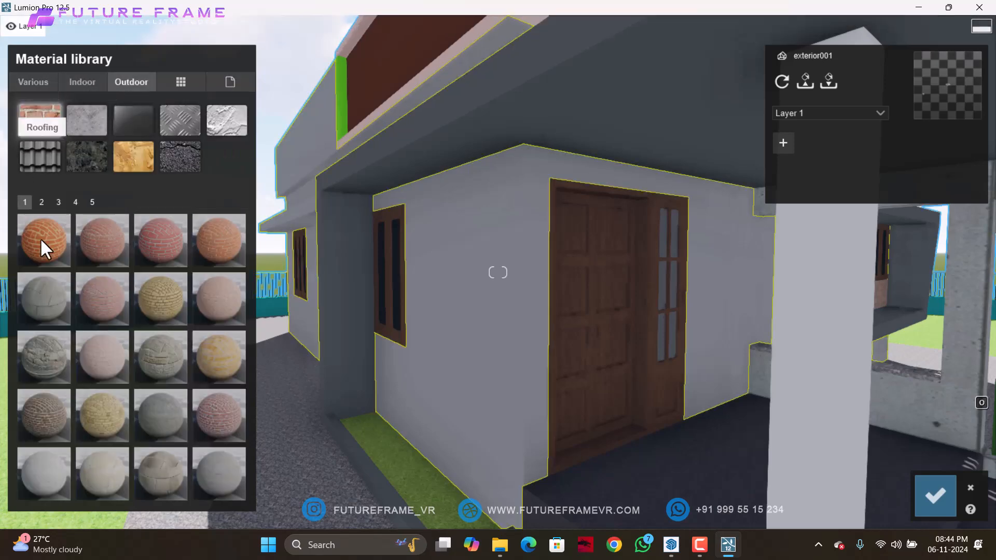
click(138, 238)
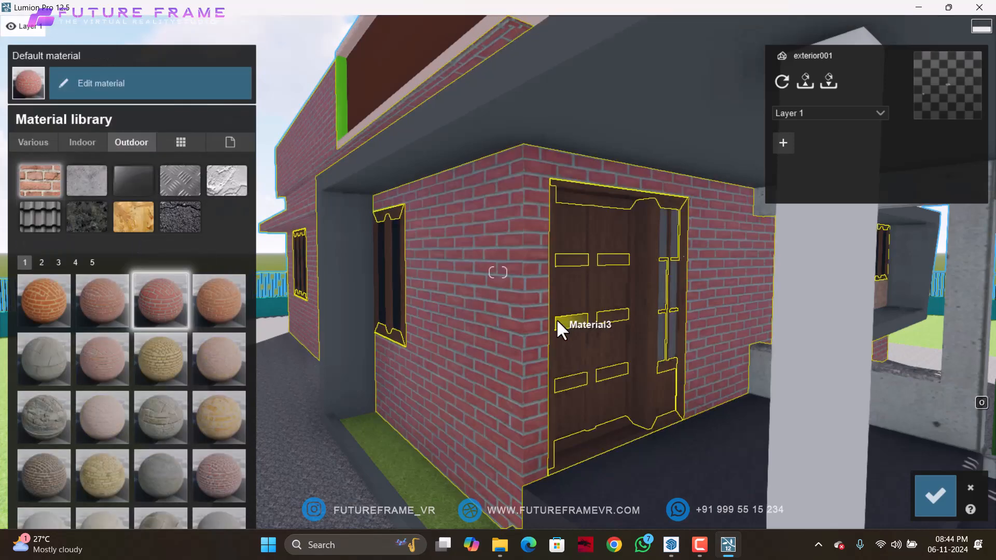
key(s)
right_drag(557, 321, 559, 322)
key(s)
key(w)
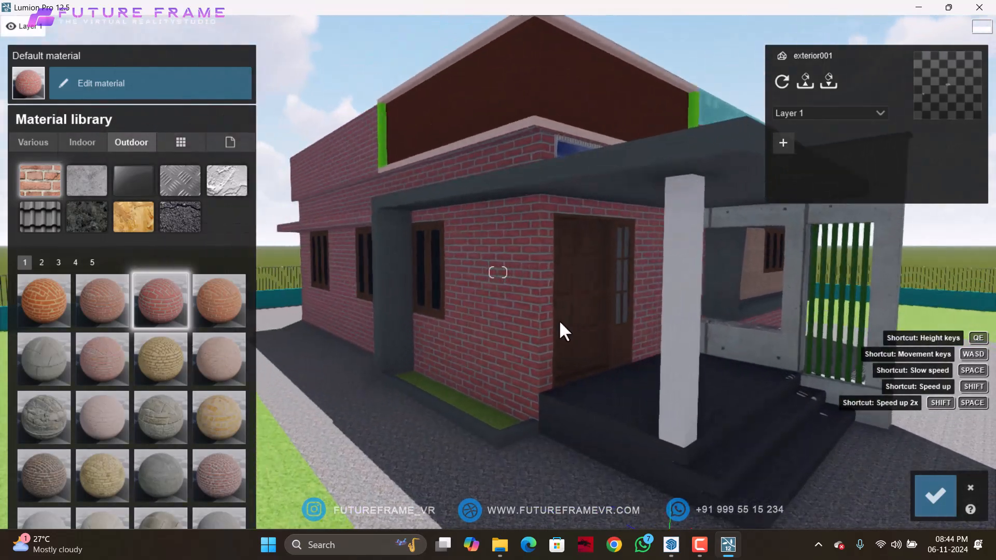
key(w)
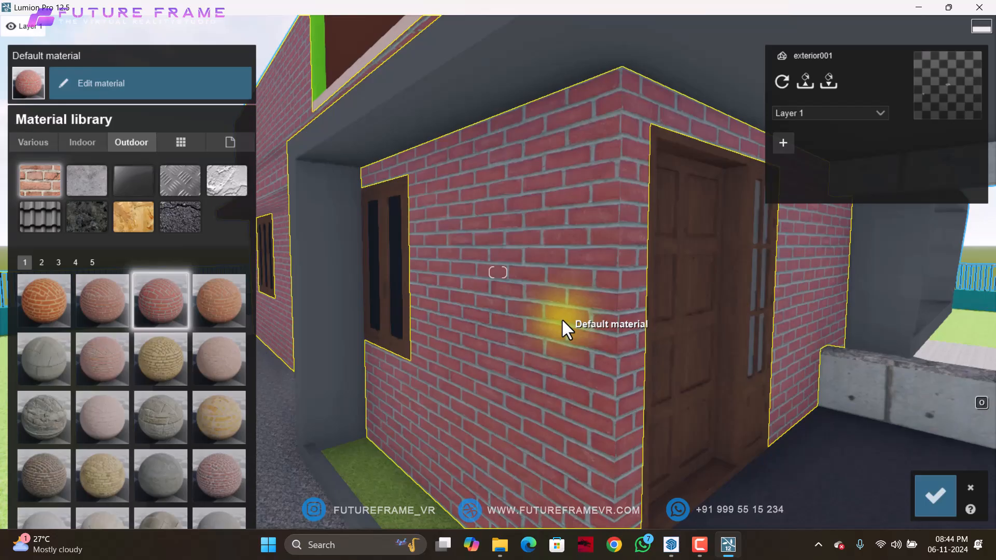
- Try Concrete 001 1024 and a block-patterned concrete from the outdoor library on the main walls
click(89, 182)
click(43, 307)
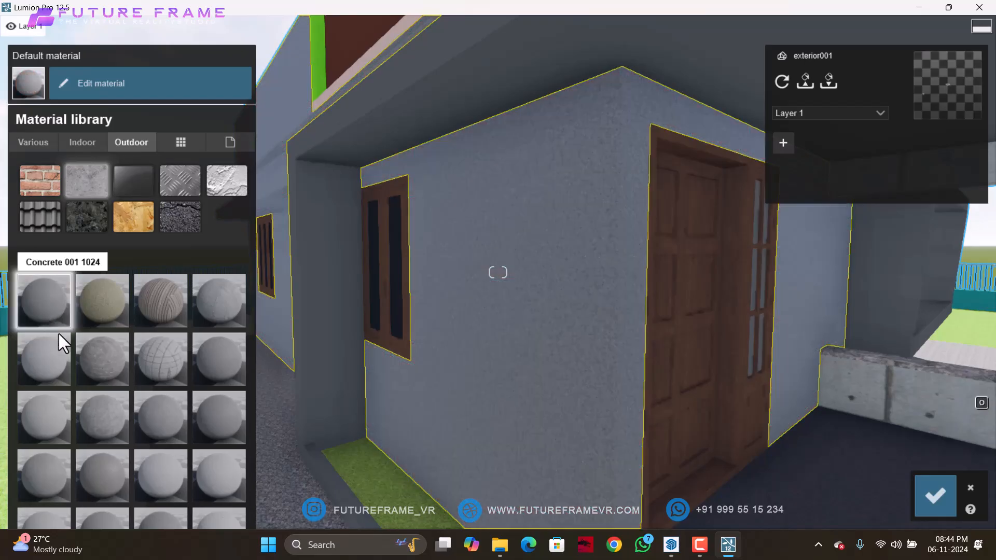
click(107, 415)
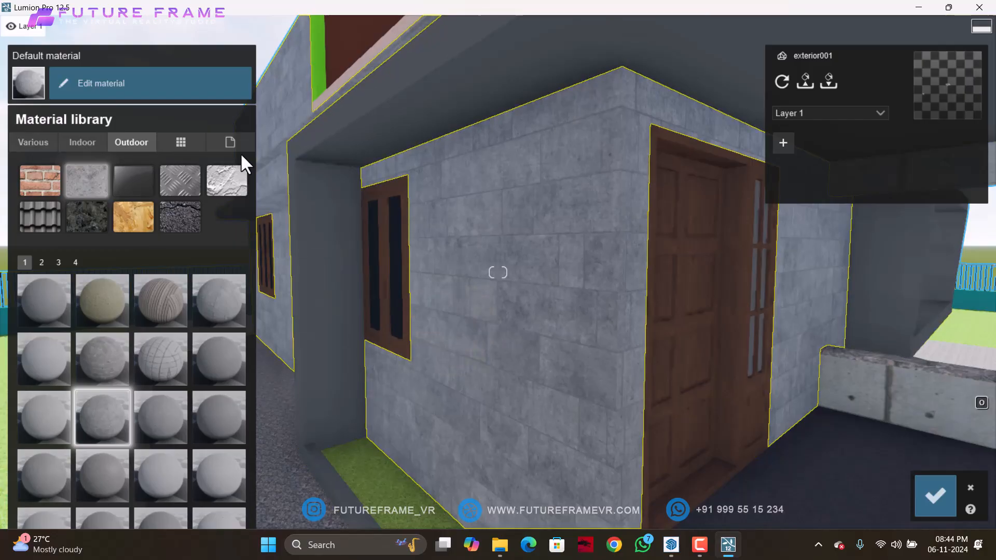
- Switch the main walls to the plain Color material, set a very light grey, and save the changes
click(227, 140)
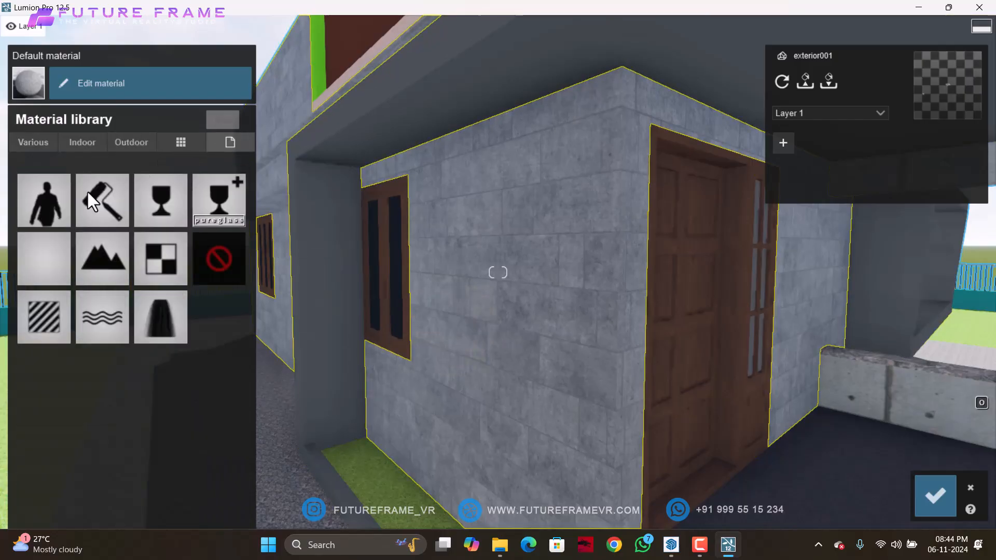
click(87, 191)
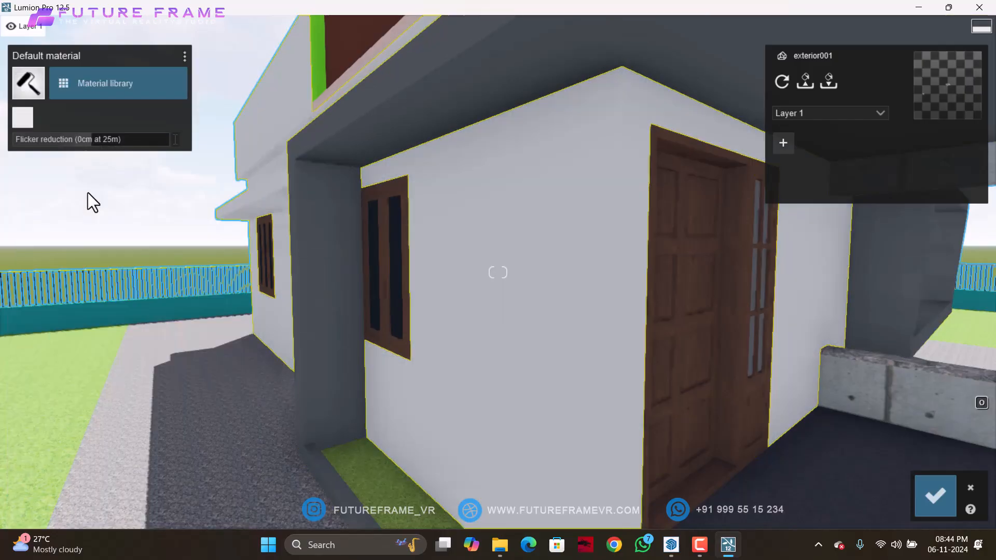
click(15, 117)
drag(210, 109, 194, 81)
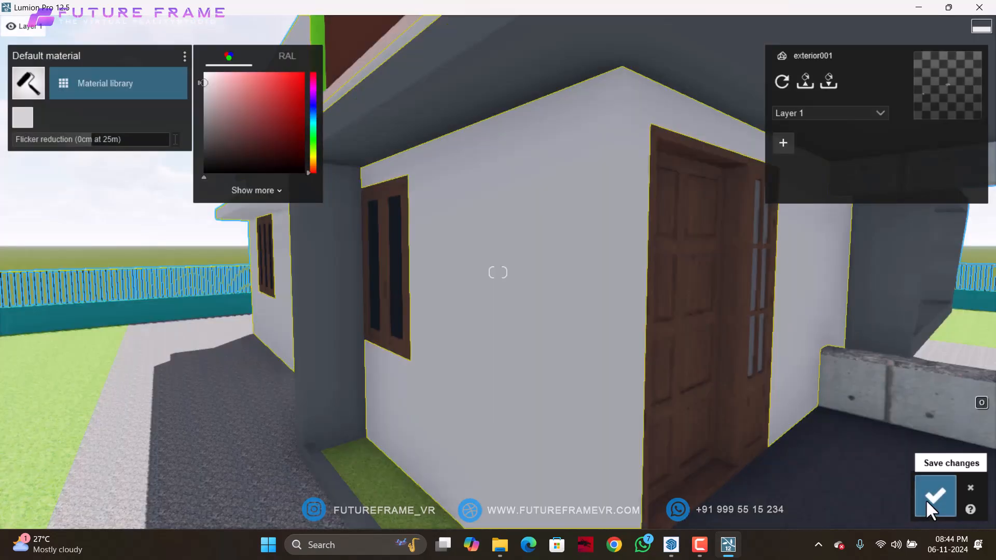
click(934, 497)
- Look over the repainted house walls and the porch, from the whole front to the concrete screen wall
key(s)
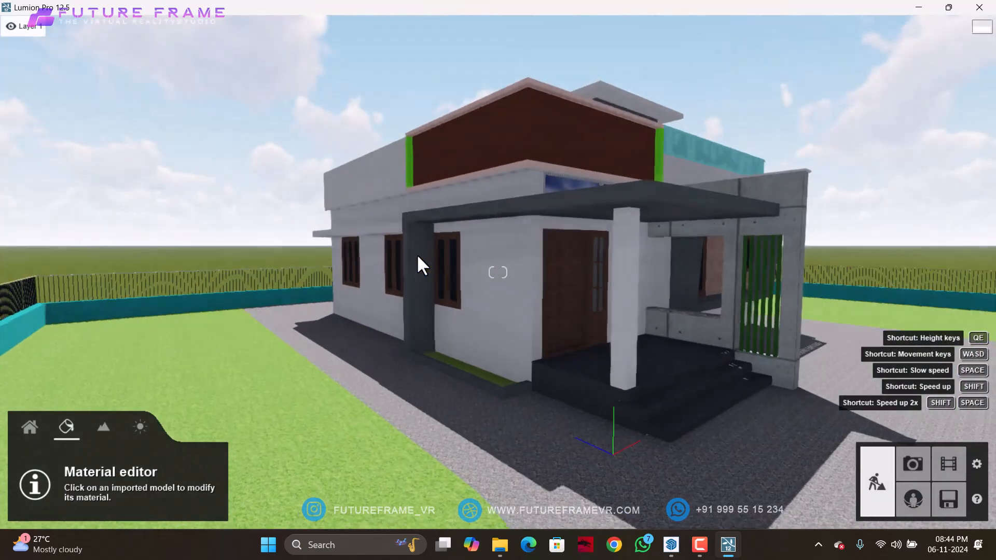
key(w)
right_drag(416, 253, 425, 255)
key(s)
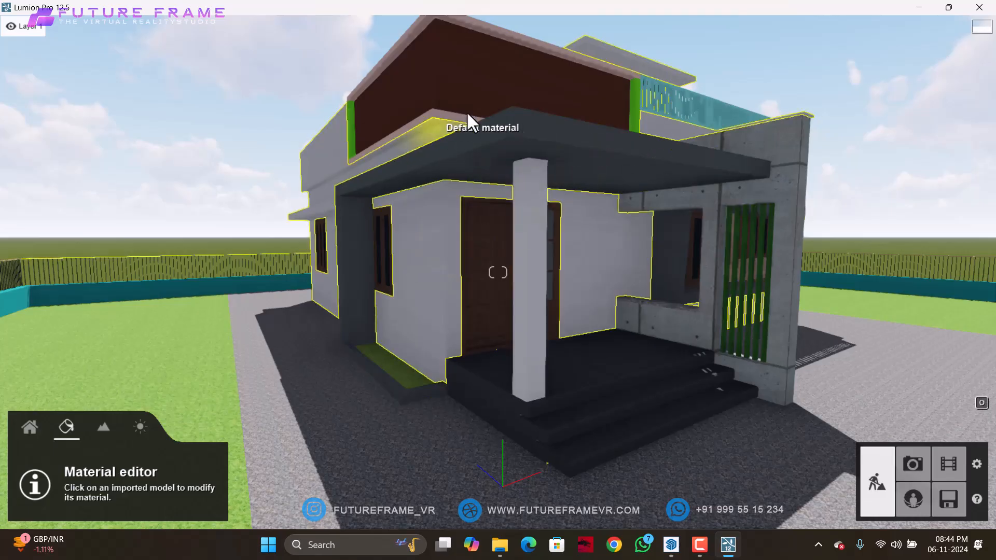
right_drag(490, 175, 497, 269)
key(w)
right_drag(500, 173, 500, 175)
key(s)
key(w)
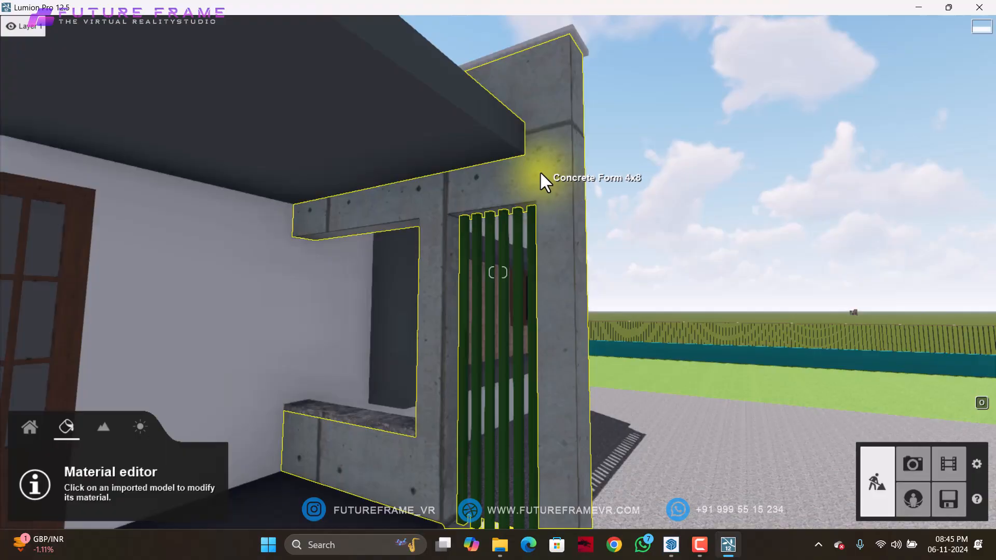
- Open the porch screen wall's Concrete Form 4x8 material and try two outdoor library concretes on it
click(540, 174)
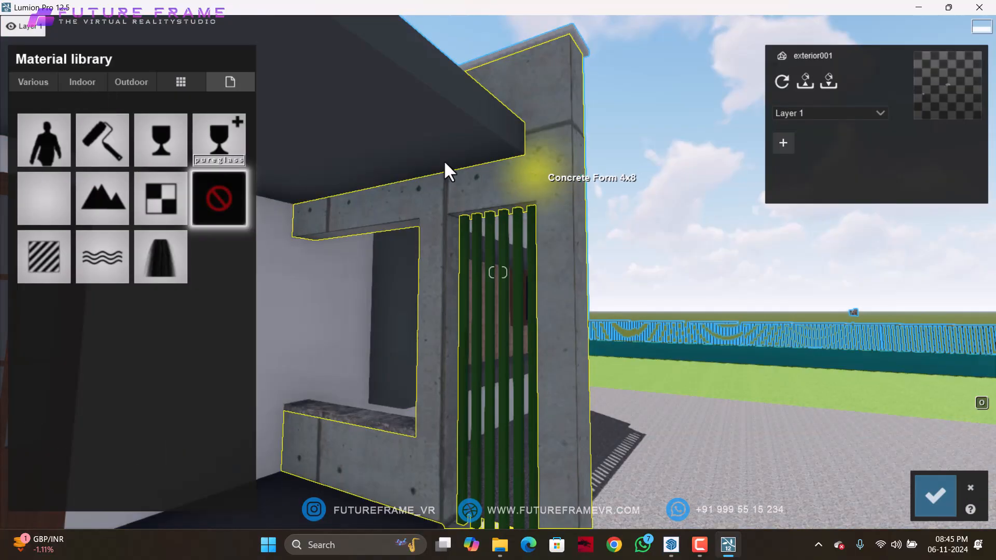
click(132, 83)
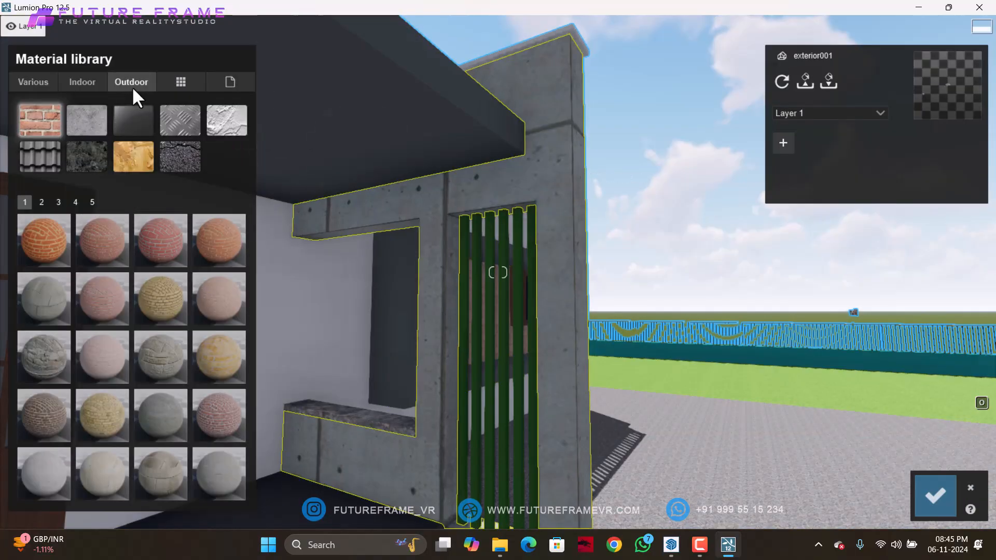
click(96, 115)
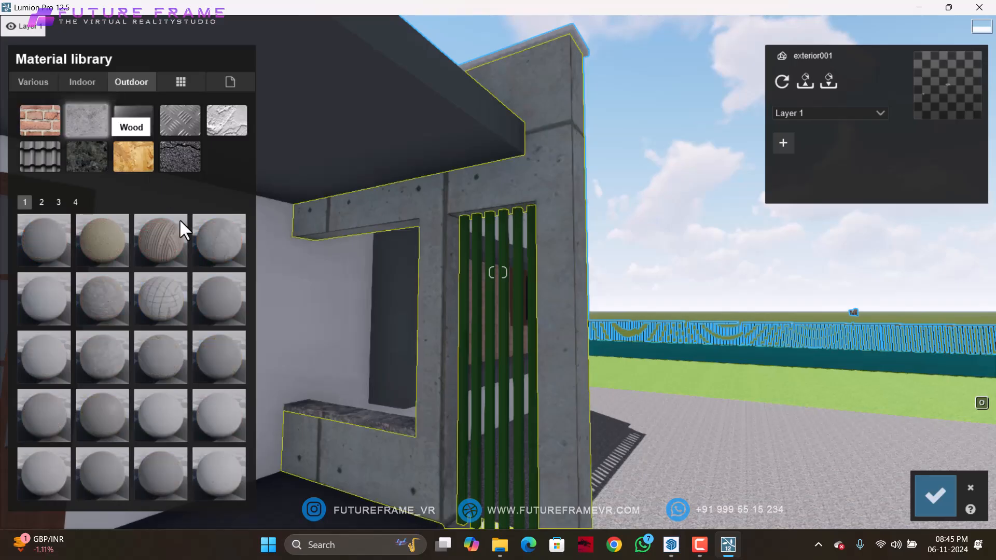
click(217, 244)
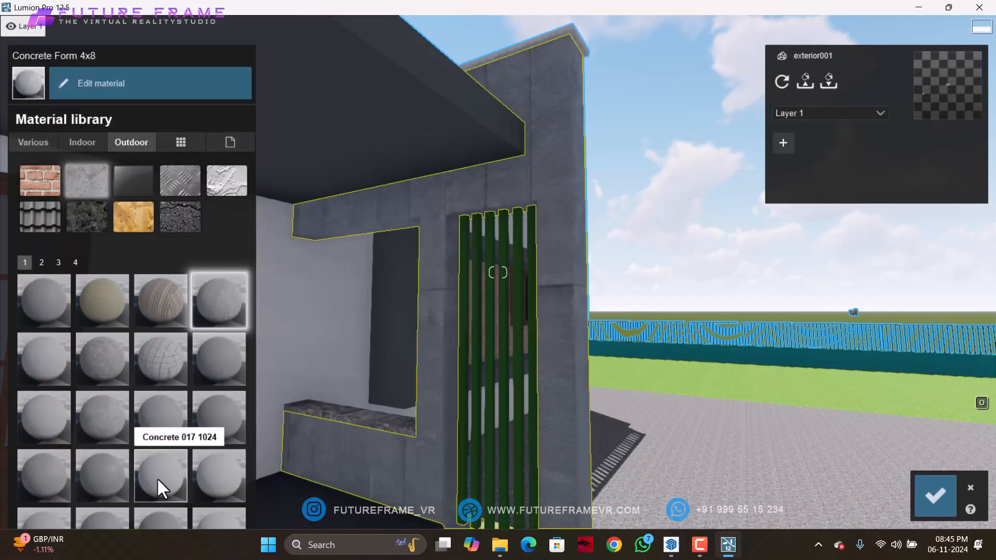
scroll(170, 392, down, 1)
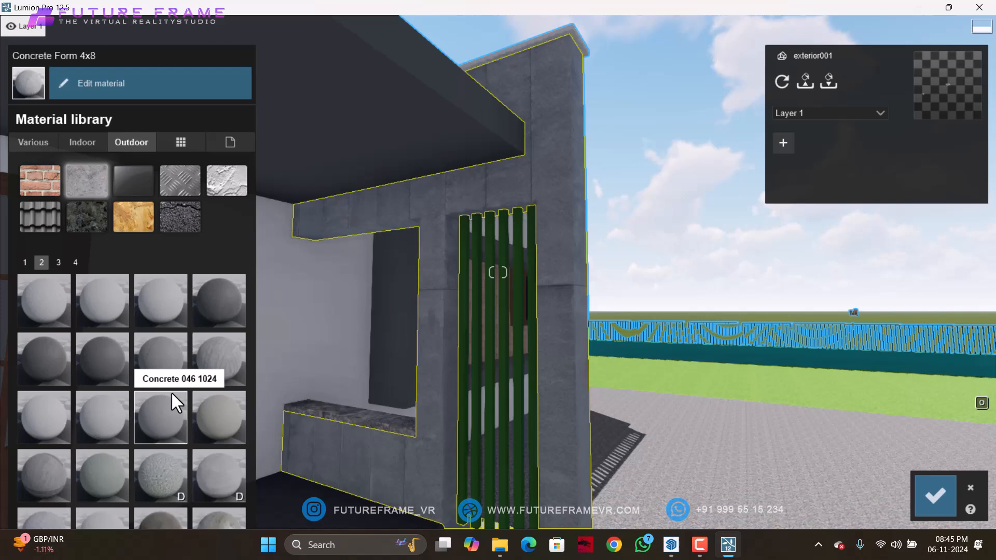
click(166, 353)
- Try Polii Concrete 26 2k, Polii Concrete 19 2k and a jointed Poliigon concrete on the screen wall
scroll(166, 352, down, 2)
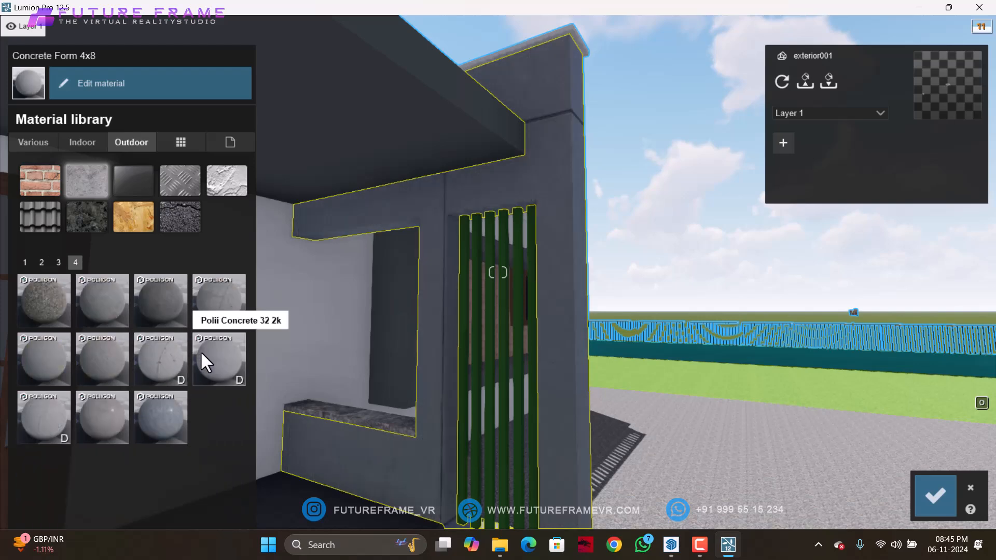
click(213, 307)
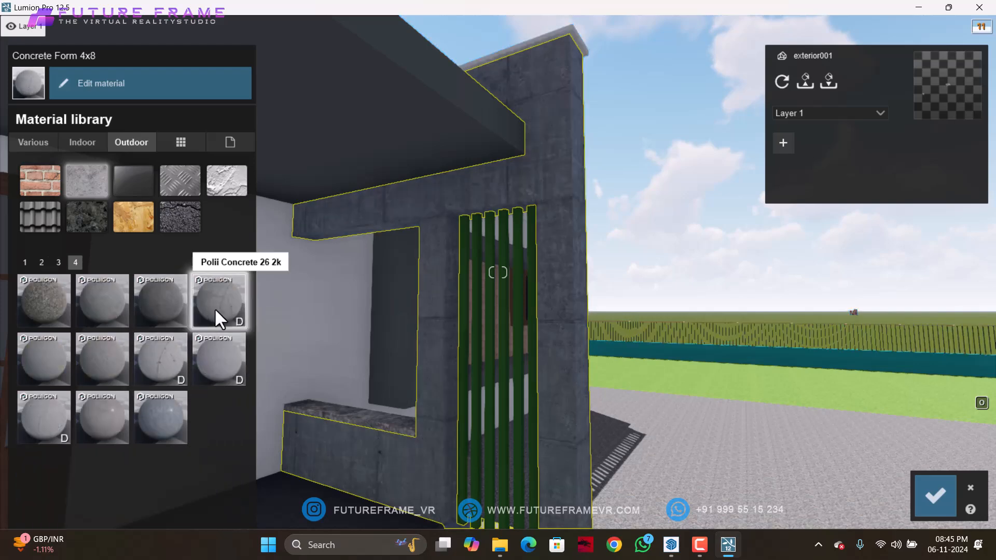
click(88, 309)
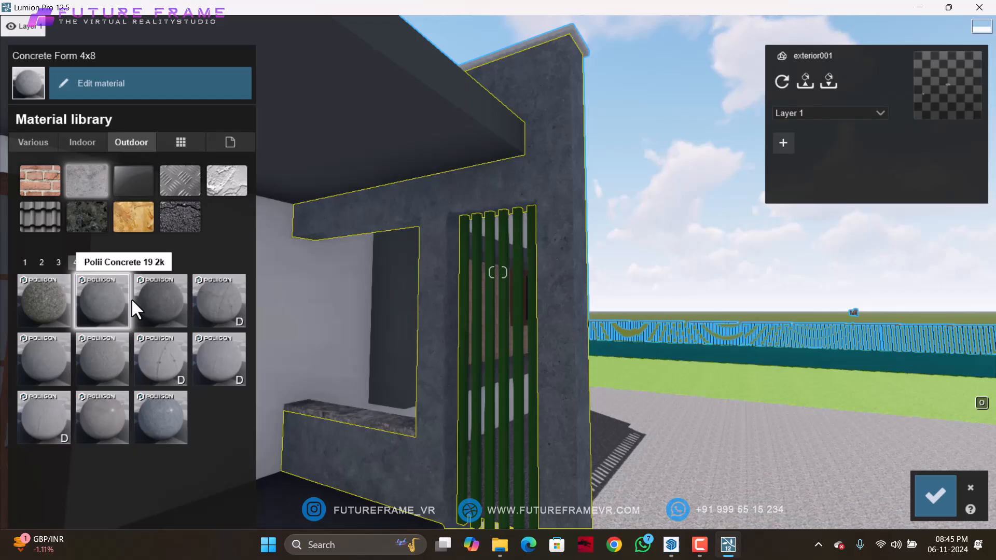
click(158, 349)
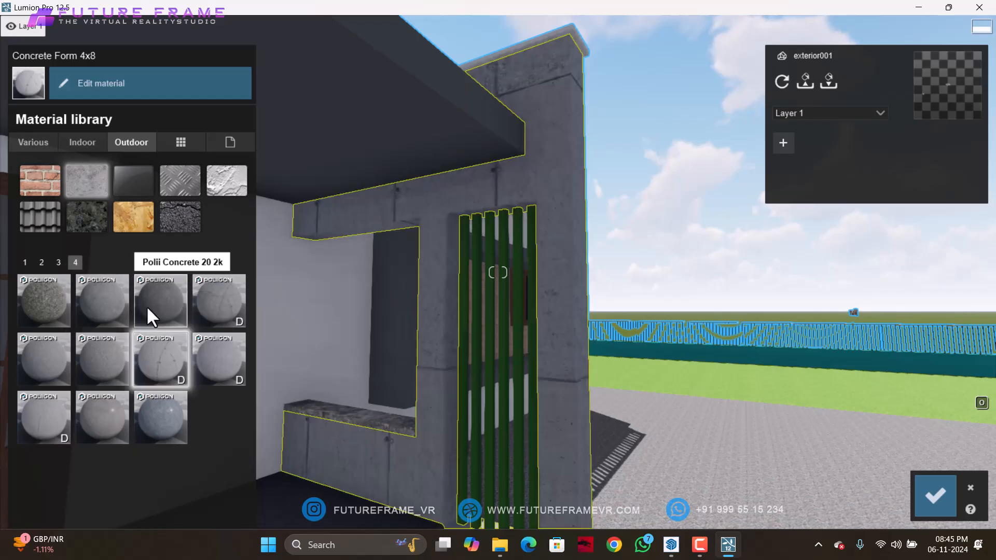
- Try Polii ConcretePlates 06 2k and a darker Poliigon concrete on the screen wall
scroll(147, 306, up, 1)
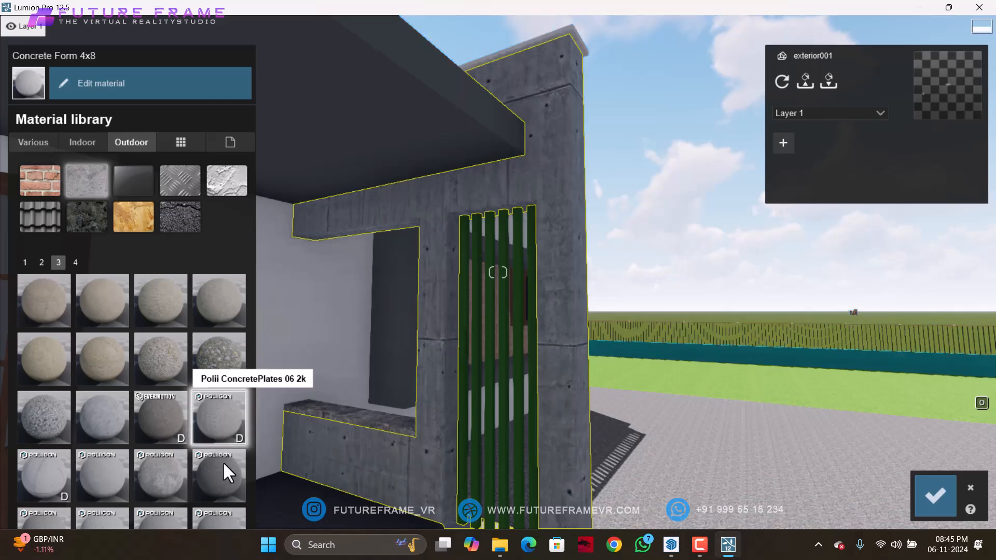
click(173, 480)
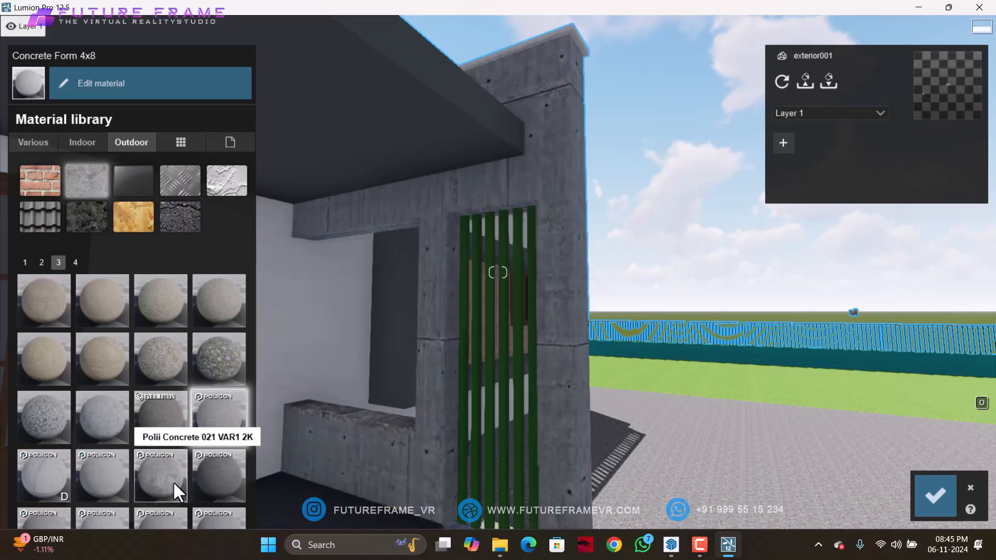
click(219, 478)
right_drag(412, 404, 409, 408)
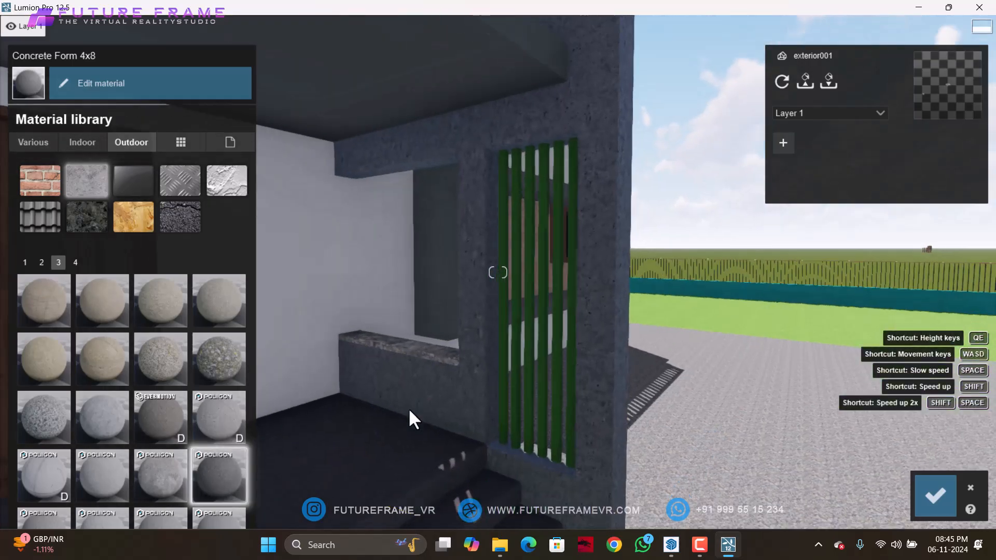
- Compare Polii Concrete 26 2k and 19 2k on the screen wall, settle on a smooth grey Poliigon concrete, and save the changes
scroll(193, 430, down, 1)
click(223, 297)
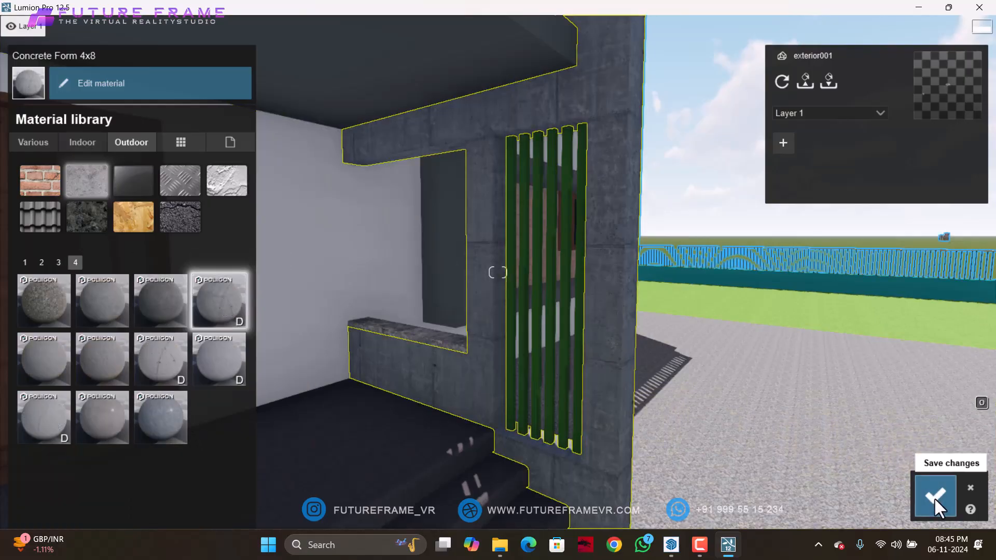
click(113, 304)
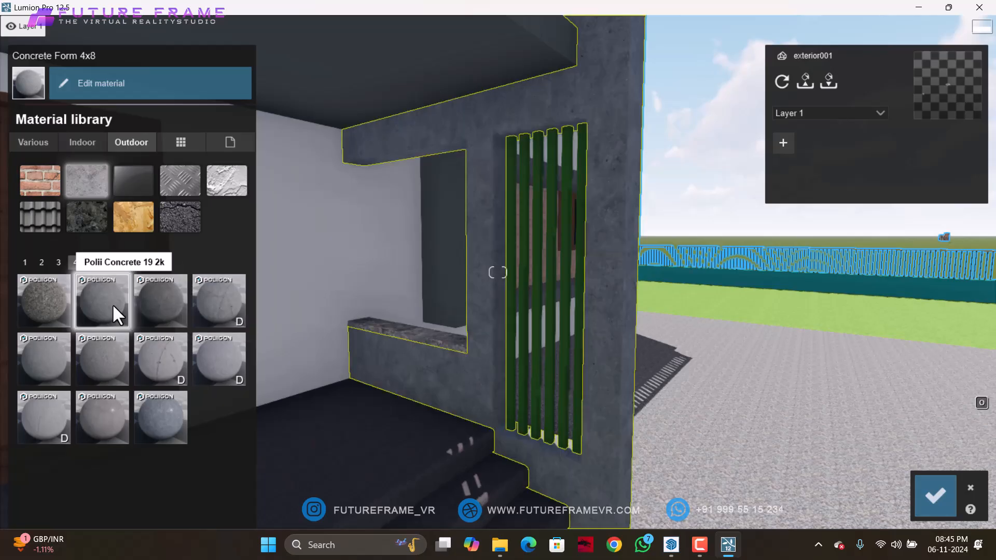
click(54, 345)
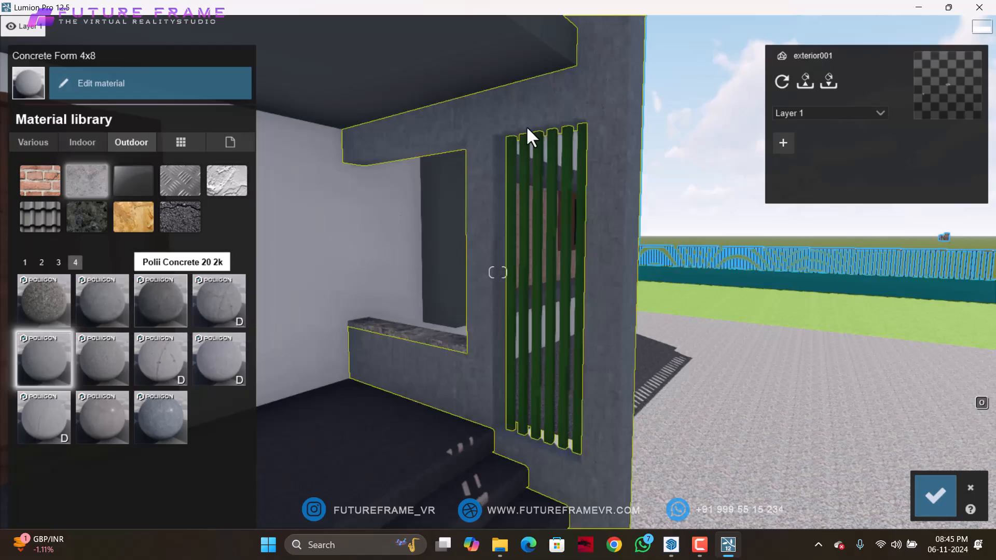
click(935, 496)
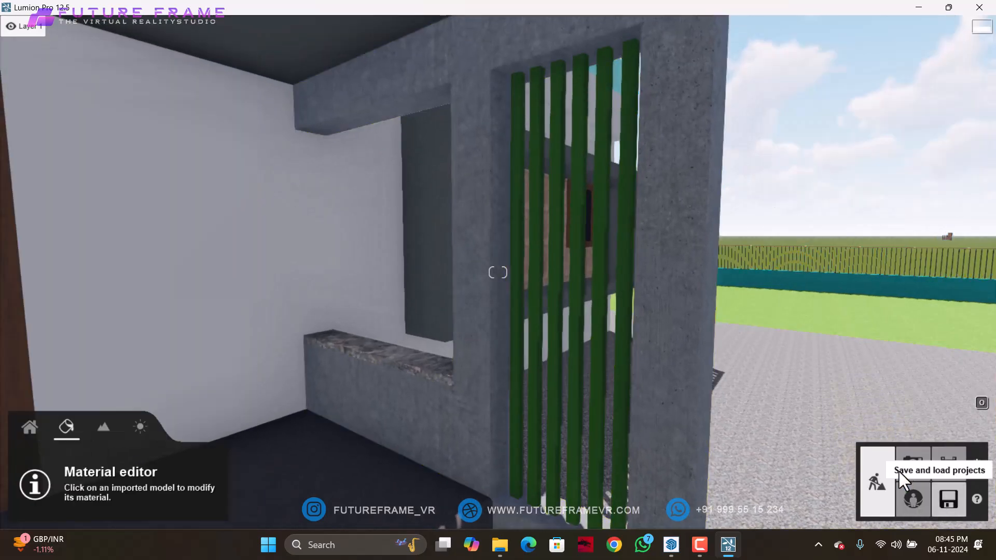
- Open the porch floor and steps' Asphalt New material and make it a Standard material
right_drag(408, 240, 317, 281)
right_drag(601, 244, 698, 328)
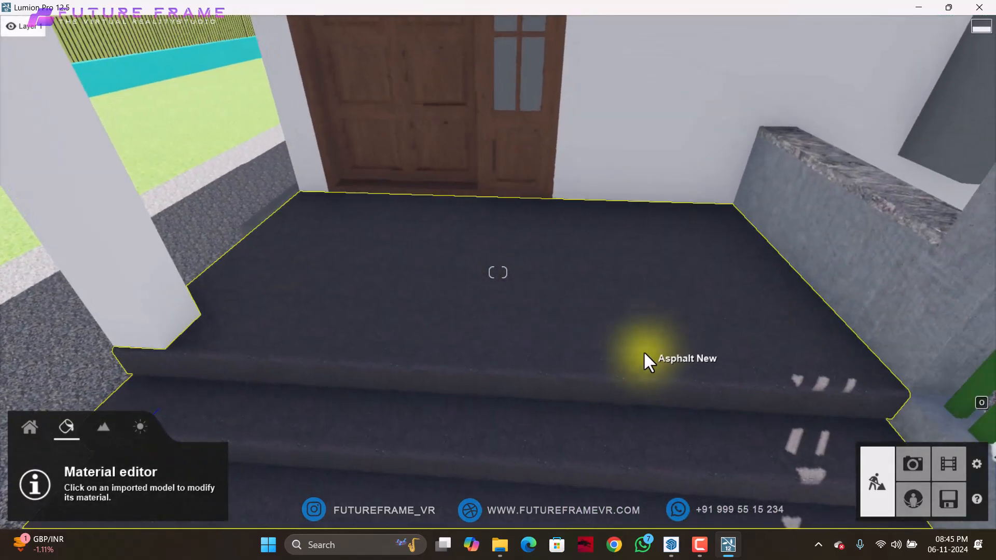
click(438, 294)
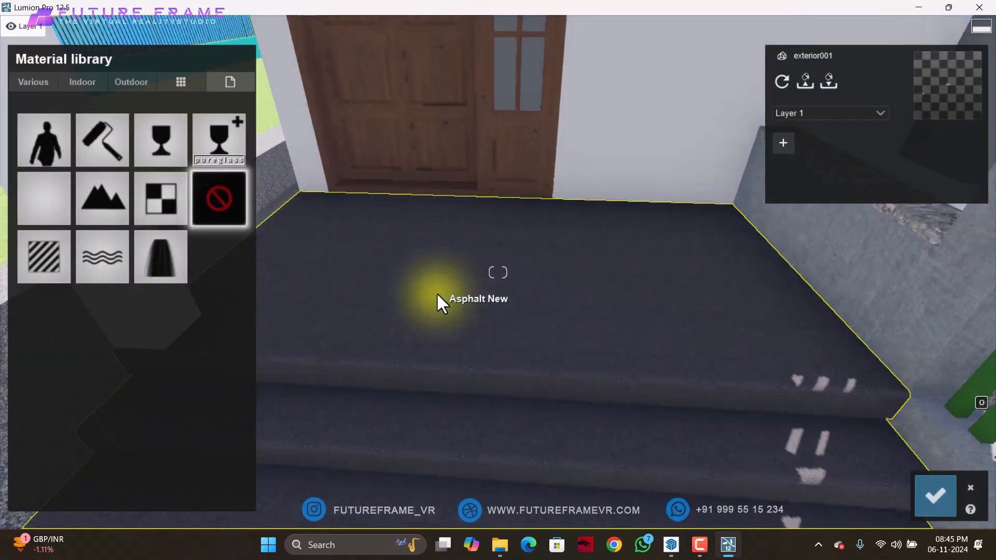
click(29, 245)
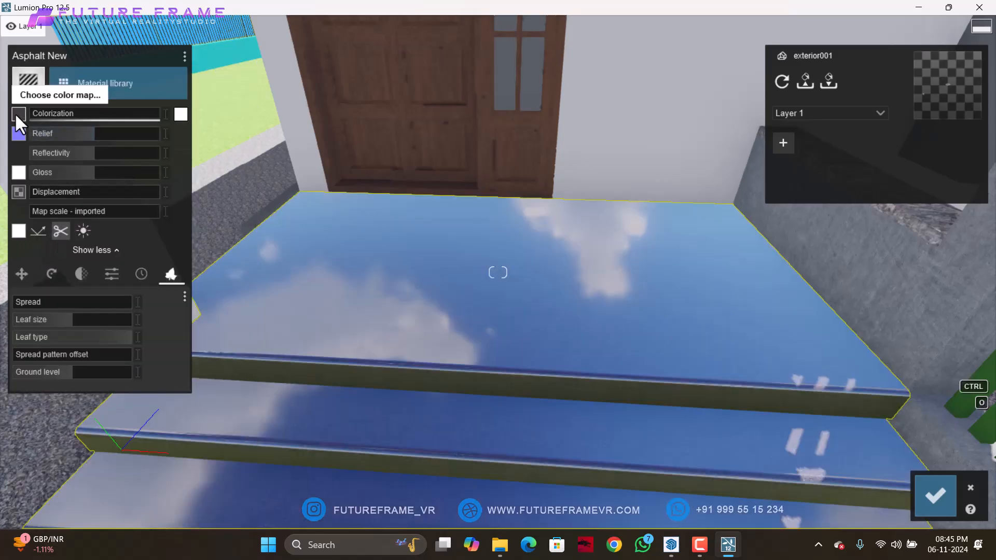
- Load the terracotta floral tile image 150a5875ba5e938c79cc4db426b00d33 as the porch material's colour map
click(18, 114)
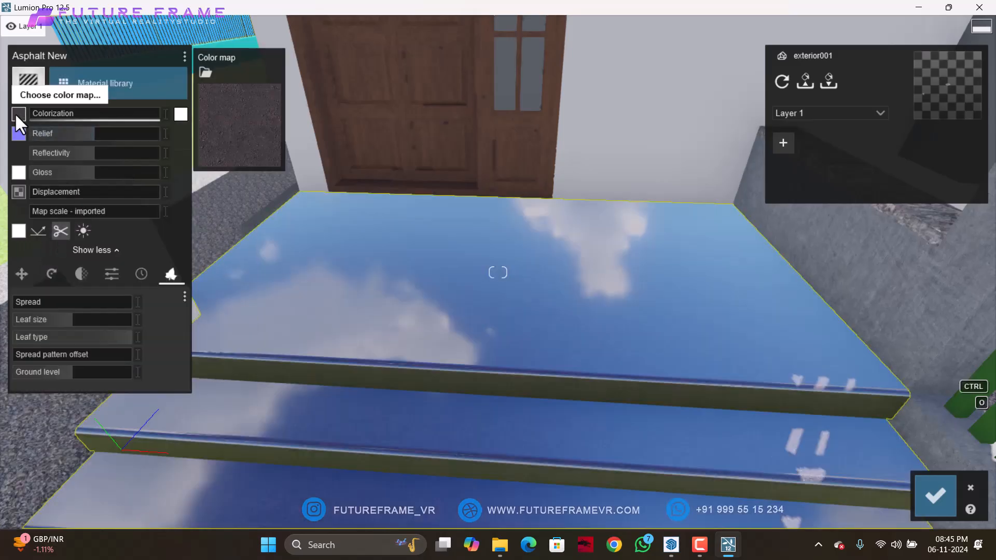
click(223, 112)
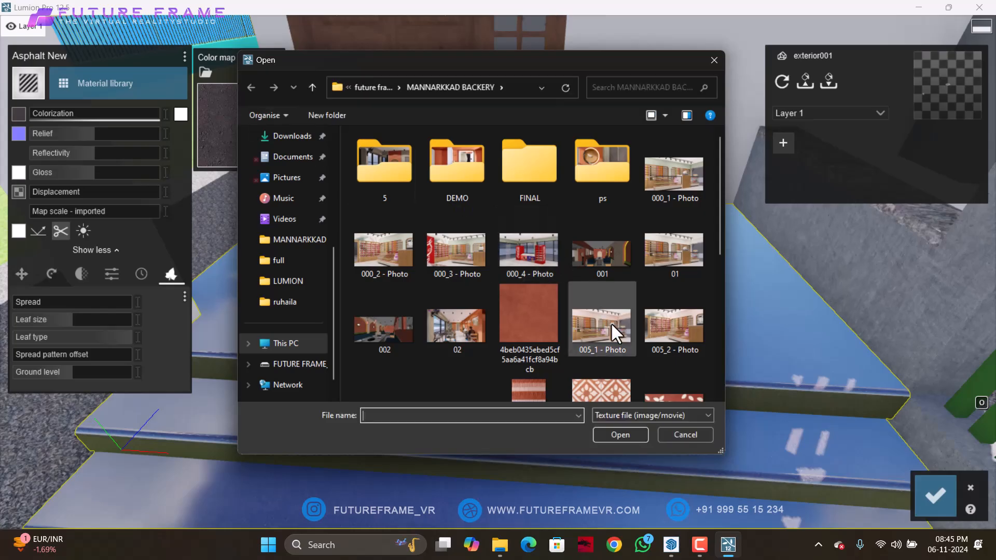
scroll(611, 324, down, 3)
click(620, 293)
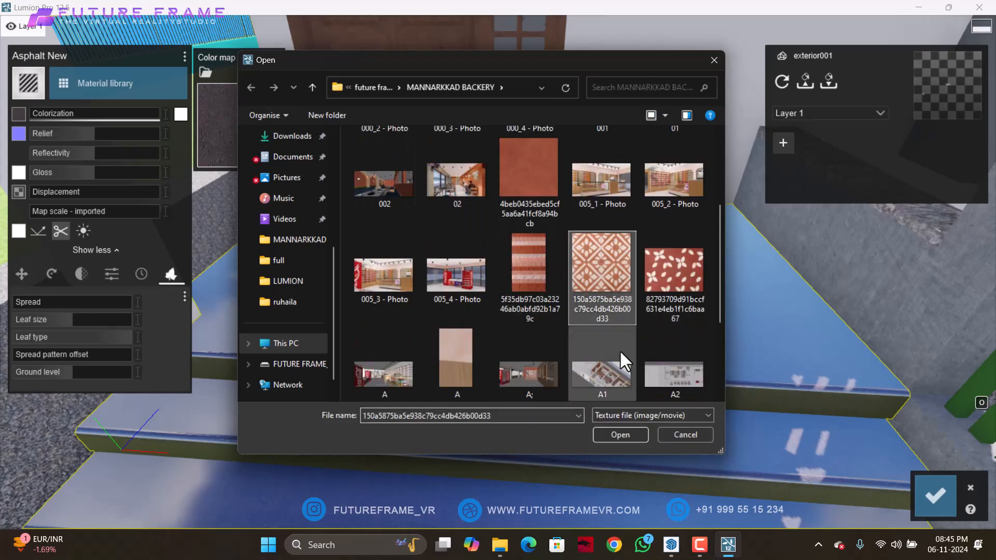
click(623, 436)
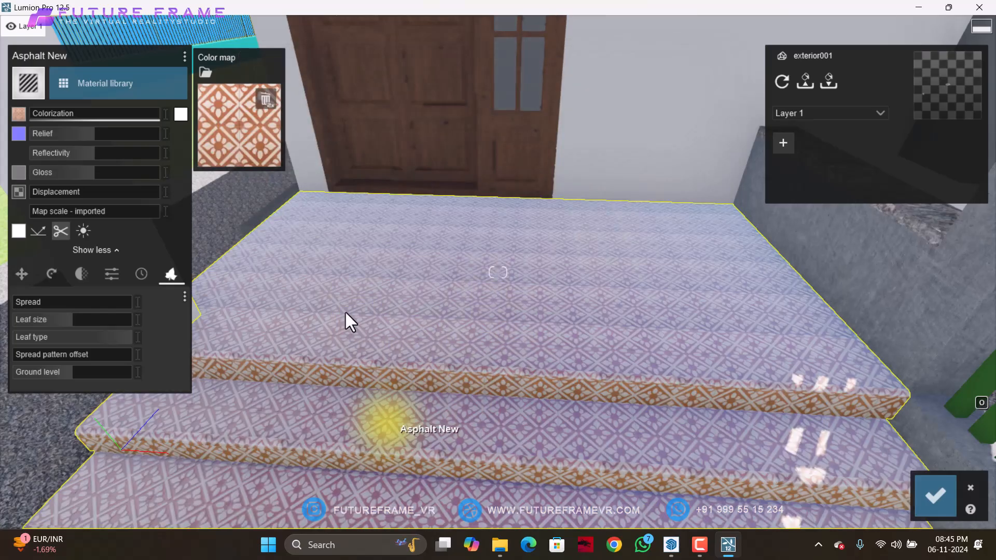
- Lower the reflectivity, gloss and relief of the patterned porch floor material and check it on the steps
drag(89, 154, 55, 186)
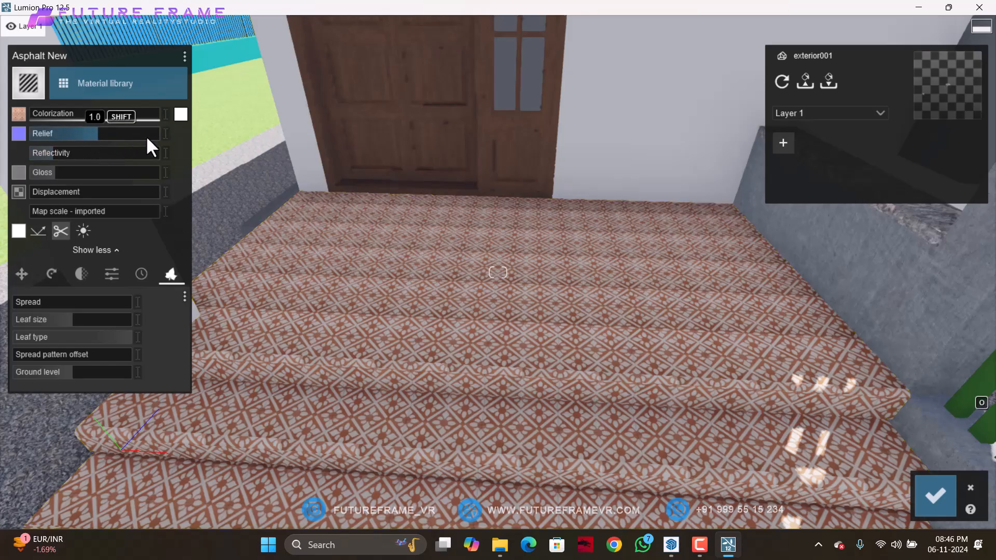
drag(144, 136, 50, 136)
right_drag(426, 374, 433, 302)
scroll(433, 302, down, 5)
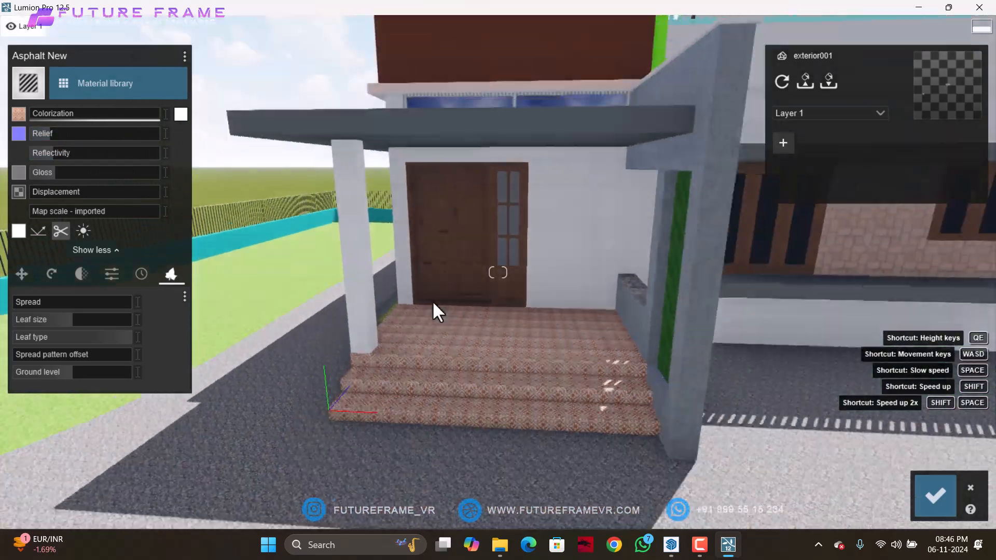
scroll(433, 302, up, 4)
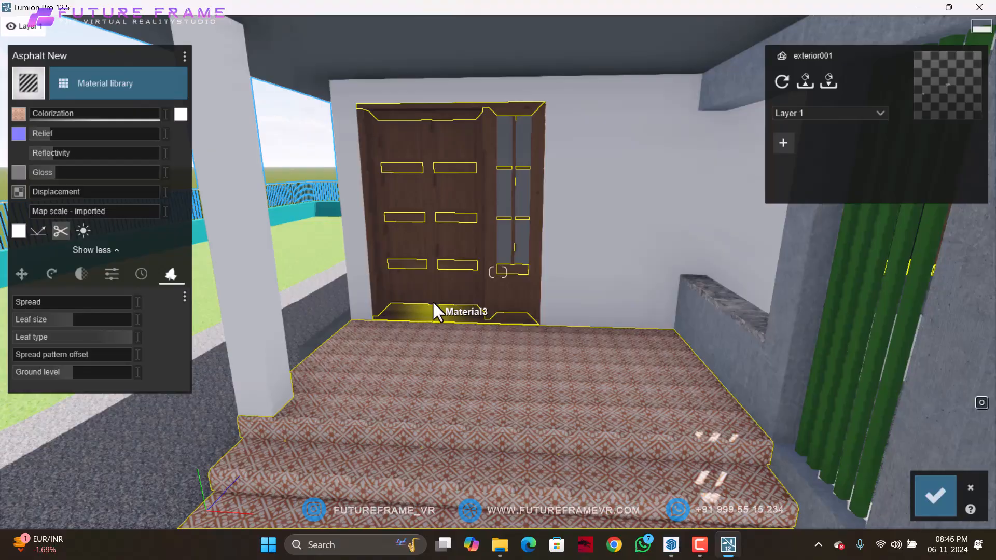
- Try black Marble 011 1024 from the indoor stone library on the porch floor and replace it with a white veined marble
click(114, 92)
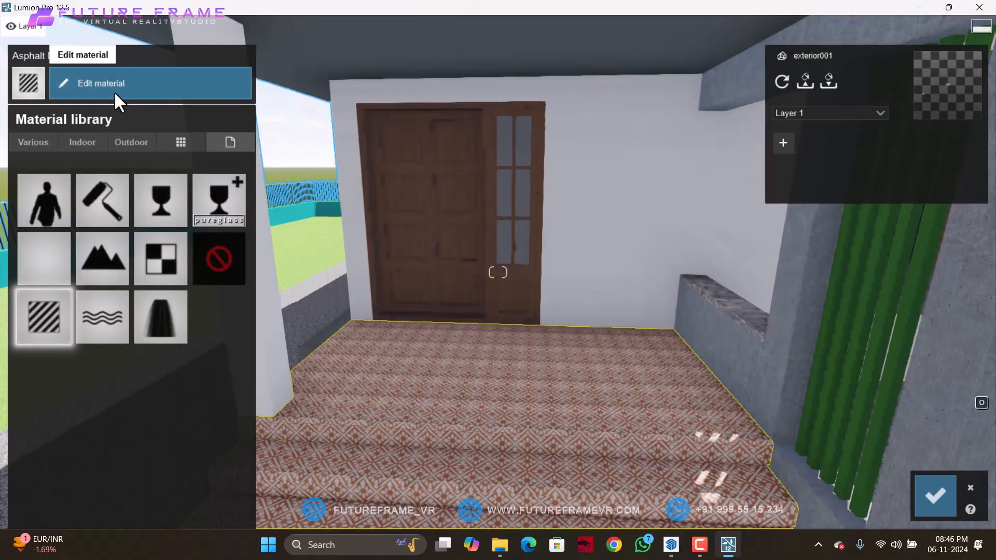
click(92, 140)
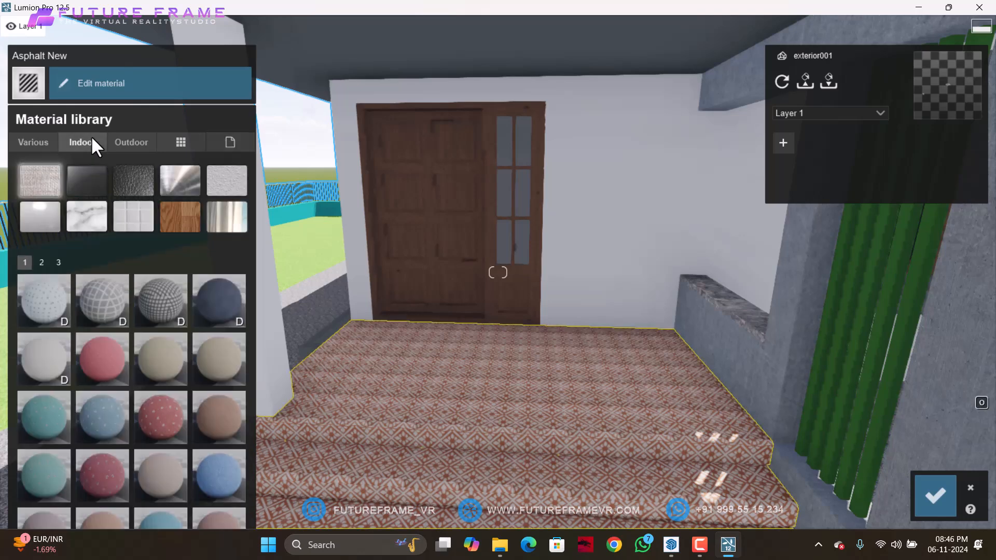
click(94, 224)
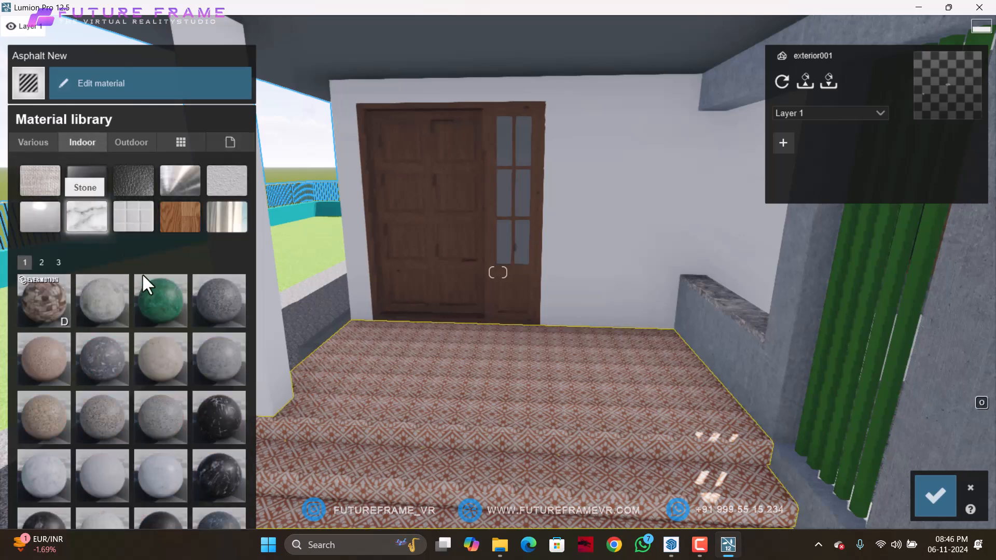
click(216, 422)
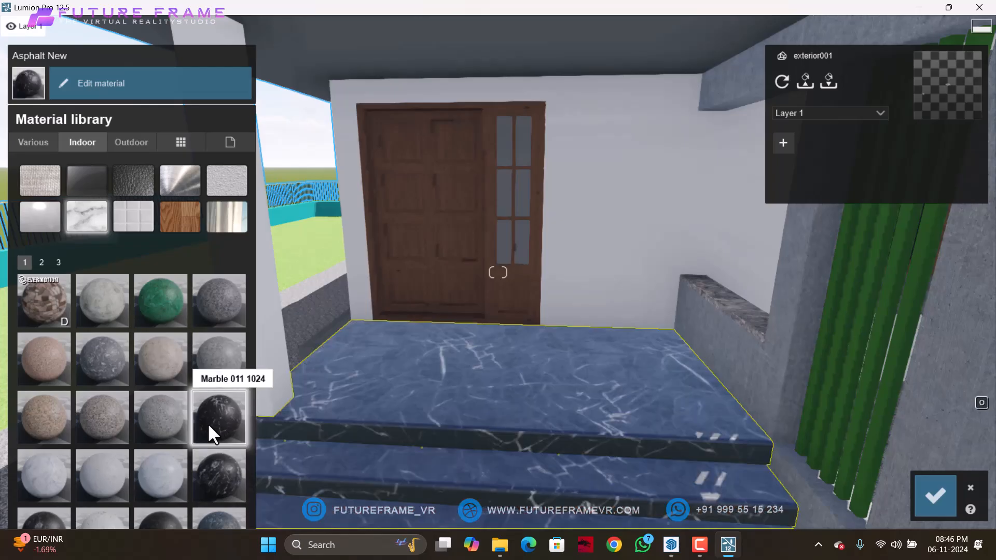
click(54, 478)
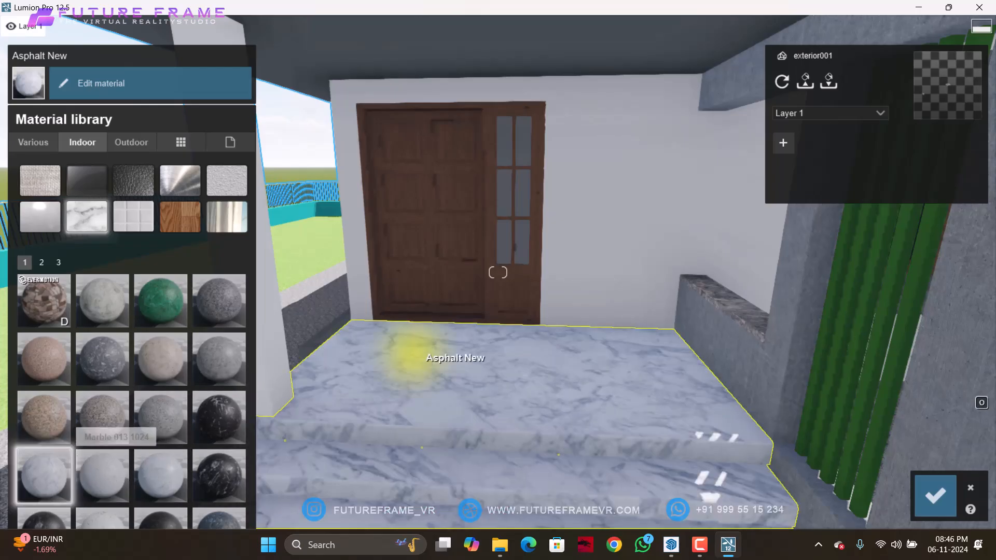
scroll(419, 353, up, 5)
scroll(467, 320, down, 5)
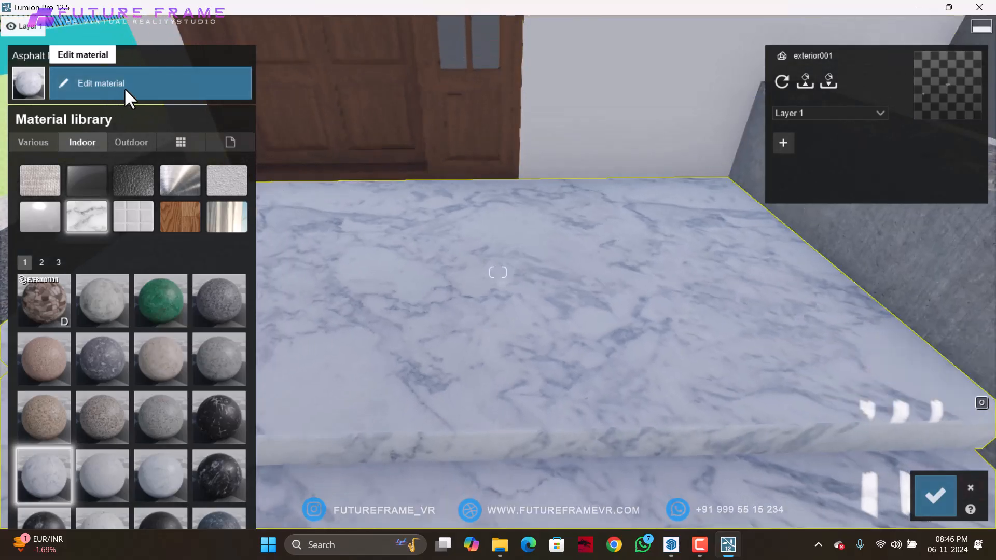
click(705, 554)
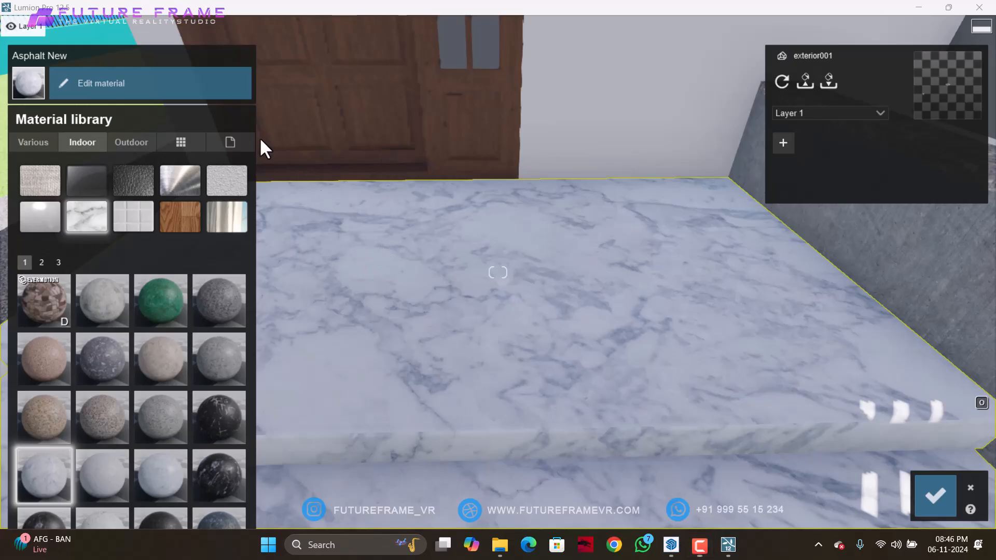
click(122, 85)
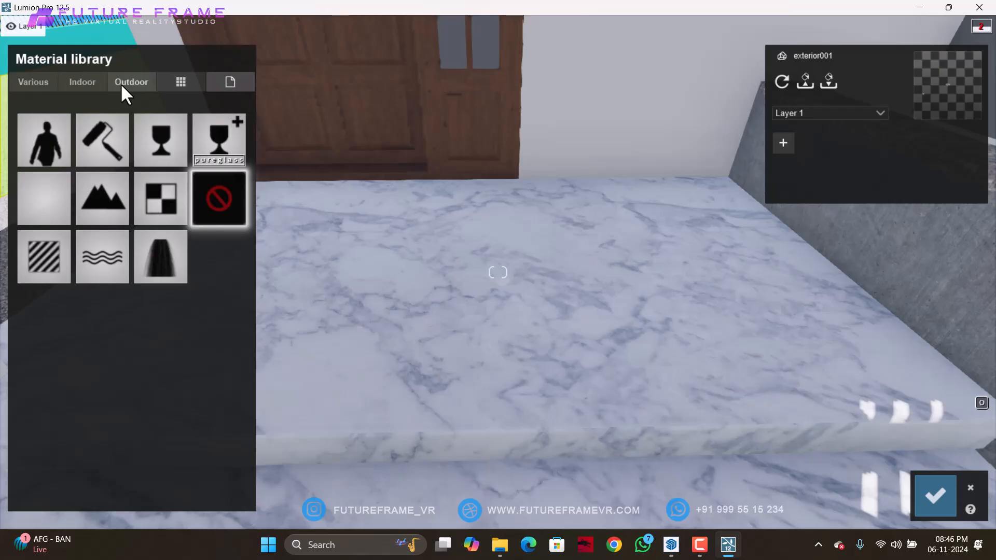
click(604, 397)
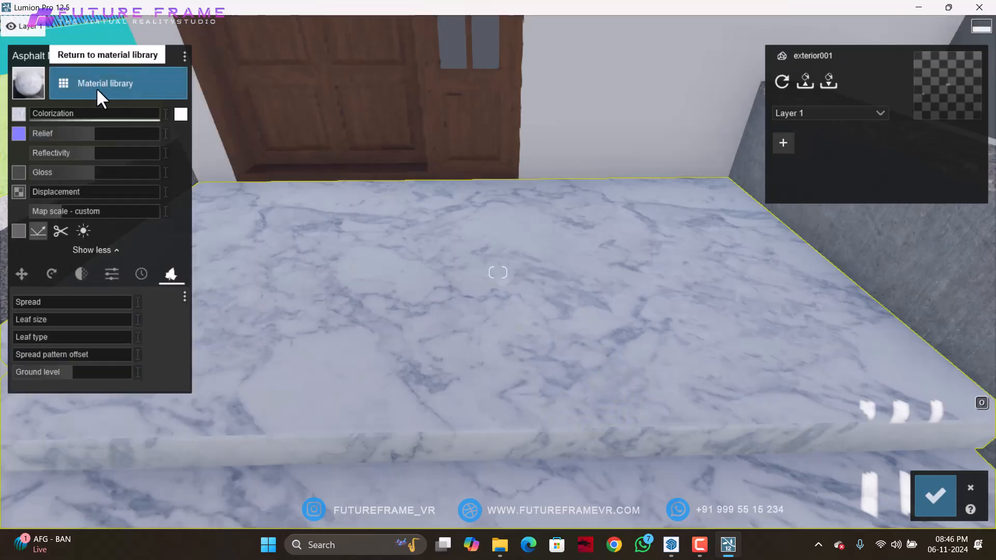
click(95, 87)
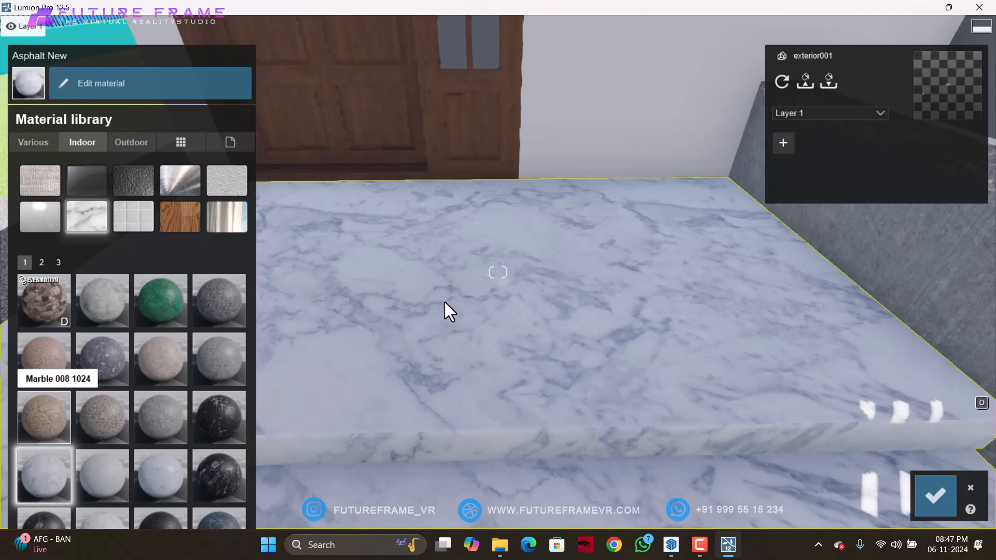
- Try a brown carved stone image as the porch marble's colour map and delete that texture again
click(131, 89)
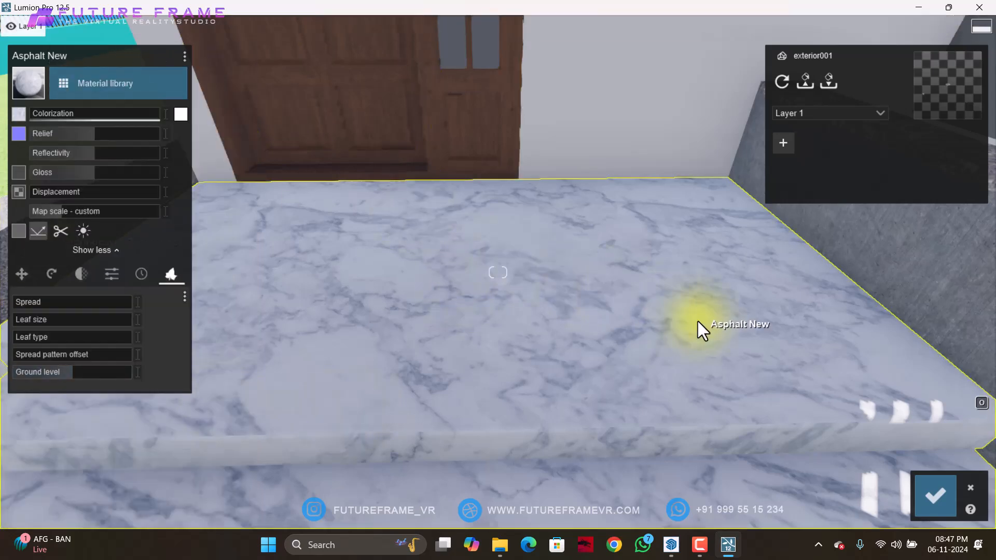
right_drag(697, 322, 708, 405)
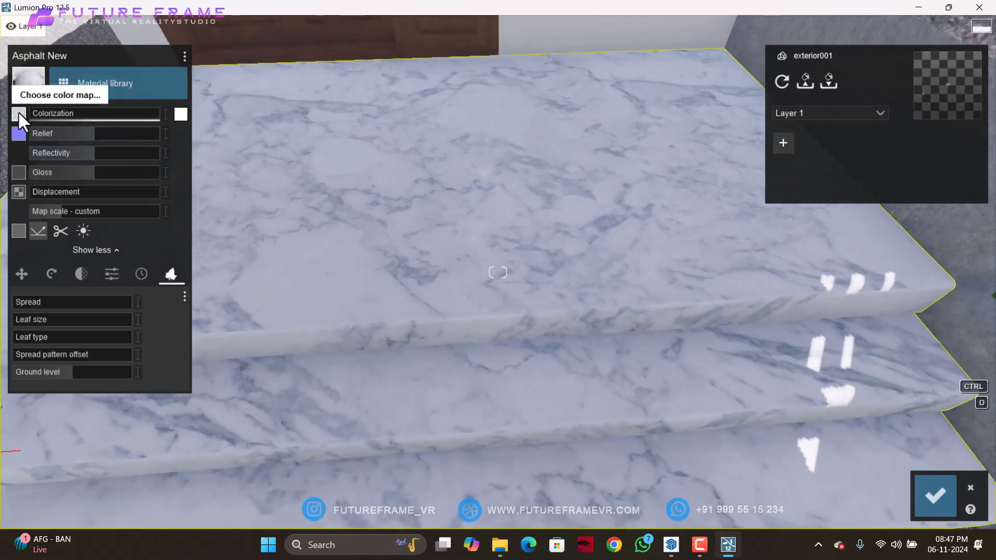
click(18, 111)
click(268, 154)
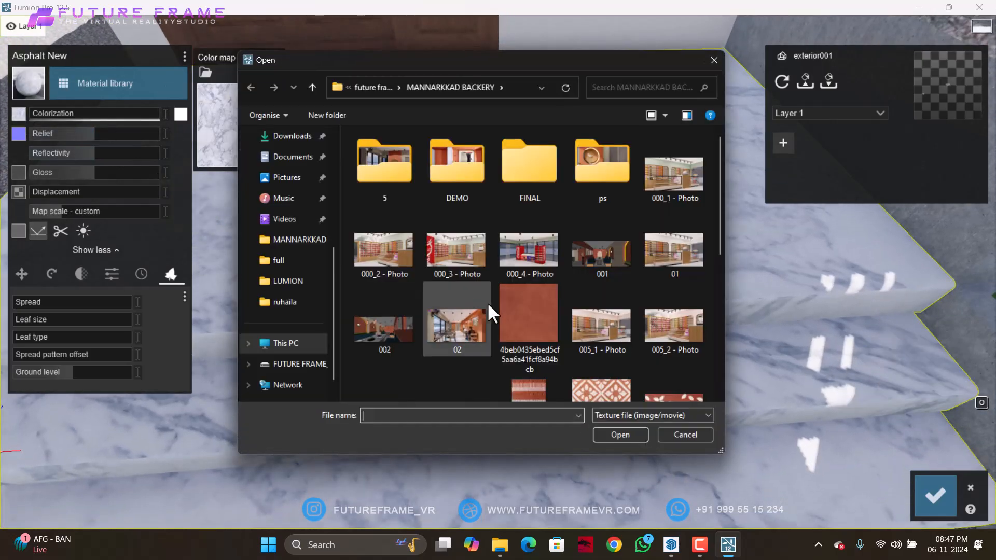
scroll(487, 302, down, 5)
double_click(397, 366)
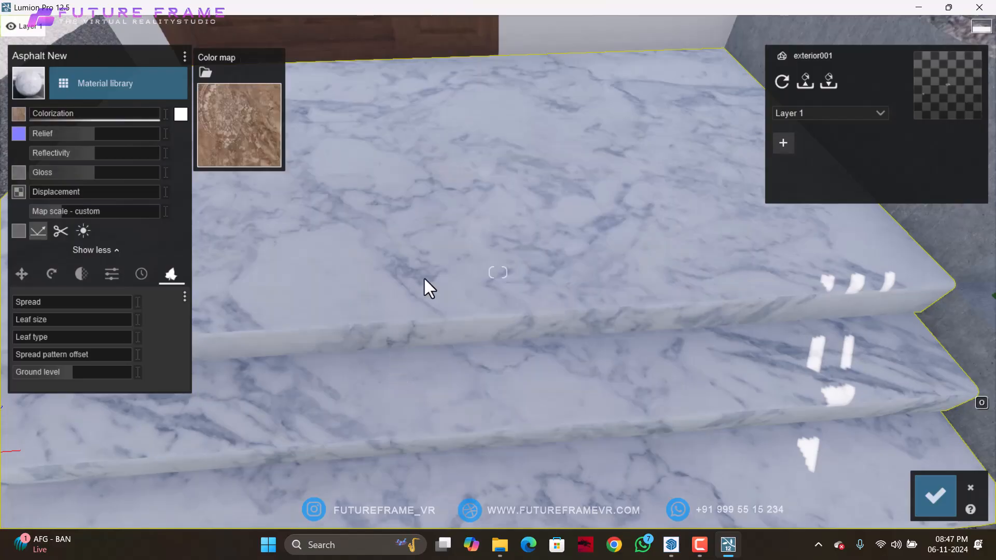
scroll(559, 257, up, 3)
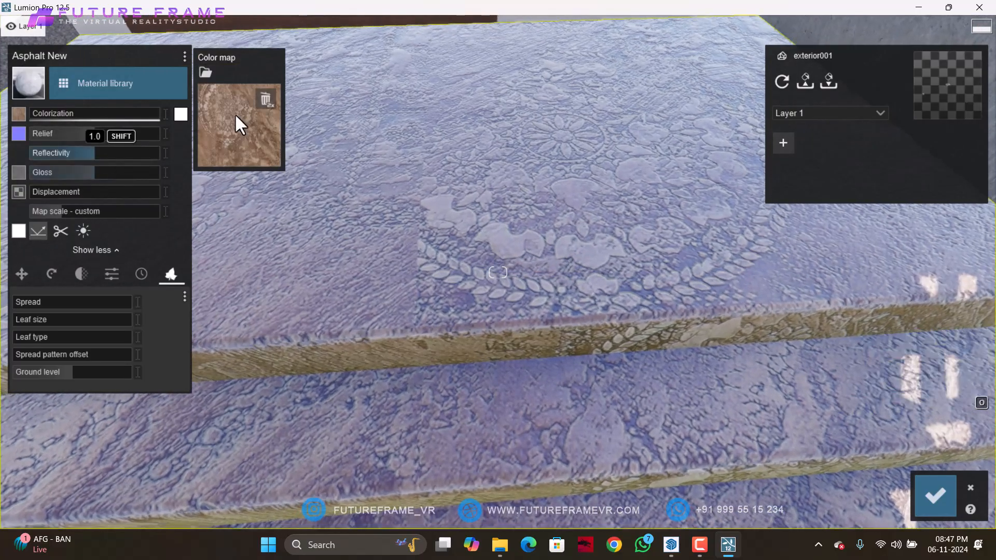
click(268, 99)
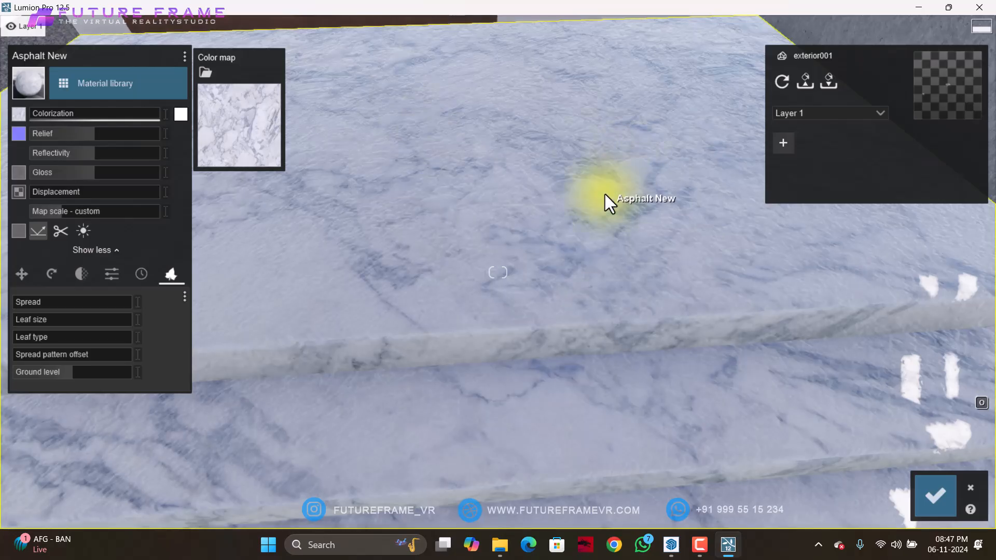
- Inspect the porch marble's surface and normal map, and replace the material with the indoor stone library's Marble 013 1024
mouse_move(459, 204)
right_down()
mouse_move(501, 207)
mouse_move(434, 185)
right_up()
key(s)
key(w)
click(453, 206)
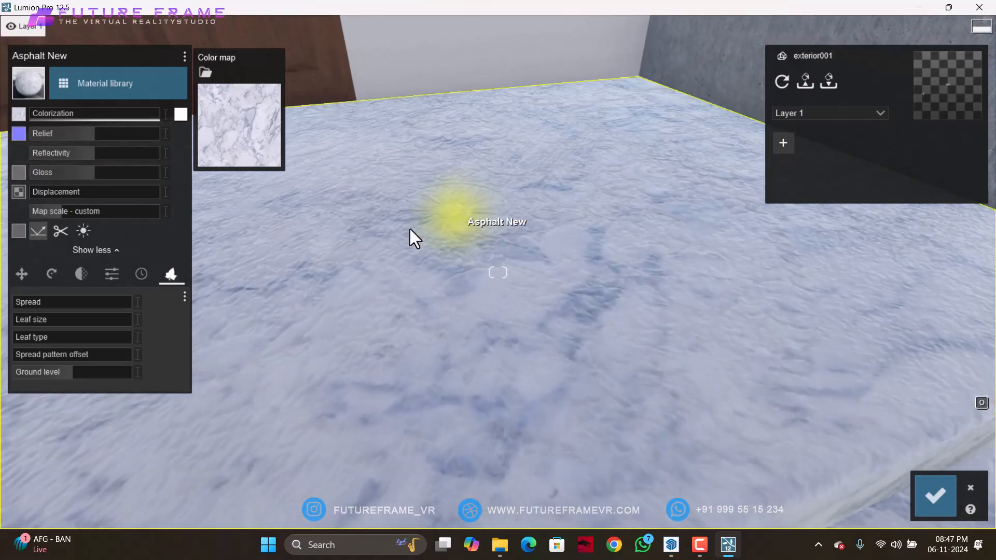
click(21, 133)
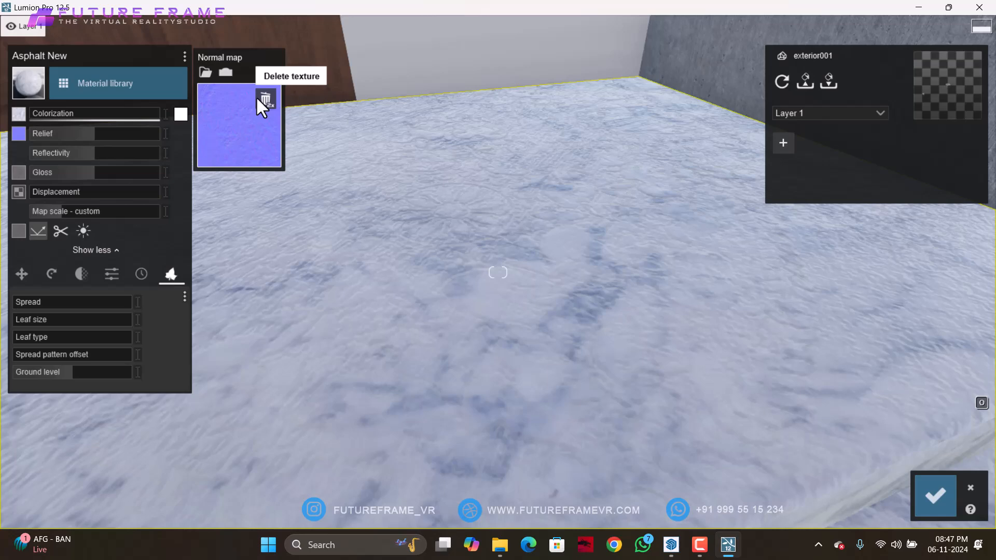
click(136, 84)
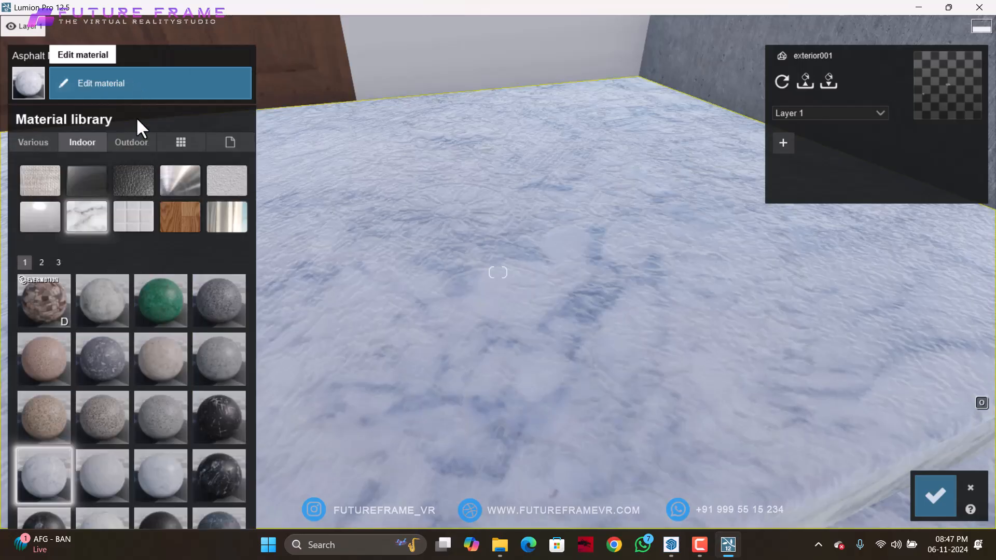
click(96, 473)
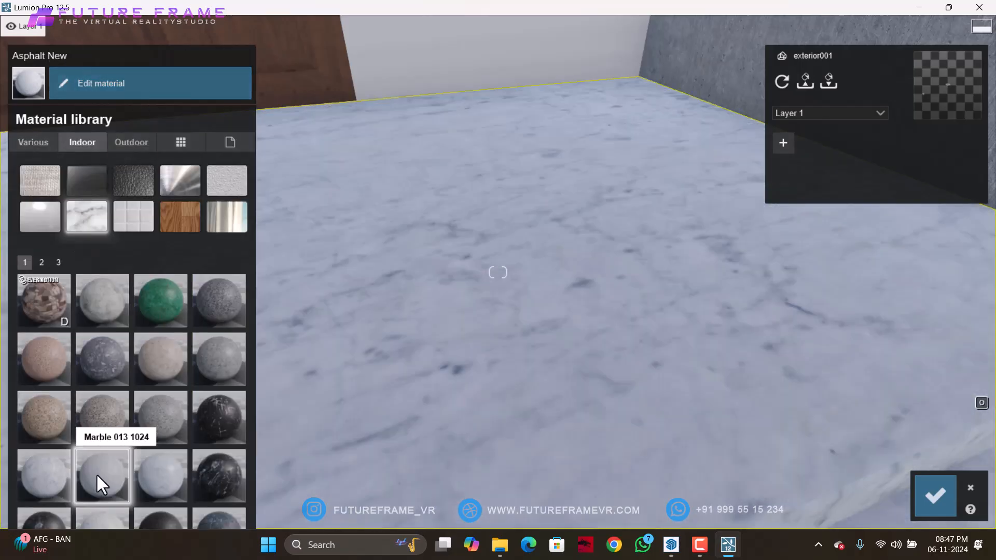
- Apply a white veined marble to the entrance steps and rotate its texture heading to 90°
click(27, 479)
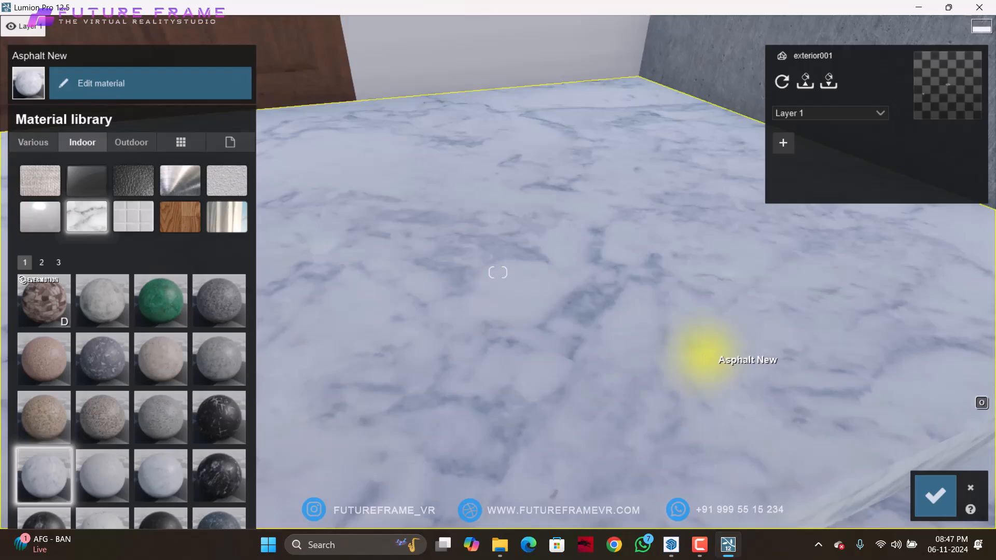
right_drag(706, 356, 682, 372)
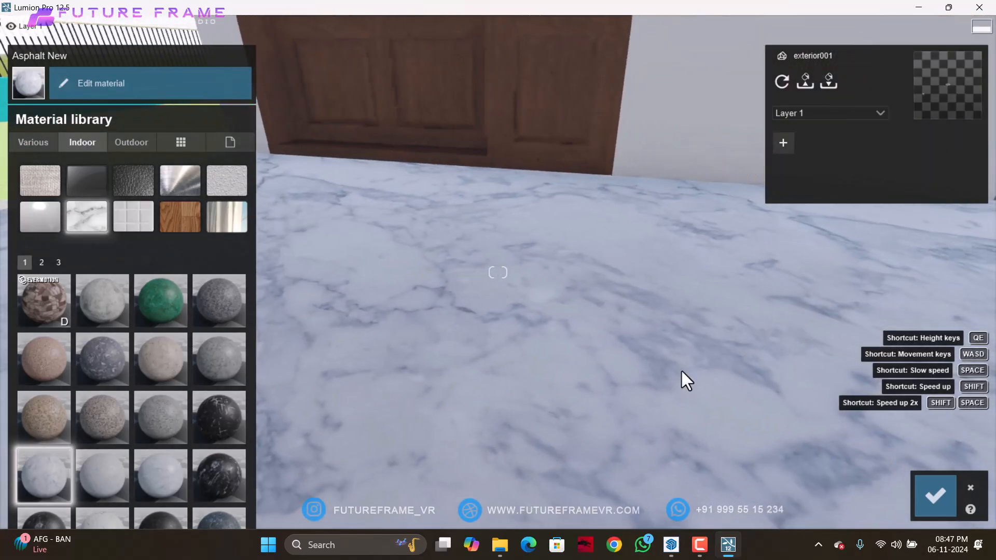
click(136, 86)
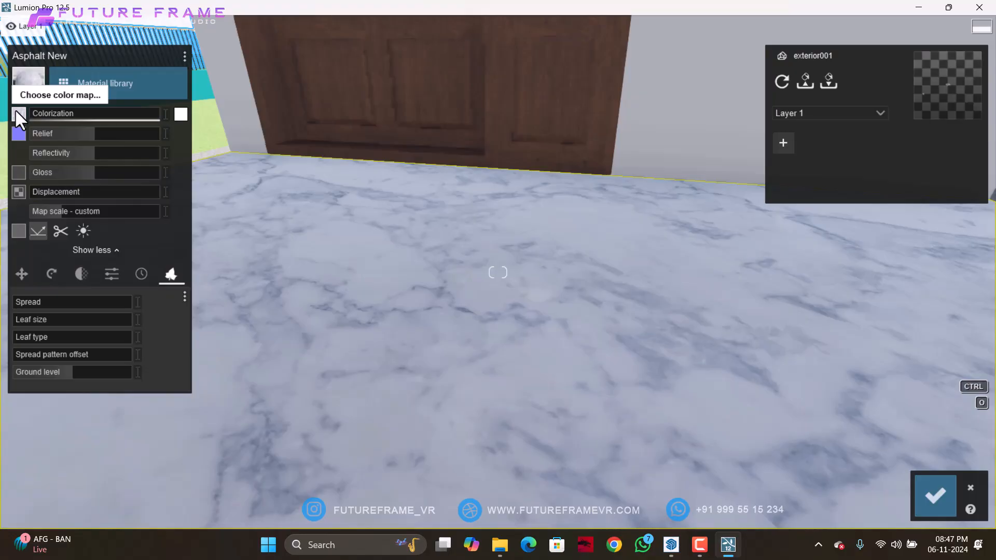
click(19, 277)
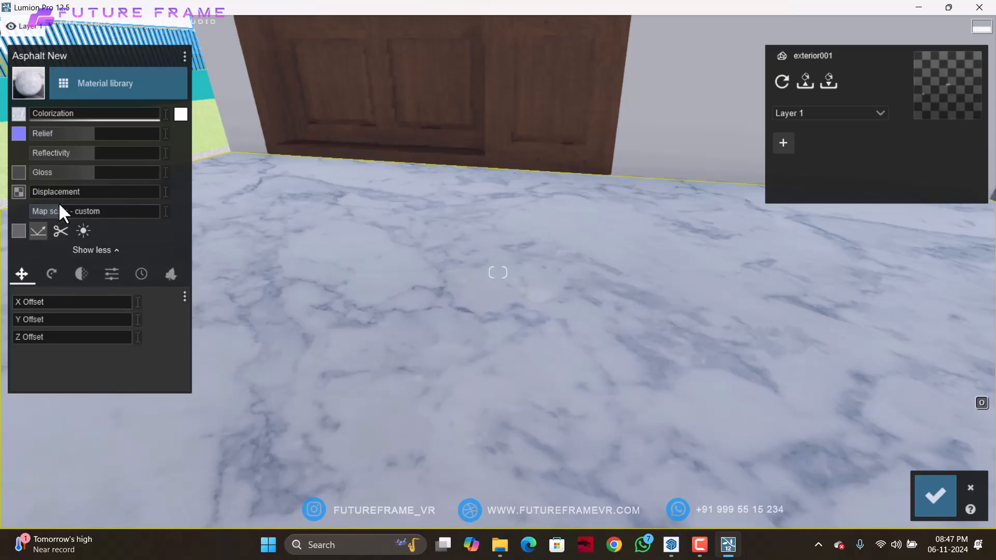
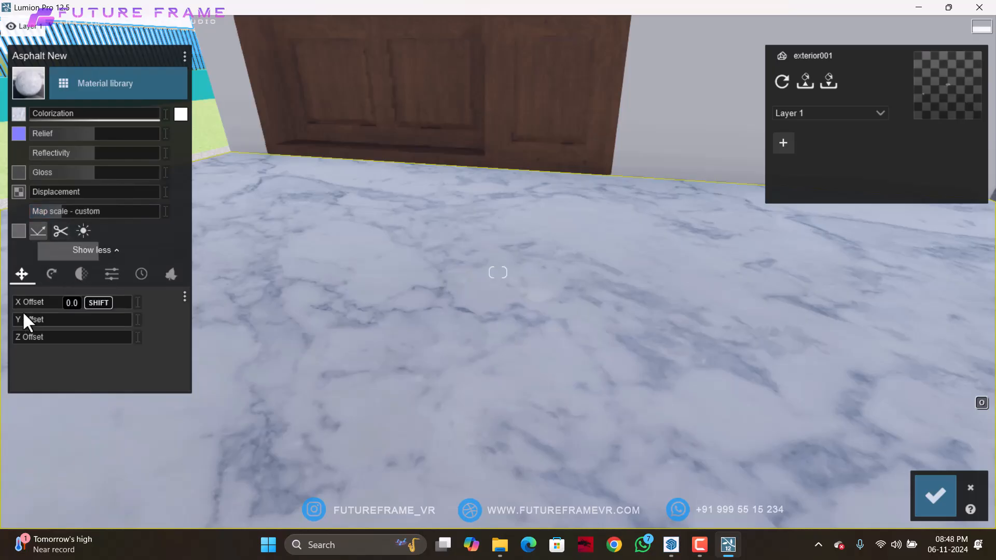
drag(23, 306, 5, 364)
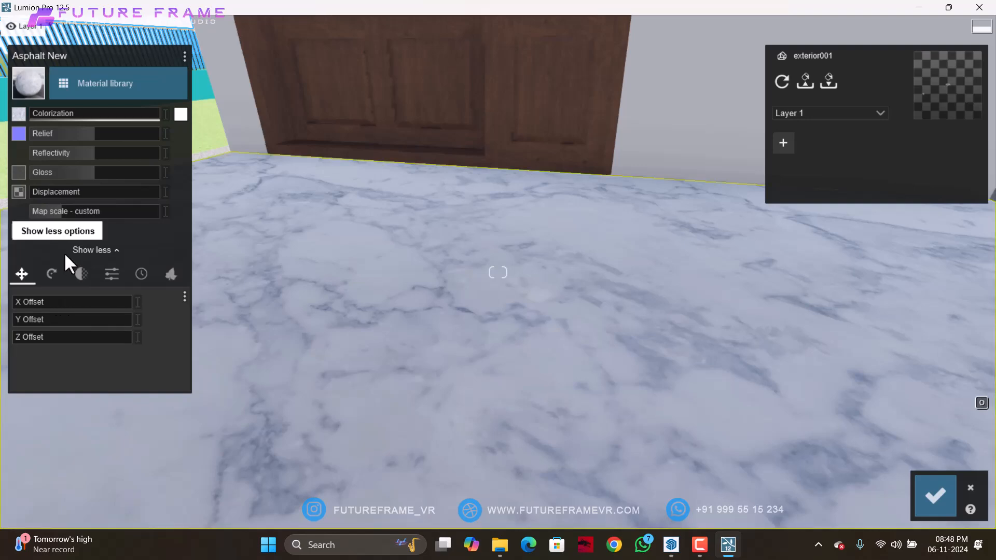
click(52, 275)
drag(46, 310, 40, 317)
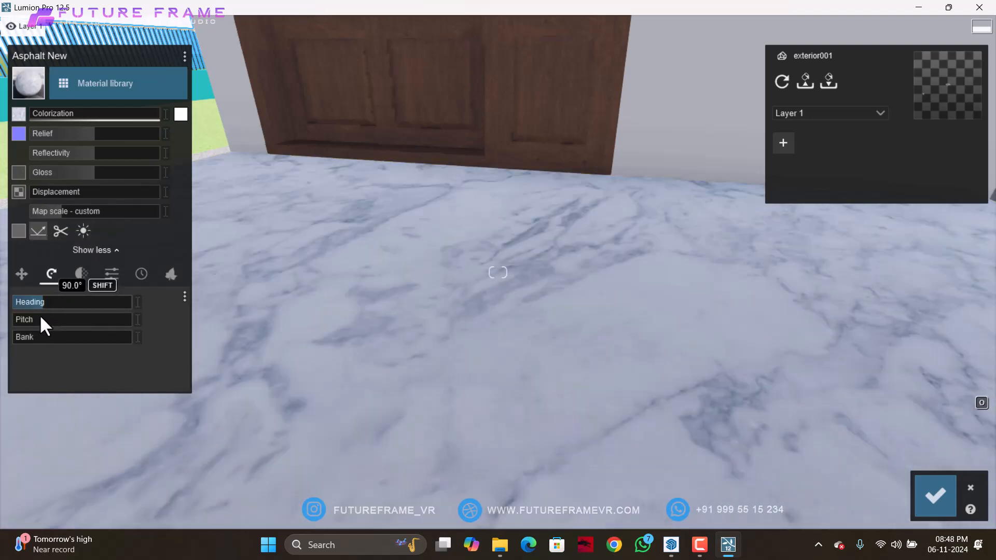
right_drag(461, 283, 534, 296)
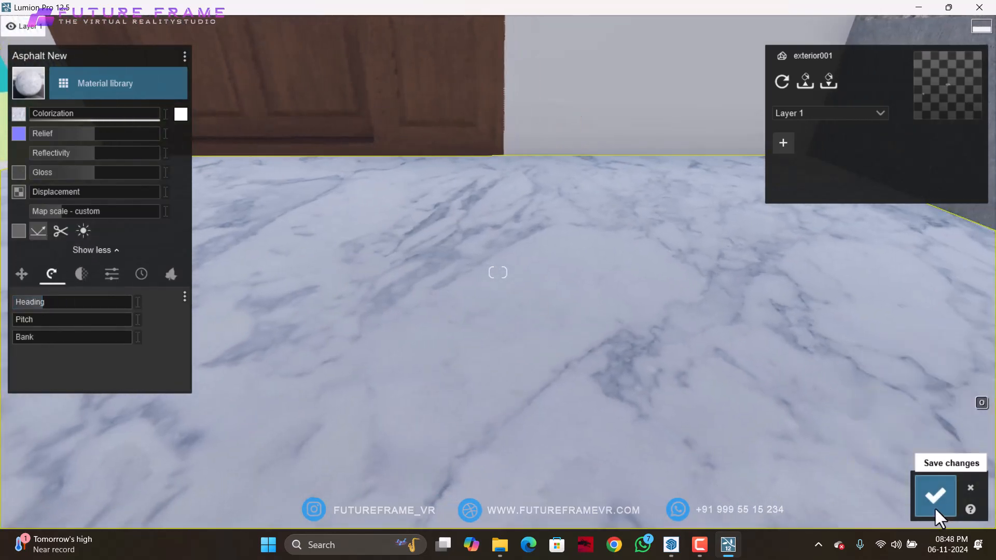
- Adjust the reflectivity and increase the relief of the white marble on the entrance steps, and save the changes
mouse_move(89, 153)
mouse_down()
mouse_move(182, 165)
mouse_move(76, 166)
mouse_move(86, 170)
mouse_up()
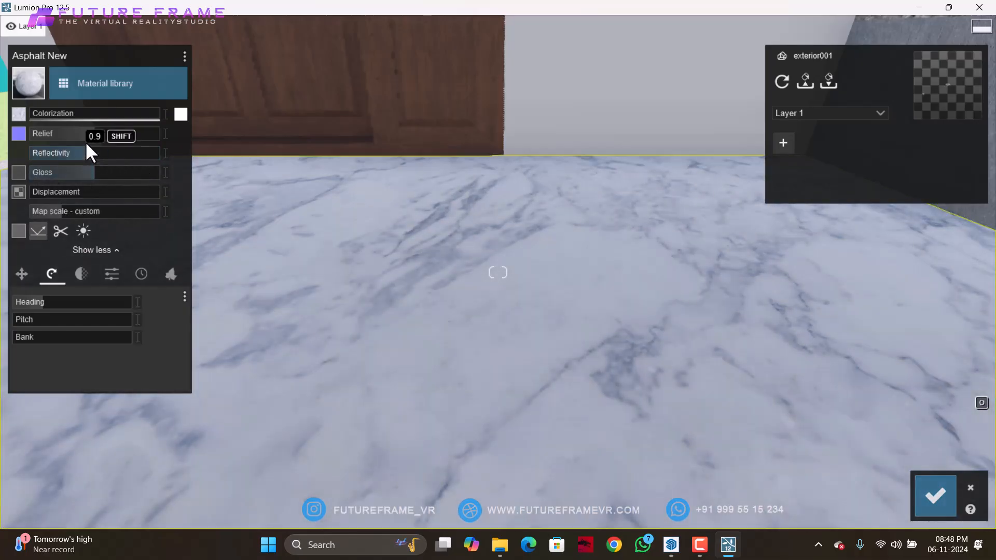
drag(193, 151, 107, 170)
right_drag(444, 245, 444, 246)
mouse_move(92, 167)
mouse_down()
mouse_move(101, 175)
mouse_move(67, 176)
mouse_move(94, 174)
mouse_up()
key(s)
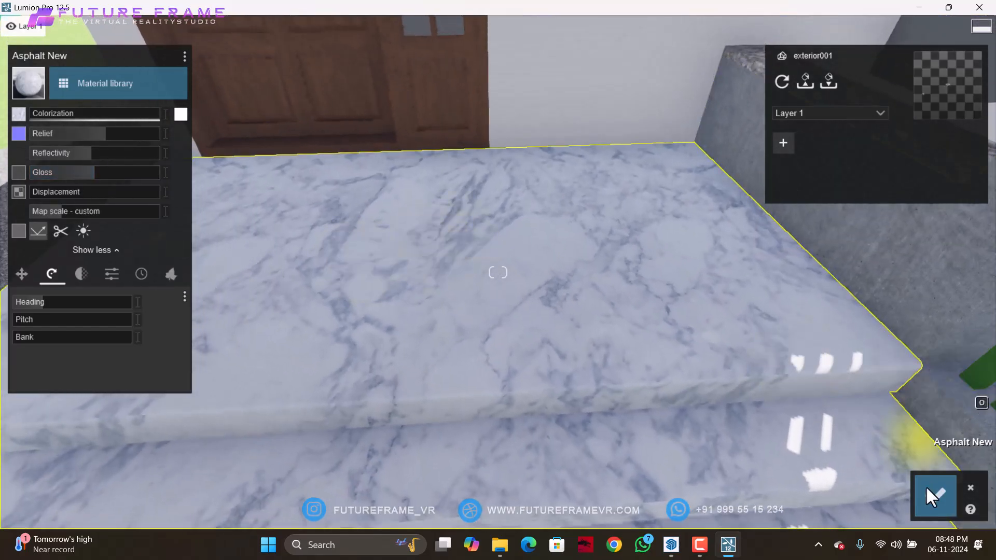
click(935, 497)
- Replace the entrance steps' material with the black white-veined marble from the indoor stone materials
right_drag(499, 342, 500, 339)
key(s)
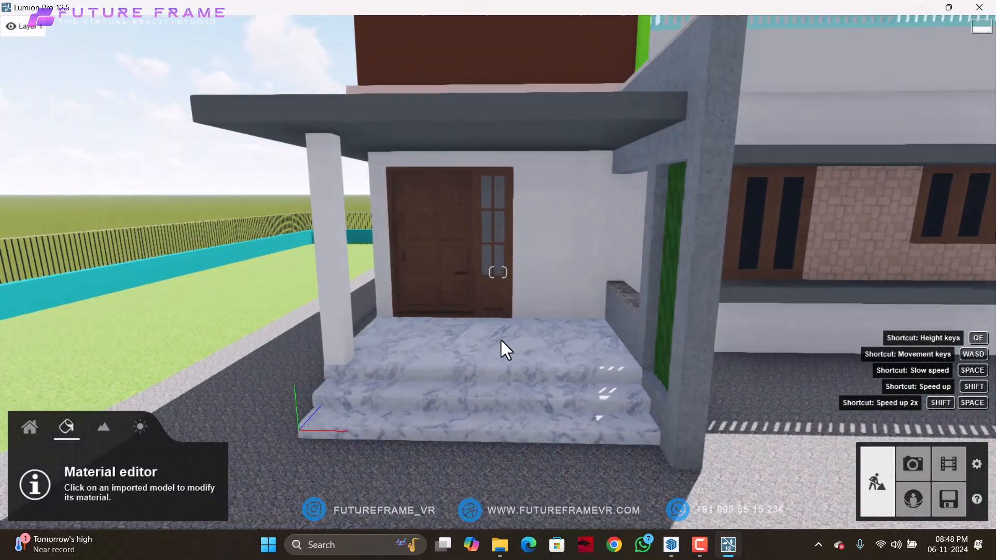
right_drag(474, 354, 472, 327)
key(w)
click(472, 326)
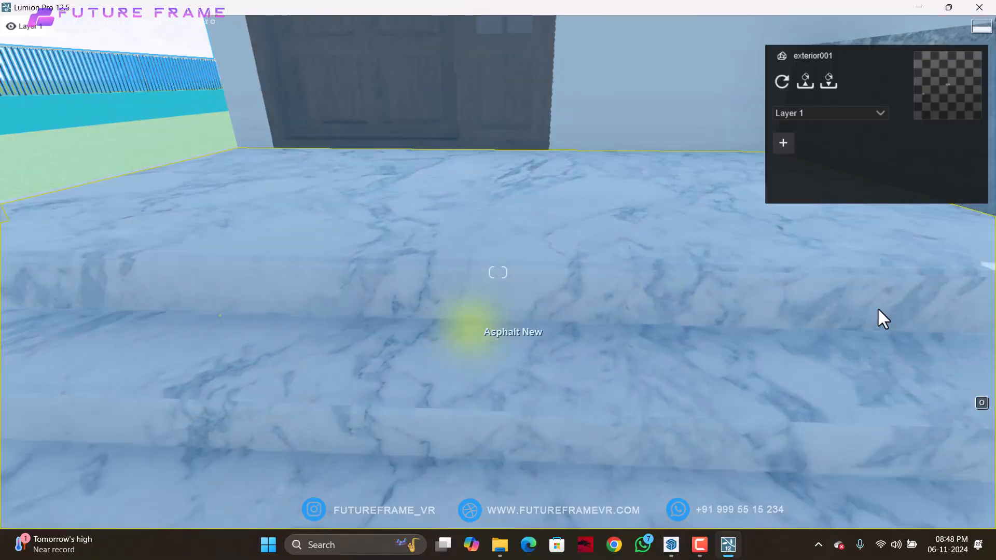
click(166, 78)
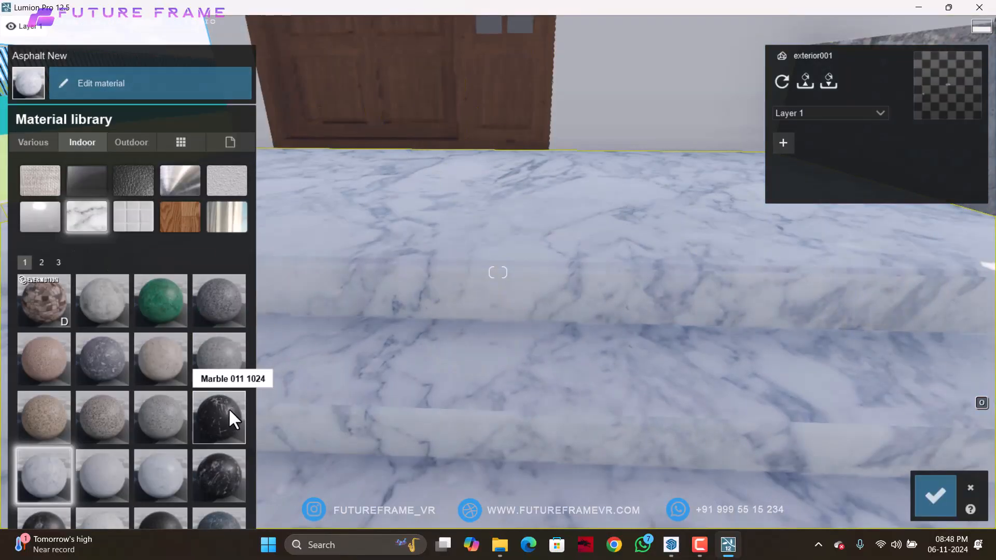
click(228, 460)
right_drag(487, 302, 491, 319)
key(s)
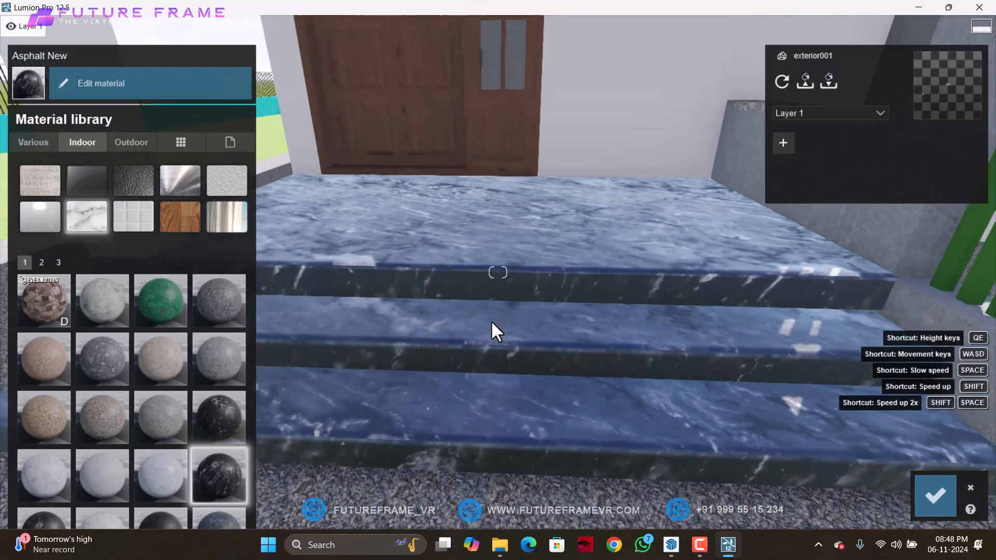
scroll(490, 320, down, 4)
scroll(581, 288, up, 4)
- Slightly lower the black marble's reflectivity on the entrance steps and save the changes
click(508, 304)
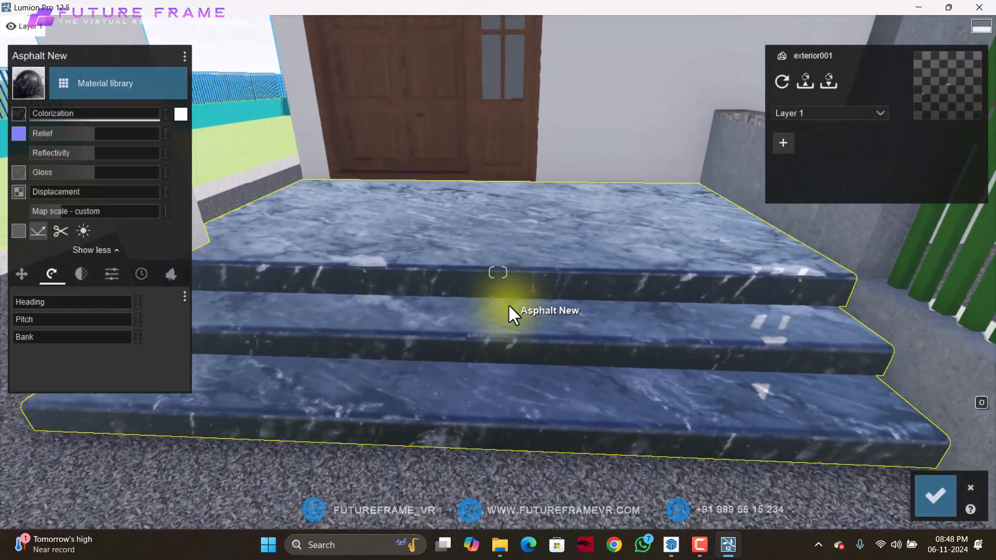
drag(90, 154, 79, 154)
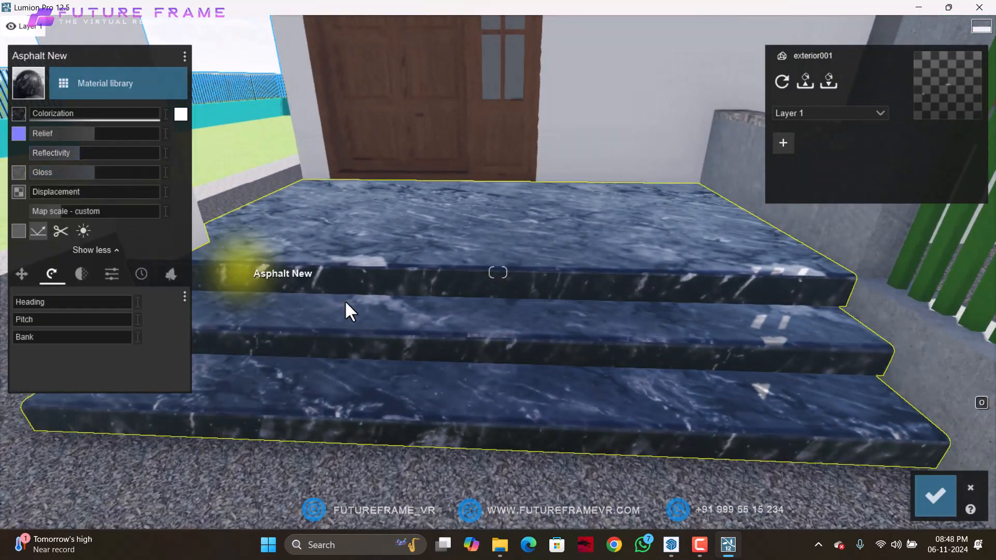
click(935, 495)
- Apply the Marble 013 1024 indoor stone material to the top ledge of the low concrete wall beside the entrance
right_drag(292, 371, 471, 356)
key(w)
click(505, 341)
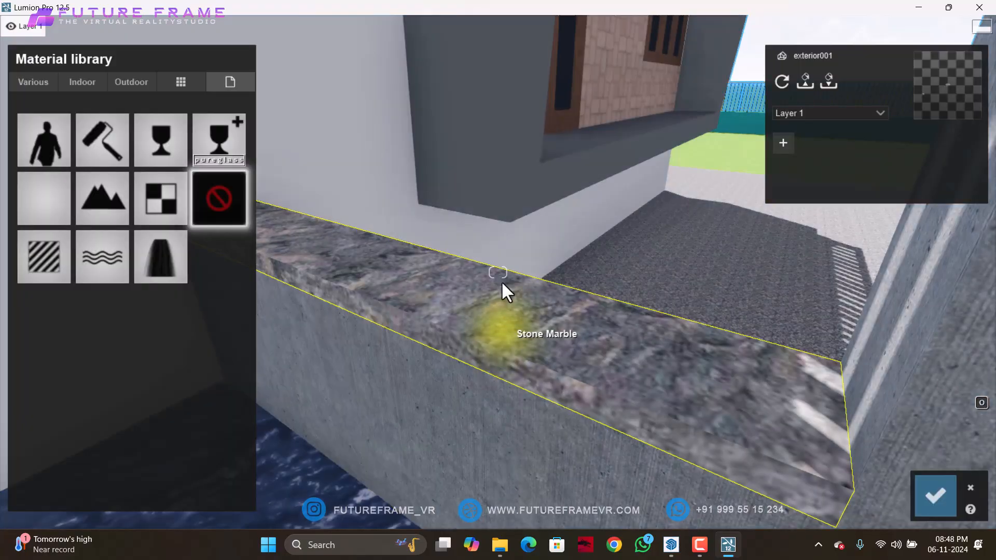
click(102, 86)
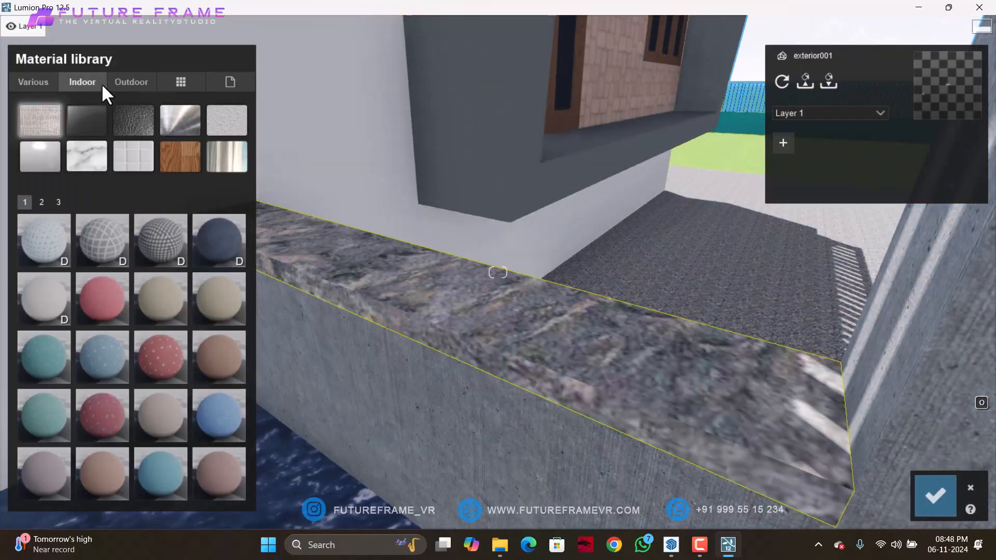
click(97, 155)
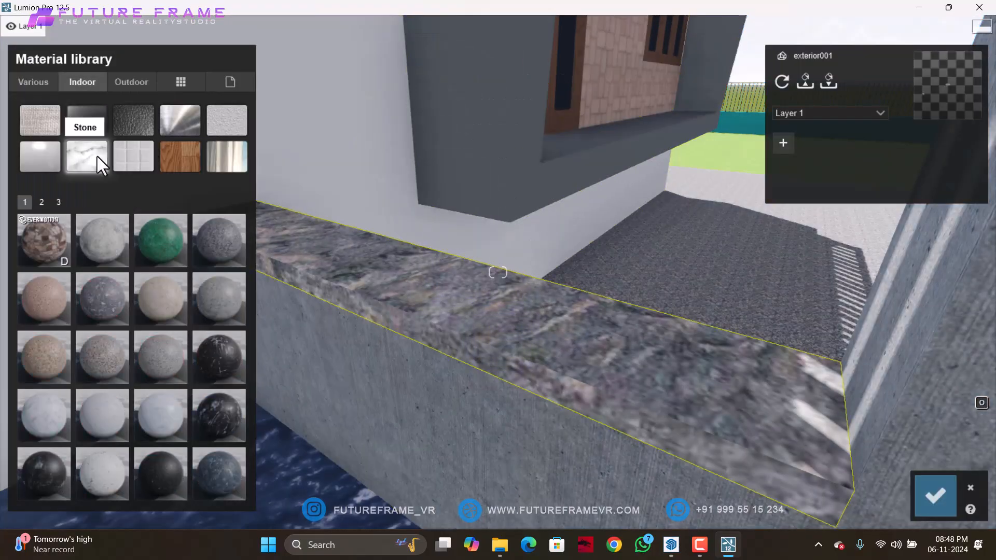
click(101, 249)
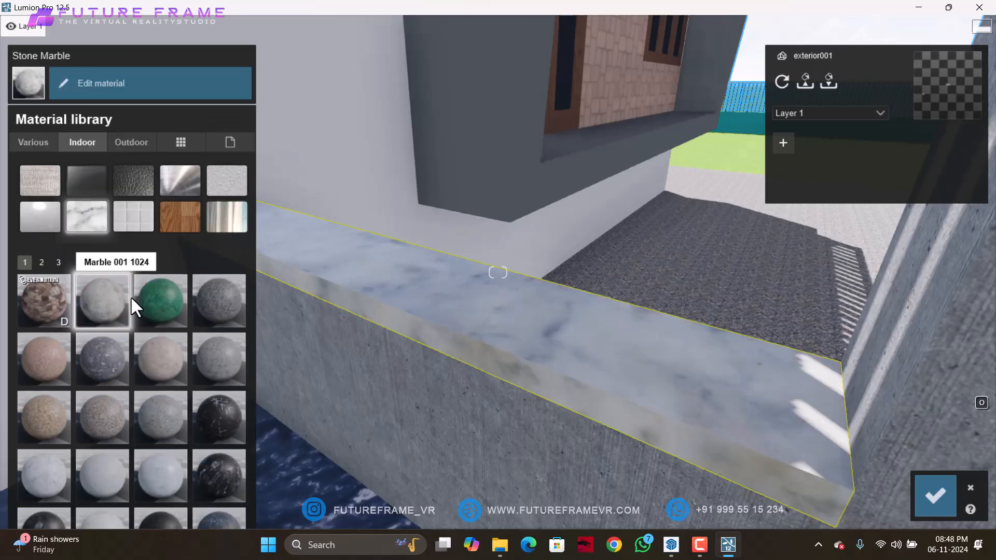
click(165, 474)
click(109, 475)
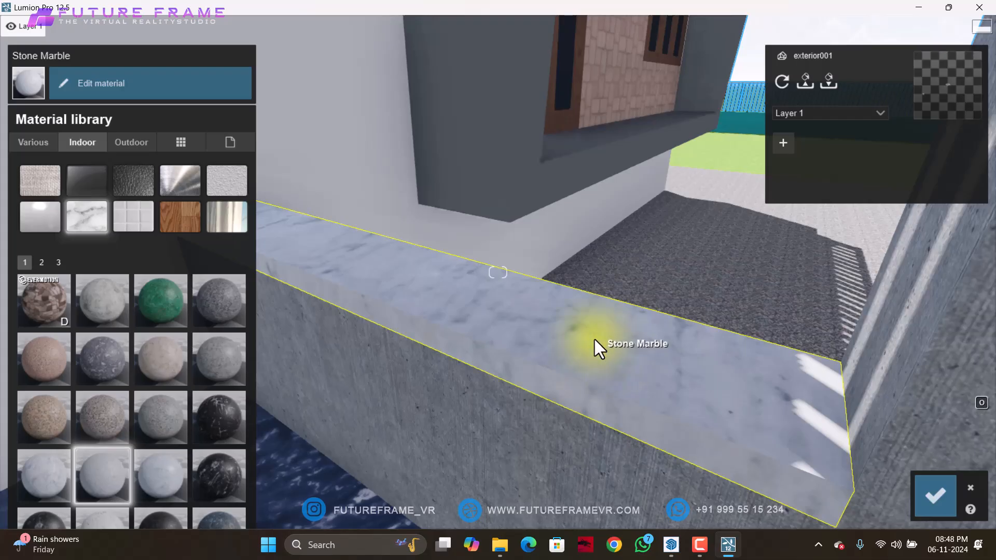
- Slightly raise the ledge marble's reflectivity and Edges value, keeping the Stone weathering type, and save the changes
click(594, 339)
mouse_move(84, 154)
mouse_down()
mouse_move(73, 149)
mouse_move(98, 158)
mouse_up()
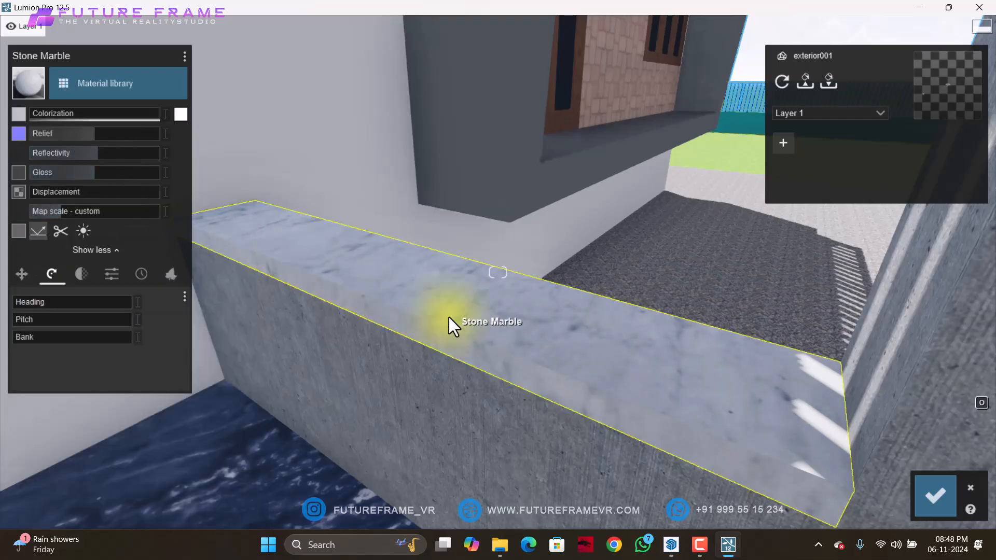
key(w)
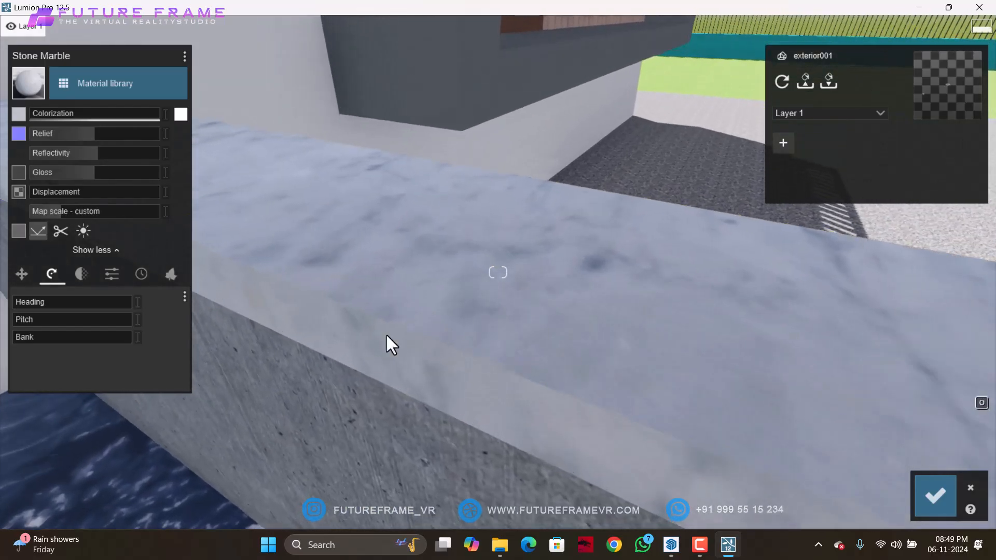
click(140, 274)
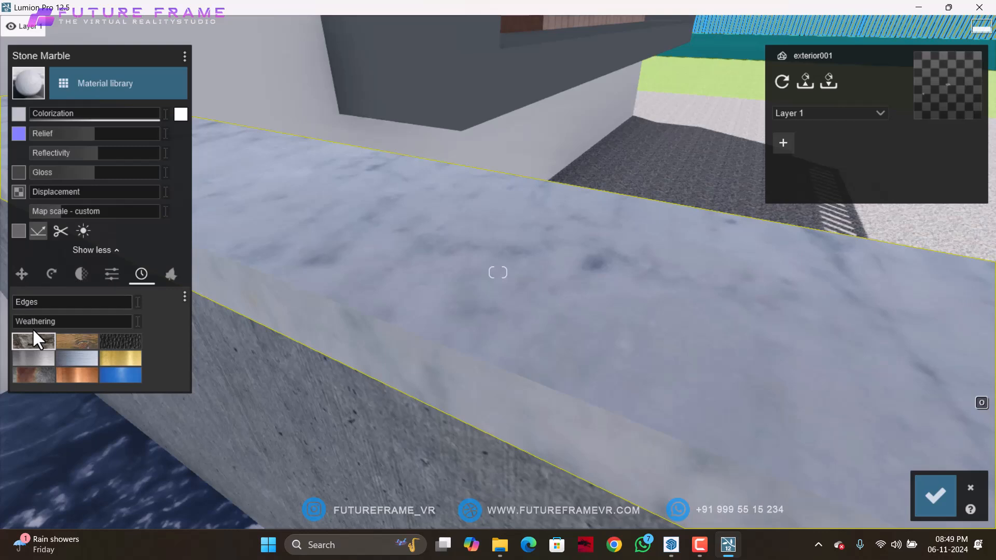
drag(21, 304, 45, 310)
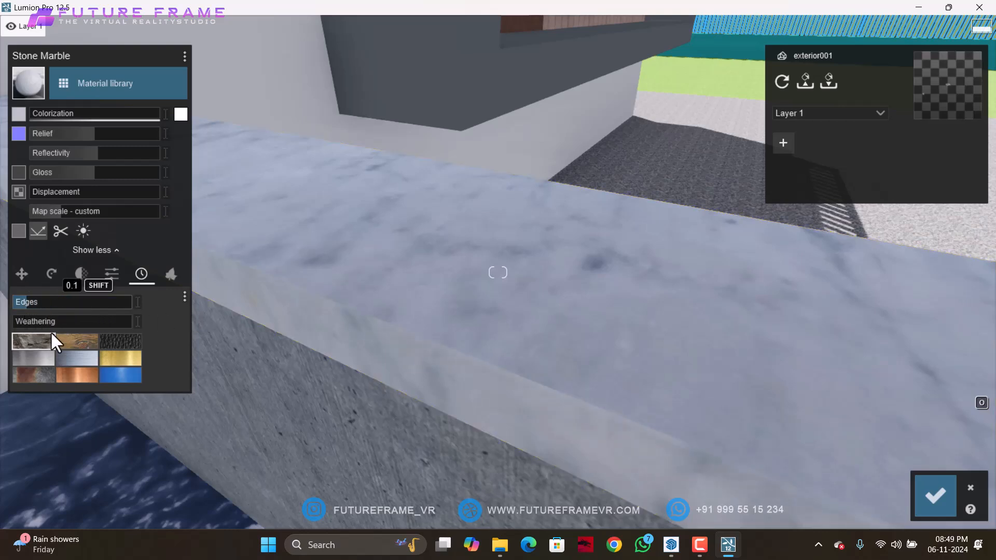
click(39, 357)
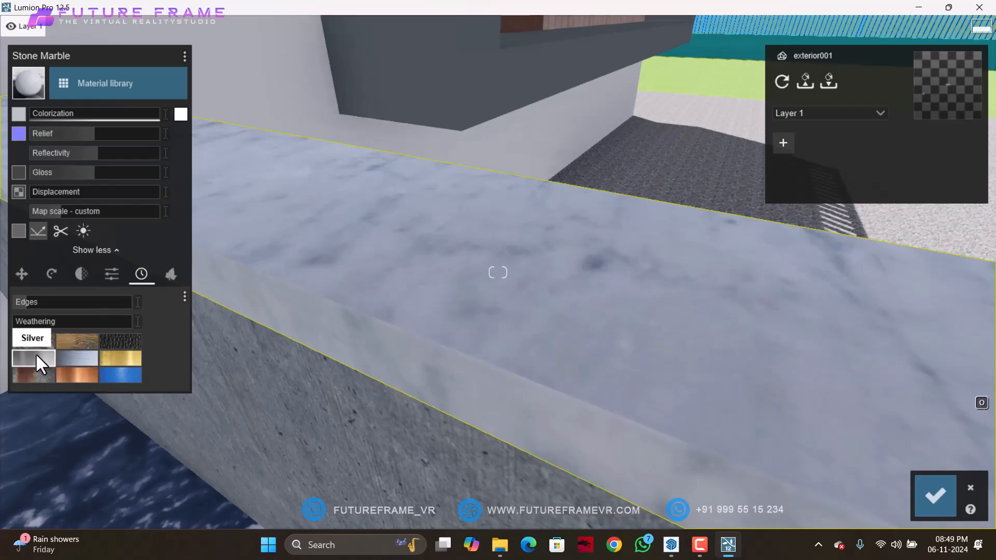
click(36, 338)
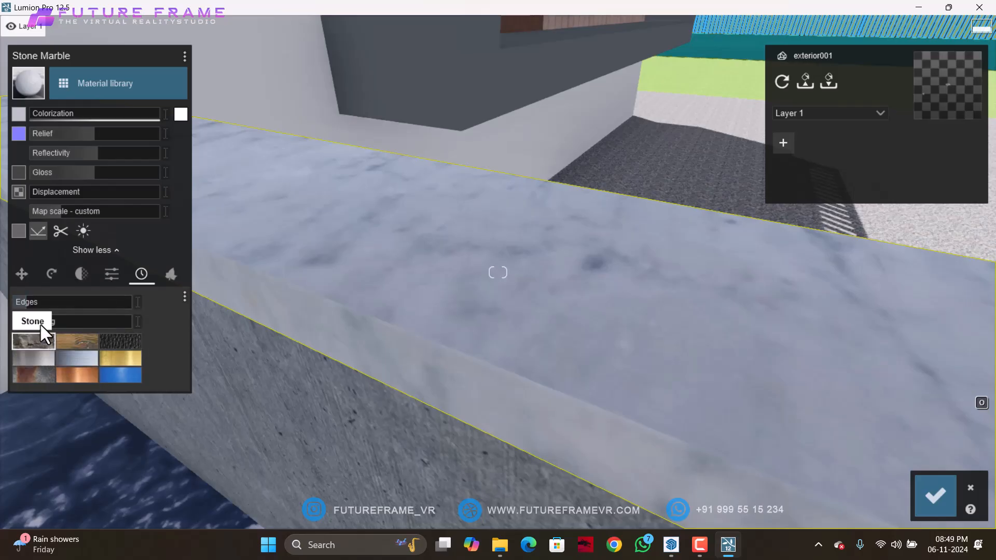
drag(35, 300, 66, 309)
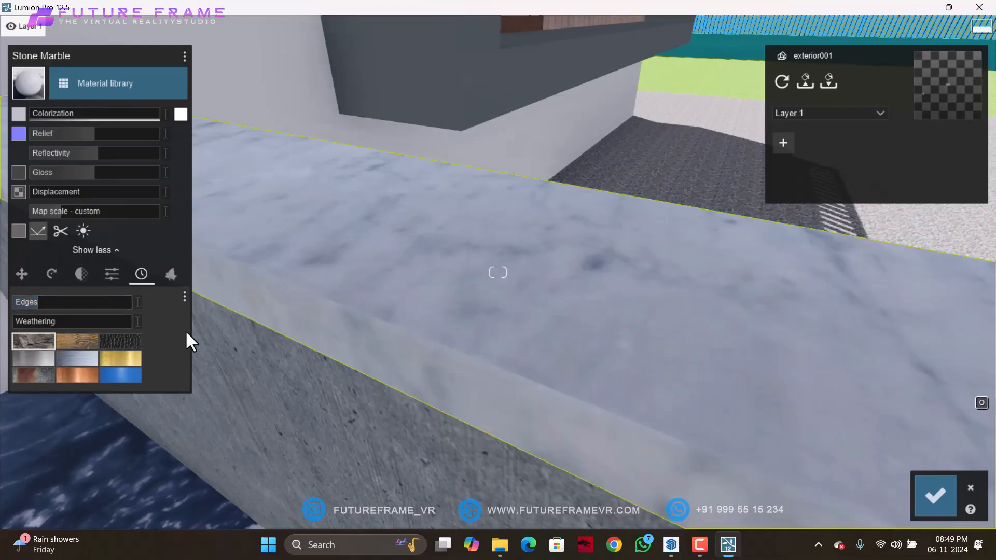
right_drag(185, 330, 180, 329)
right_drag(399, 332, 400, 326)
key(s)
click(931, 498)
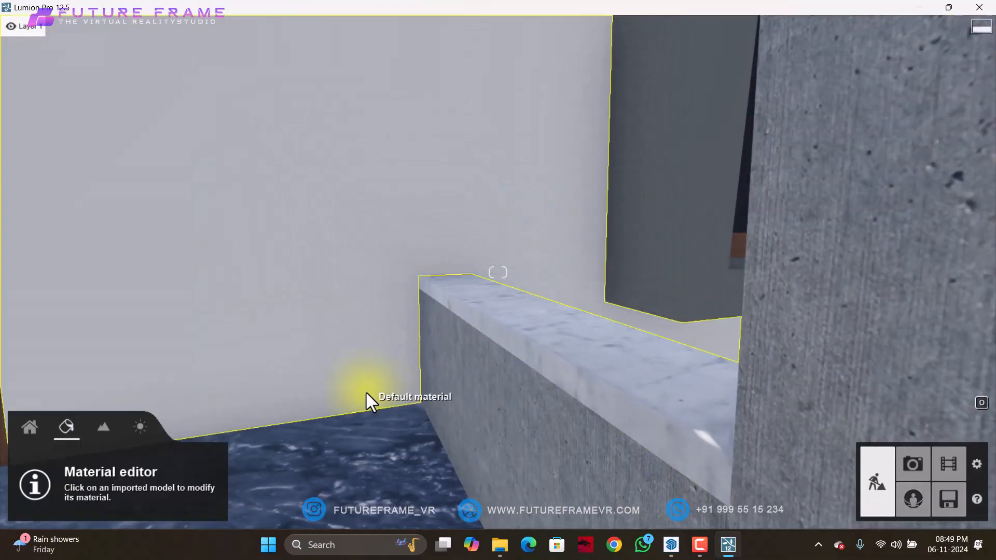
- Open the green vertical porch bars beside the entrance for material editing
key(s)
key(s)
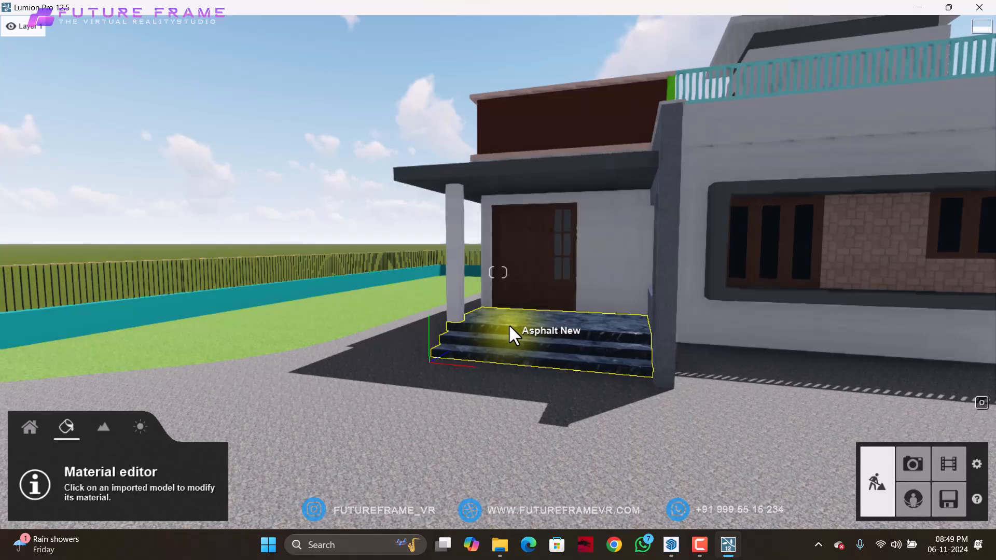
key(w)
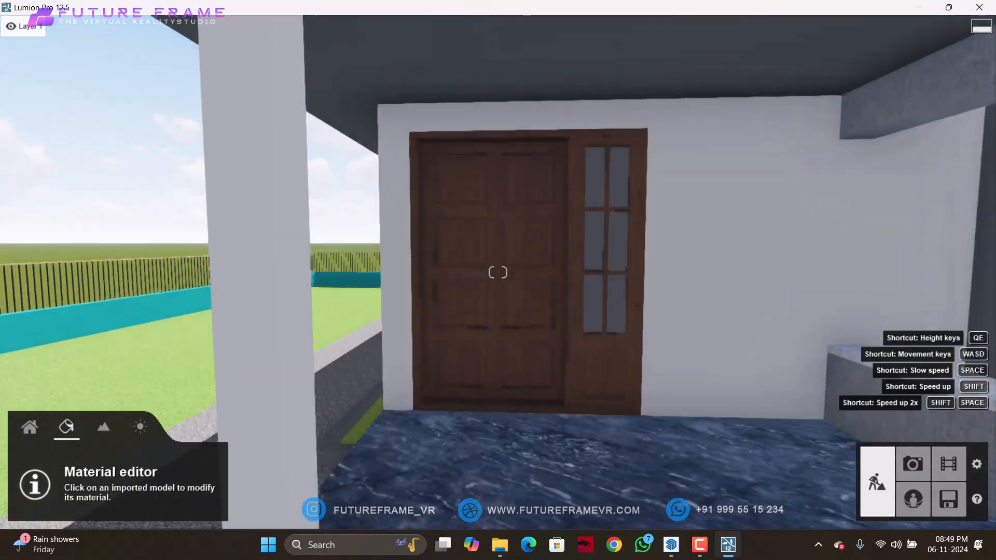
right_drag(541, 320, 696, 322)
right_drag(668, 141, 368, 226)
key(w)
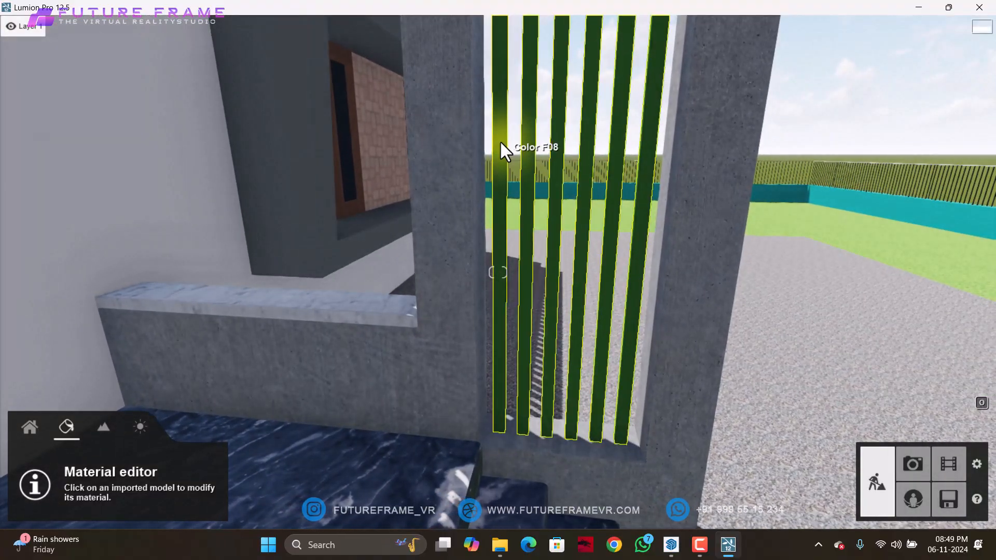
click(501, 144)
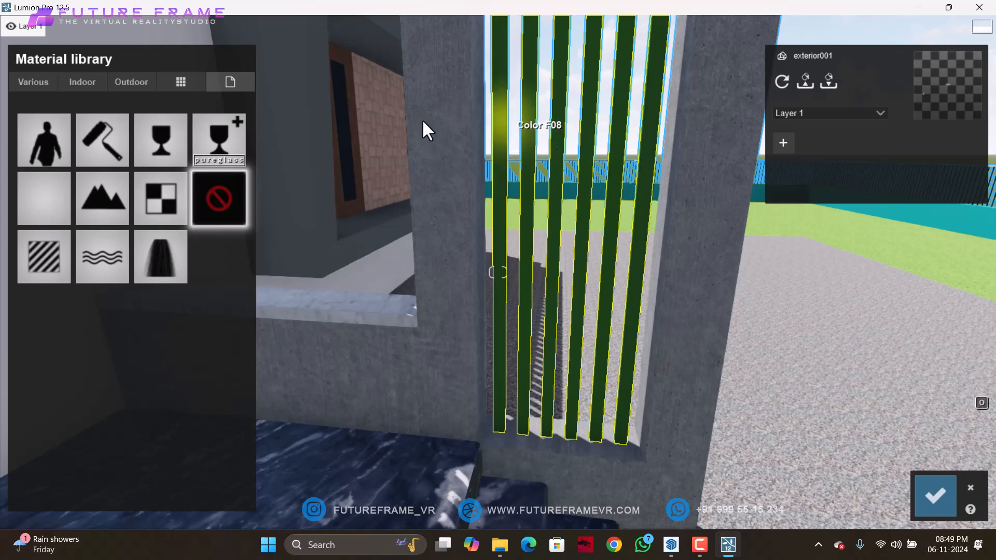
- Apply the glossy black Poliigon metal from the outdoor metal materials to the vertical porch bars
click(136, 83)
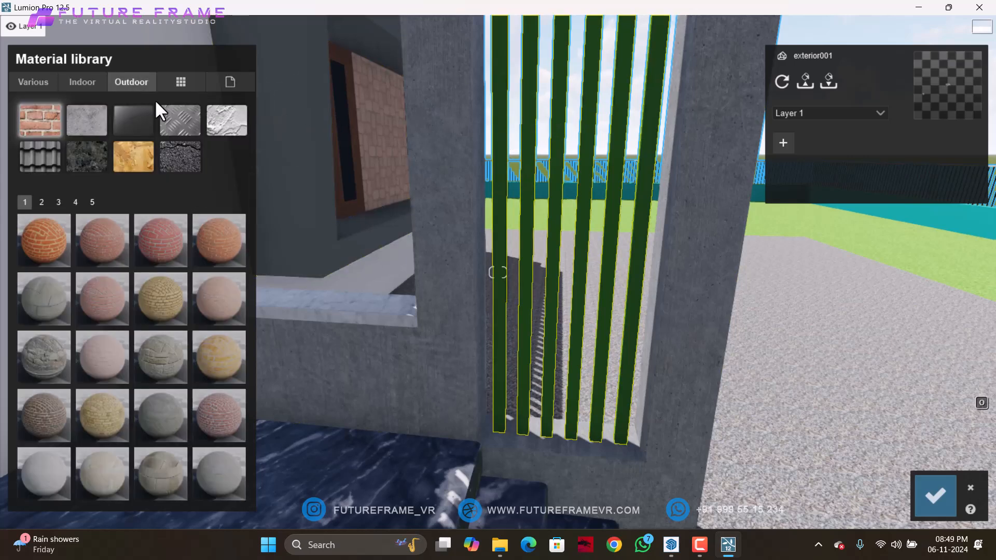
click(180, 117)
scroll(164, 313, down, 1)
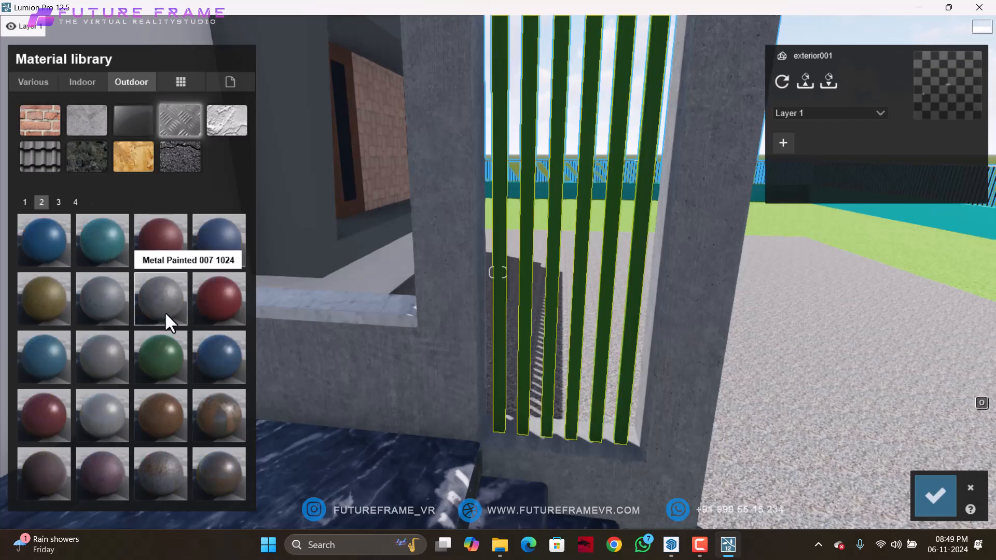
scroll(163, 276, down, 2)
scroll(162, 273, up, 1)
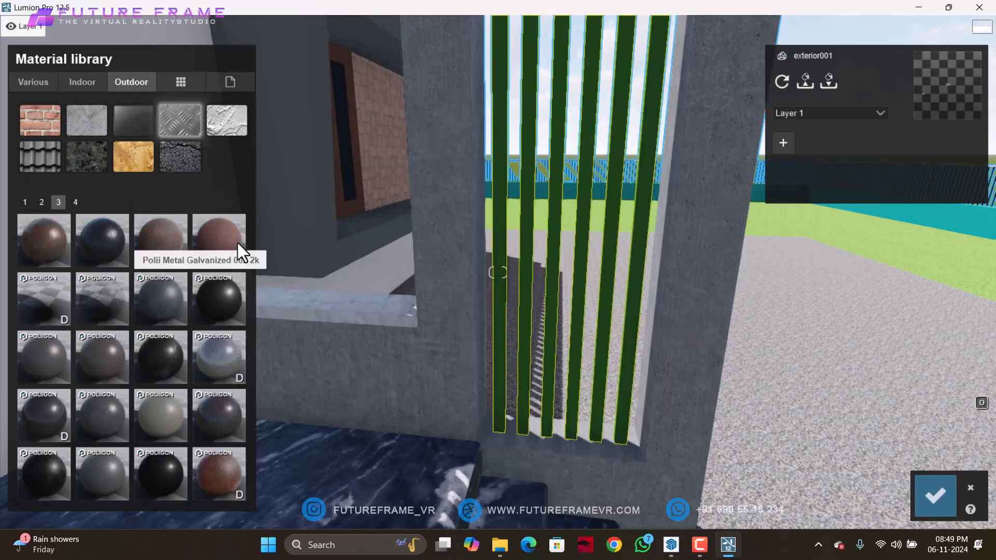
scroll(162, 291, up, 2)
scroll(161, 290, down, 2)
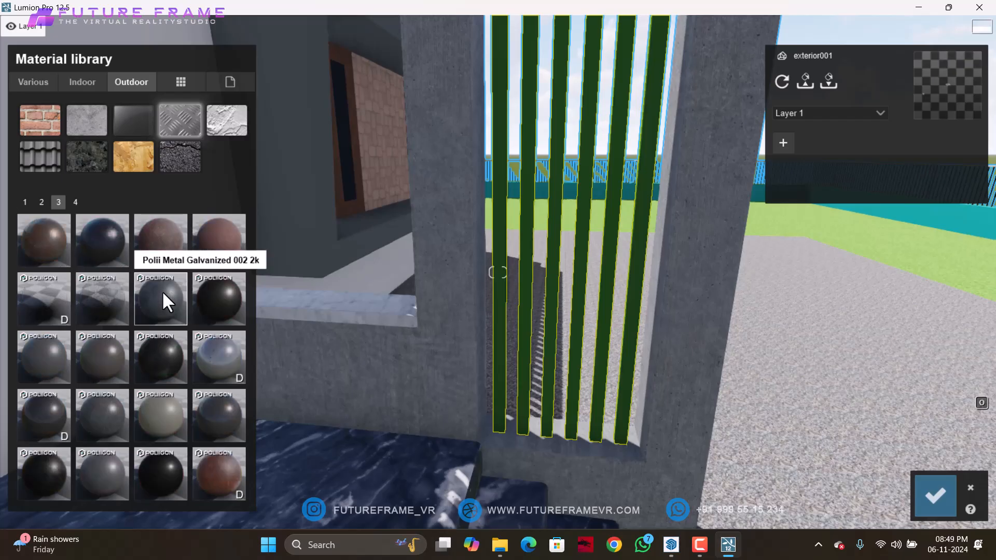
click(101, 297)
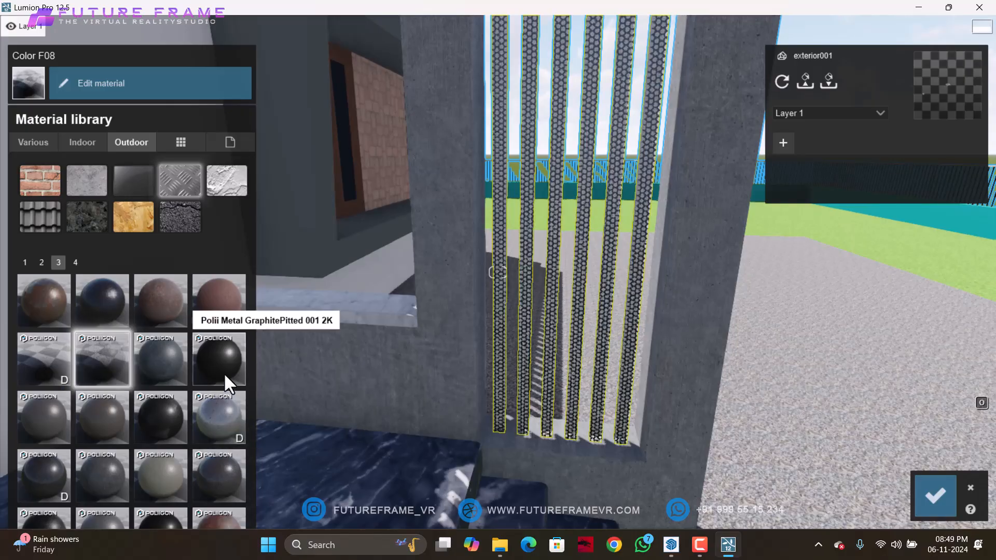
click(174, 521)
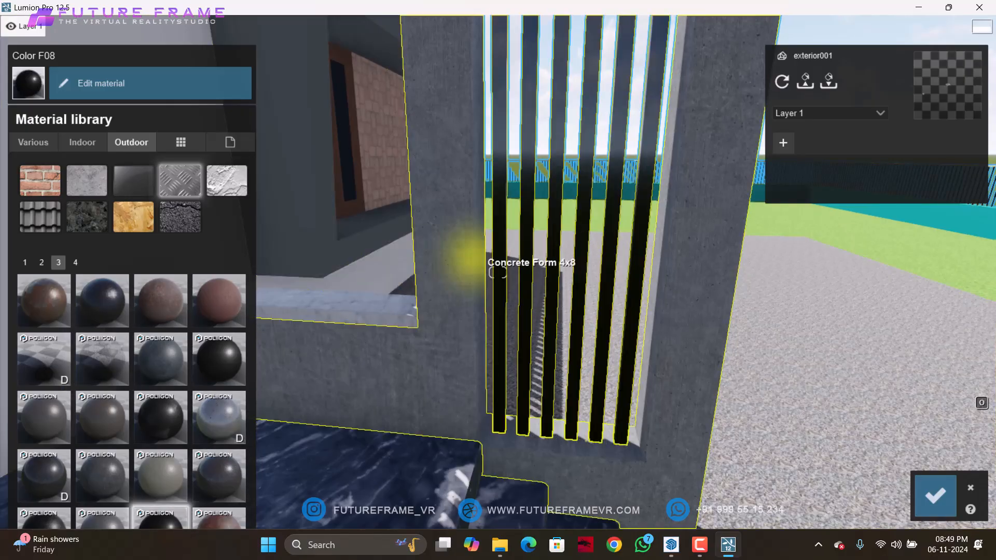
- Raise the black bar material's map scale to maximum, its reflectivity to 1.9 and its gloss to 1.2
key(w)
right_drag(519, 249, 462, 259)
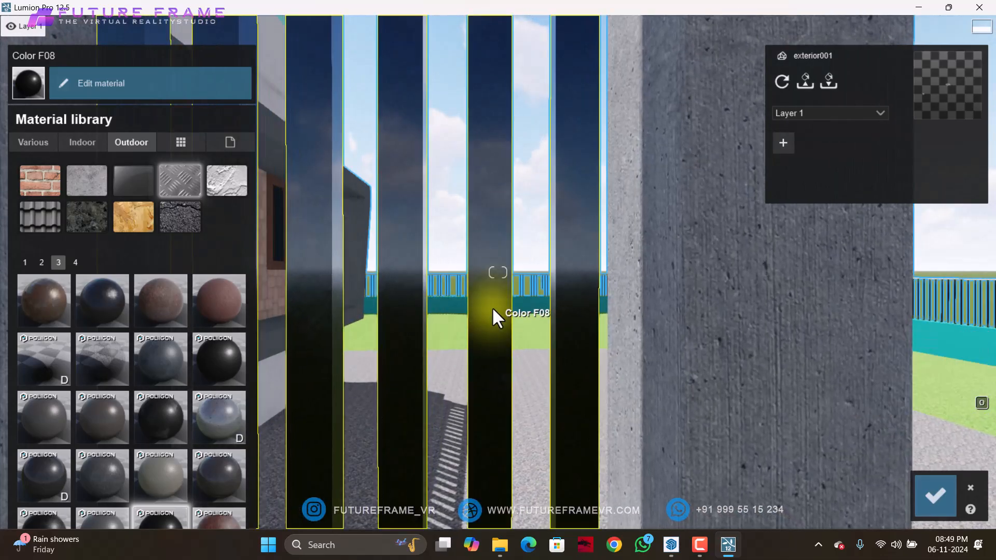
click(492, 306)
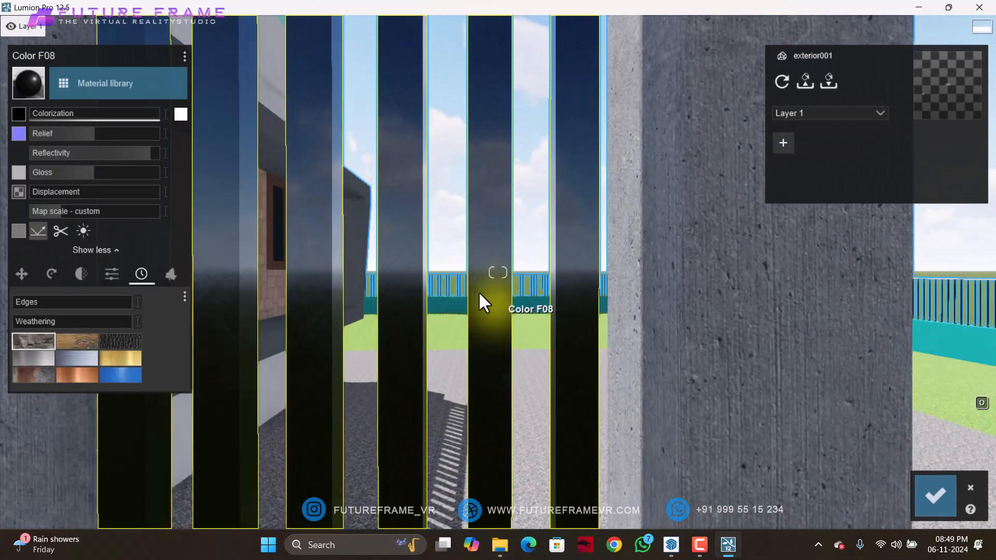
click(122, 86)
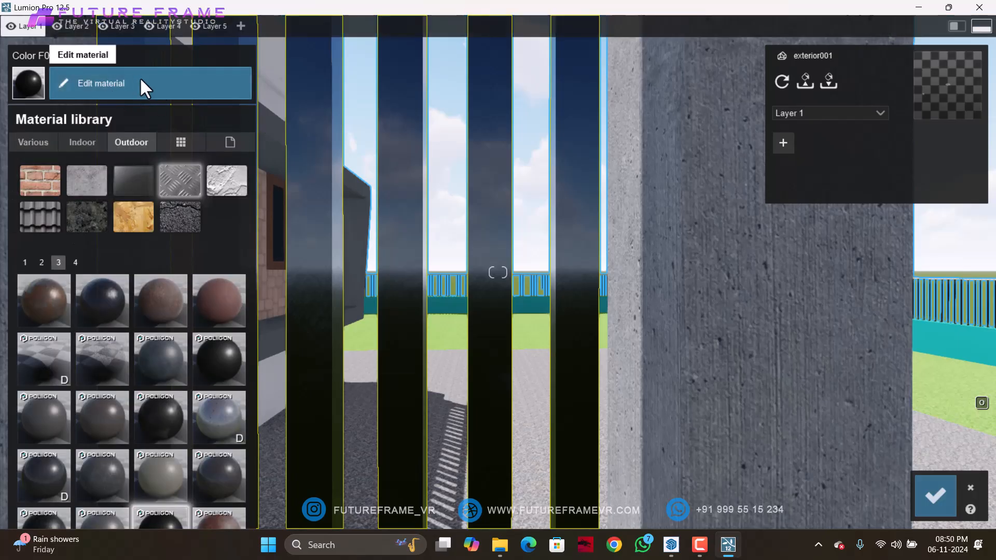
click(499, 165)
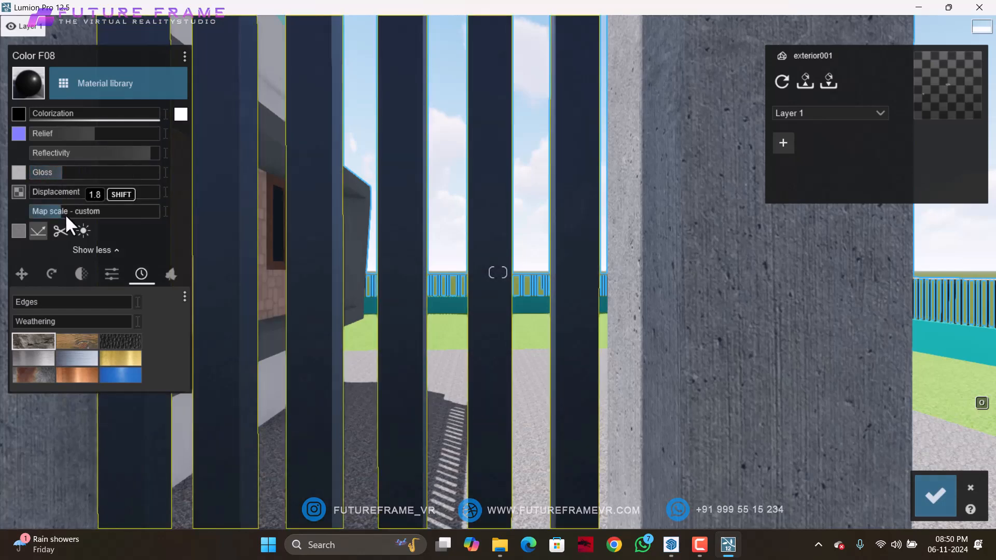
drag(139, 157, 81, 153)
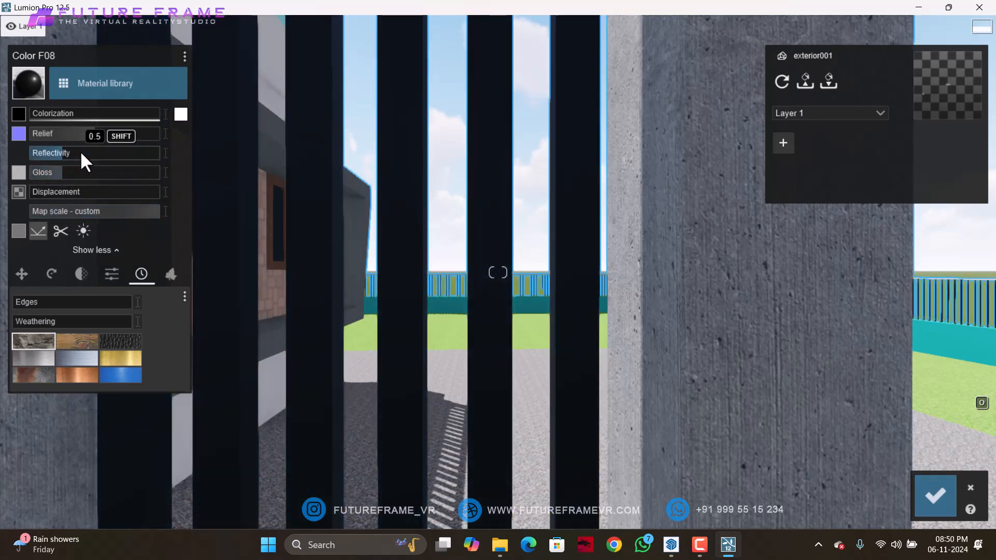
drag(148, 163, 156, 164)
drag(77, 169, 108, 187)
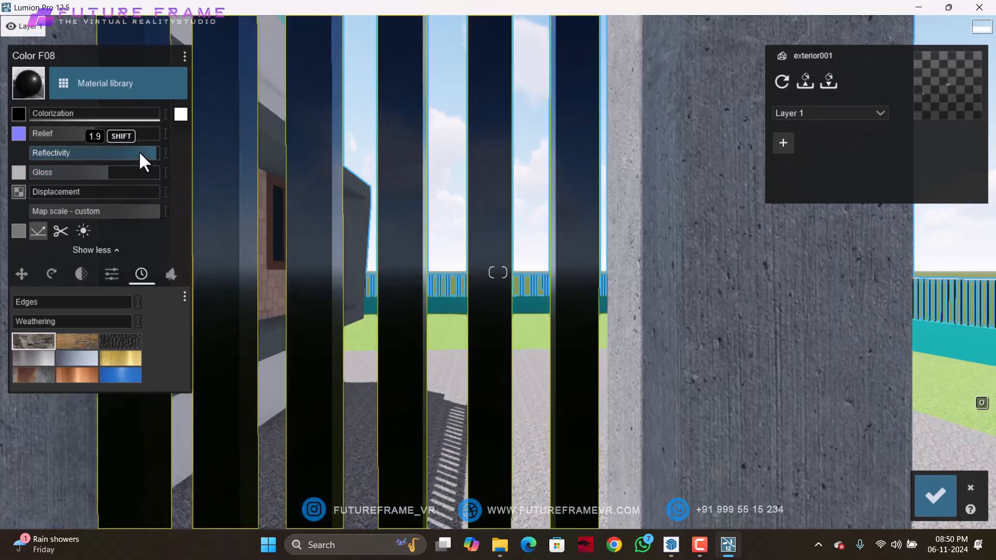
- Set the bar material's relief to 2.0, reduce its reflectivity to about mid-range, lower the gloss and save the changes
drag(139, 152, 173, 145)
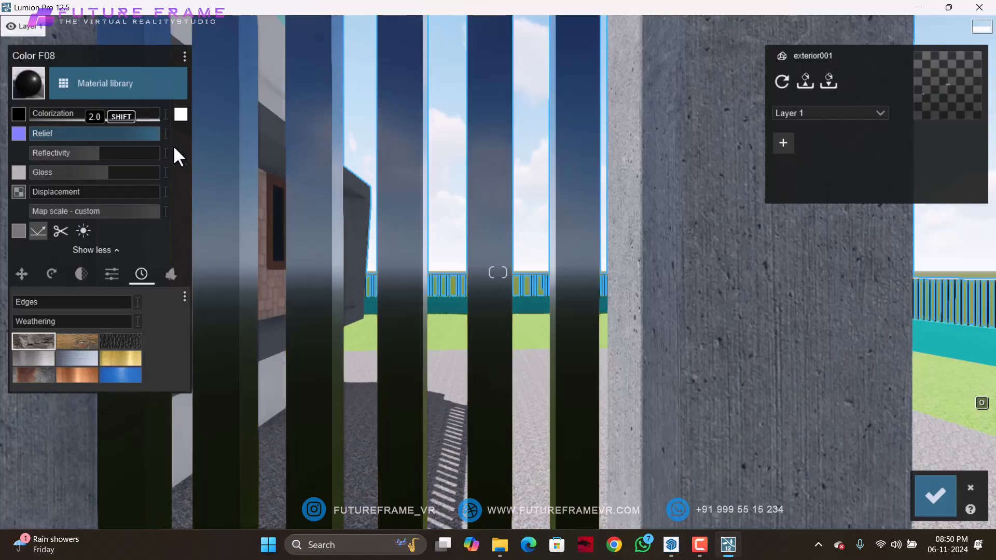
mouse_move(102, 213)
mouse_down()
mouse_move(70, 213)
mouse_move(118, 215)
mouse_up()
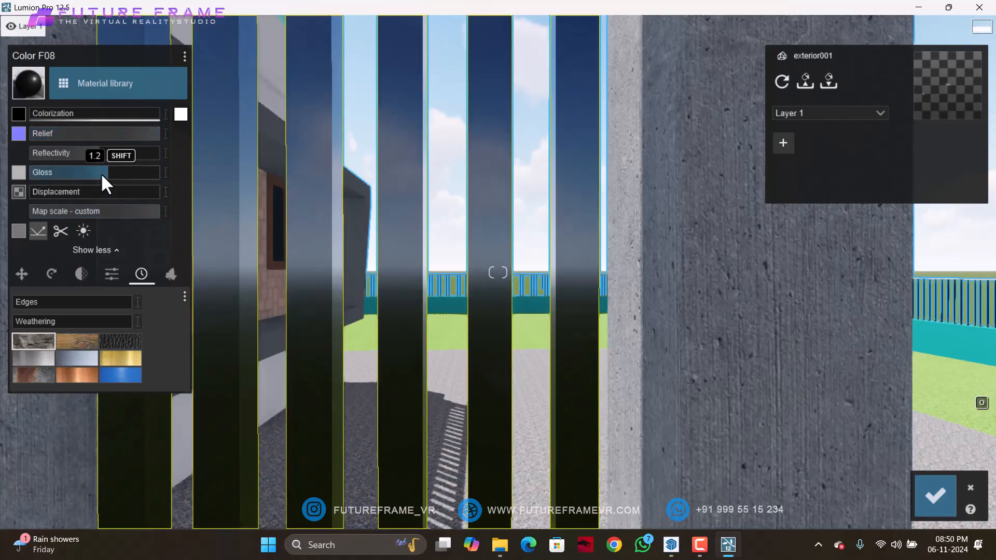
drag(101, 173, 74, 179)
right_drag(773, 345, 704, 356)
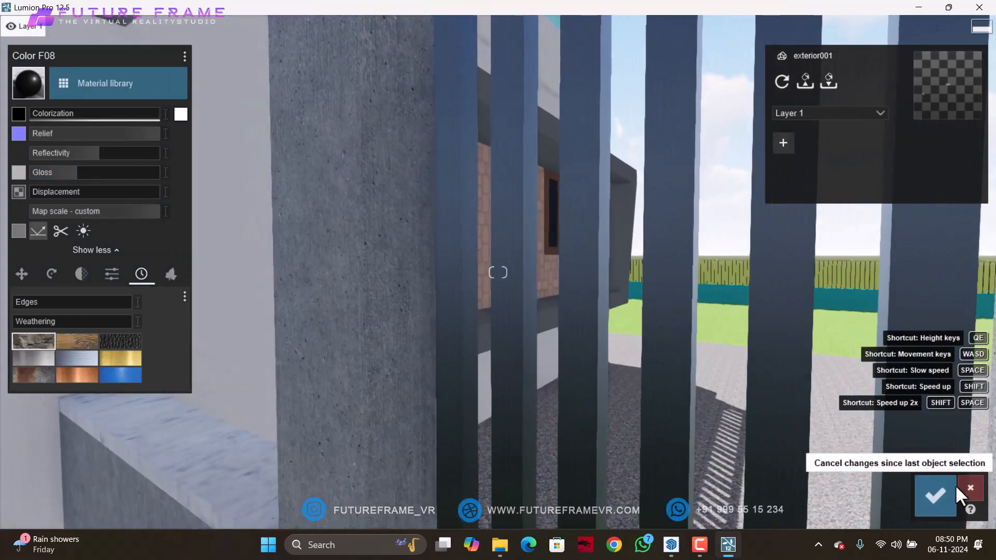
click(936, 492)
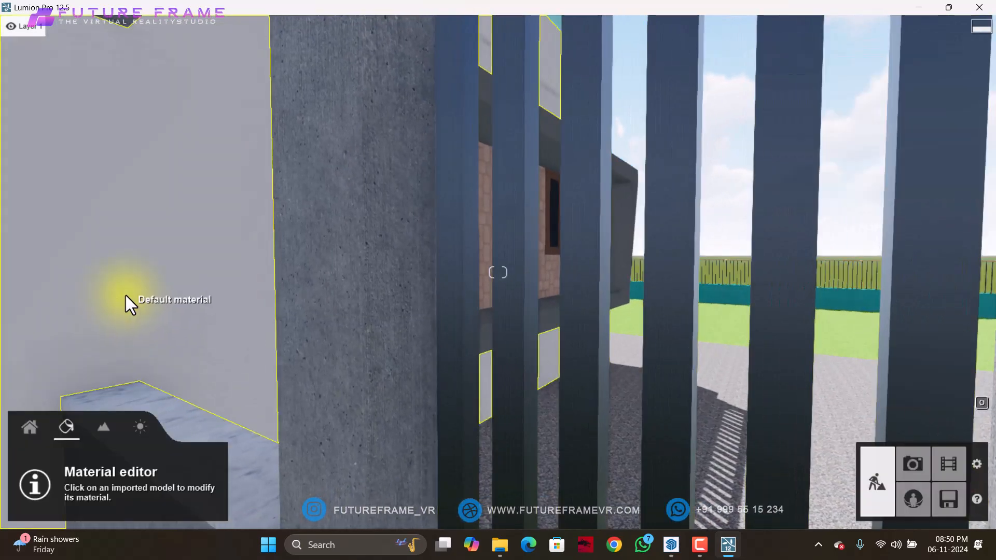
- Open the square inset panels of the wooden main door for material editing
right_drag(149, 289, 416, 270)
key(s)
key(w)
key(w)
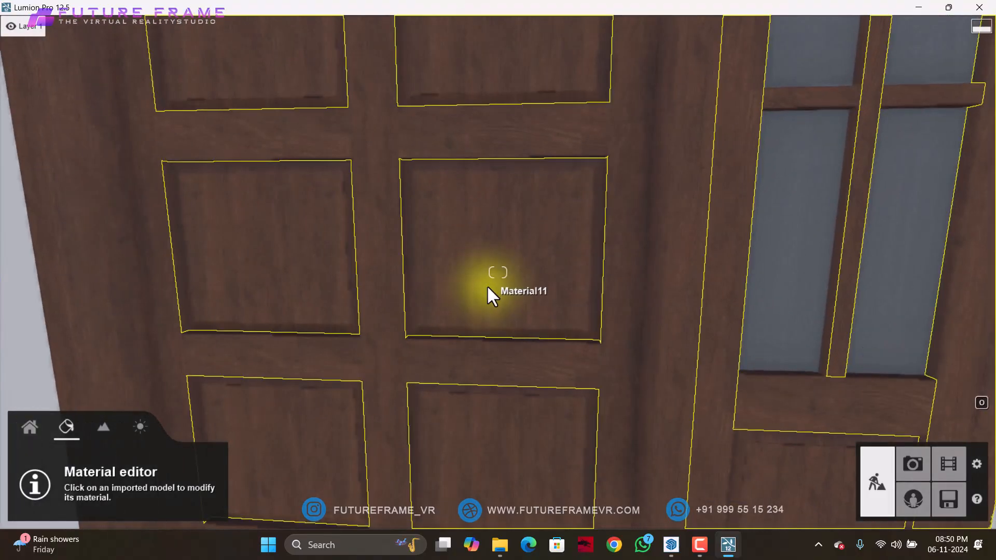
key(s)
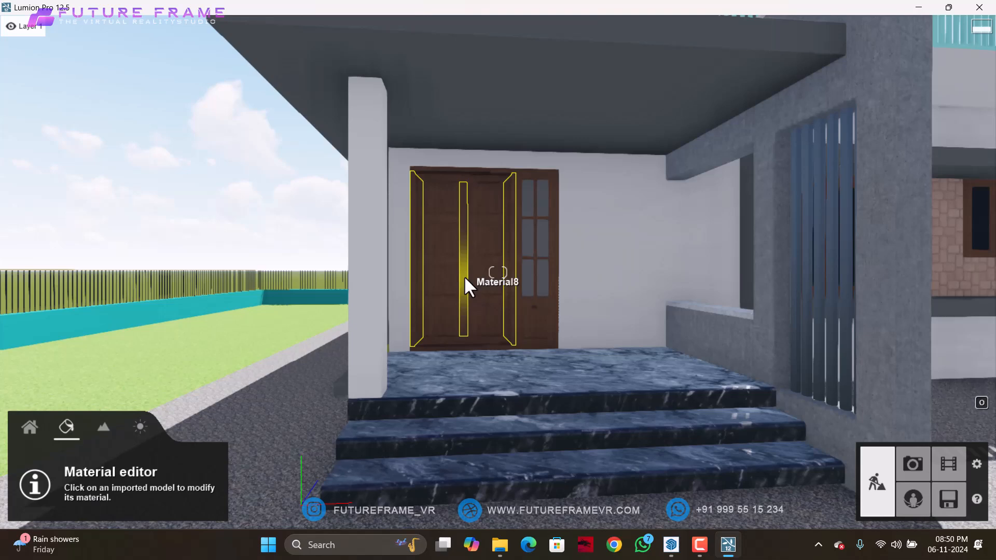
right_drag(464, 276, 459, 232)
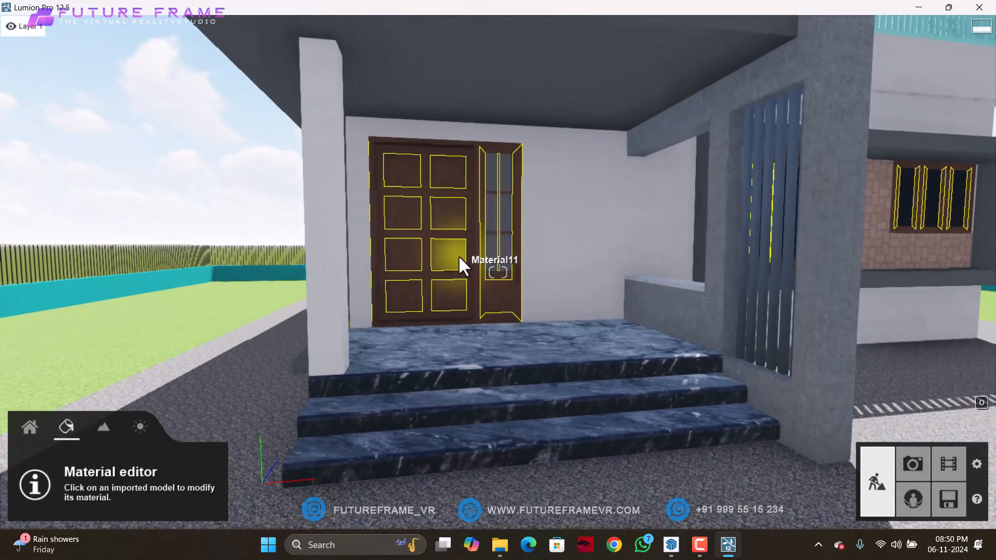
mouse_move(447, 257)
right_down()
mouse_move(437, 250)
mouse_move(448, 258)
right_up()
scroll(448, 257, up, 5)
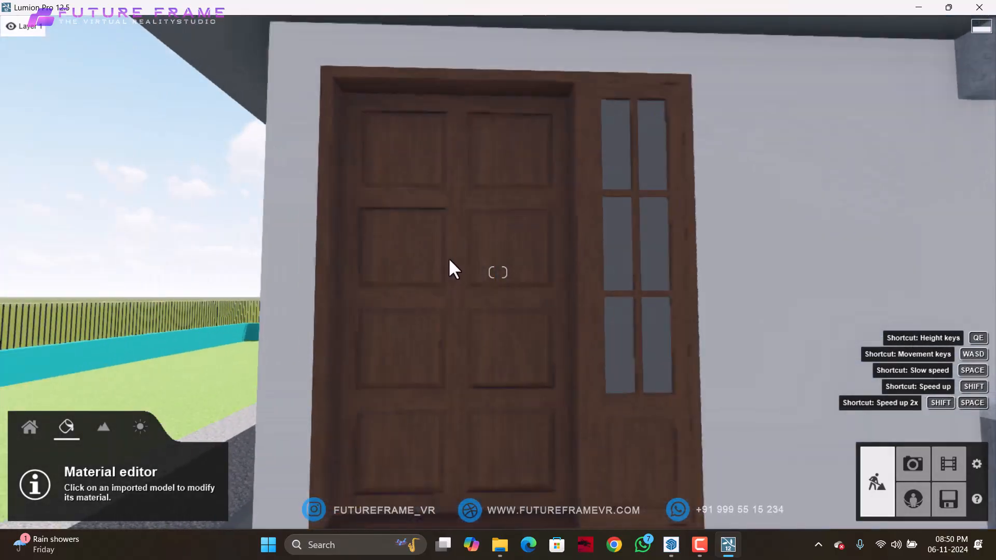
click(523, 400)
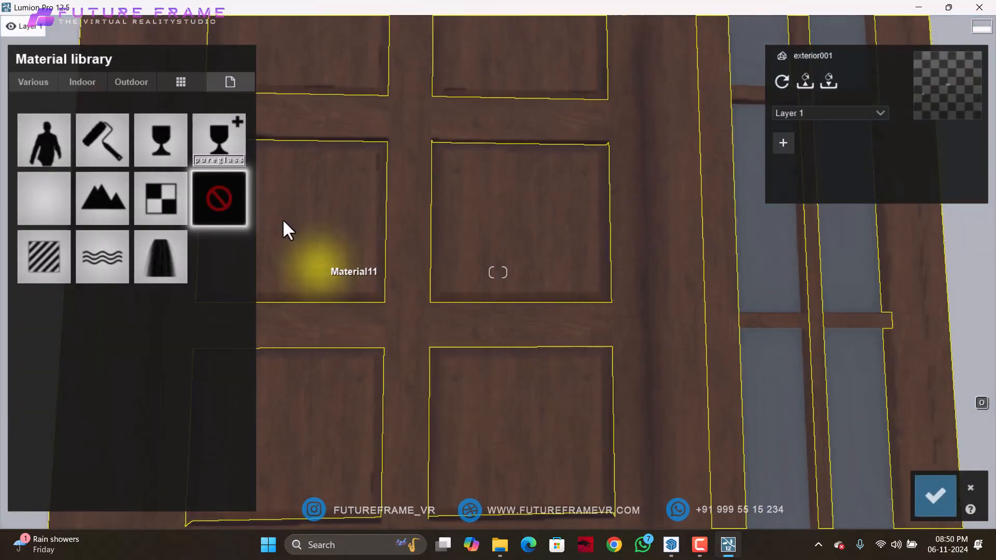
- Try a grey-brown plank wood and a glossy orange-brown wood from the indoor wood materials on the door panels
click(80, 83)
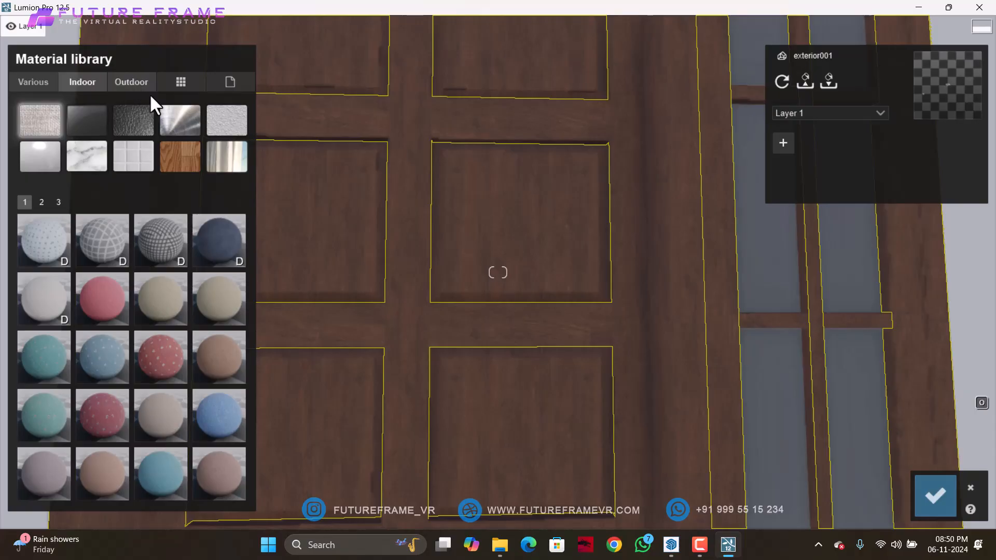
click(178, 161)
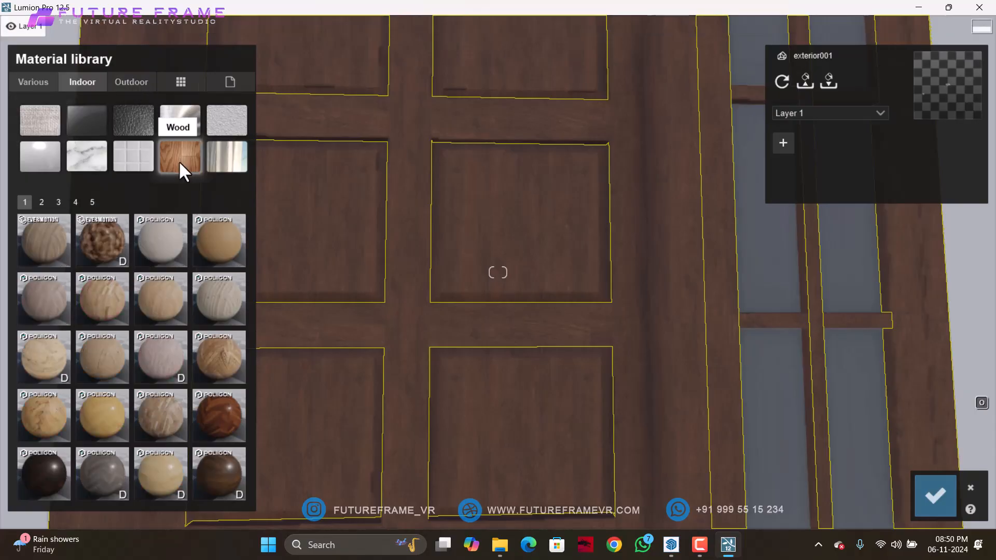
click(68, 257)
scroll(137, 319, down, 1)
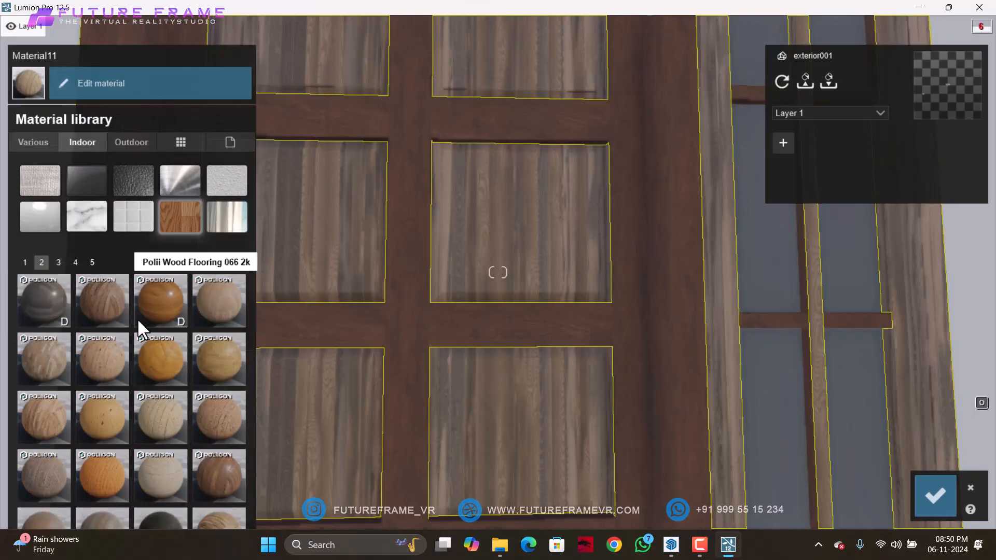
click(140, 304)
scroll(140, 304, down, 1)
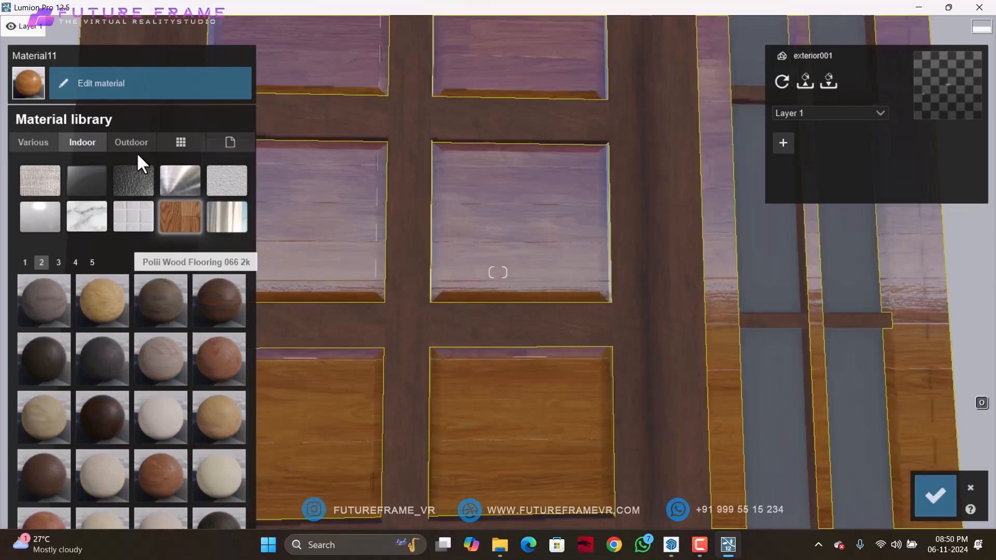
- Compare red and light outdoor wood materials on the door panels and apply the pale cream wood
click(137, 142)
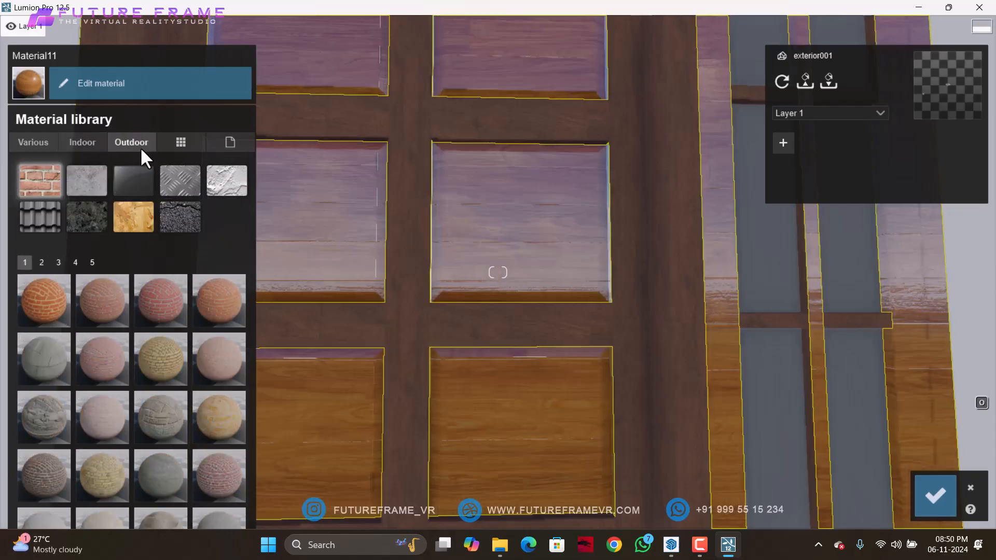
click(132, 227)
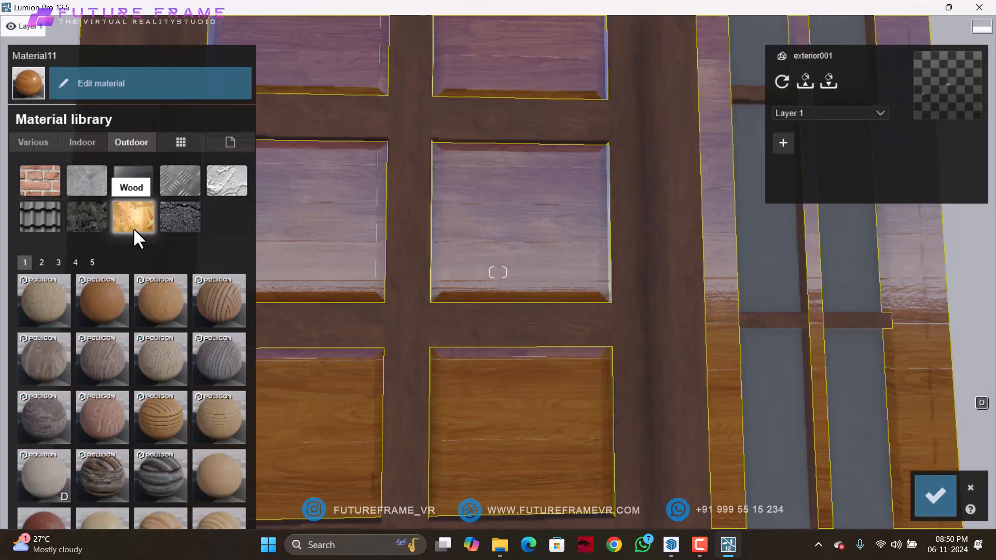
scroll(113, 298, down, 2)
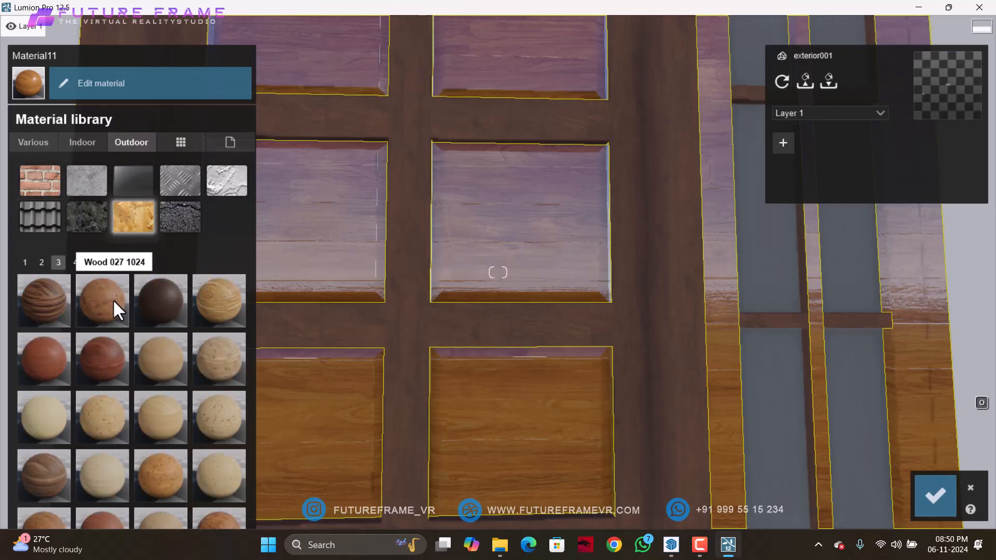
click(58, 359)
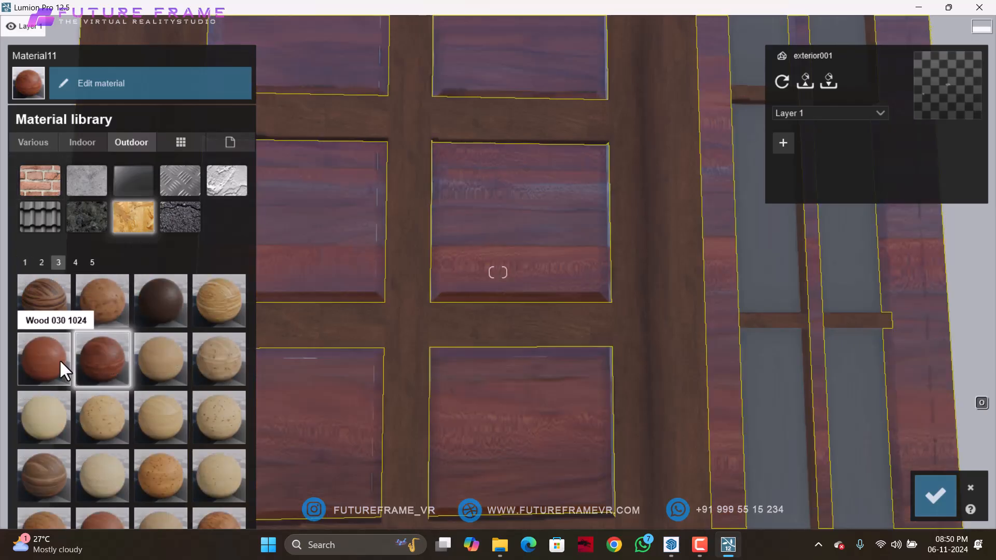
click(154, 418)
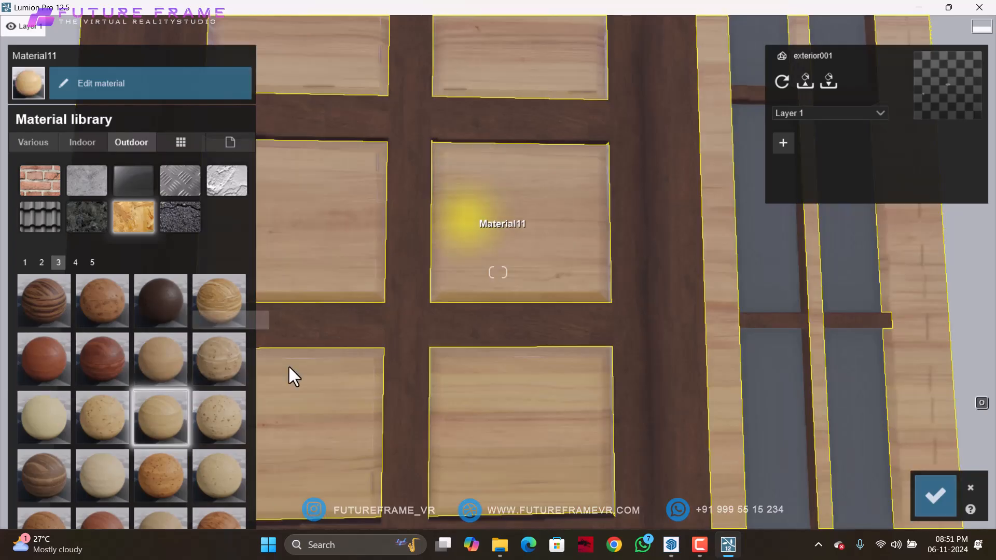
click(113, 468)
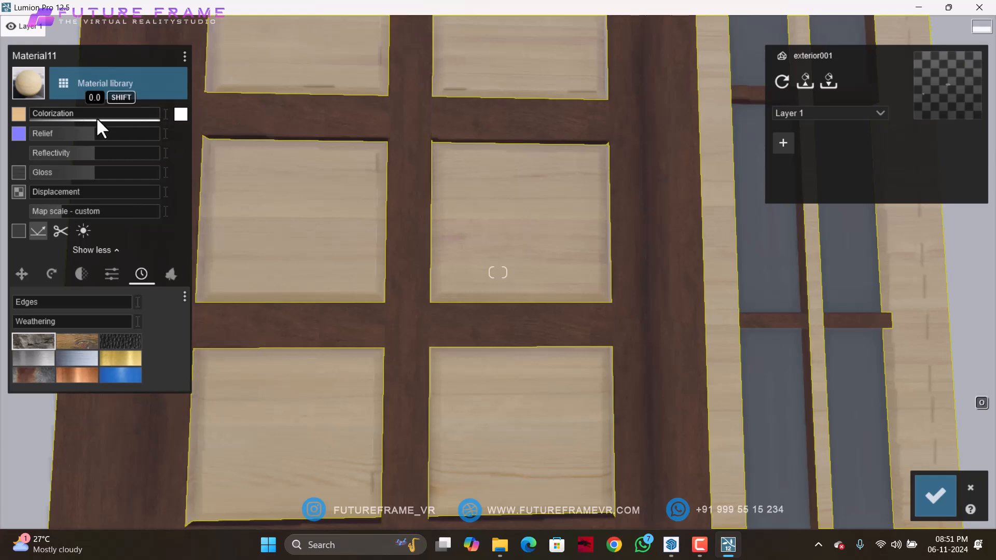
- Colorize the door panels' cream wood black at about one-third strength
click(181, 115)
mouse_move(238, 136)
mouse_down()
mouse_move(202, 161)
mouse_move(200, 174)
mouse_up()
drag(60, 118, 74, 127)
right_drag(270, 123, 277, 150)
scroll(279, 151, down, 6)
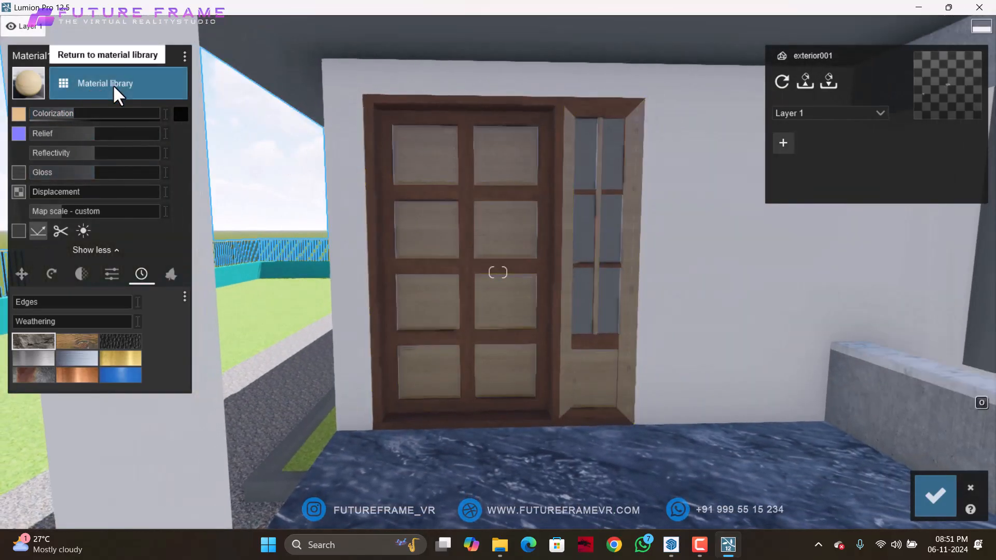
- Try the outdoor wood material Wood 032 1024 on the door panels and open its colorization colour for editing
click(113, 84)
click(167, 353)
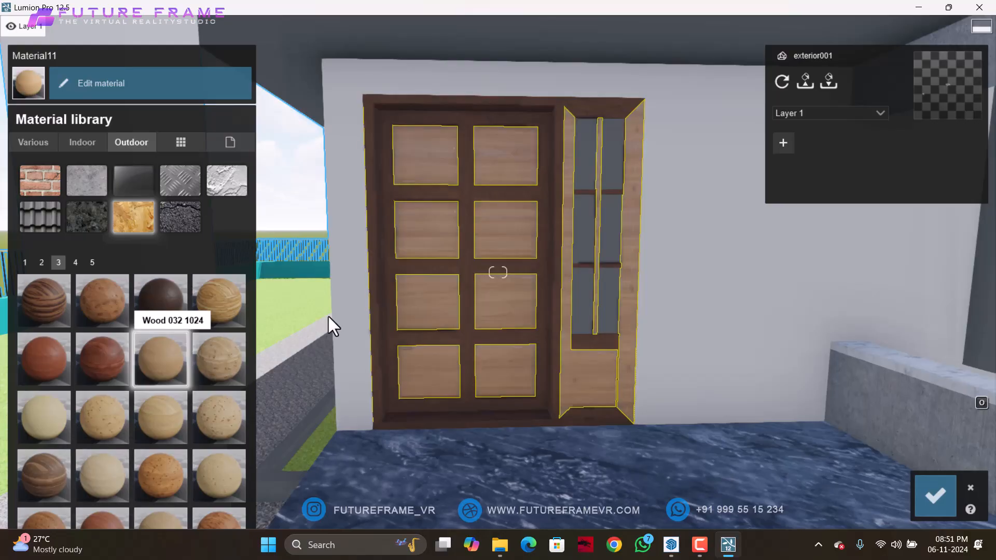
scroll(438, 268, up, 3)
scroll(438, 269, up, 3)
click(495, 223)
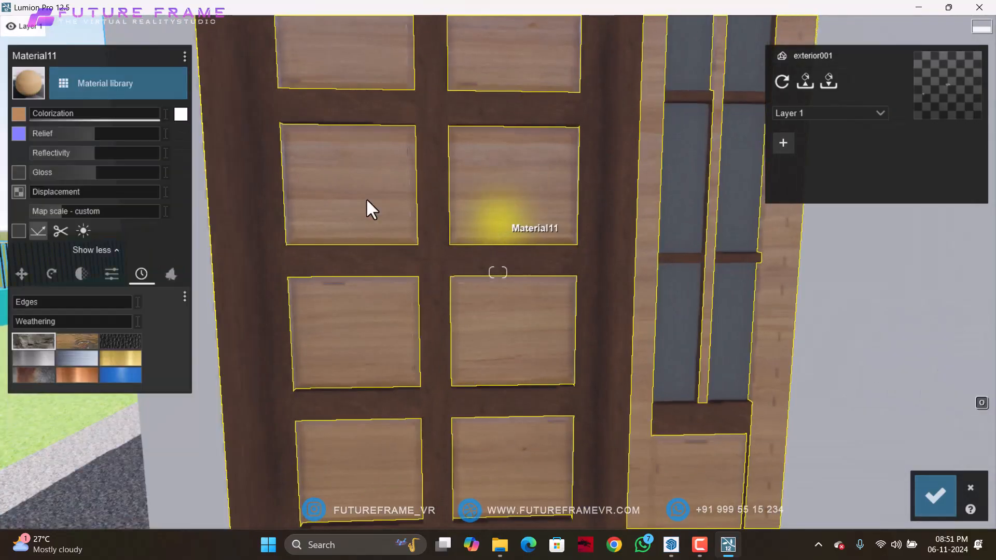
click(181, 115)
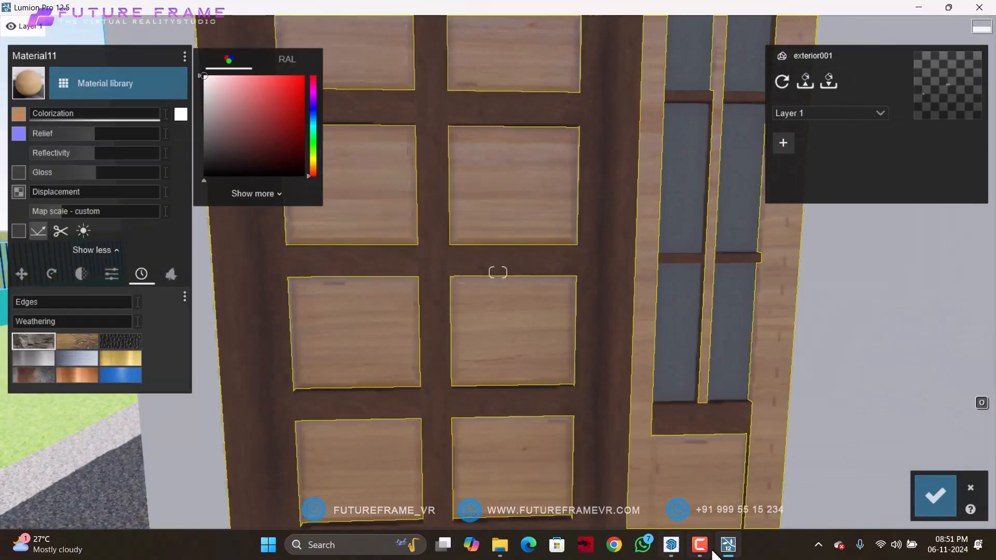
- Recolour the wall's default material near-black, and discard all unsaved material changes on the house model
click(698, 545)
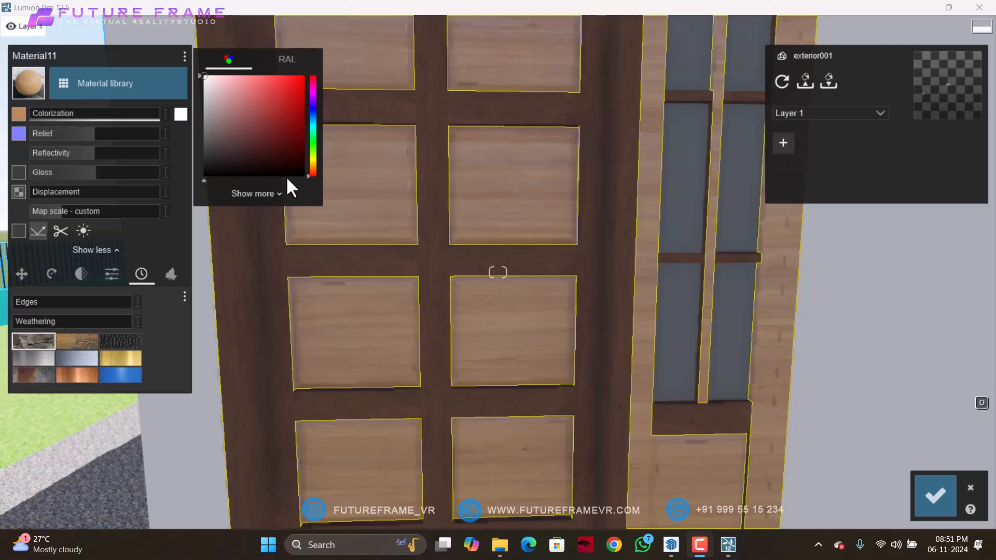
click(179, 122)
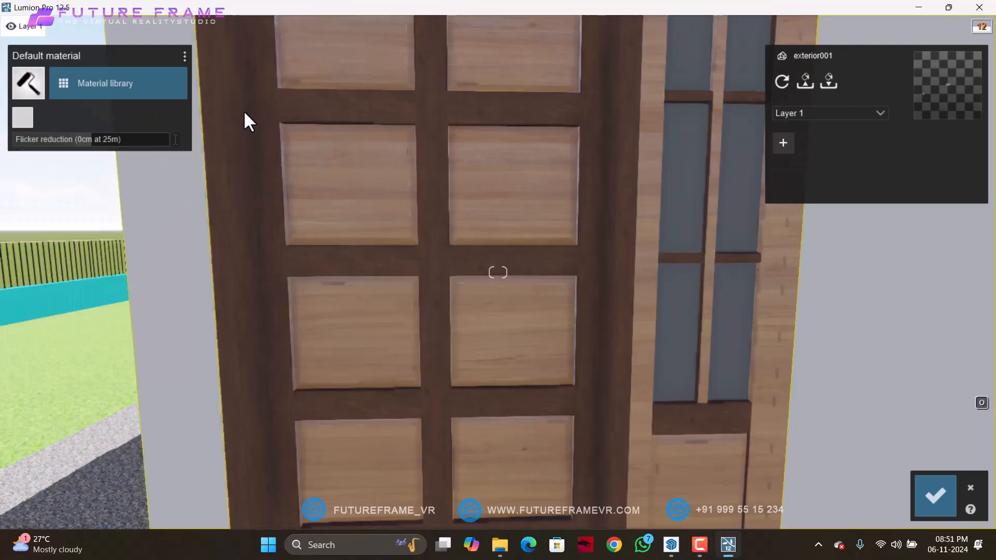
click(22, 118)
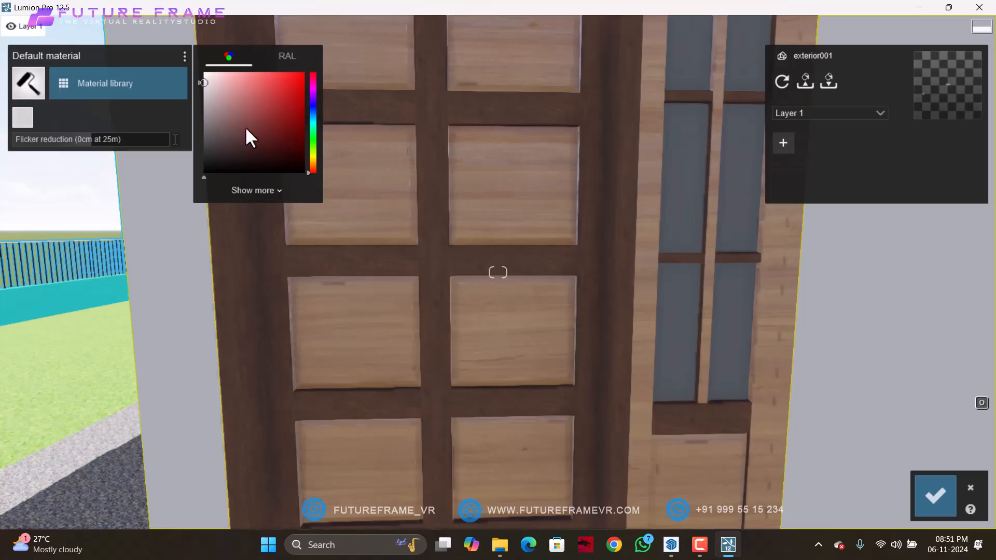
click(221, 174)
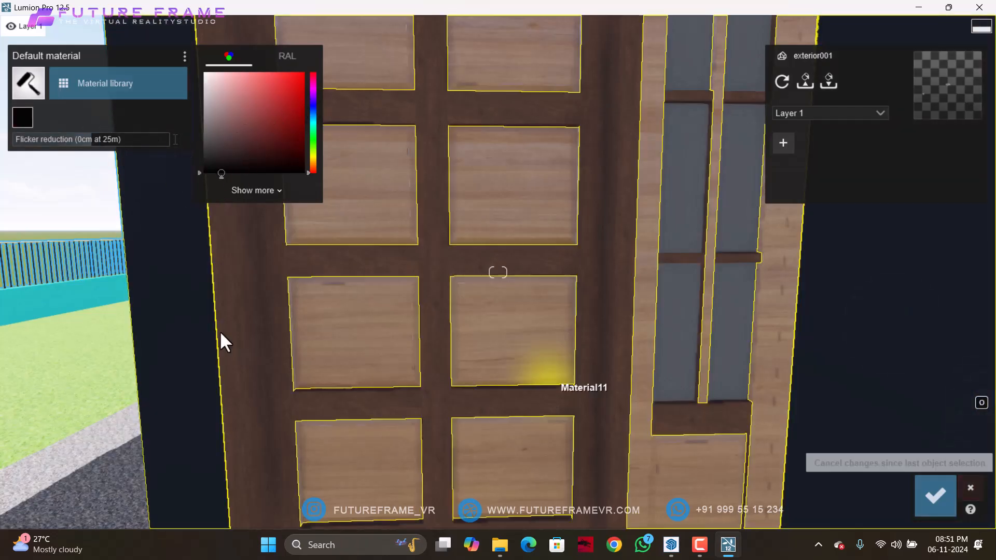
click(971, 493)
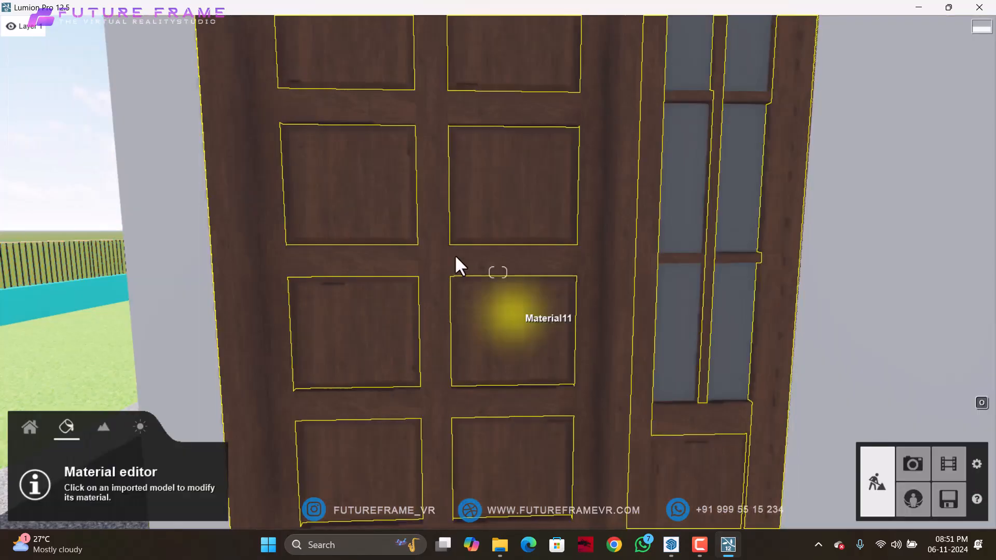
- Apply the outdoor wood material Wood 020 1024 to the inset panels of the main door
click(413, 239)
click(137, 89)
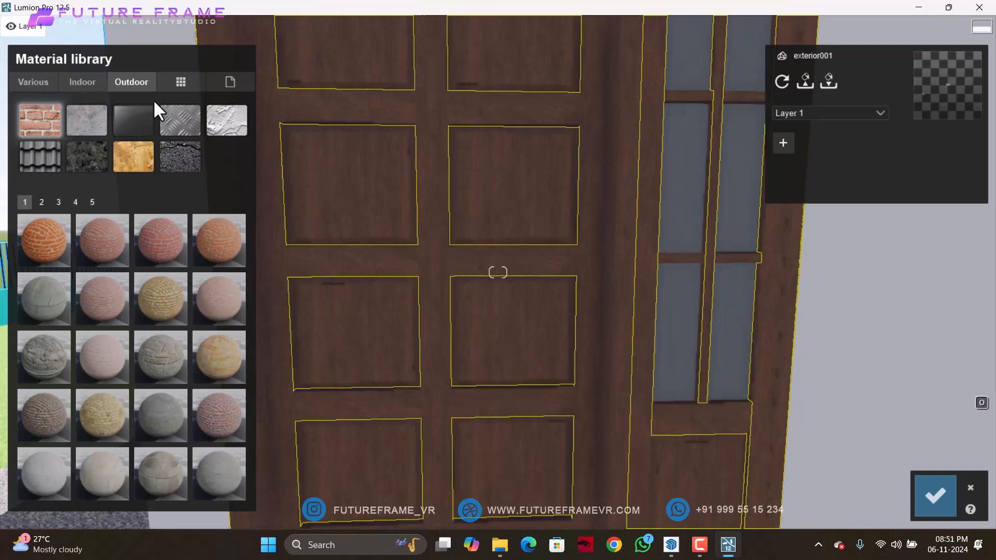
click(132, 158)
scroll(167, 422, down, 1)
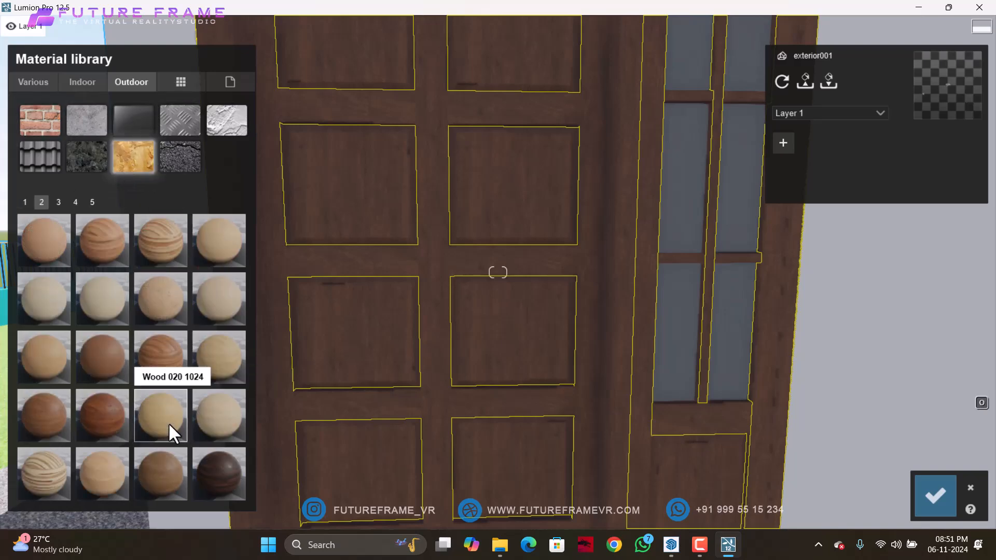
click(182, 413)
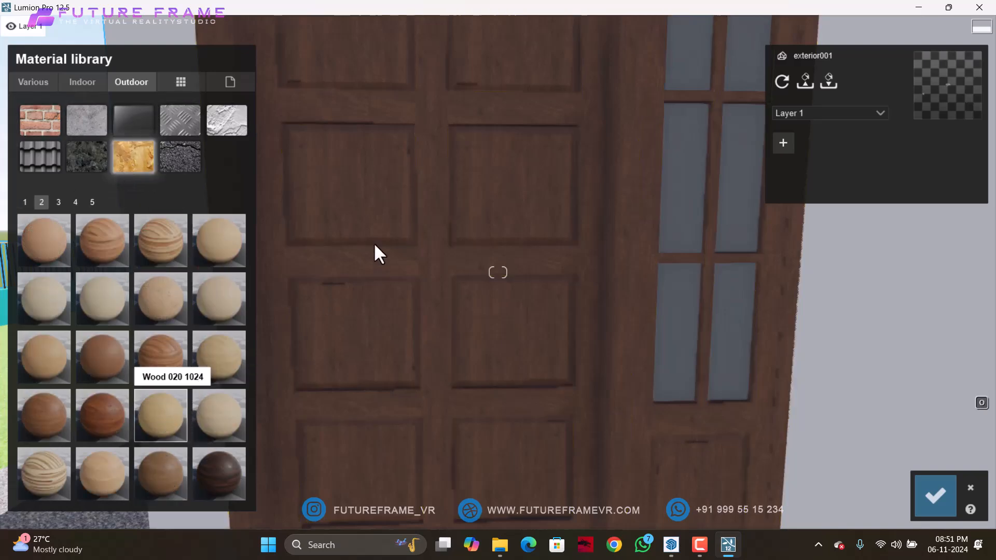
click(368, 222)
- Colorize the panel wood black at about one-third strength and rotate its texture pitch by about a quarter turn
click(180, 115)
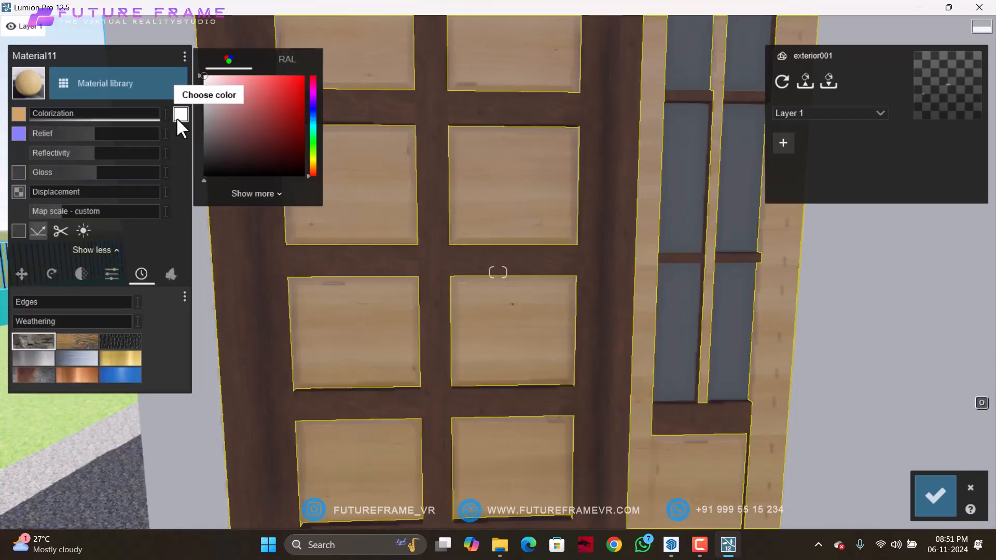
drag(270, 93, 319, 89)
drag(130, 113, 73, 121)
click(181, 114)
click(203, 177)
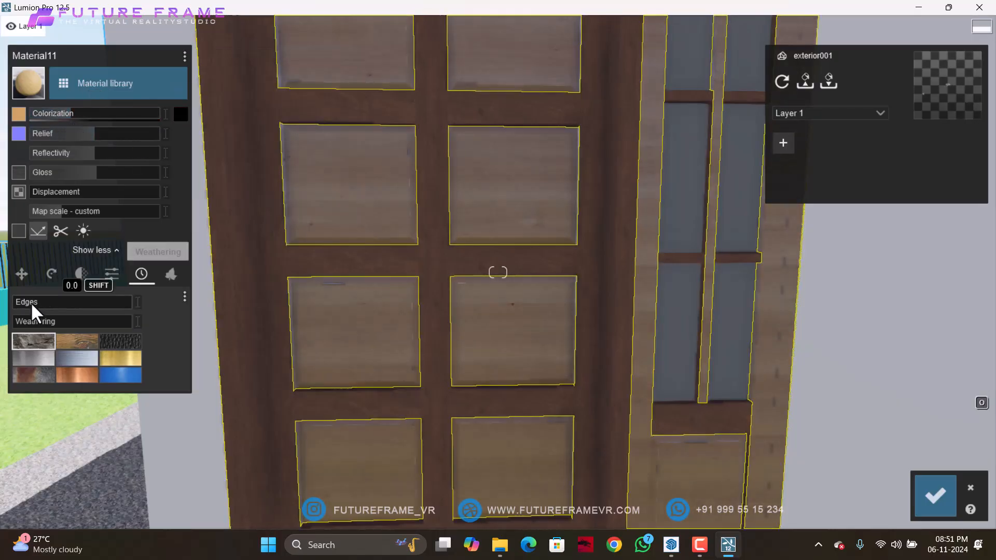
click(50, 272)
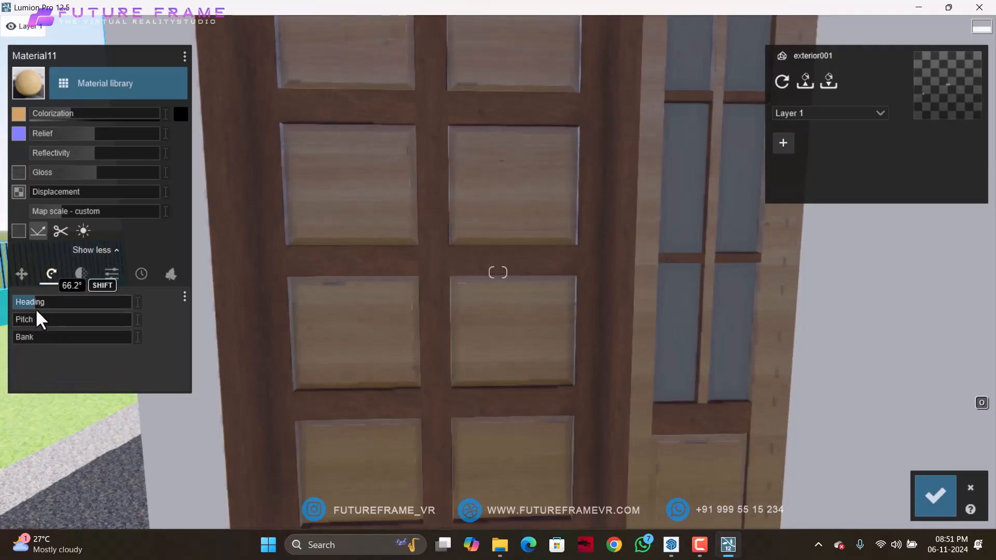
drag(24, 320, 56, 342)
- Inspect the new wood on the house's window frames and main door, and save the material changes
right_drag(581, 405, 451, 410)
key(w)
key(s)
right_drag(415, 254, 571, 317)
key(s)
right_drag(428, 275, 478, 249)
key(w)
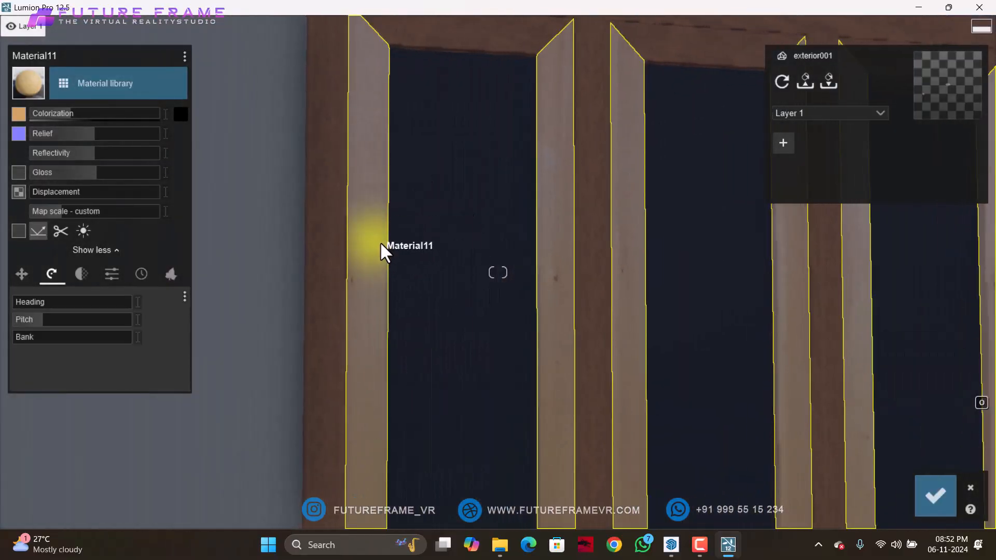
key(s)
key(s)
right_drag(406, 276, 672, 332)
key(w)
key(w)
click(932, 497)
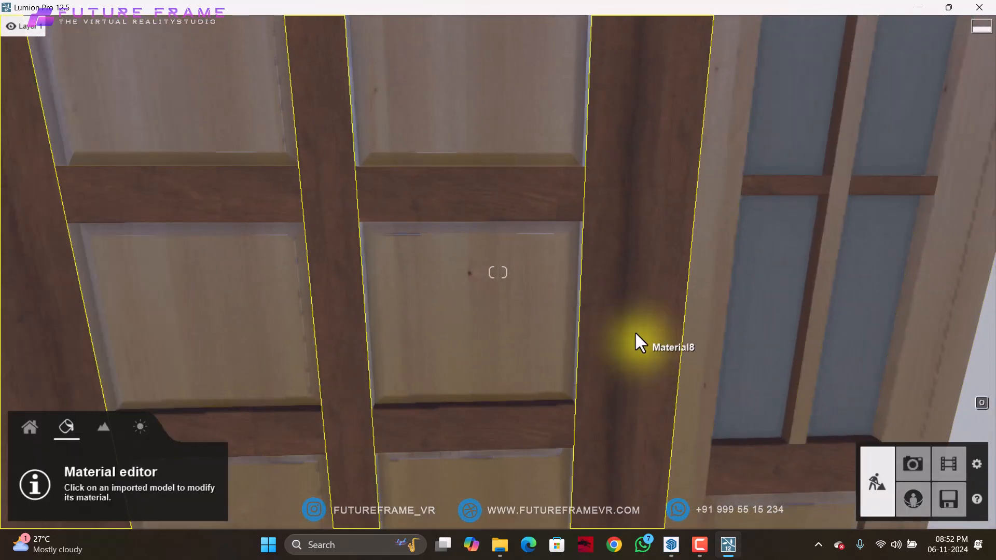
click(494, 398)
click(131, 83)
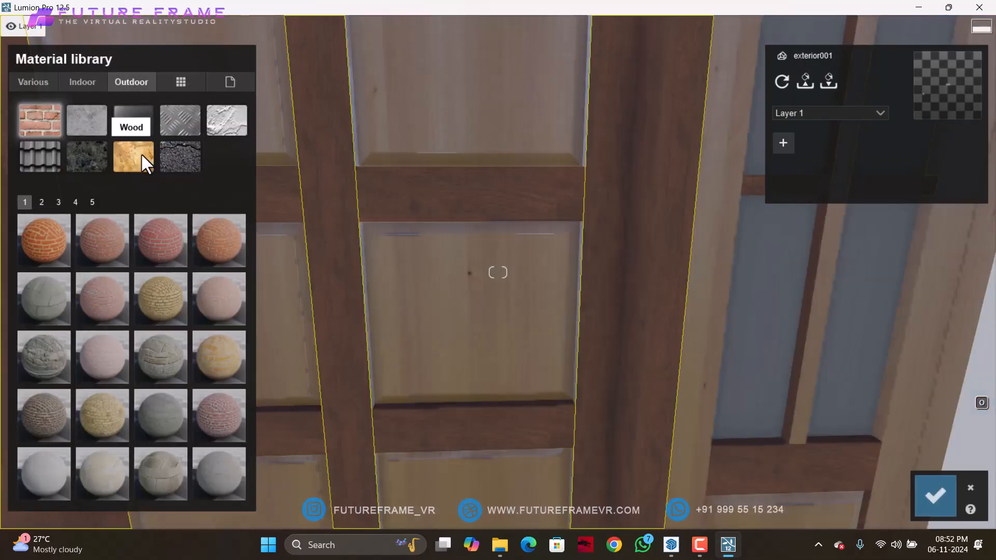
scroll(164, 449, down, 1)
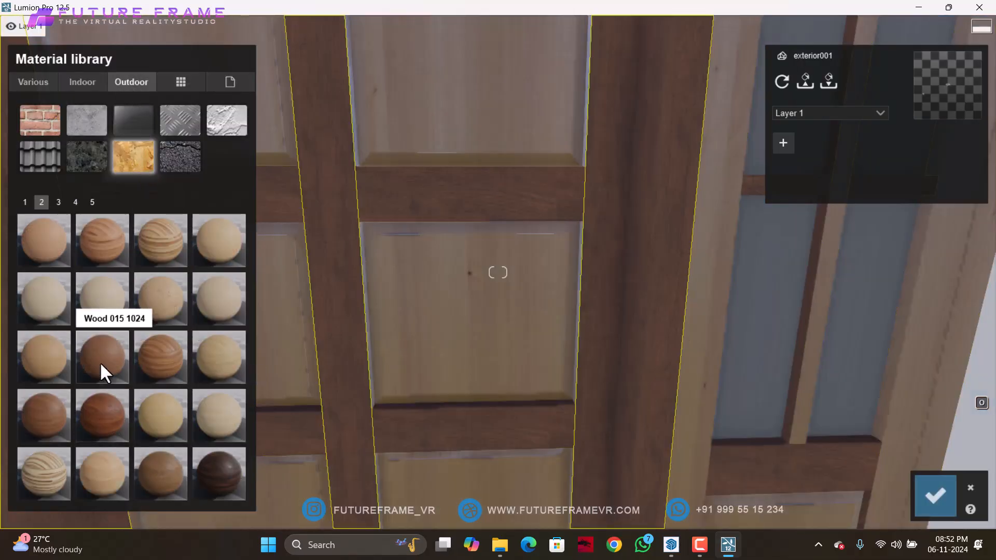
- Copy the wood material of the door's inset panels
click(454, 330)
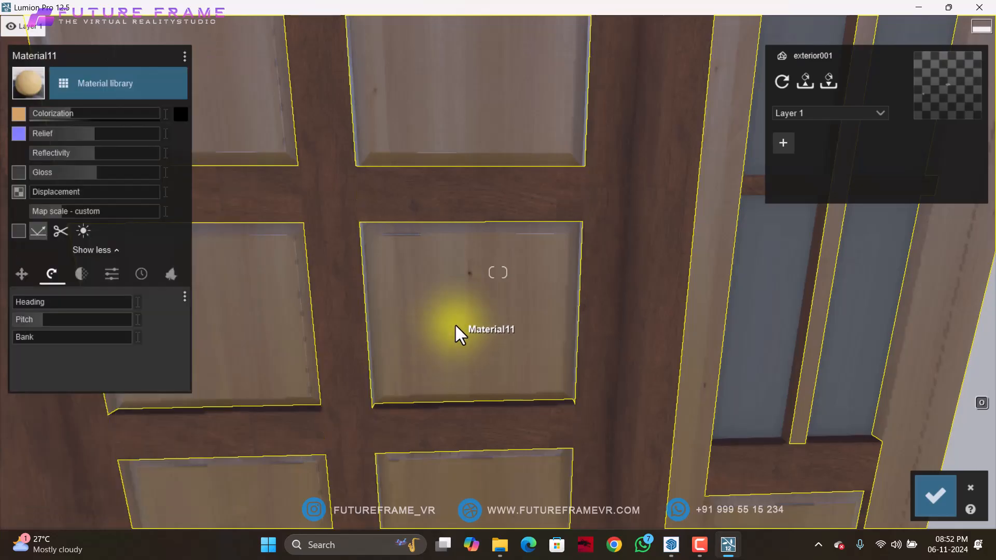
click(185, 56)
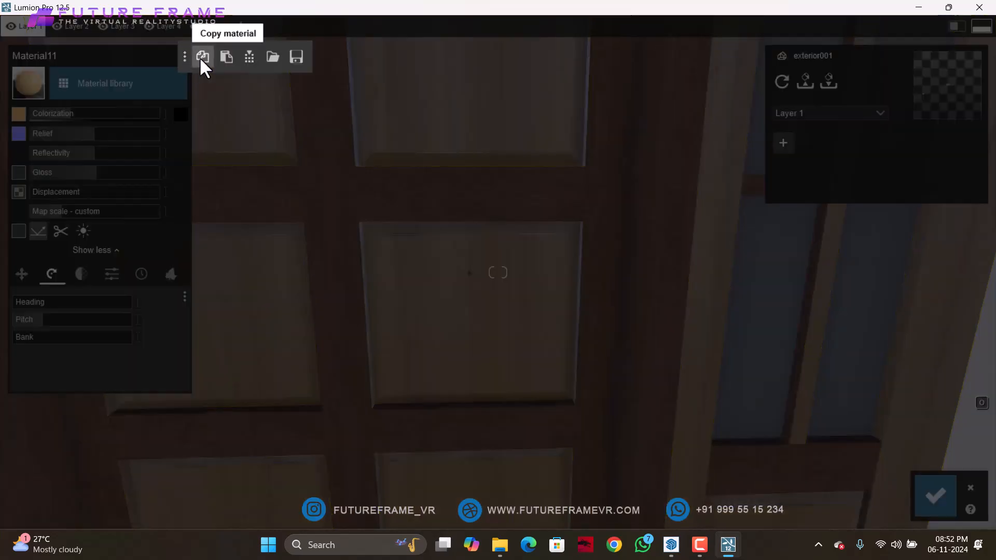
click(202, 57)
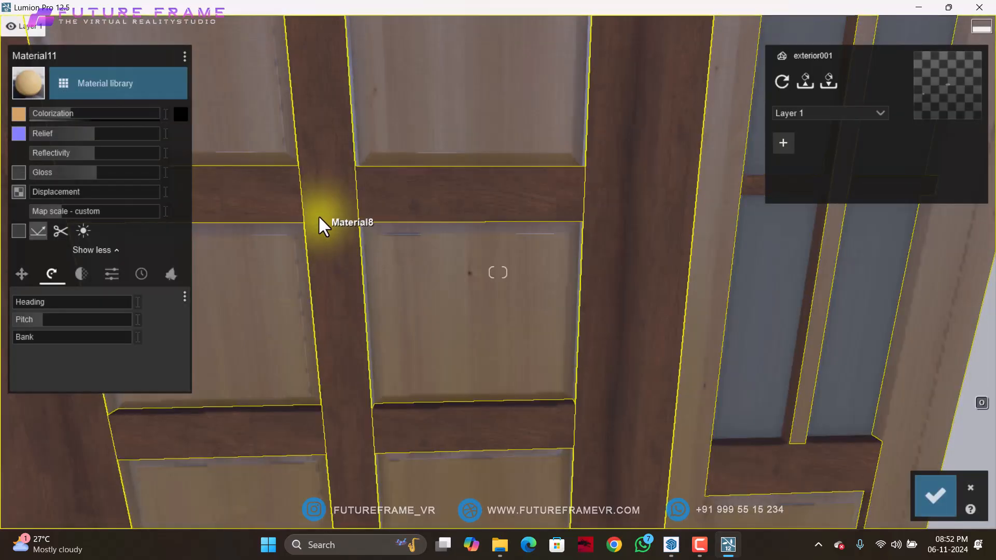
- Try the Billboard material on the door's vertical frame members and replace it with the plain colour material
click(329, 192)
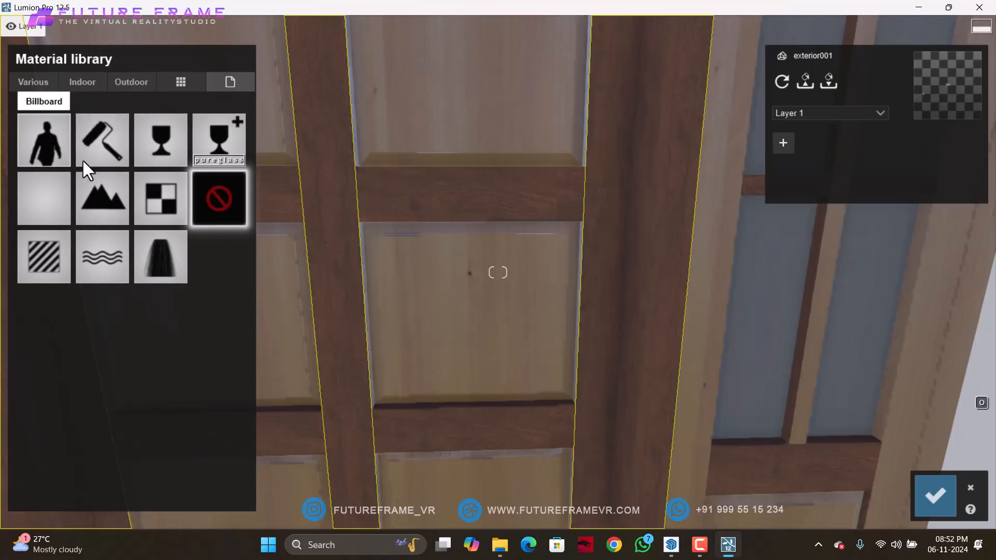
click(56, 150)
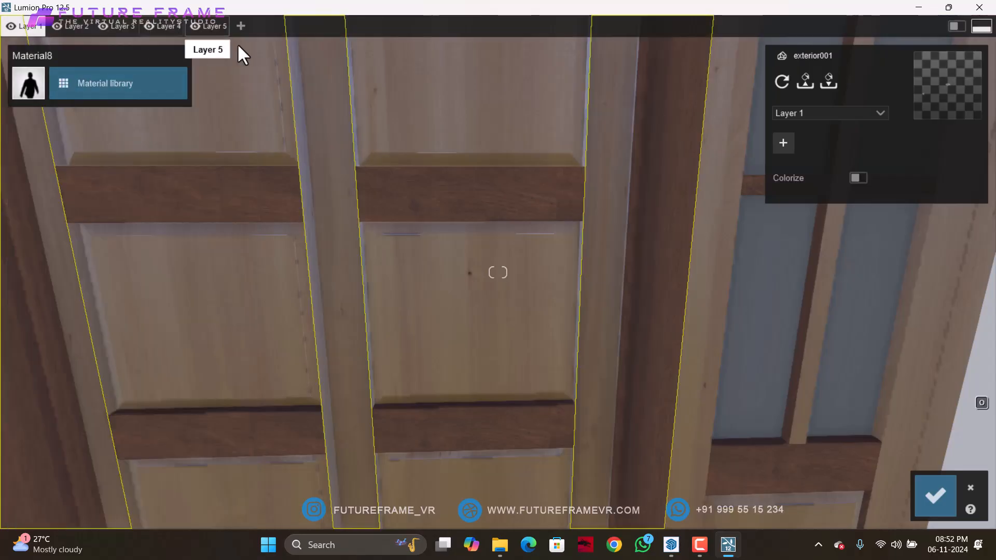
click(157, 83)
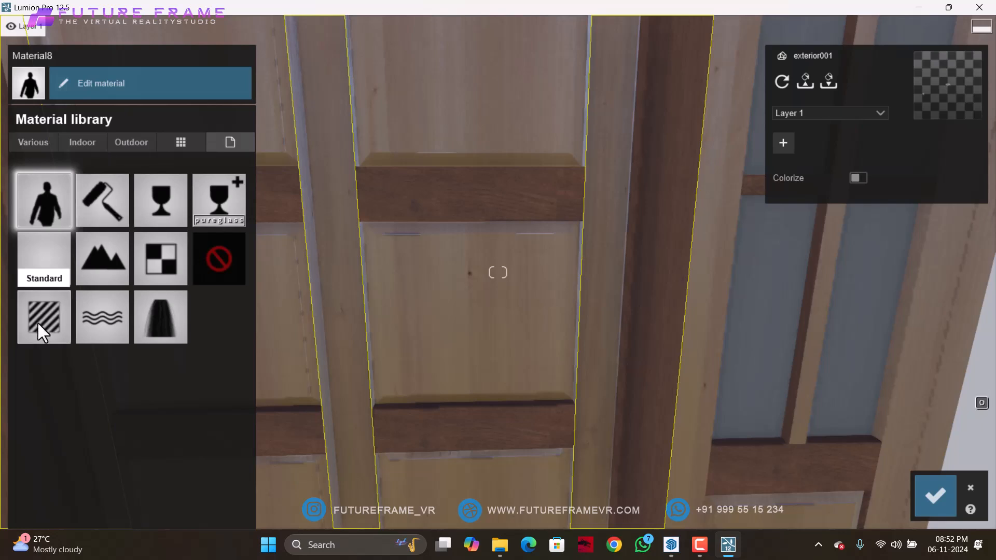
click(113, 201)
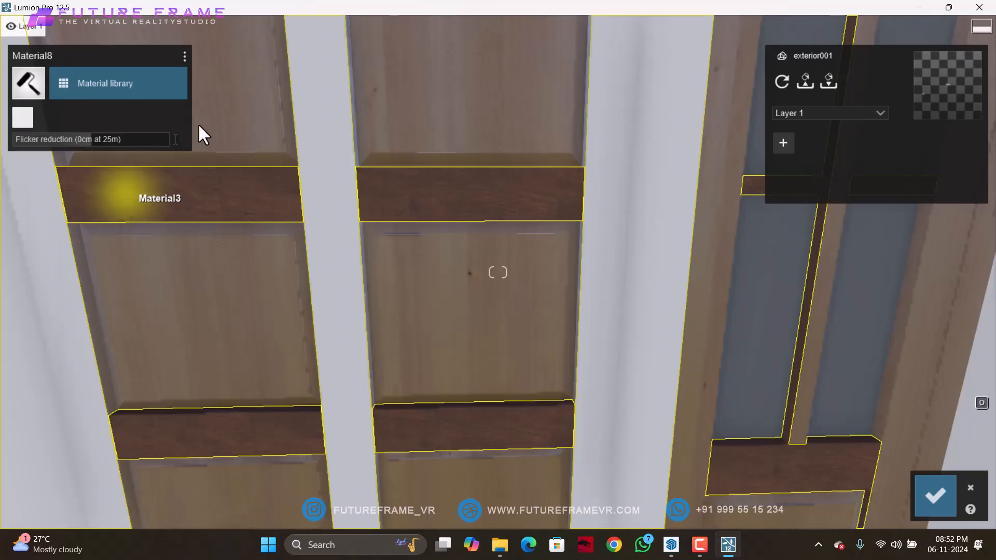
- Paste the copied panel wood onto the door's vertical frame members and save the changes
click(187, 56)
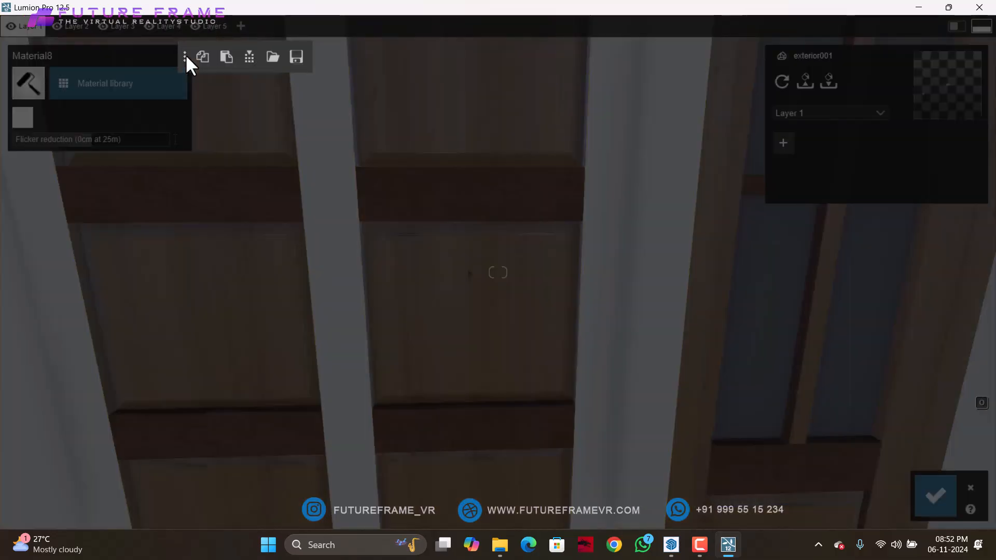
click(226, 57)
mouse_move(437, 379)
right_down()
mouse_move(438, 363)
mouse_move(438, 373)
right_up()
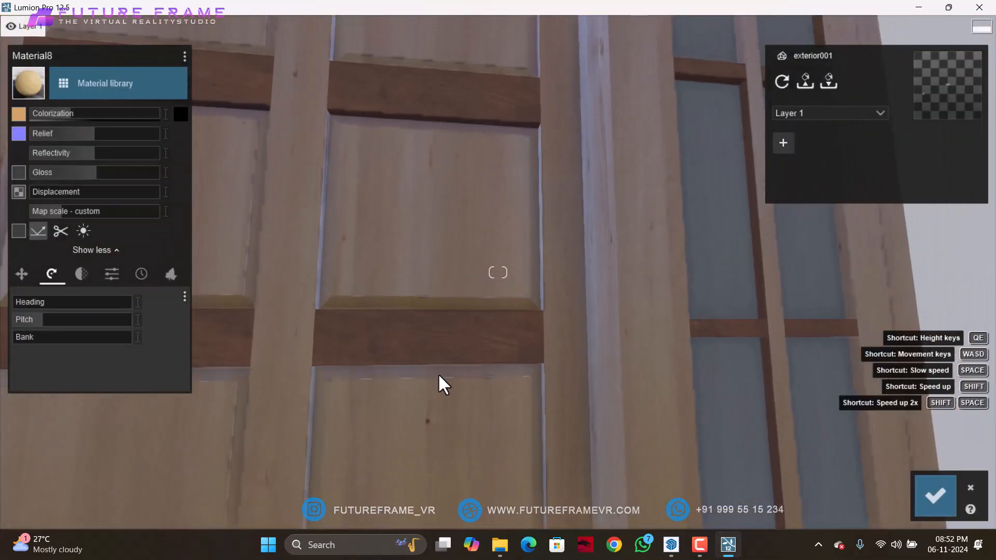
click(935, 504)
- Give the door's horizontal rails and sidelight bars a plain colour material, paste the copied panel wood over it and save
click(449, 331)
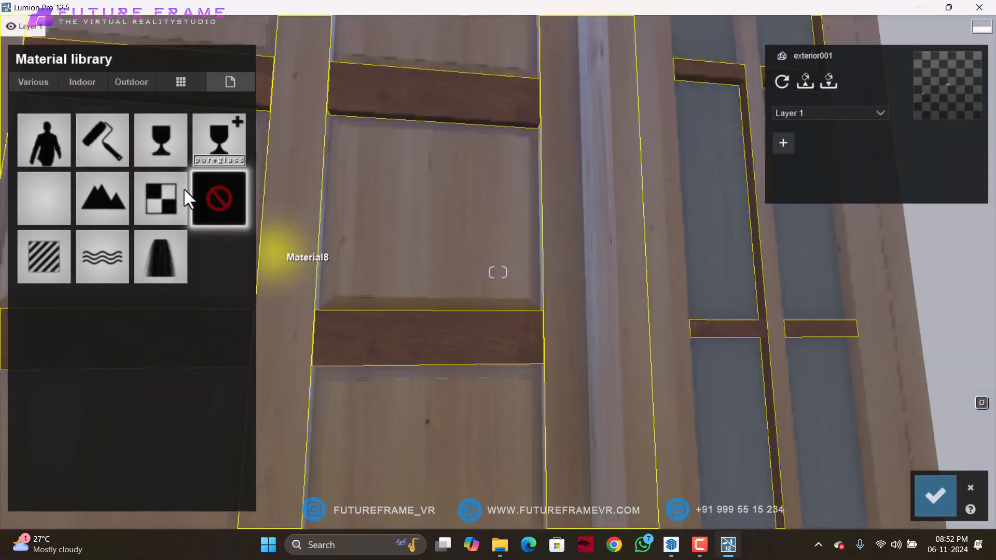
click(112, 141)
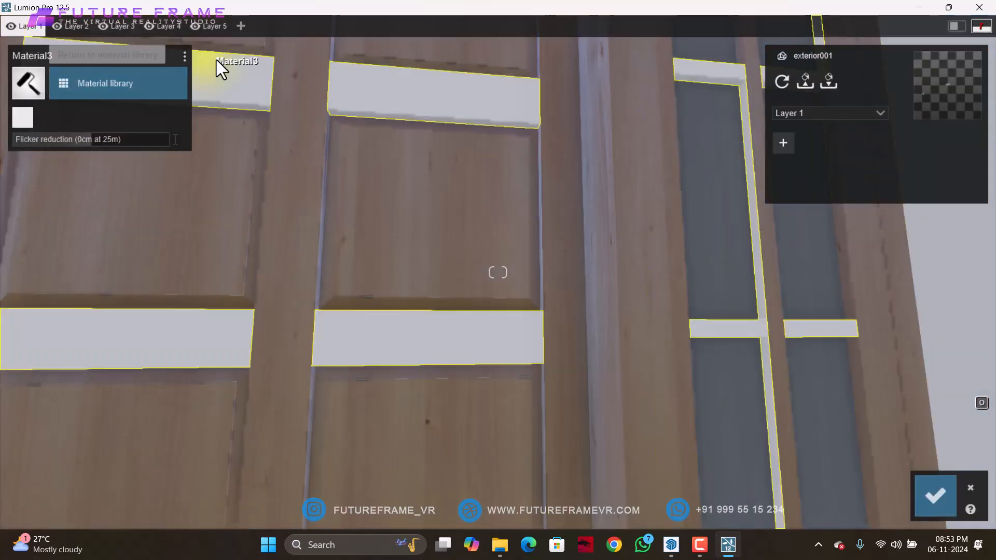
click(185, 57)
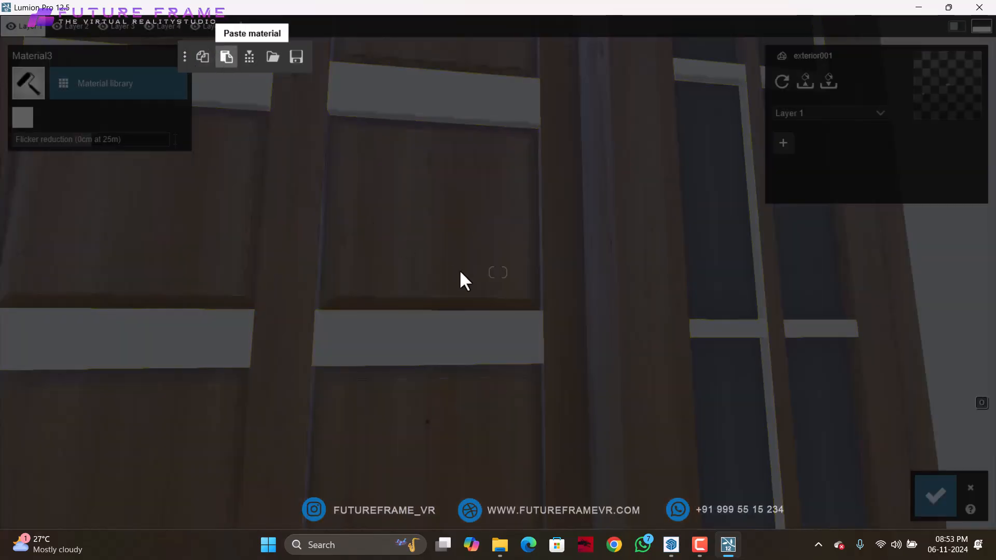
right_drag(460, 272, 370, 308)
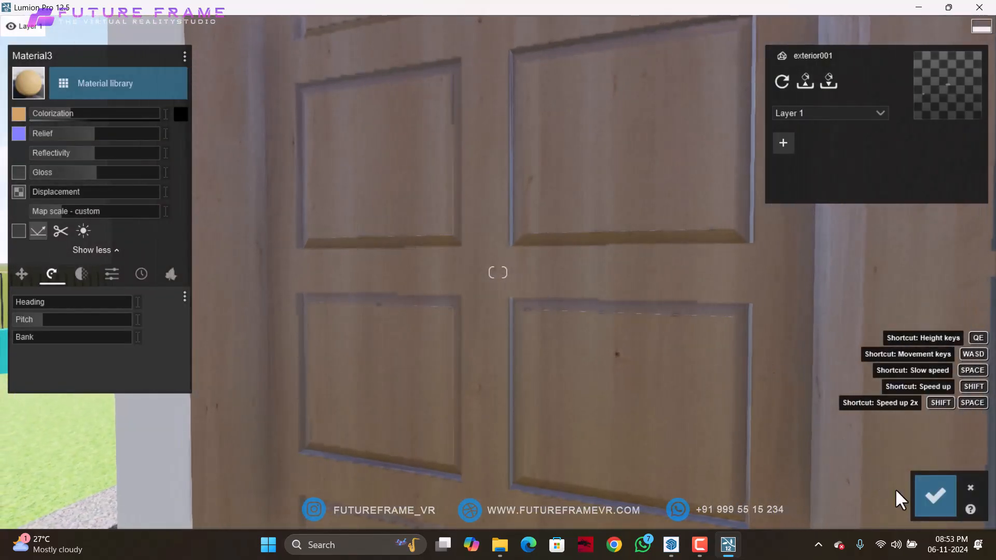
click(936, 497)
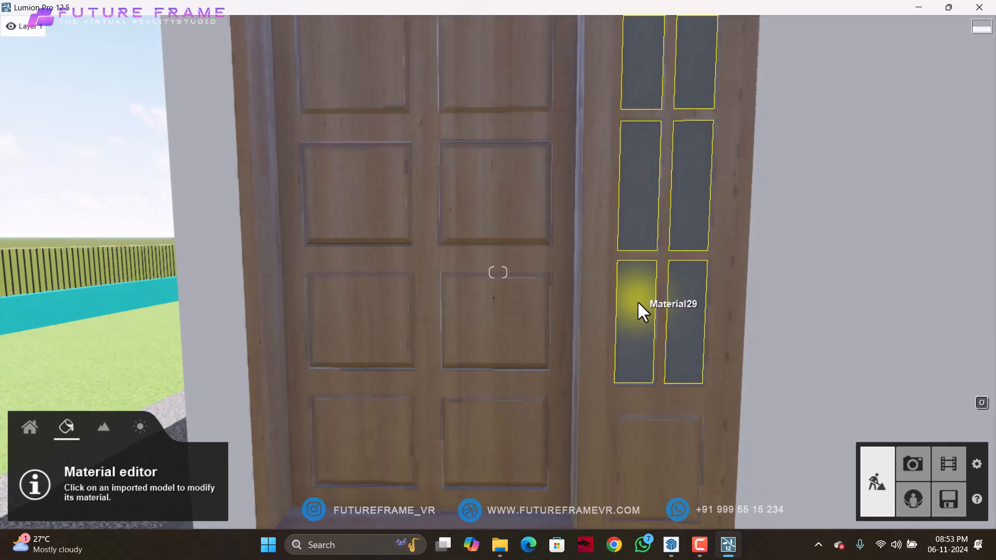
- Give the glass panes of the door's sidelight the standard Glass material
right_drag(617, 313, 607, 312)
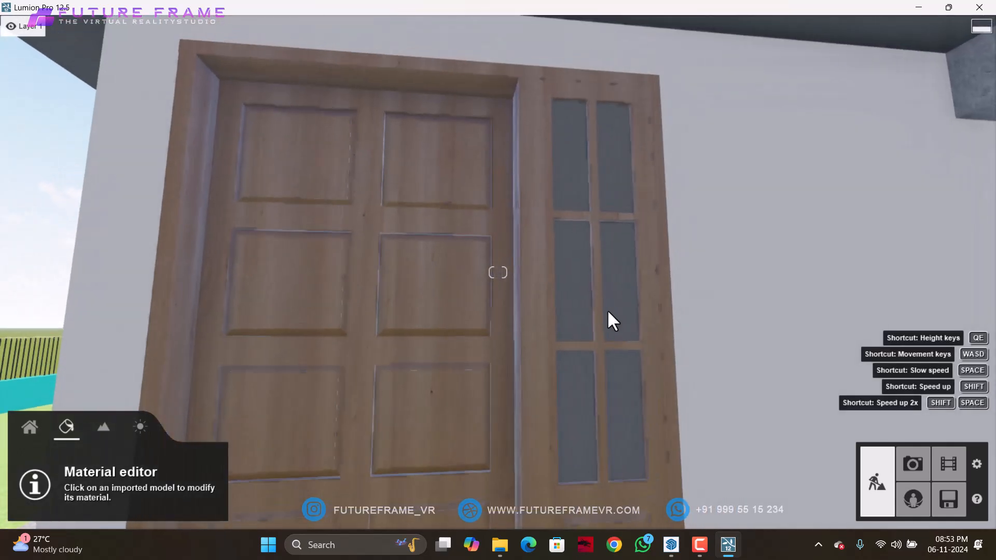
click(575, 290)
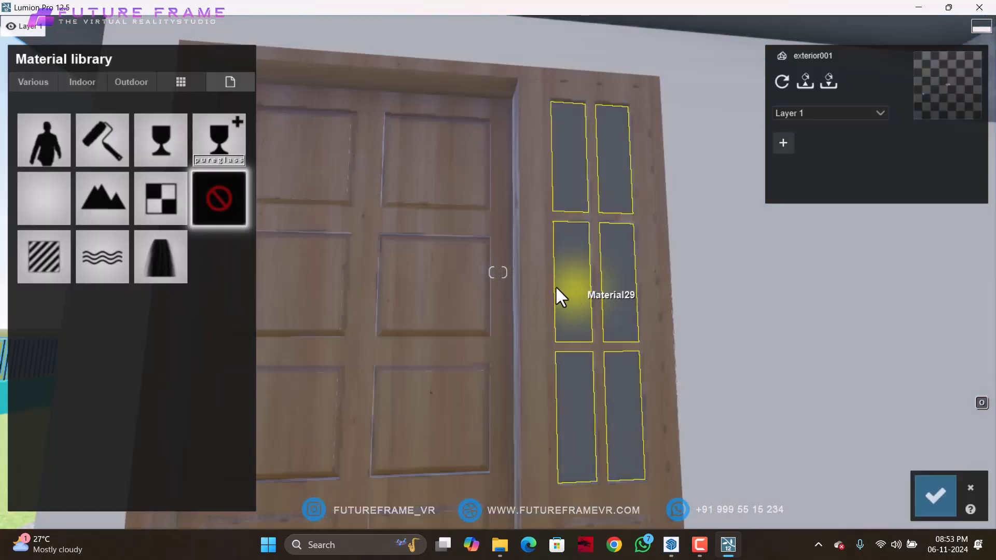
click(159, 139)
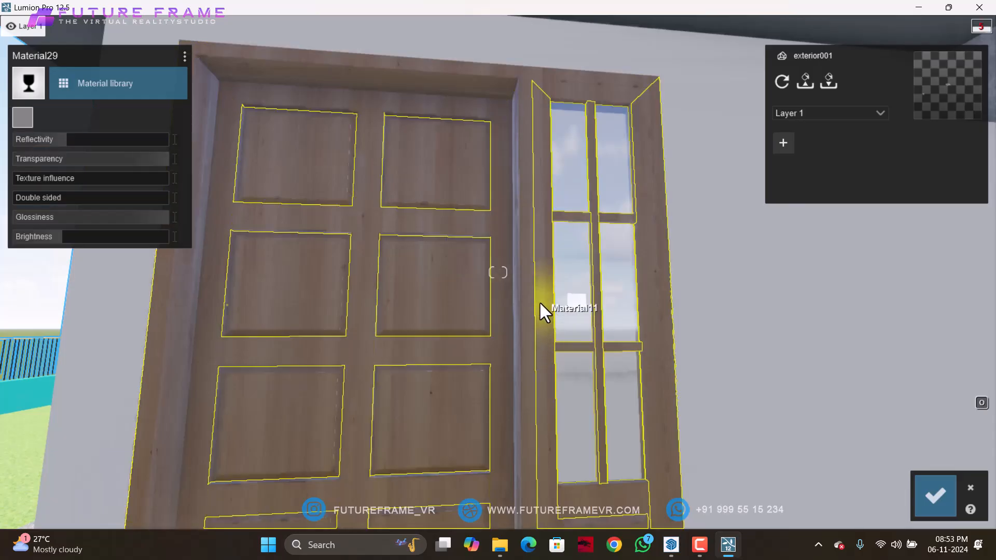
scroll(540, 301, up, 3)
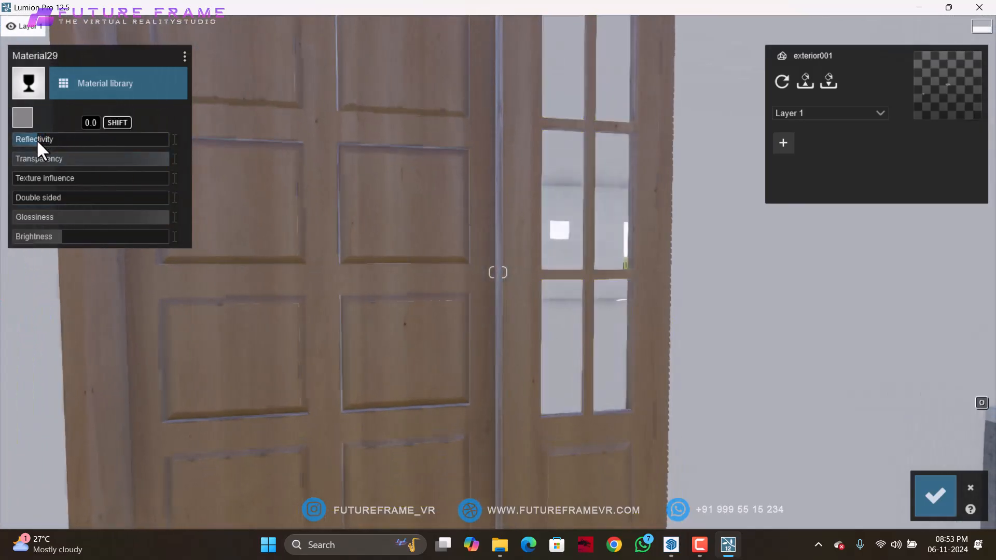
- Try several indoor glass materials on the sidelight panes, ending with Rough Glass 003
click(86, 88)
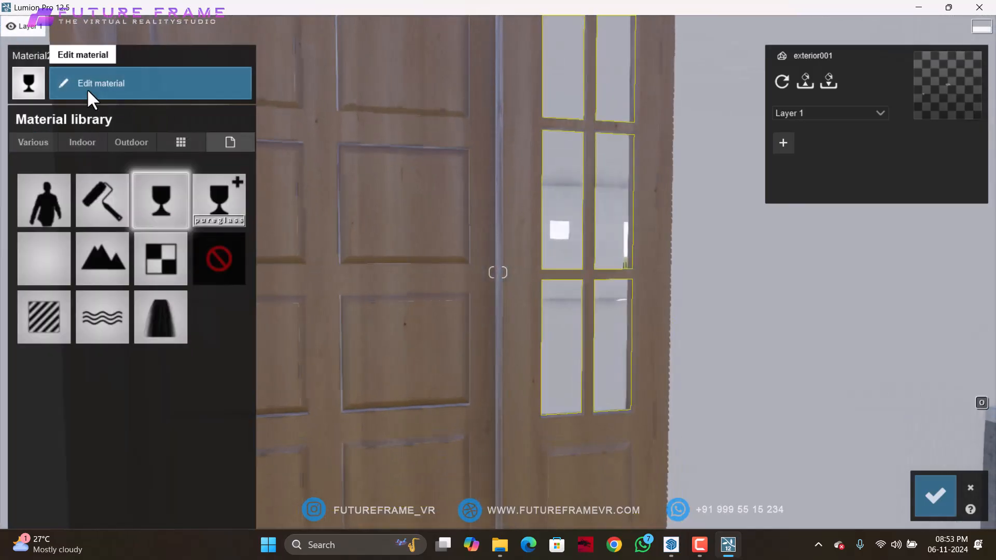
click(88, 146)
click(100, 187)
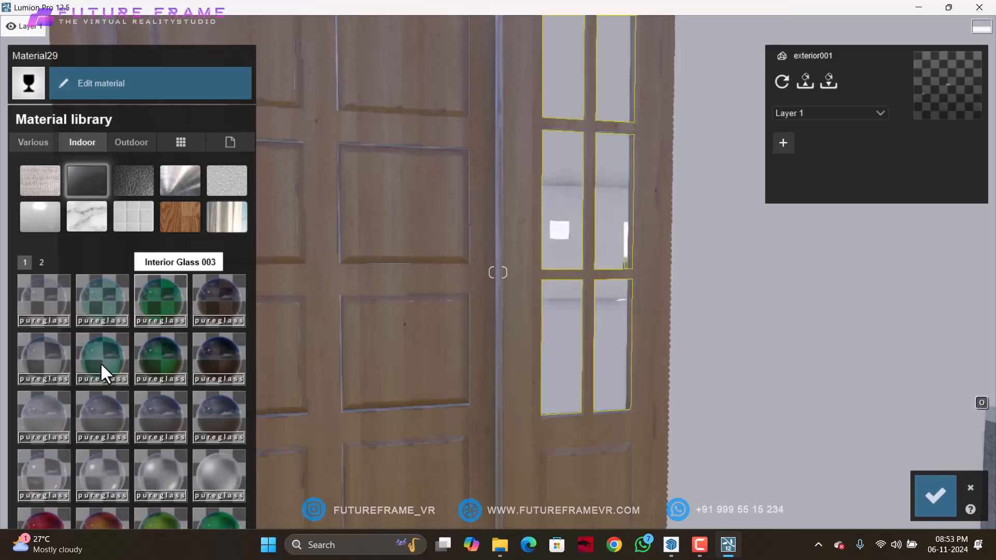
click(111, 408)
click(27, 325)
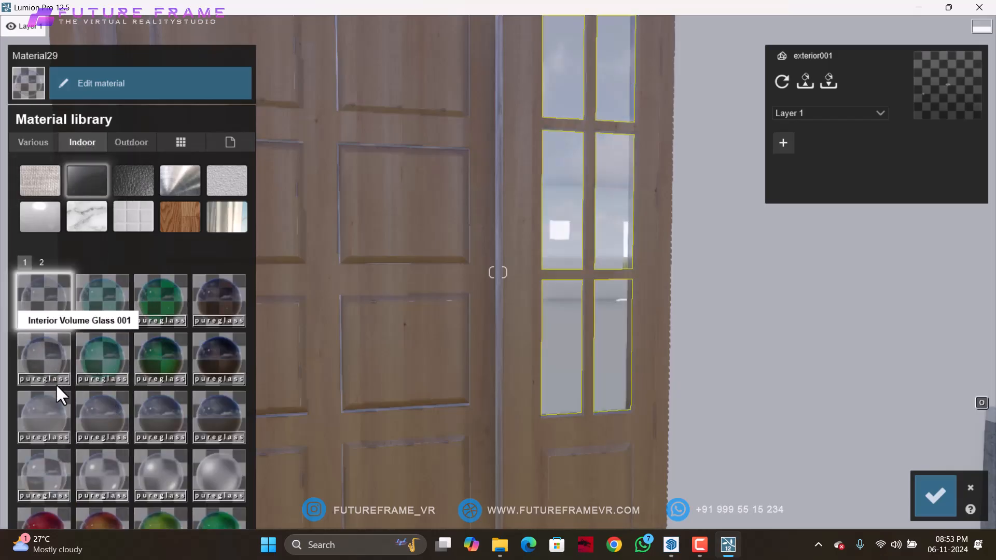
click(195, 462)
click(163, 474)
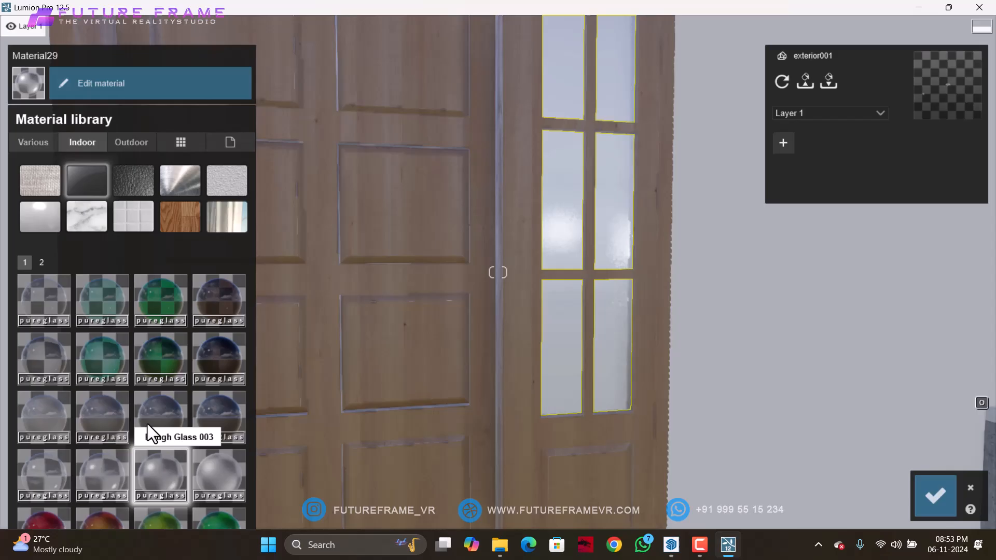
- Try the outdoor Architectural Glass 003 material on the sidelight panes and inspect its pattern up close
click(127, 146)
click(136, 181)
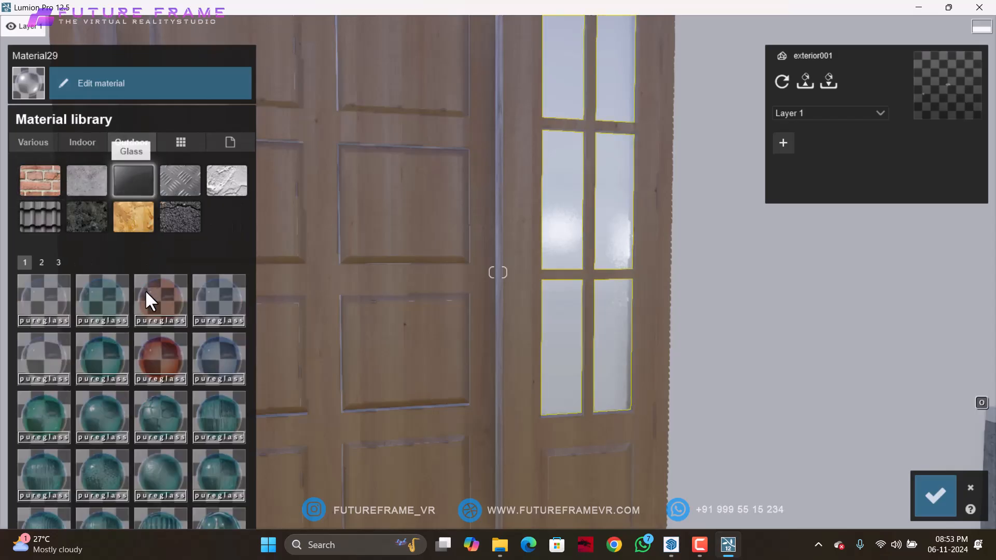
click(161, 435)
key(d)
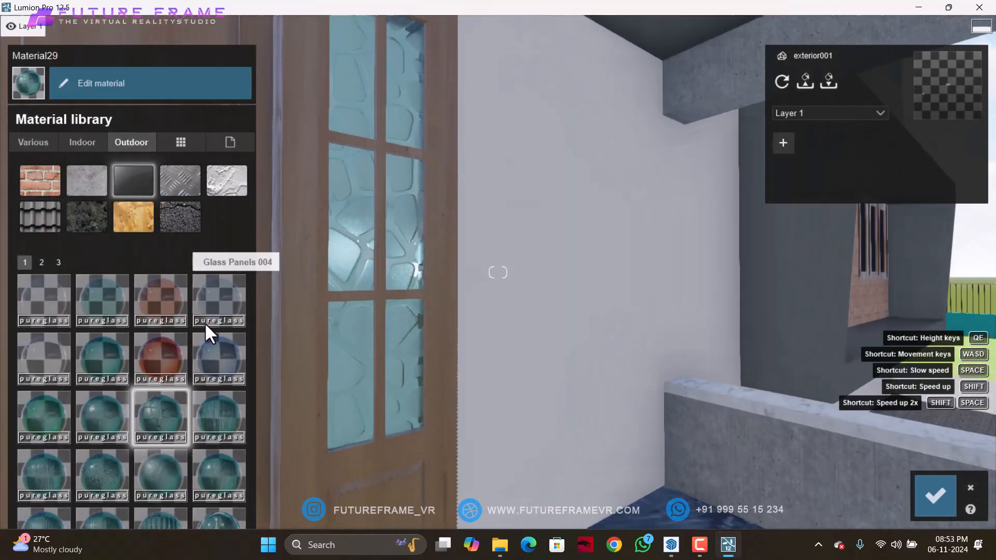
key(w)
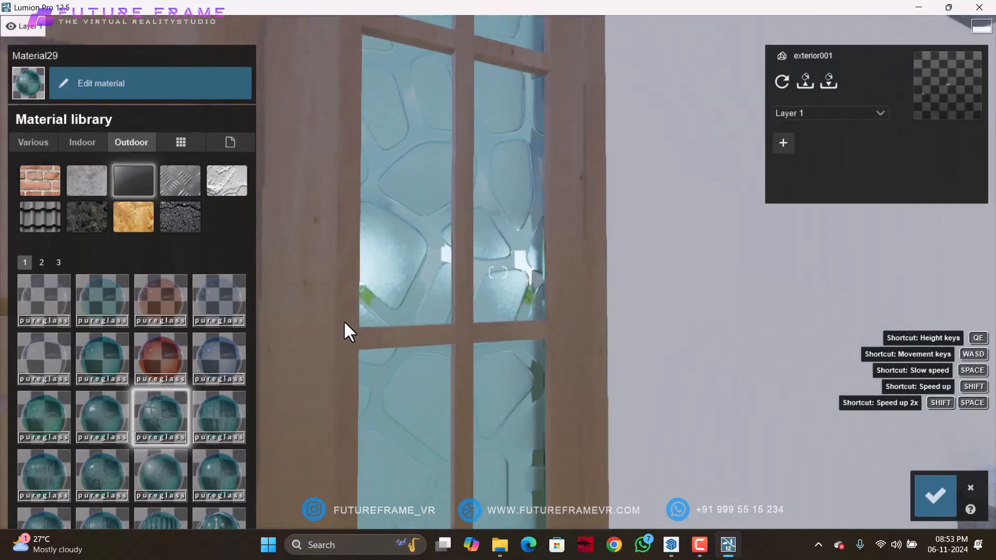
key(w)
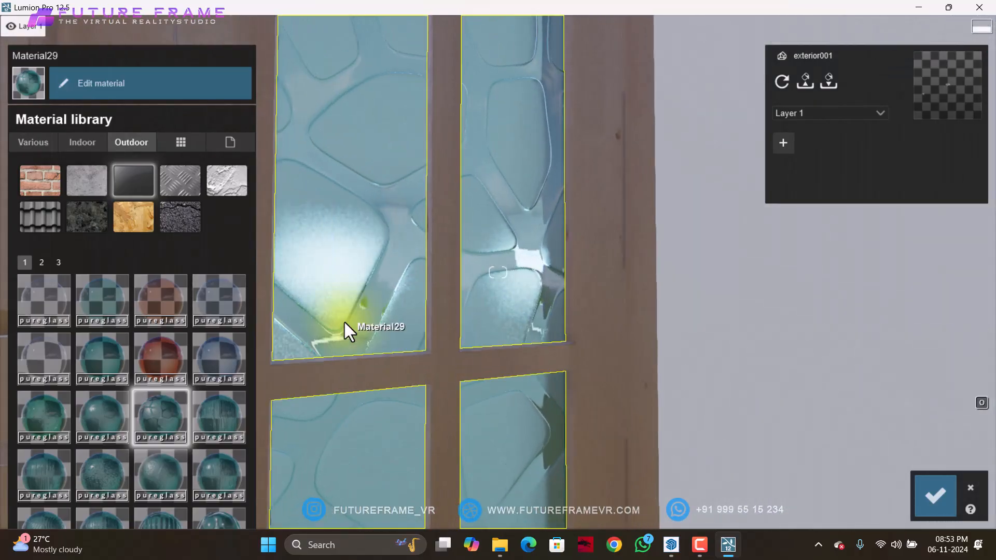
click(209, 432)
click(166, 422)
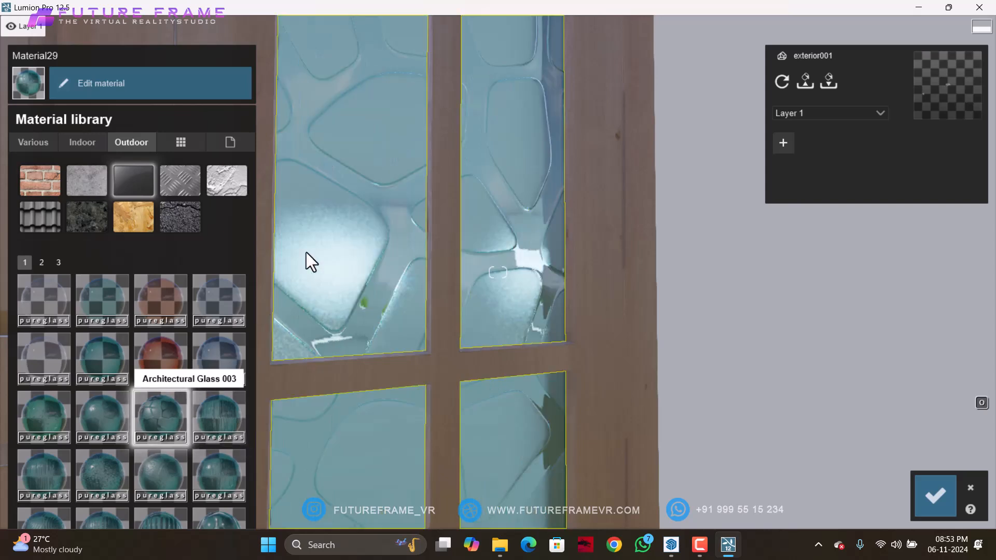
- Apply the clear outdoor glass to the sidelight panes and darken its colorization tint to a near-black grey
click(33, 293)
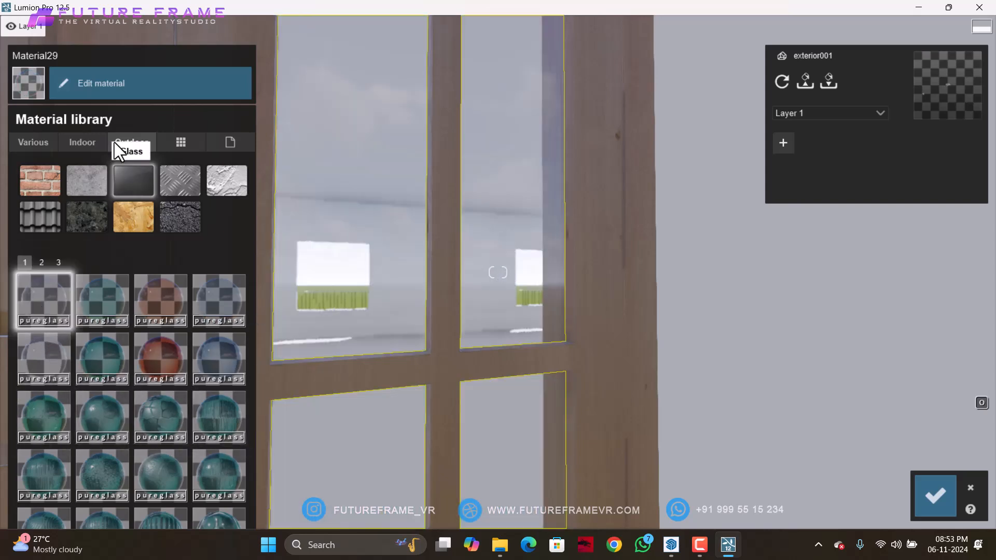
click(102, 88)
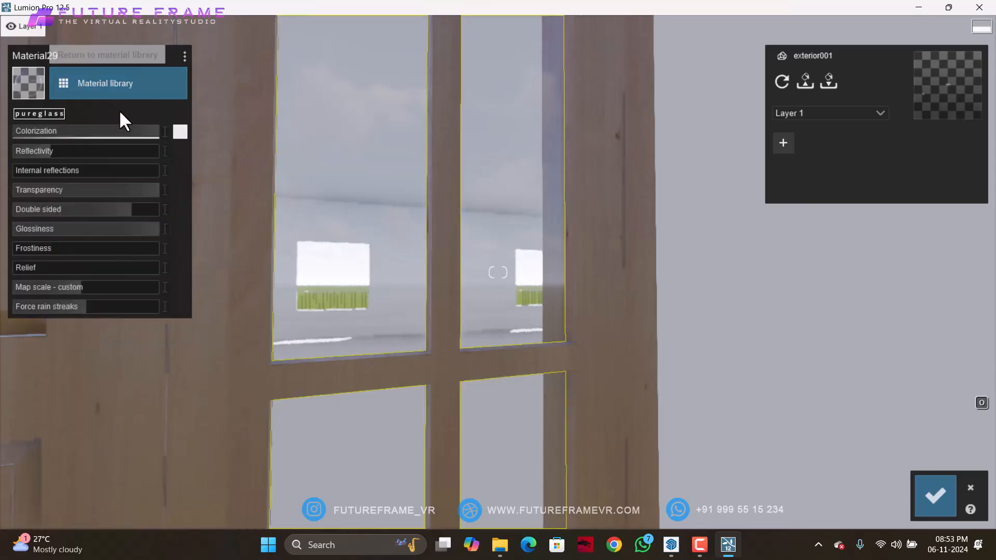
click(180, 132)
click(210, 172)
click(204, 92)
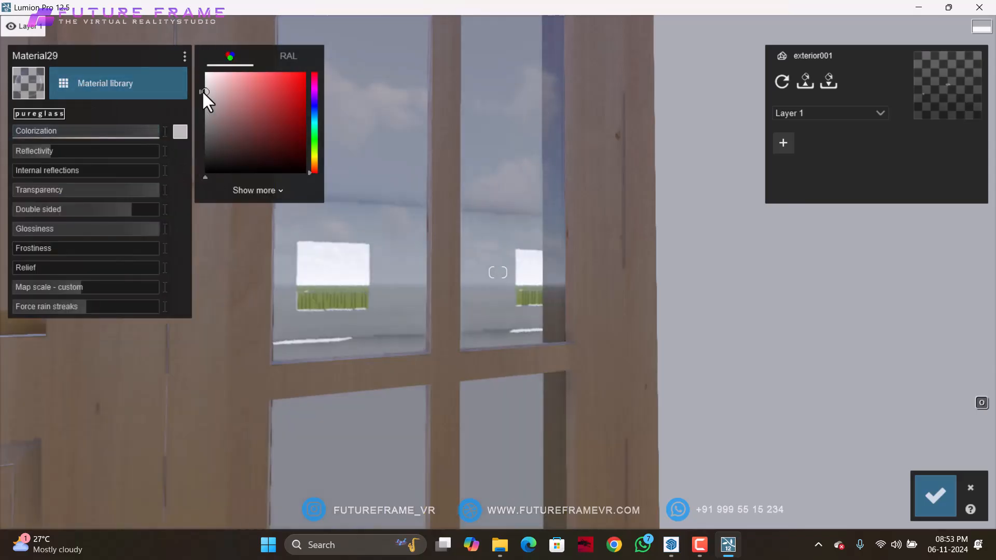
click(213, 157)
- Lower the sidelight glass's colorization, raise its reflectivity slightly and save the changes
drag(132, 132, 57, 155)
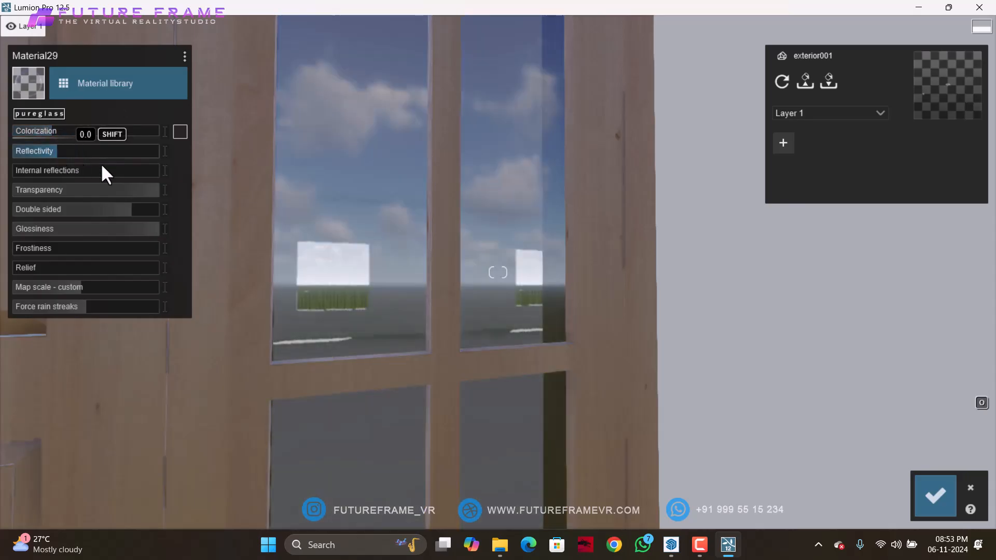
right_drag(410, 221, 384, 225)
key(s)
key(s)
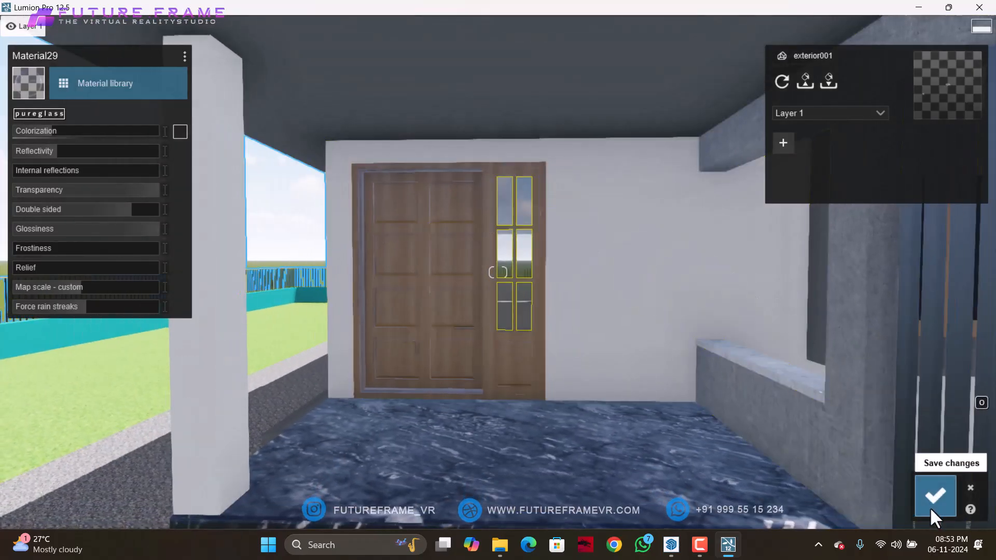
click(929, 506)
- Try the outdoor grey concrete block material on the dark brown upper-floor wall above the porch
key(w)
key(s)
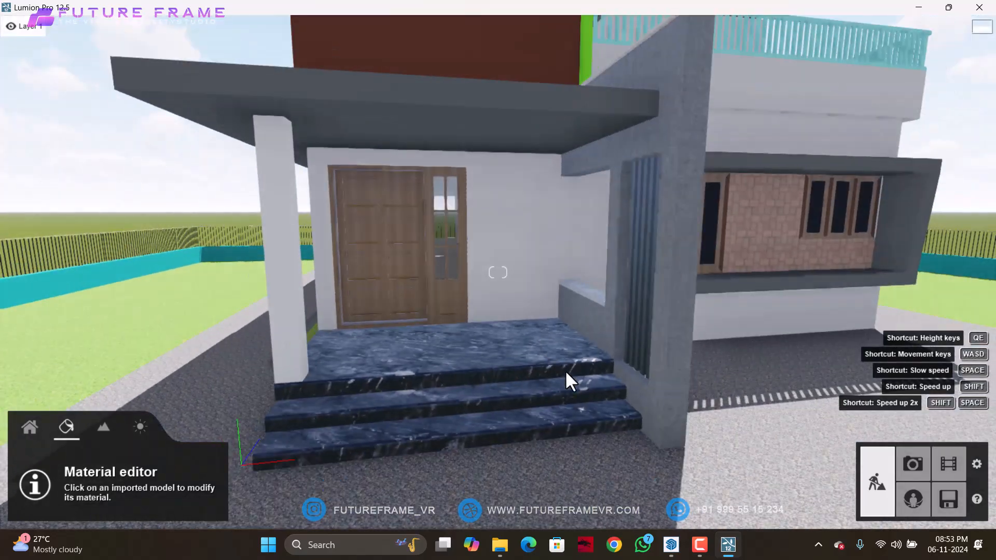
key(w)
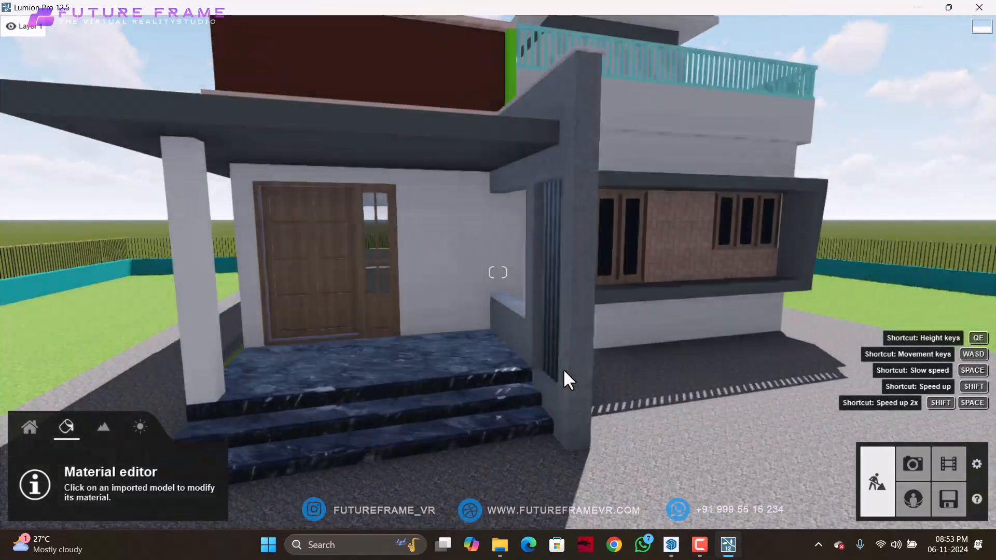
key(s)
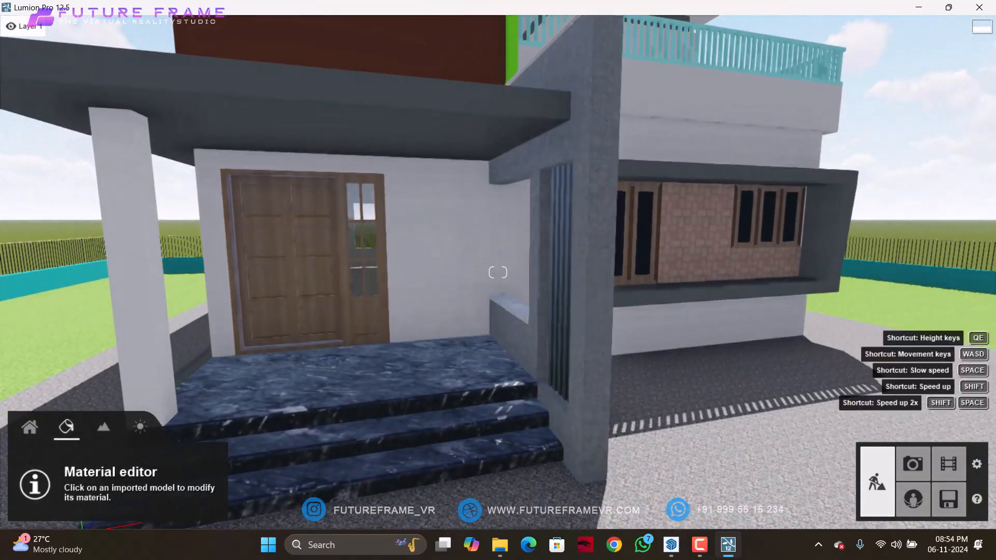
key(w)
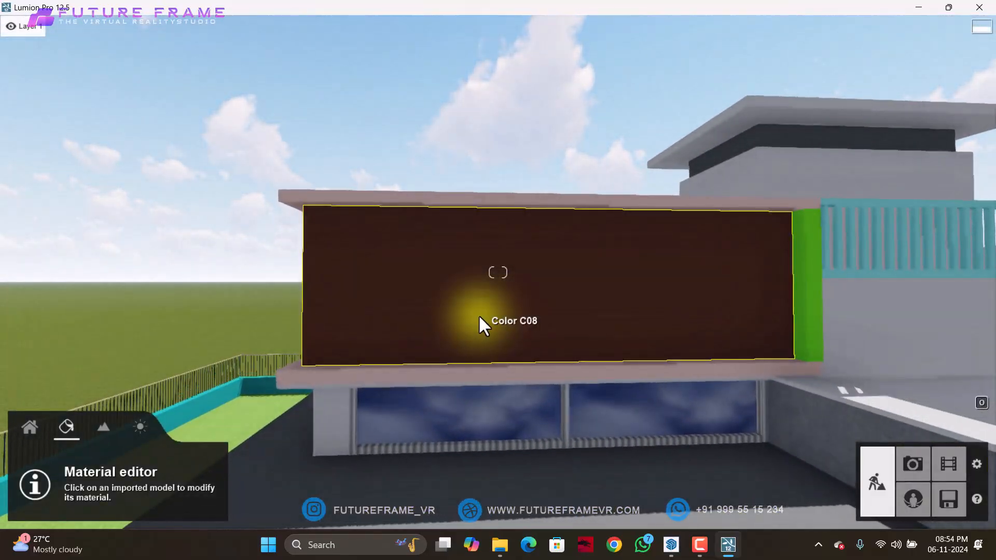
click(478, 314)
click(140, 92)
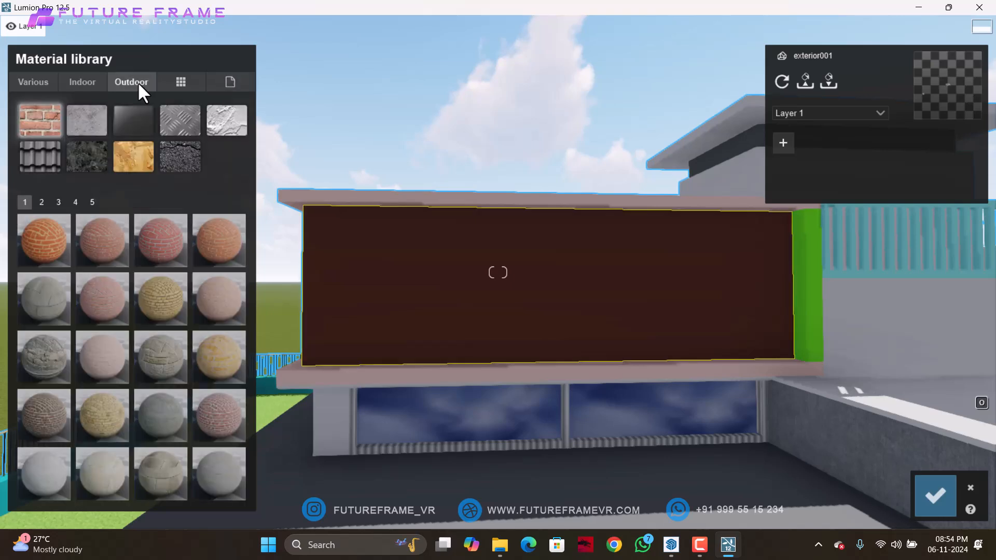
click(93, 114)
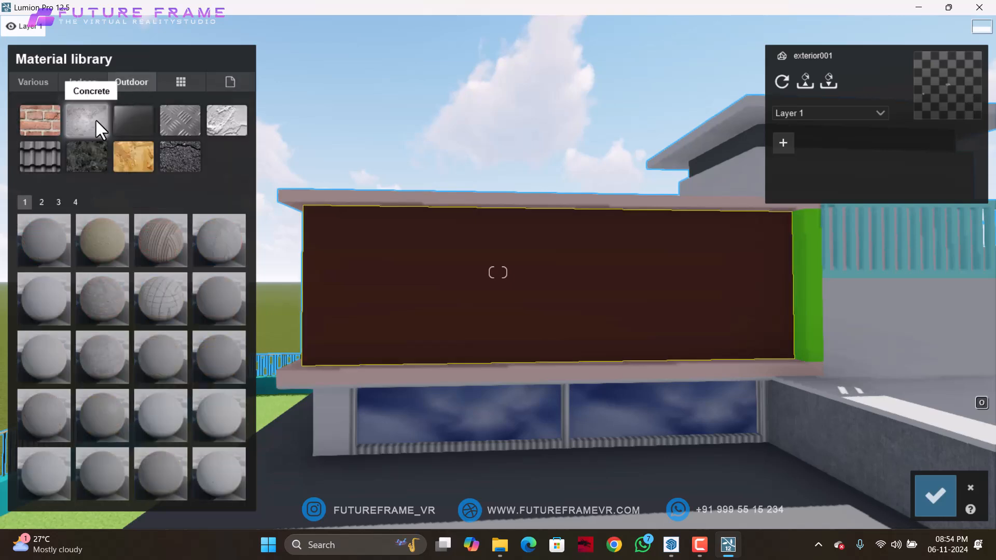
click(97, 307)
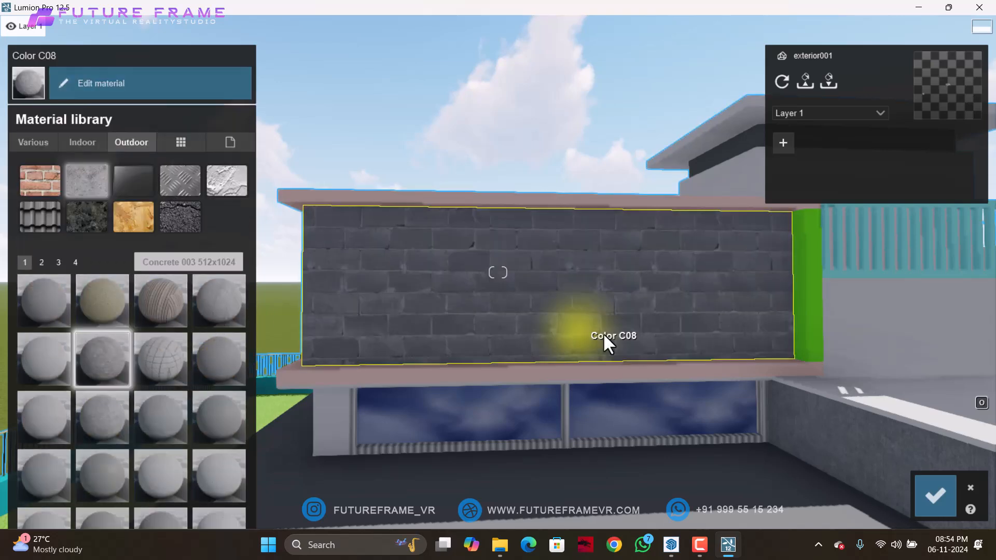
right_drag(603, 332, 605, 333)
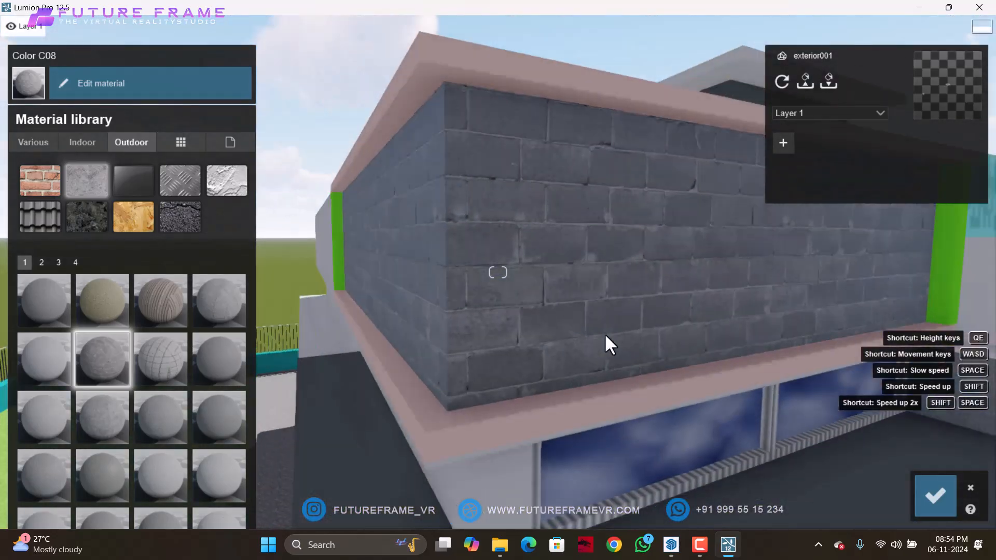
- Replace the upper-floor wall's material with outdoor red bricks and save the changes
click(27, 191)
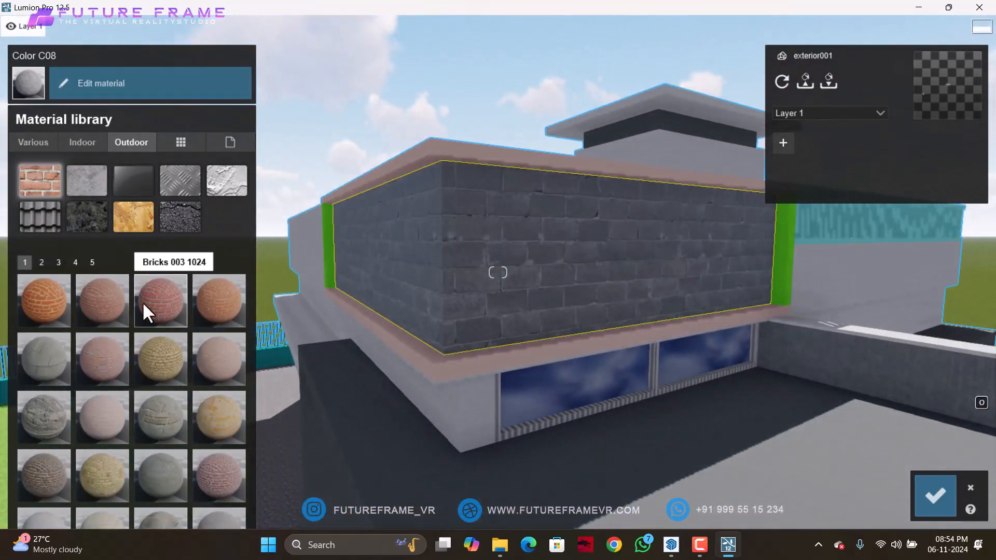
click(111, 307)
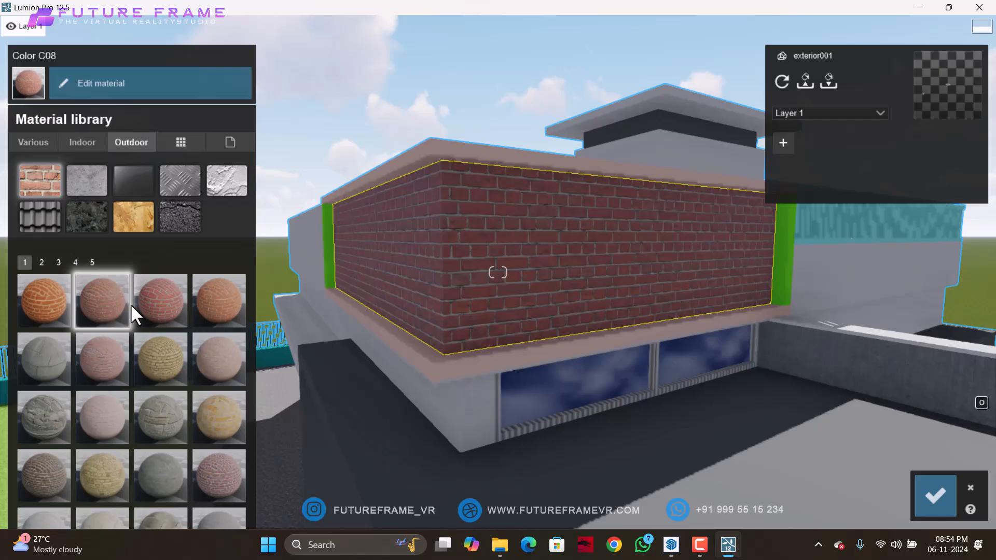
click(937, 495)
- Copy the dark grey colour material of the porch roof slab below the brick wall
scroll(528, 312, down, 5)
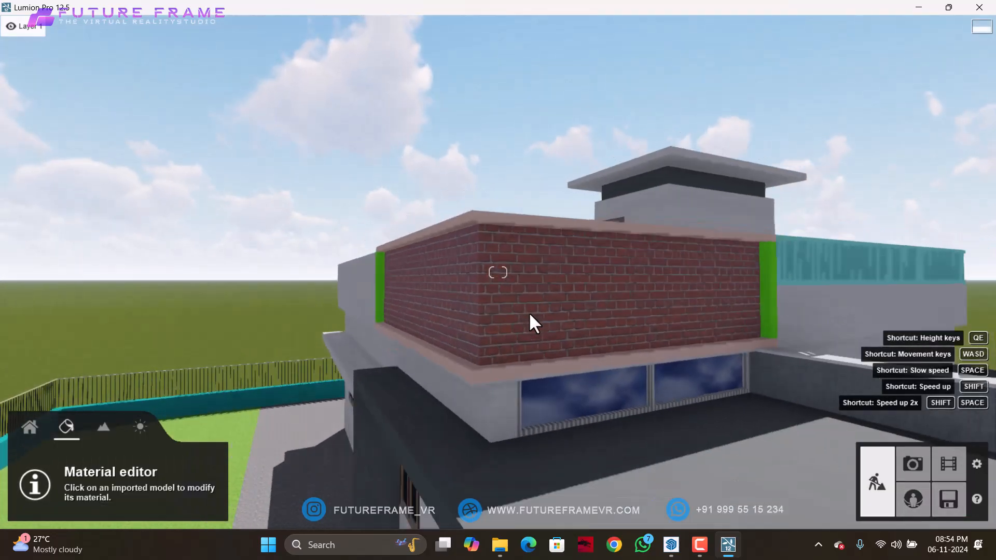
scroll(529, 314, up, 6)
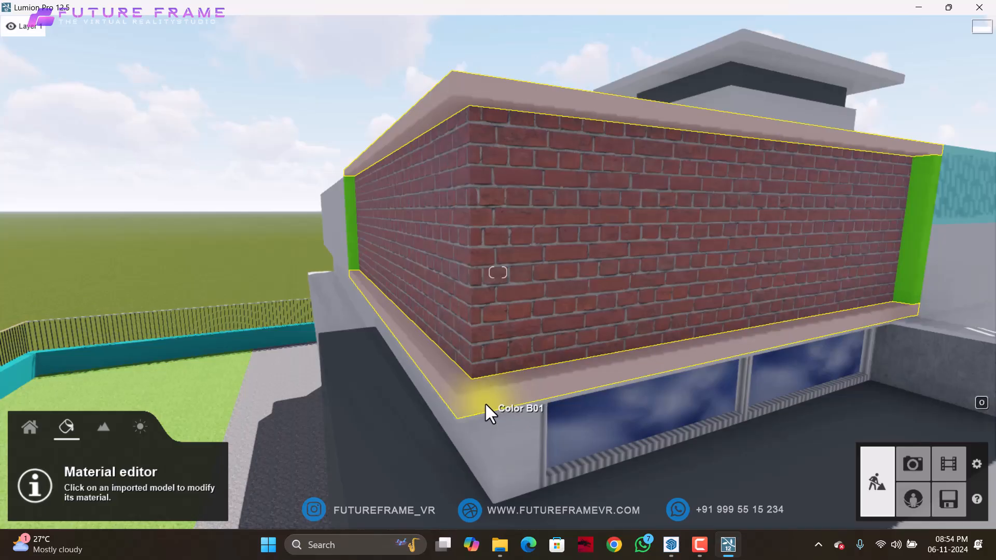
click(361, 439)
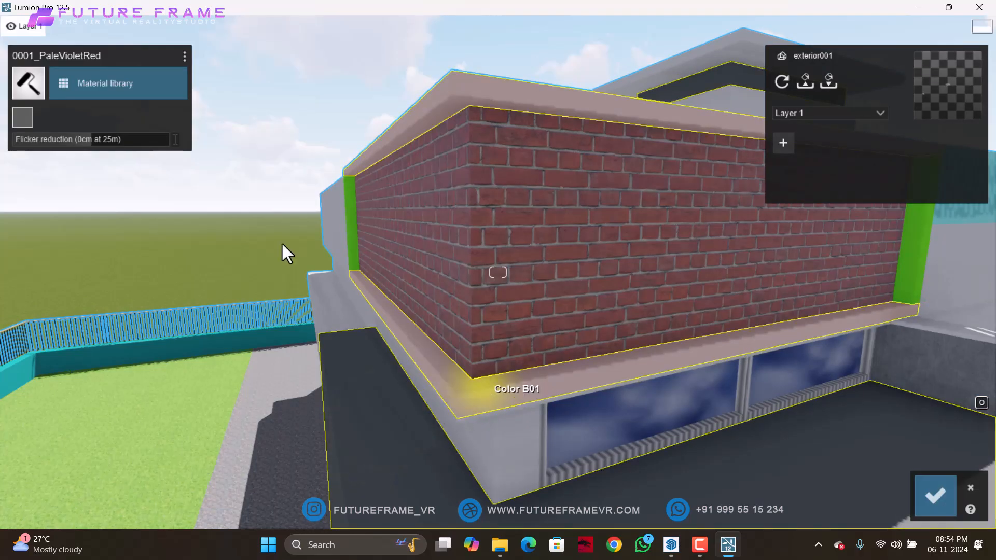
click(185, 55)
click(193, 56)
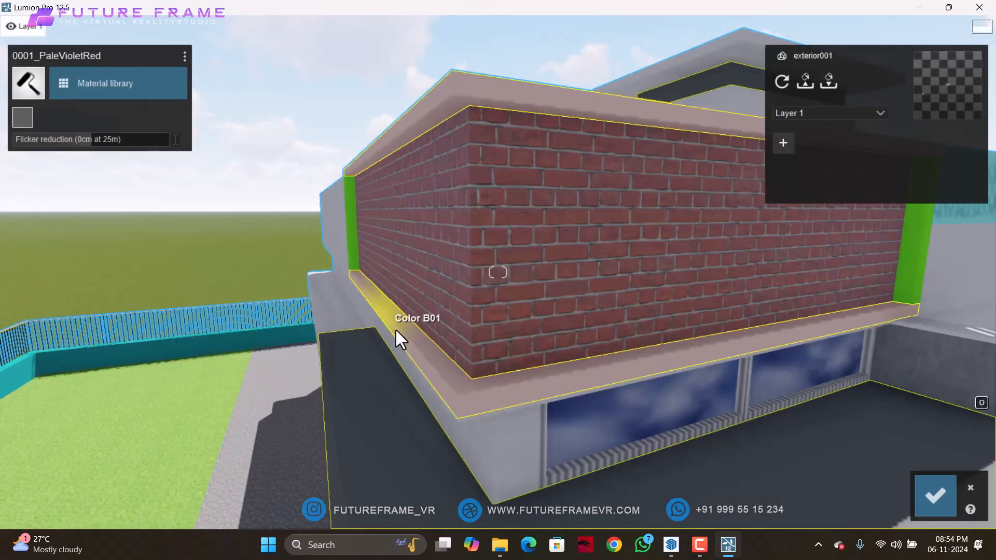
- Give the bands above and below the brick wall a plain colour material, paste the copied slab material over it and save
click(394, 329)
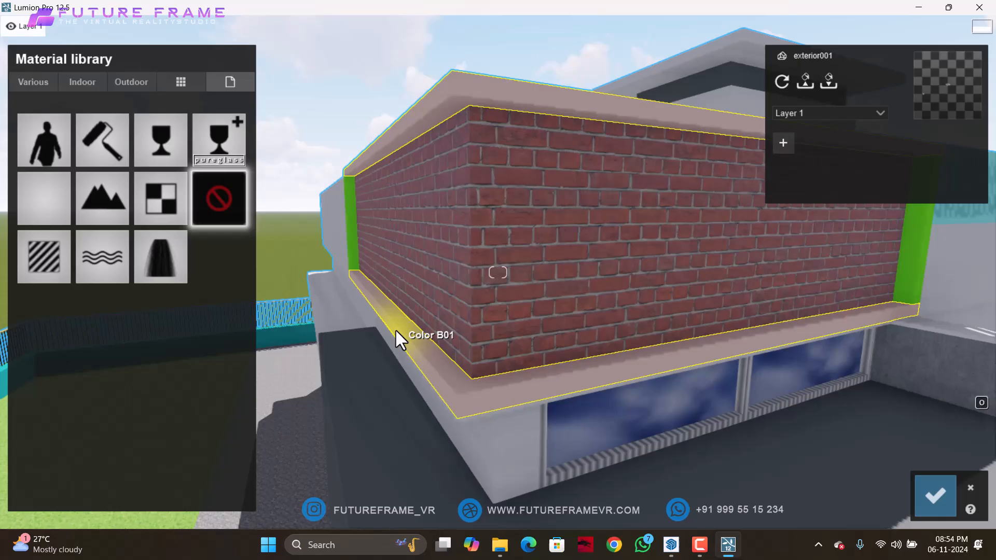
click(113, 129)
click(157, 79)
click(184, 55)
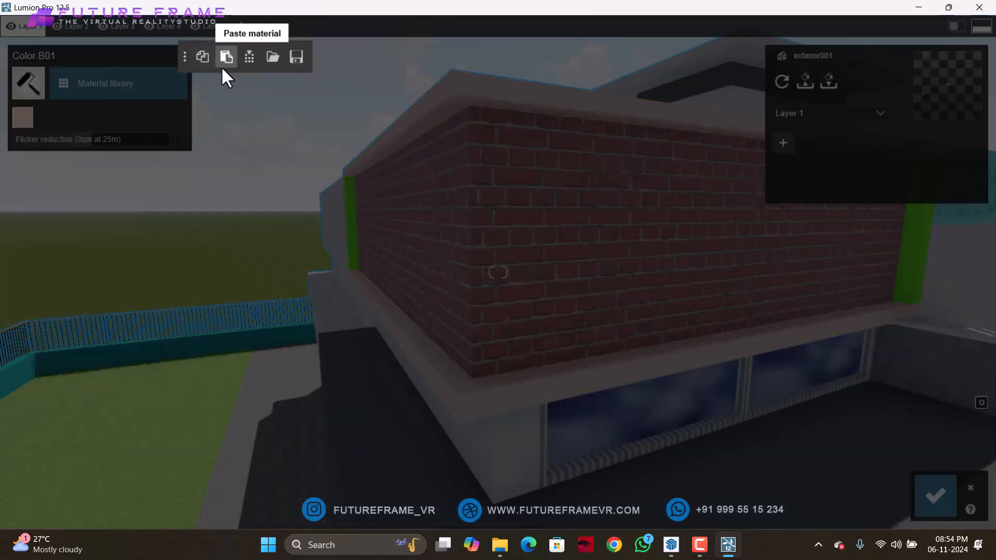
click(225, 56)
click(936, 495)
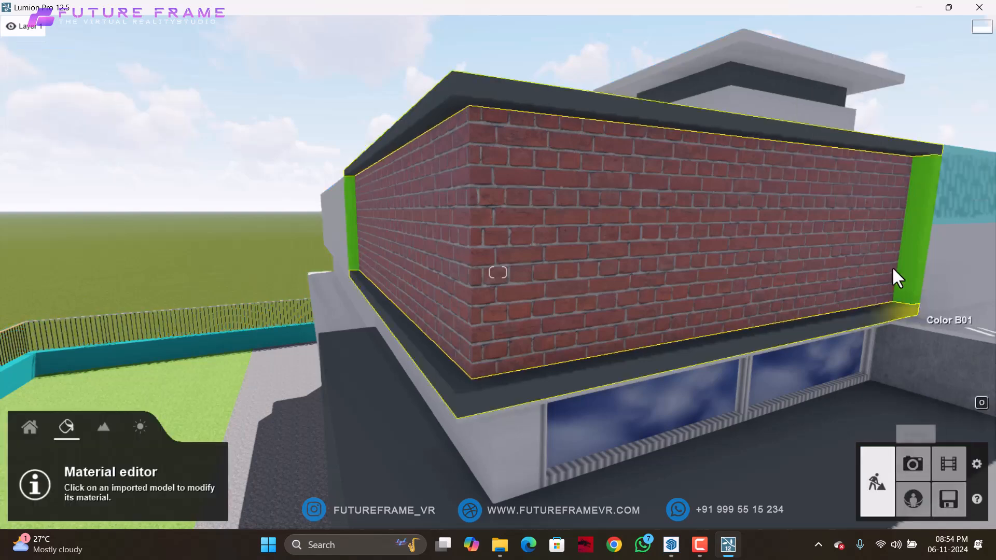
- Give the bright green strips beside the upper-floor brick wall a plain colour material, paste the copied slab material over it and save
click(913, 258)
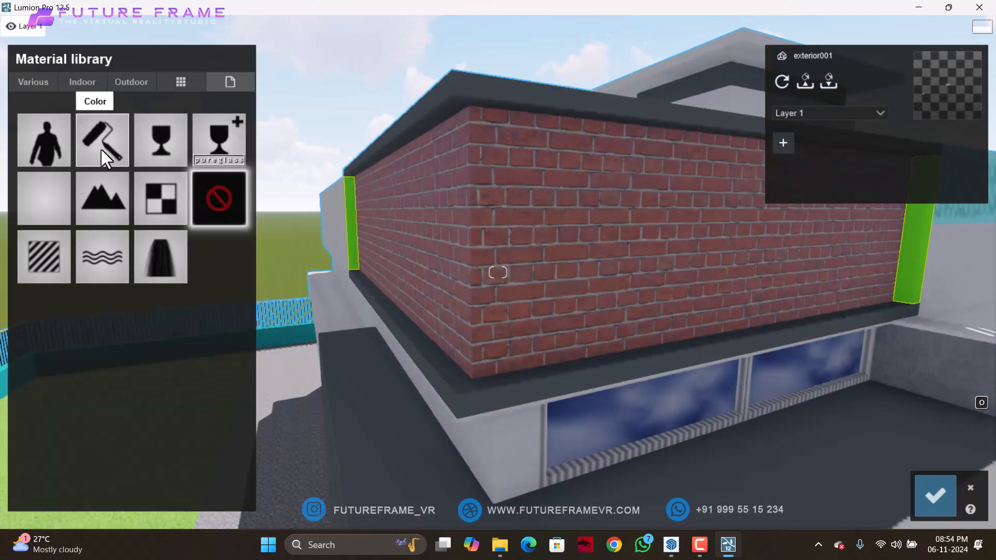
click(184, 56)
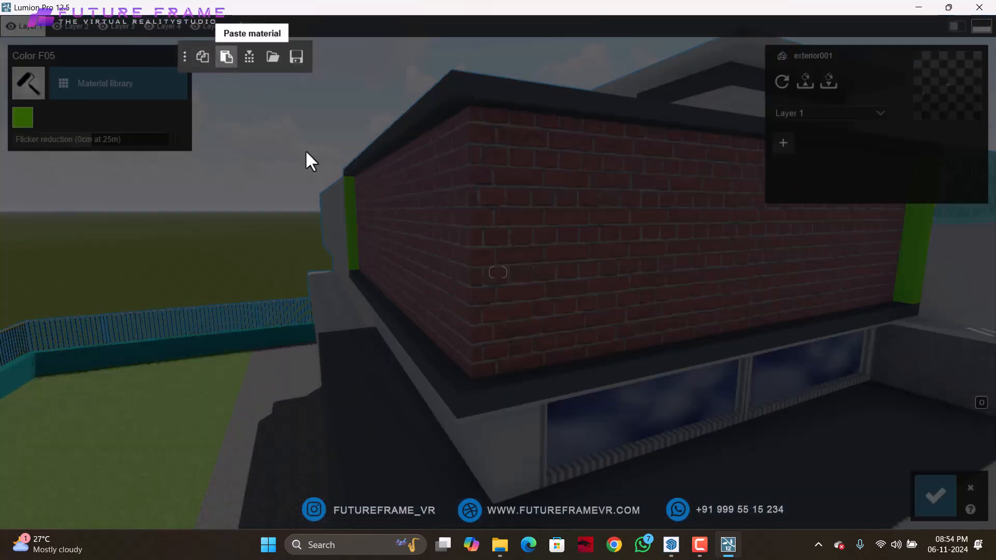
click(225, 56)
click(936, 496)
- Give the projecting surround of the ground-floor window recess a plain colour material
right_drag(428, 188, 447, 198)
key(s)
key(s)
key(w)
key(s)
key(w)
key(w)
right_drag(546, 284, 550, 289)
key(w)
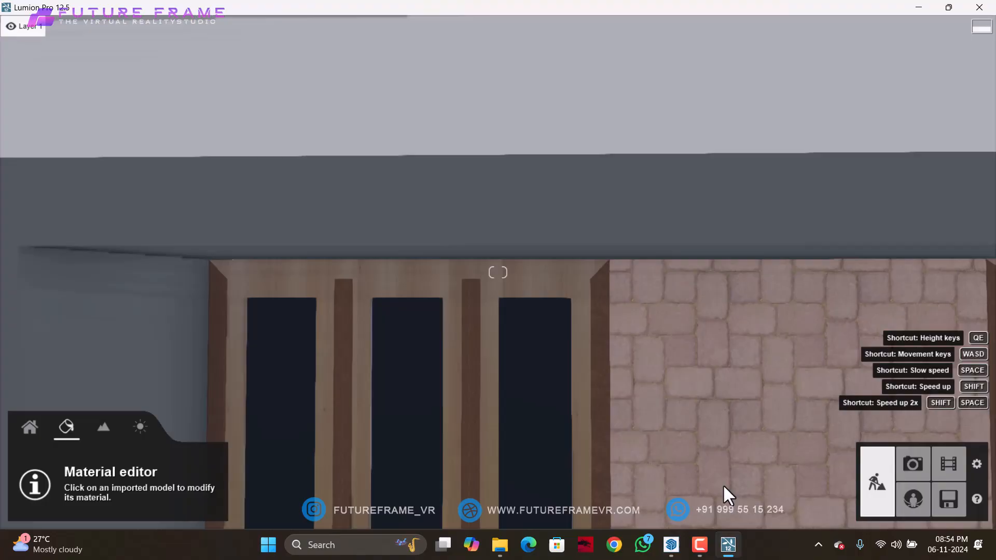
click(701, 543)
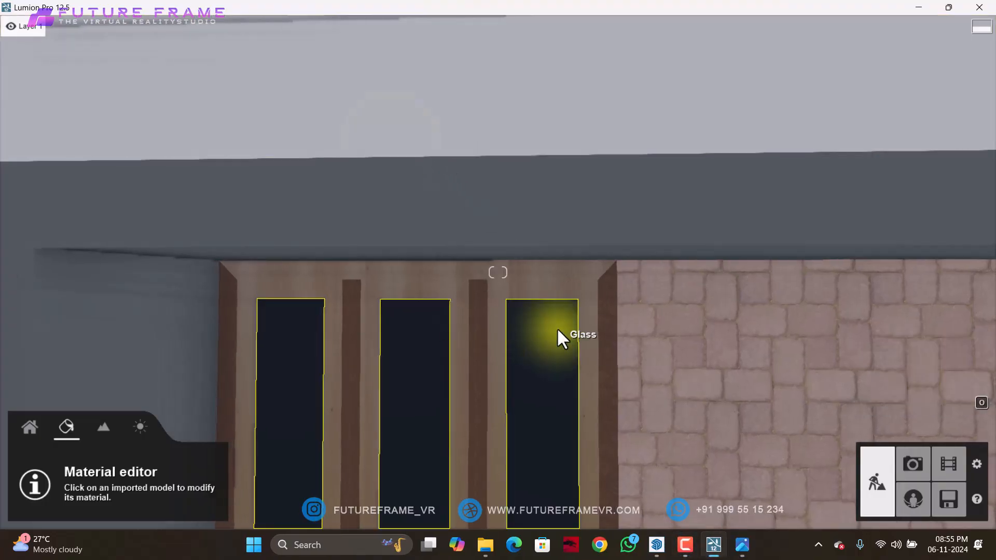
right_drag(556, 328, 556, 327)
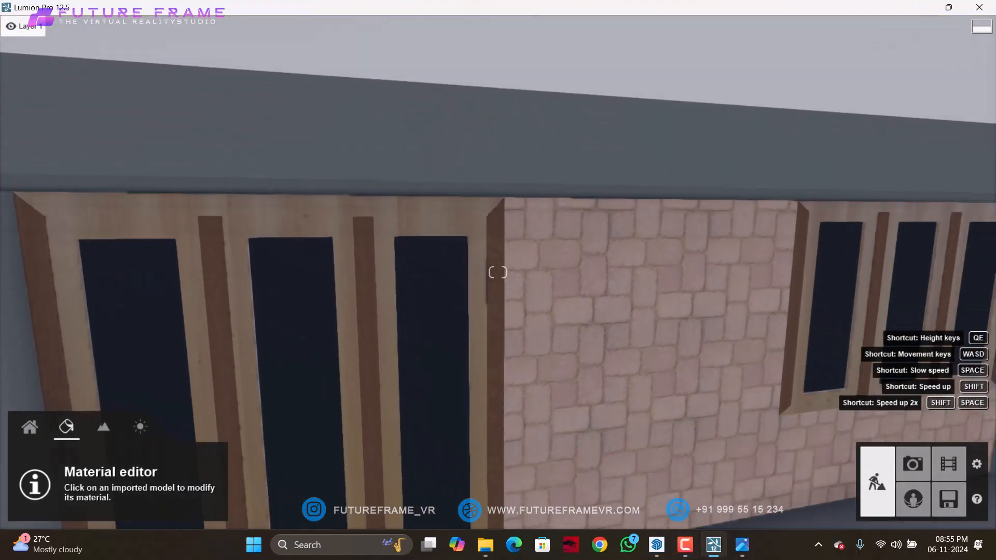
click(646, 317)
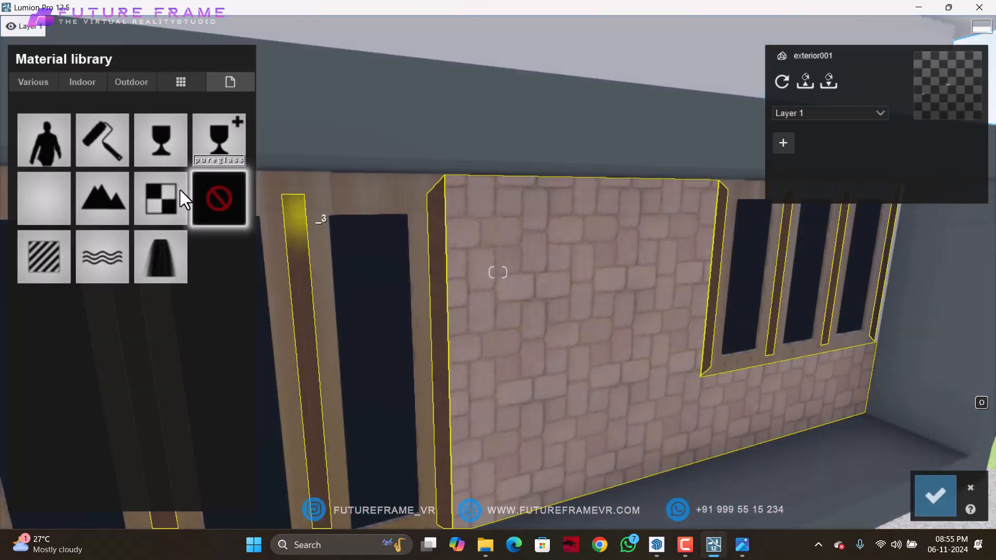
click(273, 137)
click(97, 125)
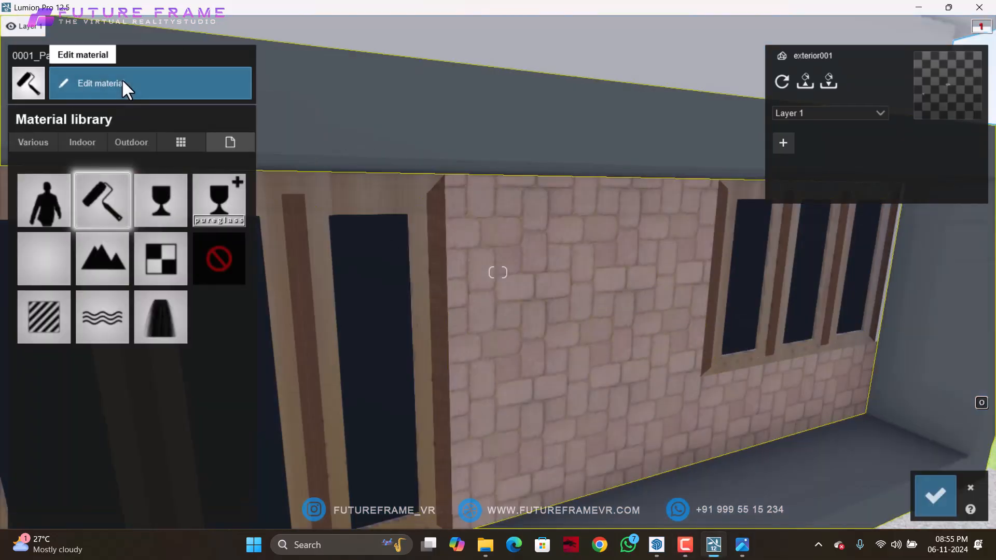
click(122, 79)
- Replace the paver material on the wall between the ground-floor windows with outdoor red bricks and save the changes
click(561, 318)
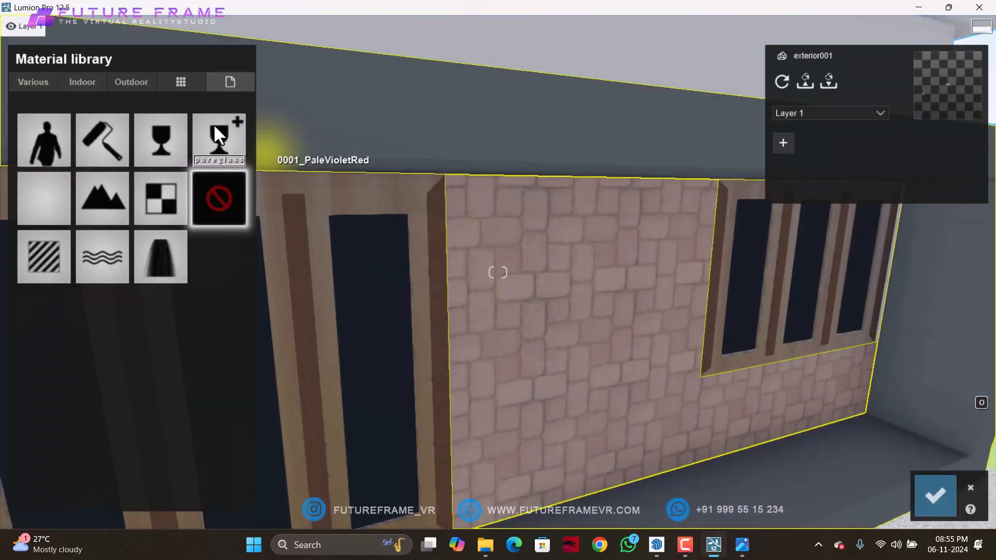
click(144, 84)
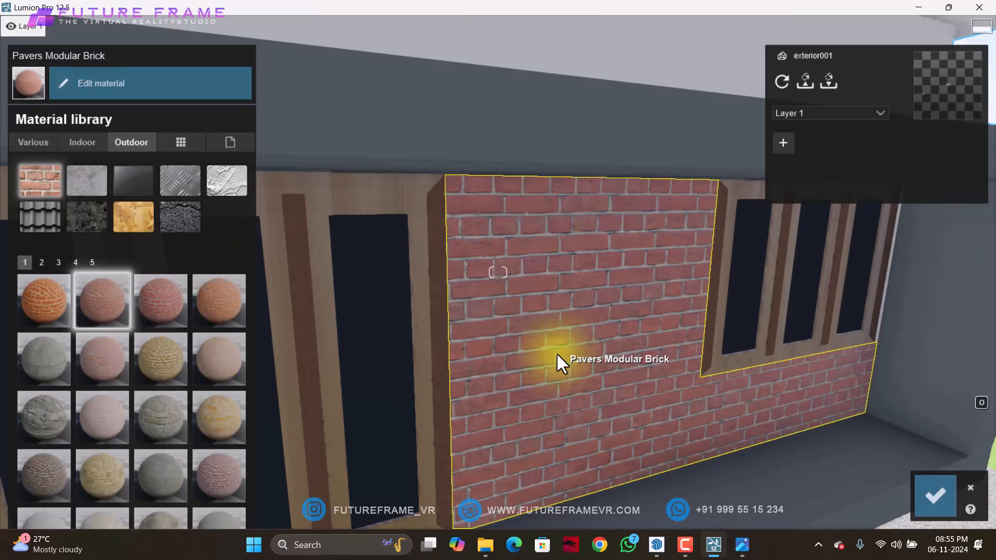
right_drag(556, 353, 537, 337)
key(s)
key(s)
key(w)
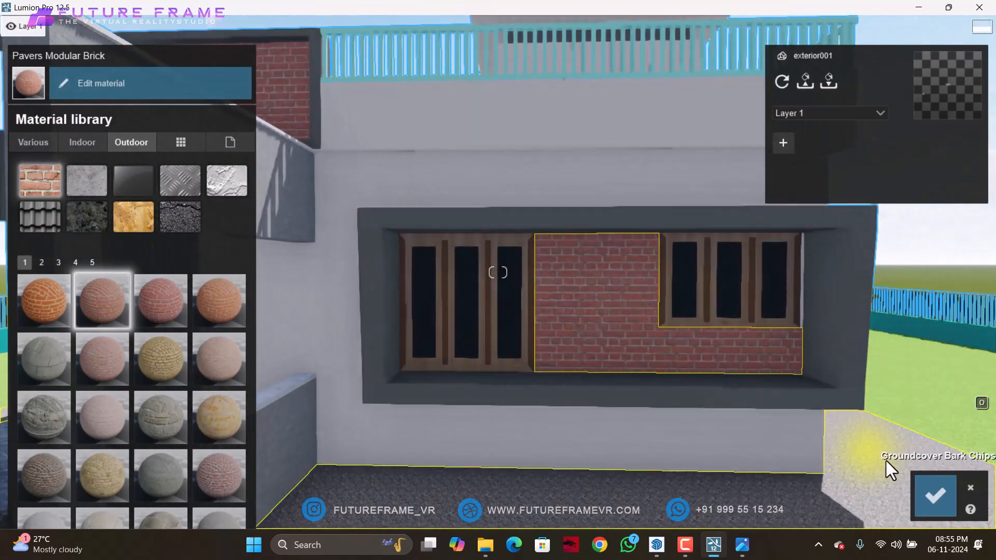
click(934, 493)
- Copy the light wood material of the ground-floor window's inner frames
key(w)
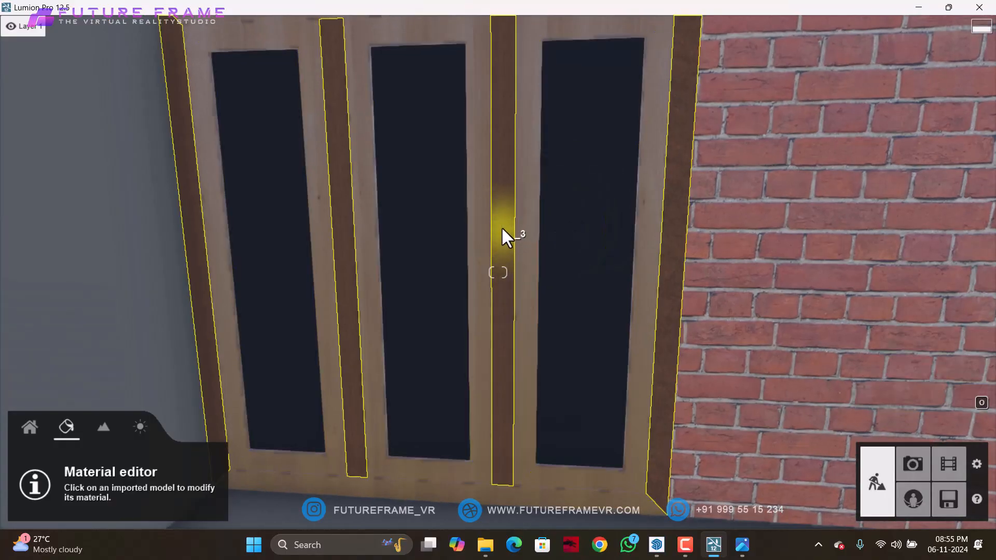
click(474, 109)
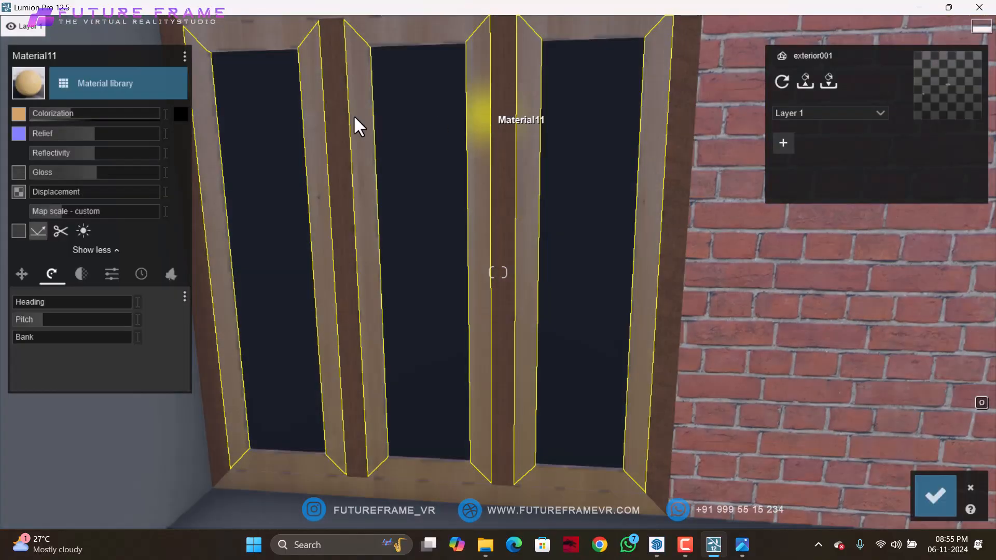
click(184, 57)
click(200, 58)
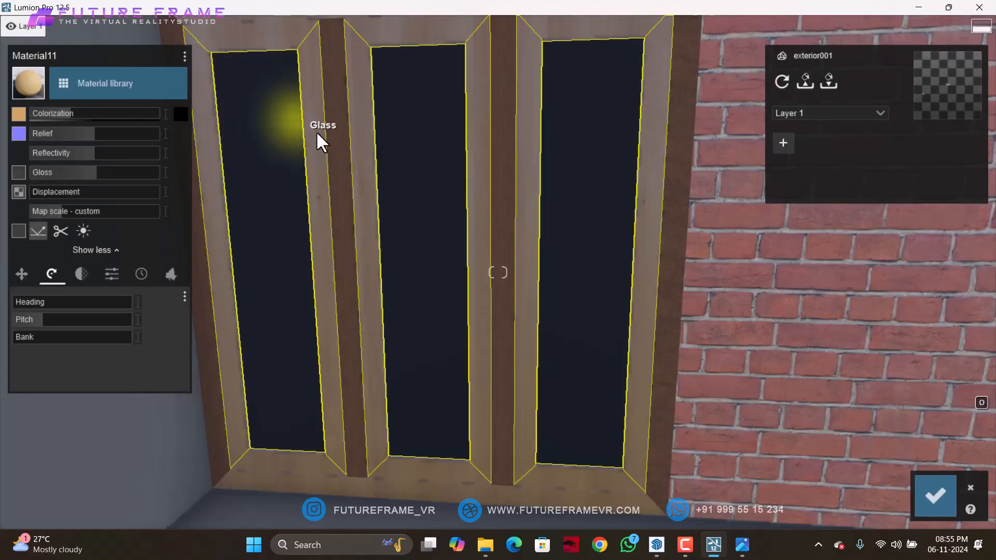
- Give the dark brown window frame strips a plain colour material, paste the copied wood over it and save
click(317, 147)
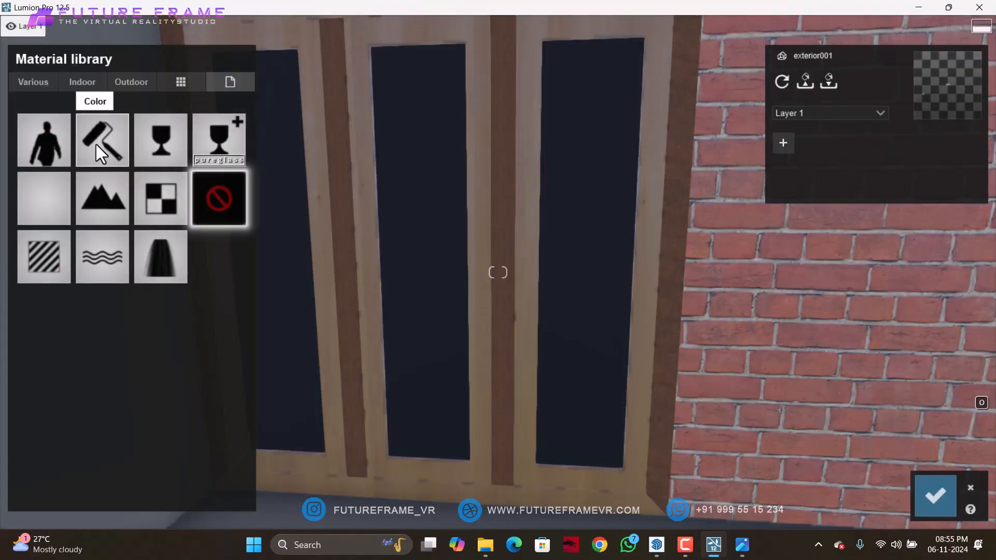
click(103, 122)
click(184, 57)
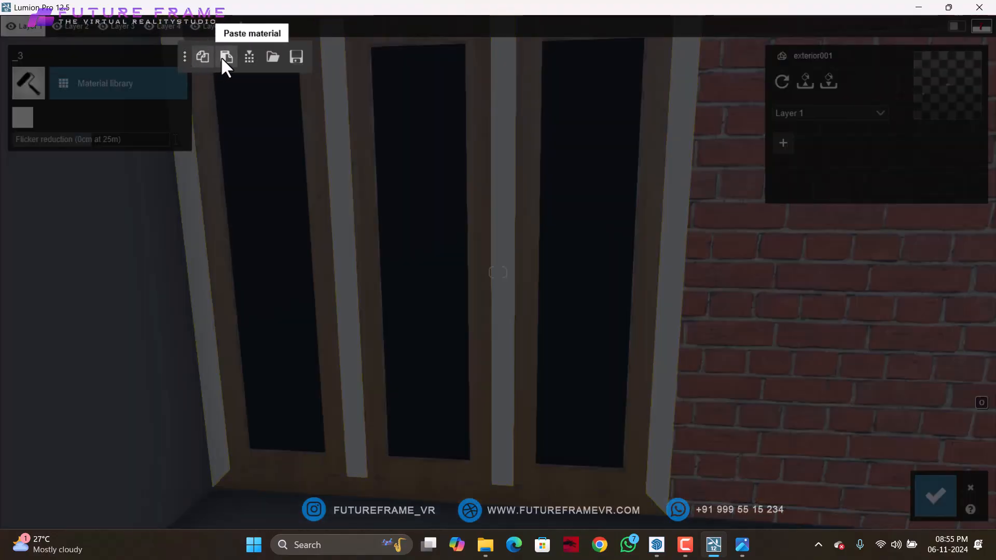
click(223, 58)
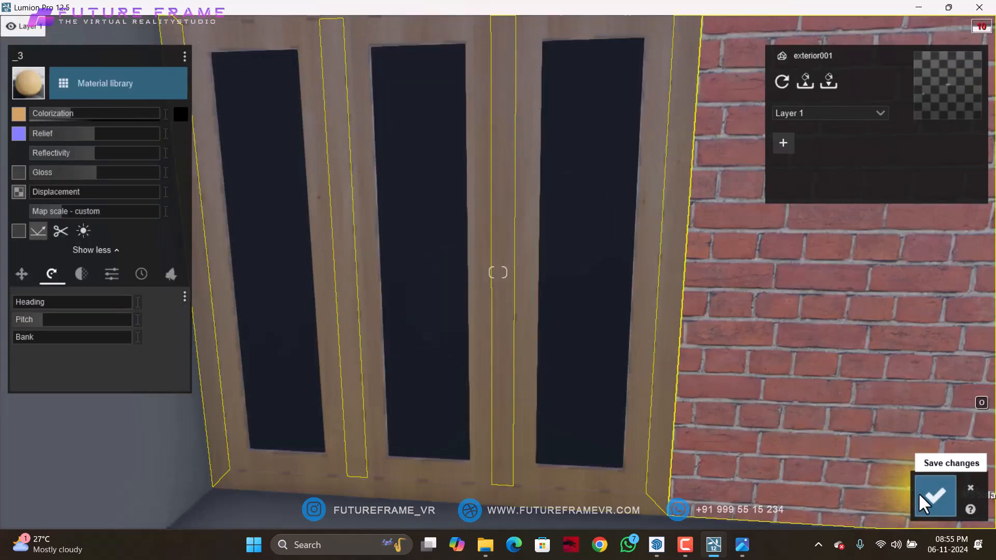
click(934, 497)
- Apply the indoor glass material Interior Glass 001 to the dark window panes
click(611, 320)
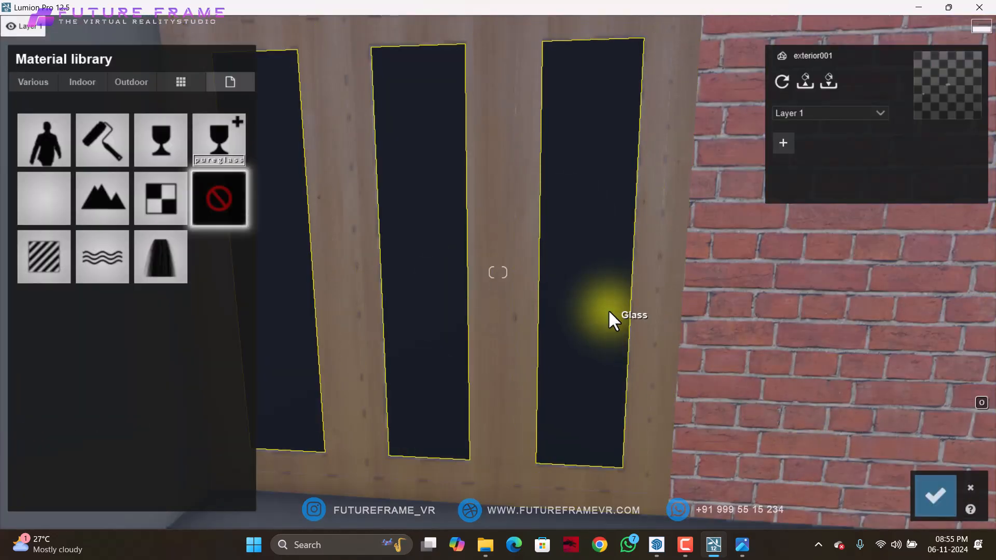
click(83, 83)
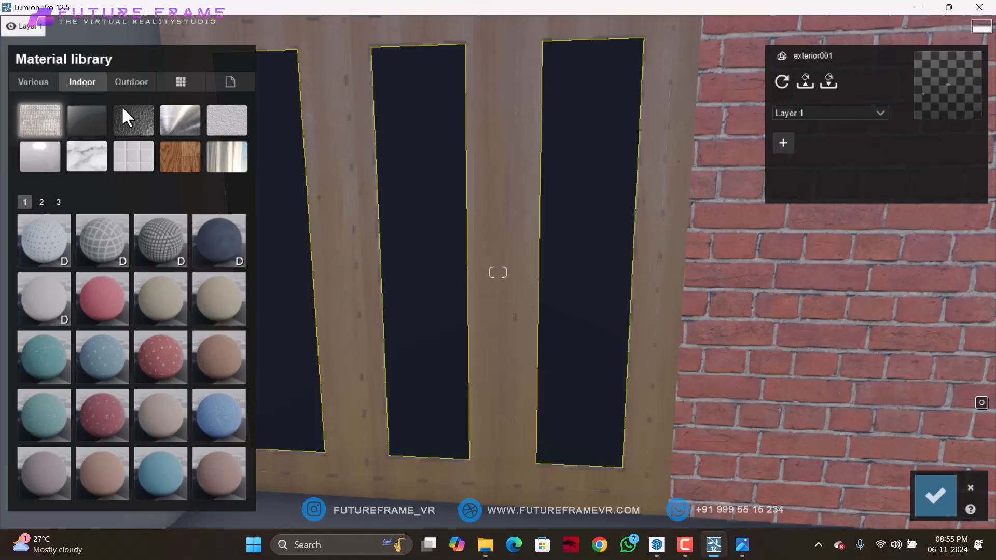
click(84, 121)
click(44, 236)
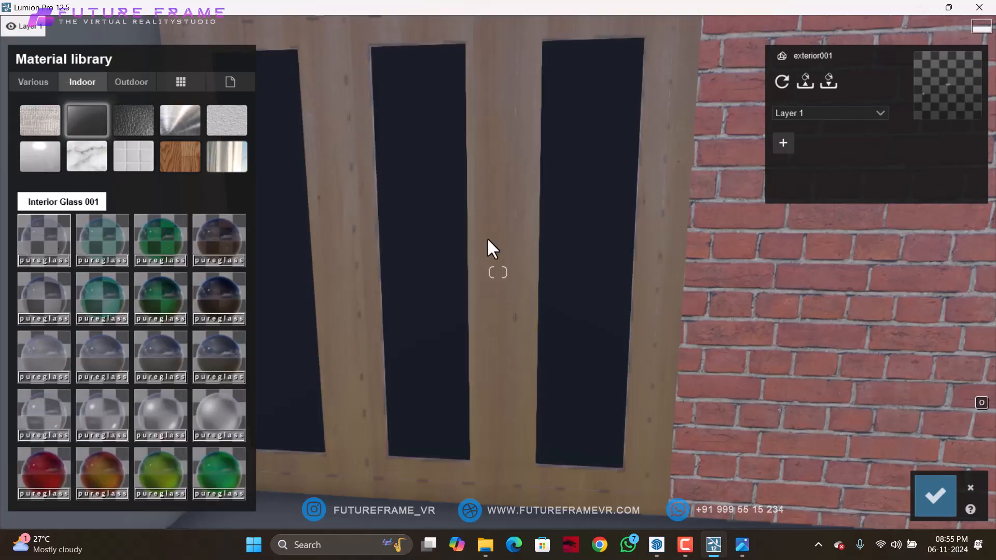
- Tint the window glass black with Colorization at about 0.3 and save the changes
click(118, 83)
click(180, 132)
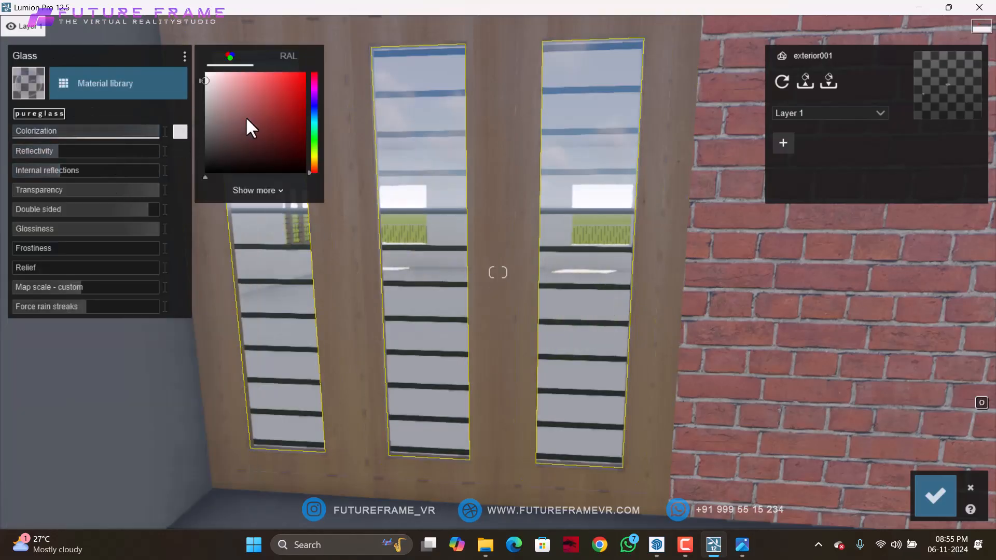
drag(249, 126, 198, 165)
drag(139, 136, 58, 140)
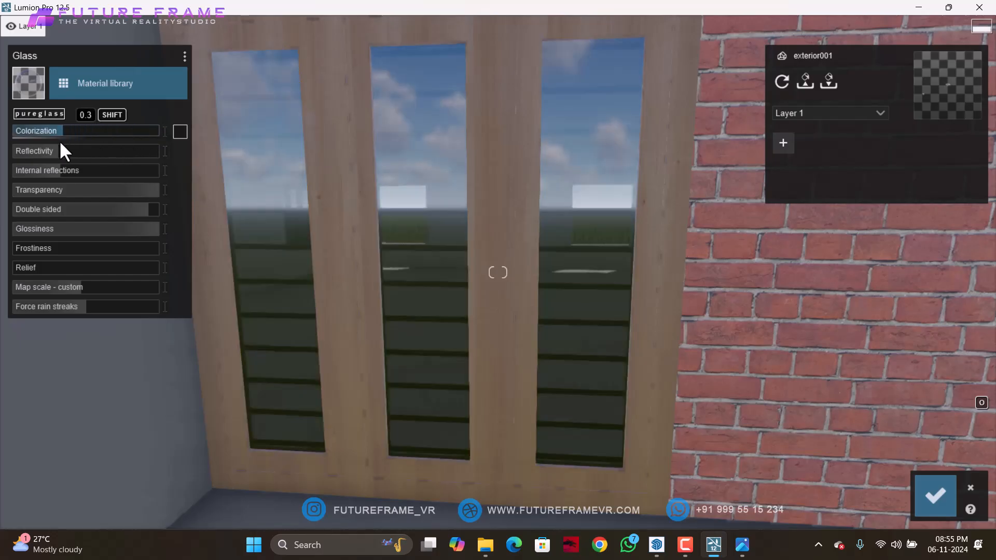
click(935, 491)
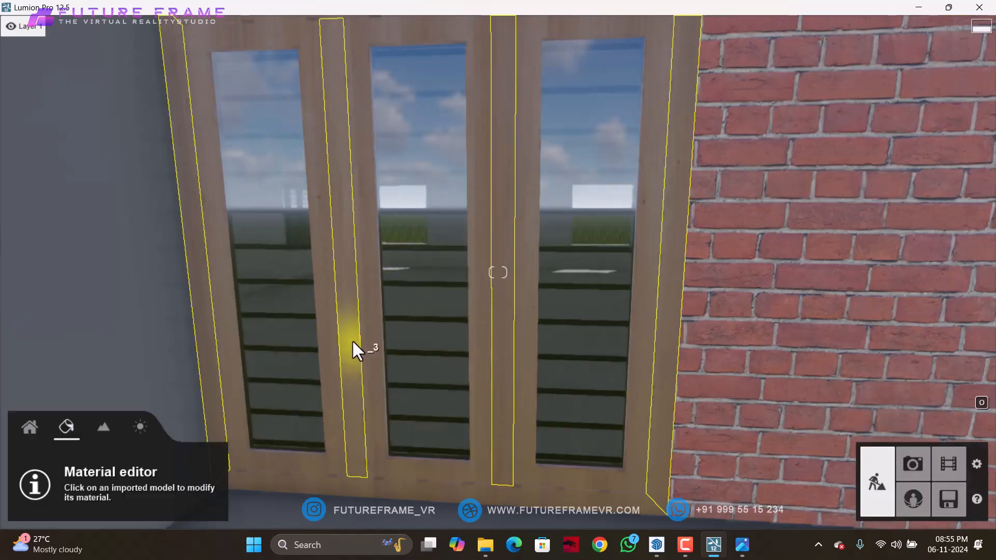
- Assign an indoor black metal material to the horizontal bars behind the window glass, after trying a patterned metal
scroll(353, 338, up, 5)
scroll(338, 336, up, 5)
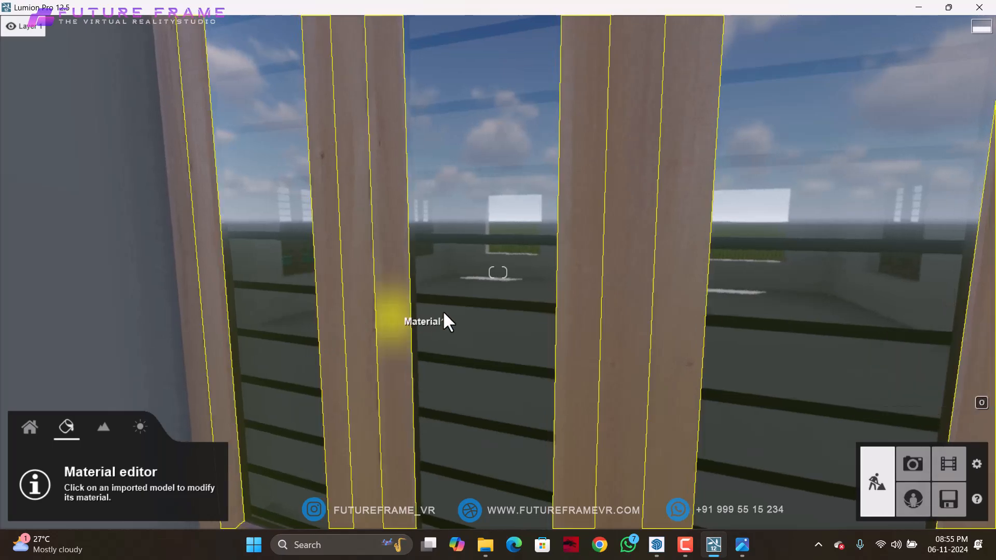
scroll(463, 309, down, 5)
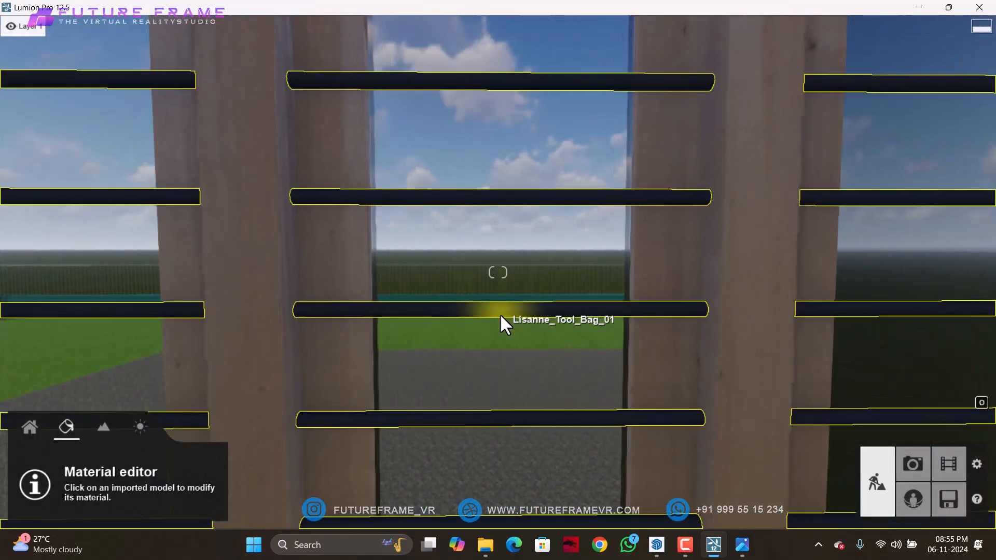
click(499, 314)
click(133, 86)
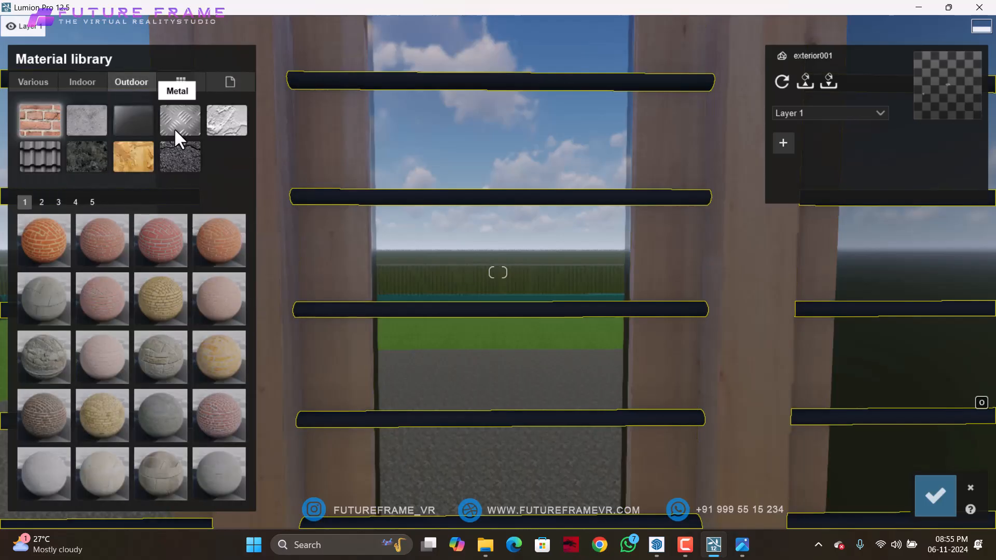
click(174, 129)
click(94, 83)
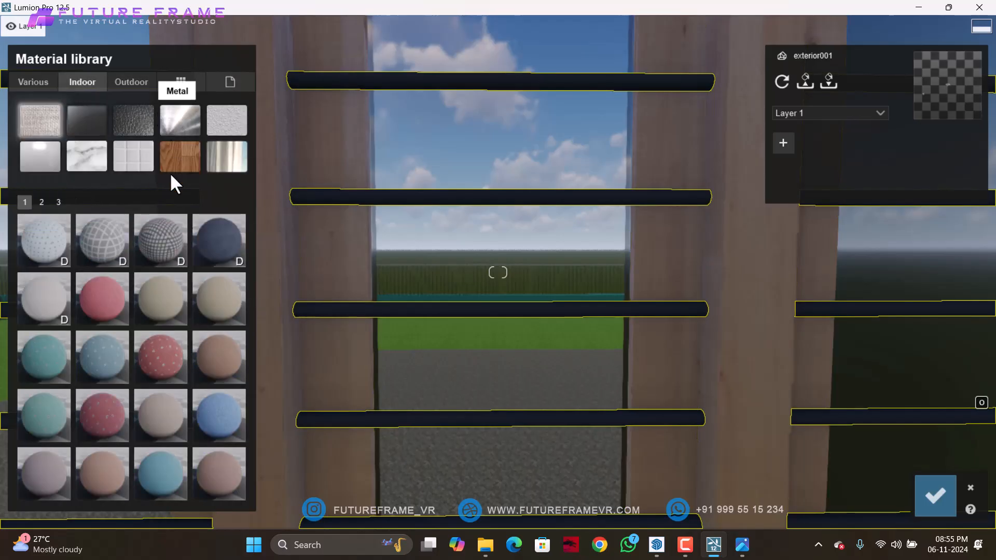
click(180, 120)
scroll(153, 334, down, 1)
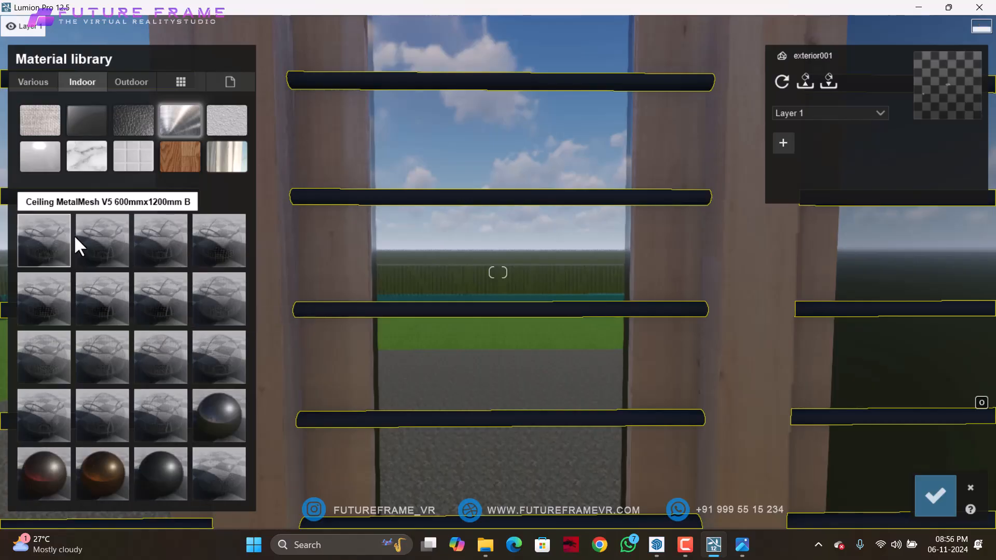
click(92, 288)
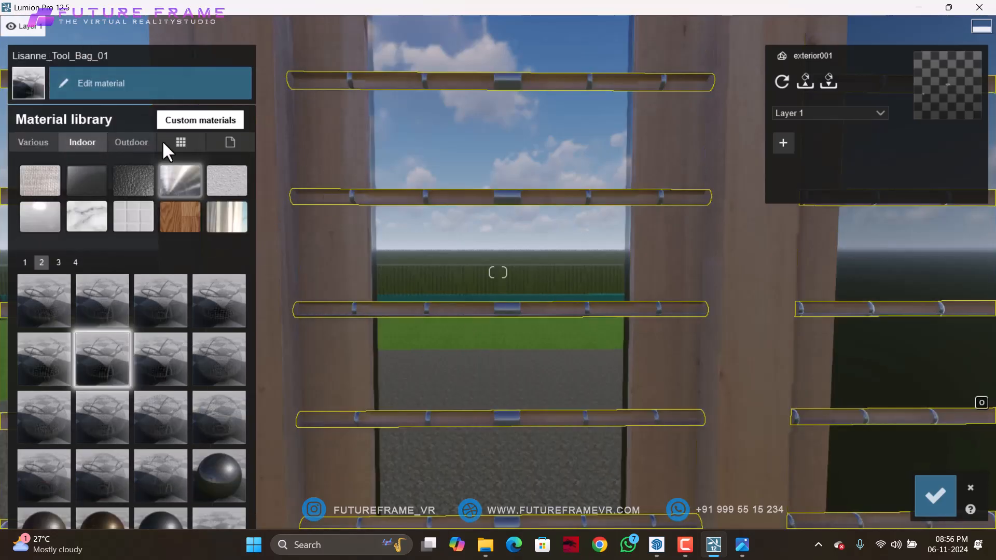
scroll(187, 457, down, 1)
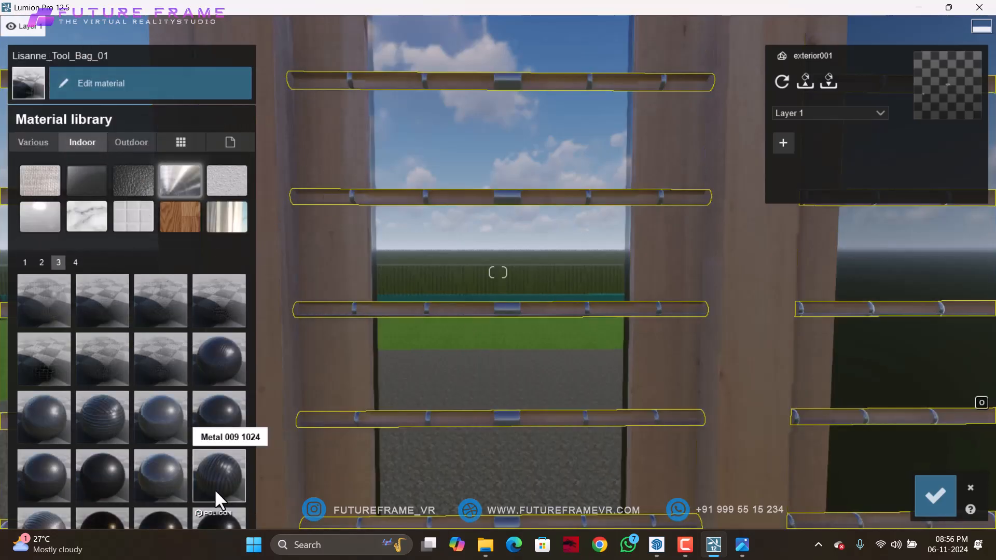
click(220, 519)
- Adjust the gloss and reflectivity of the window bars' metal and save the changes
click(348, 327)
click(351, 309)
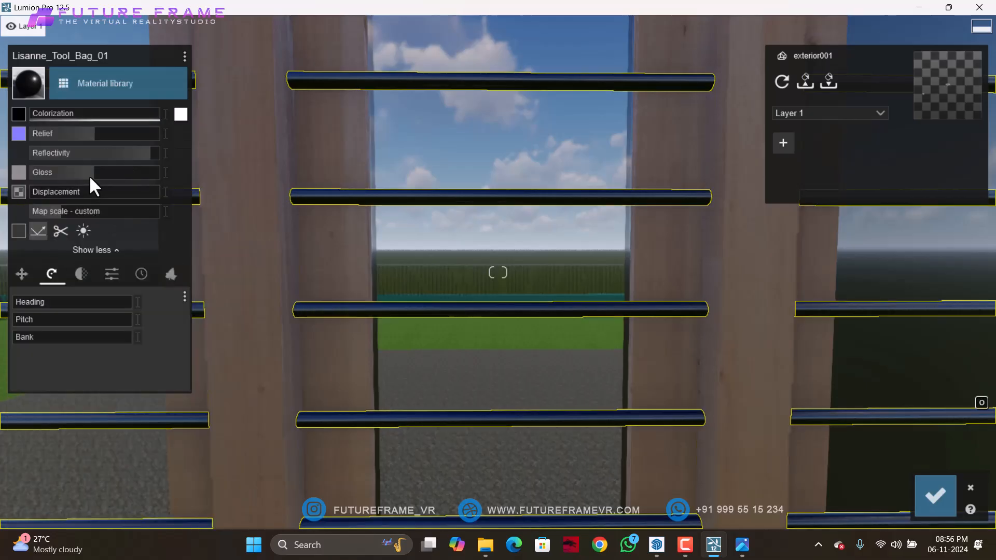
drag(46, 171, 86, 155)
click(934, 507)
- Copy the dark grey colour material of the window surround at the corner near the side door
key(w)
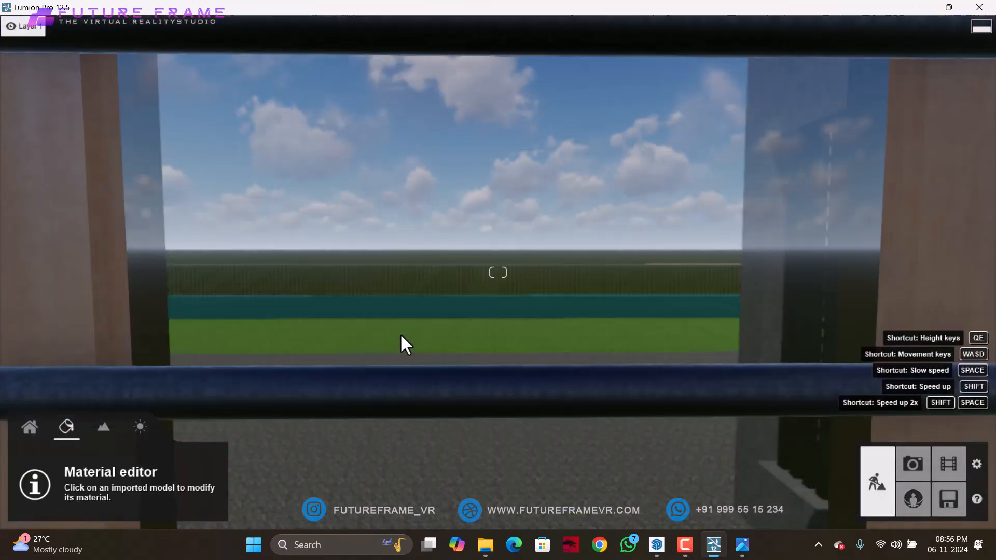
right_drag(400, 333, 218, 337)
key(s)
right_drag(462, 319, 552, 344)
key(w)
key(s)
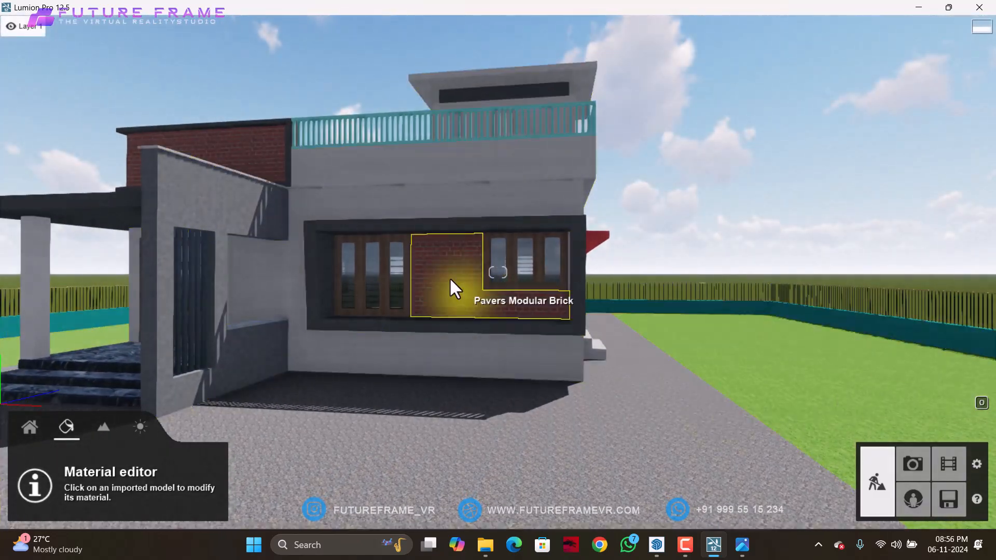
right_drag(449, 277, 480, 281)
key(w)
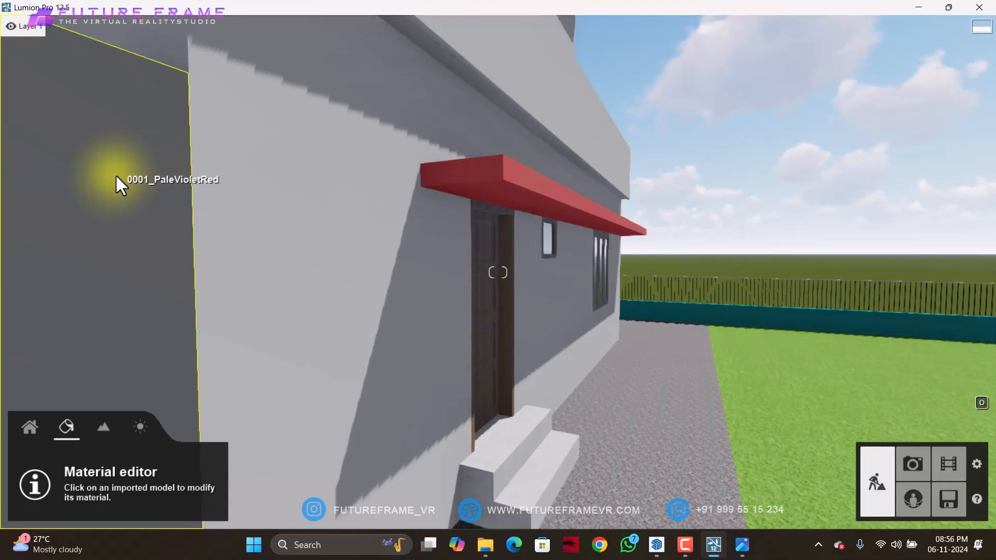
click(112, 175)
click(184, 56)
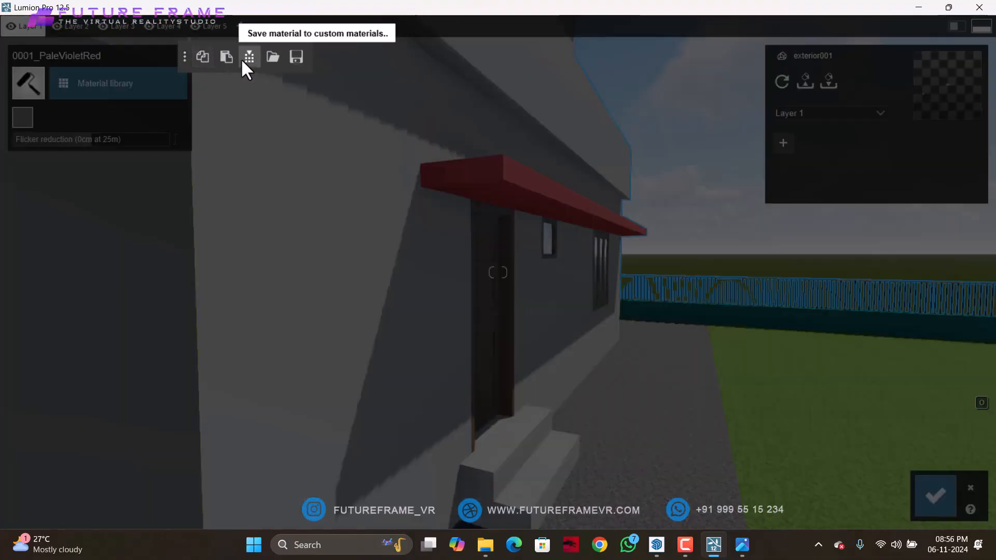
click(201, 58)
- Paste the copied dark grey material onto the red canopy above the side door and save the changes
click(471, 168)
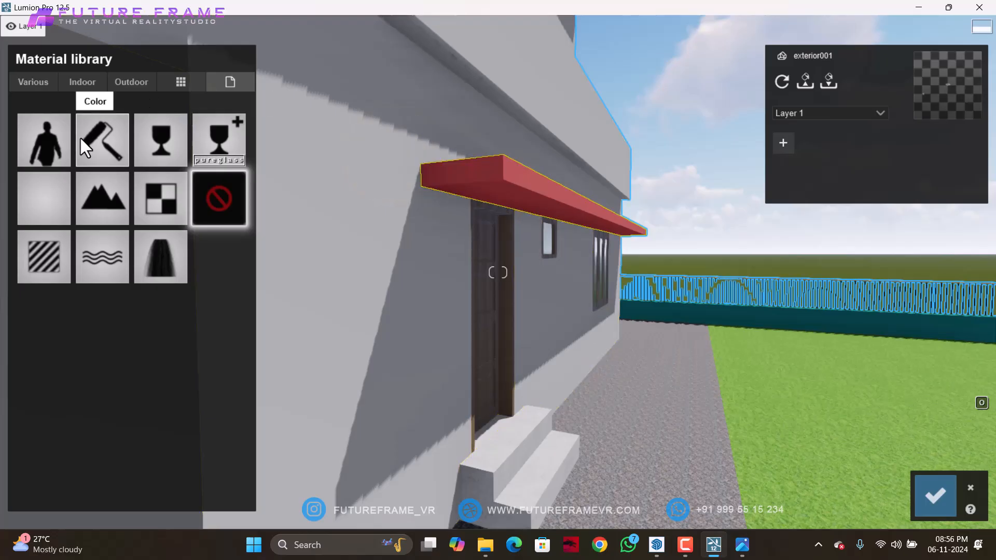
click(181, 81)
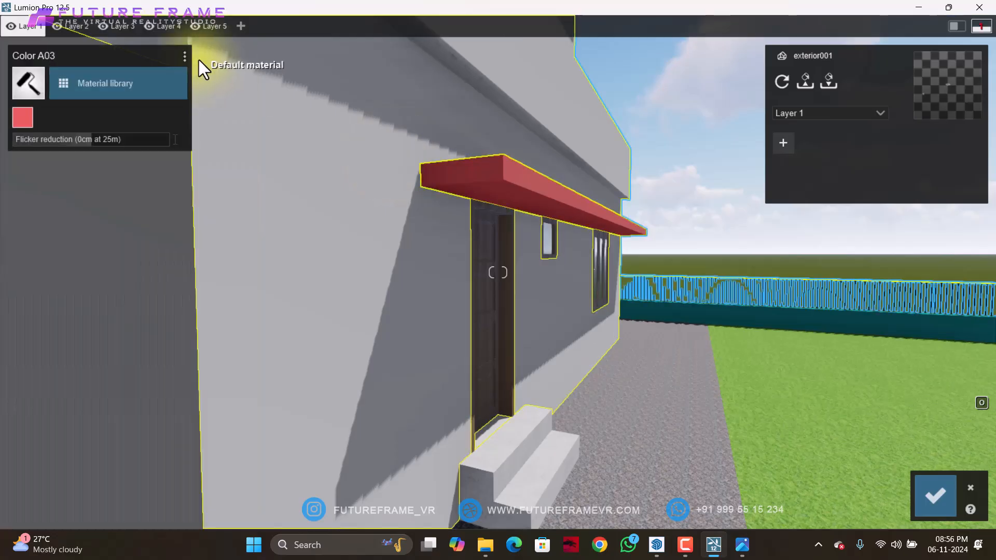
click(185, 56)
click(225, 57)
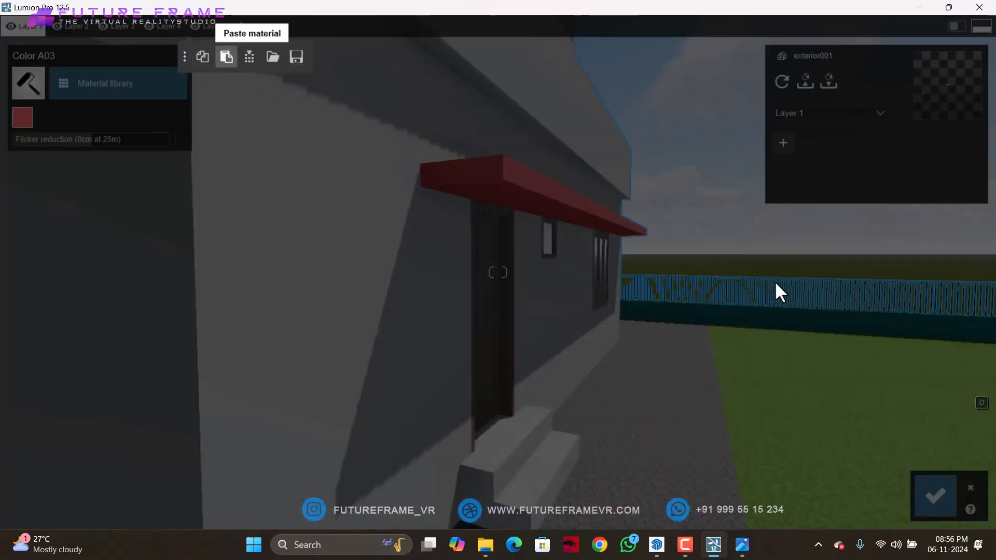
click(942, 502)
- Assign a speckled granite from the indoor stone materials to the side door's steps and save the changes
right_drag(619, 291, 589, 273)
key(w)
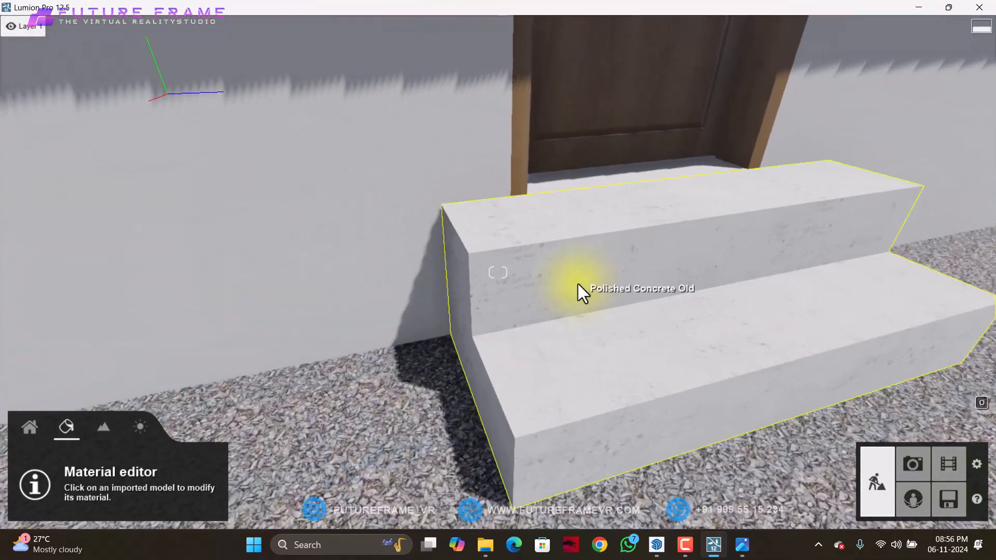
click(580, 286)
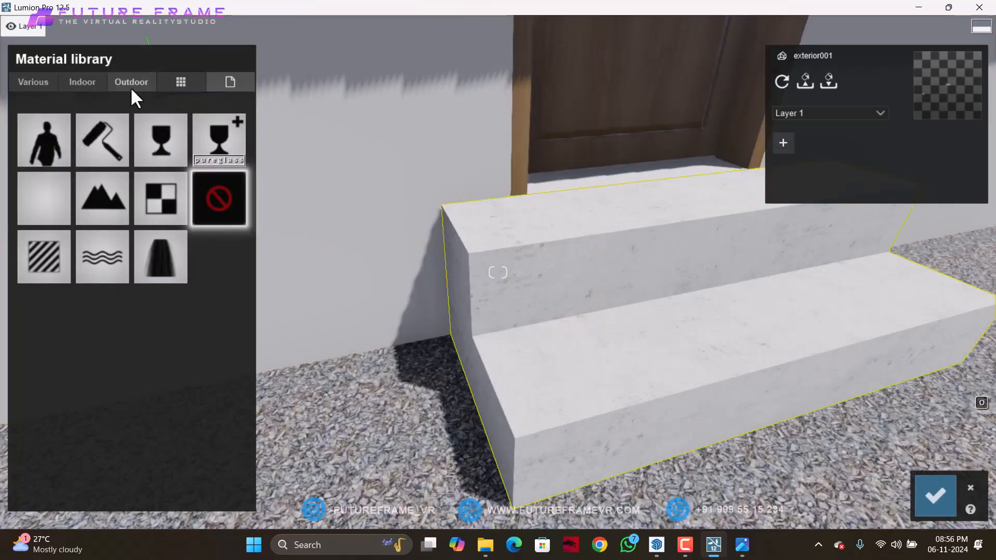
click(87, 78)
click(93, 162)
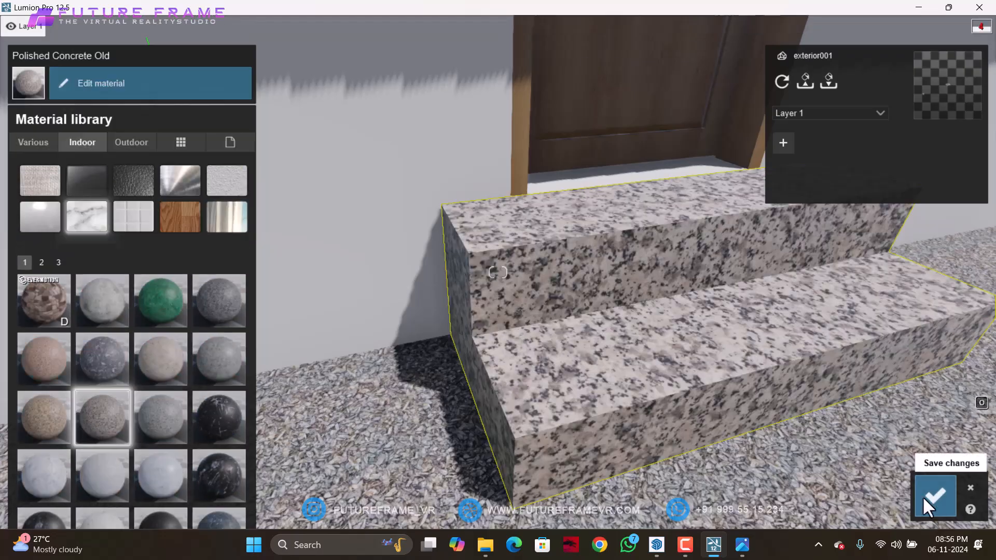
click(925, 499)
- Assign the indoor metal Polii Metal Teflon 001 2K to the teal roof terrace railing
scroll(623, 409, down, 10)
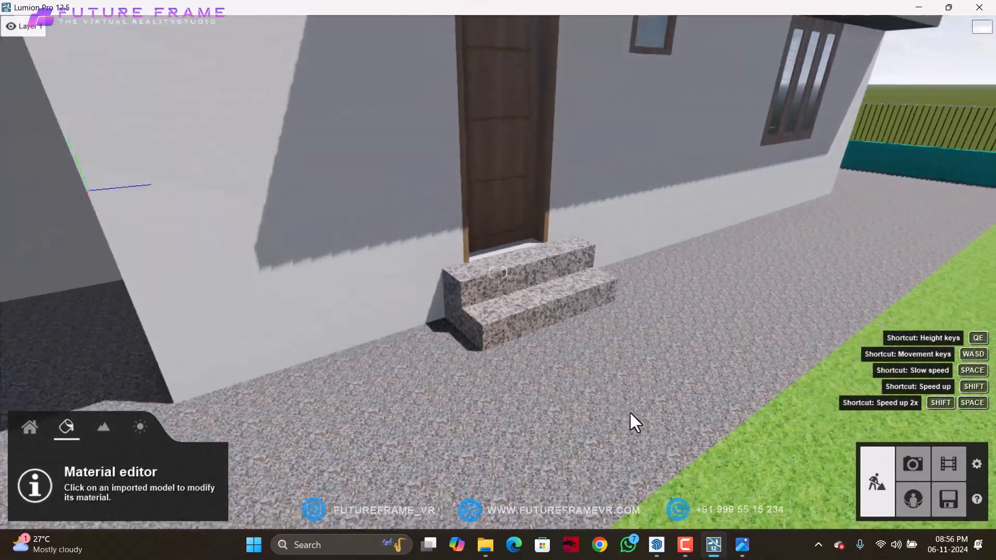
scroll(629, 412, down, 5)
right_drag(630, 413, 605, 400)
scroll(602, 398, up, 5)
scroll(603, 399, down, 5)
scroll(601, 400, up, 6)
scroll(602, 401, down, 5)
scroll(606, 405, up, 4)
scroll(605, 406, up, 4)
scroll(606, 400, down, 5)
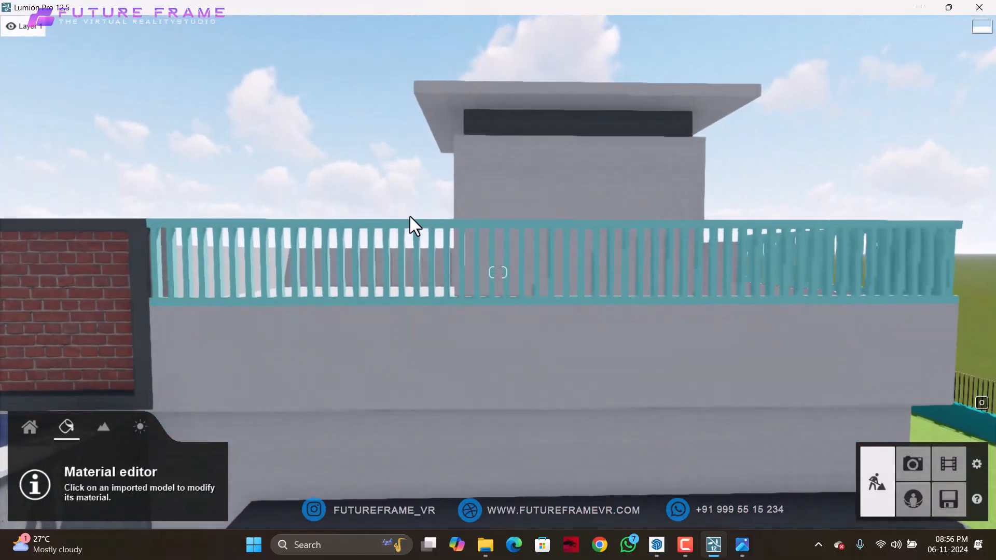
click(417, 223)
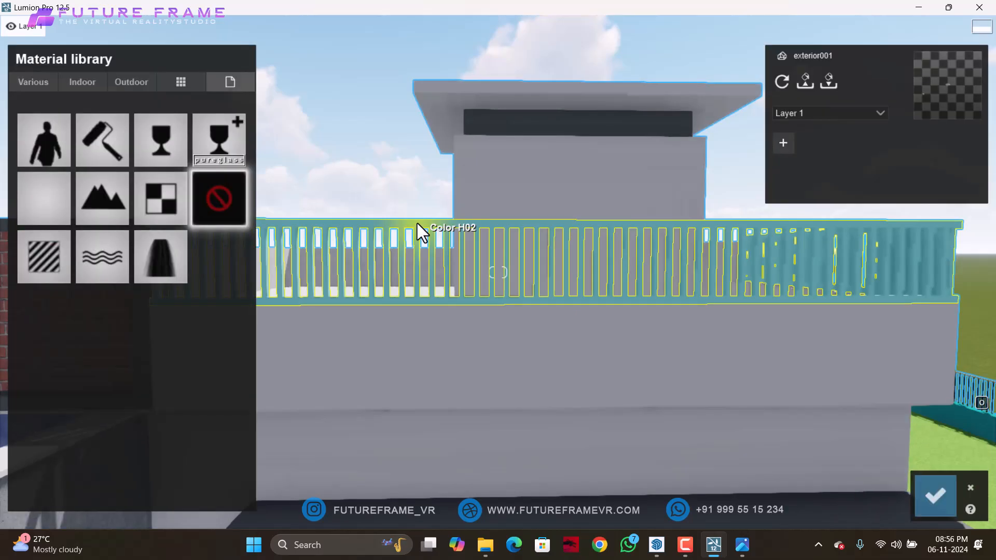
click(131, 82)
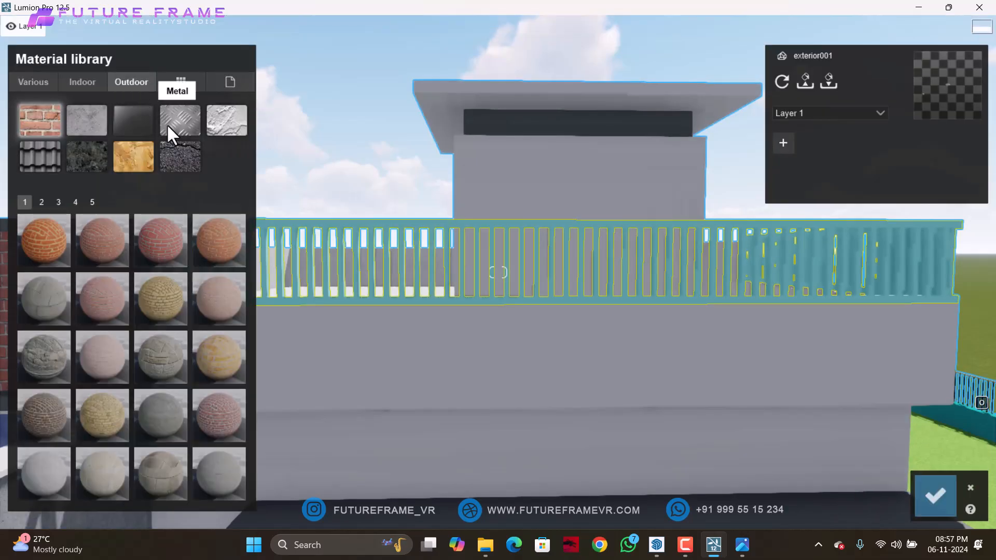
click(83, 82)
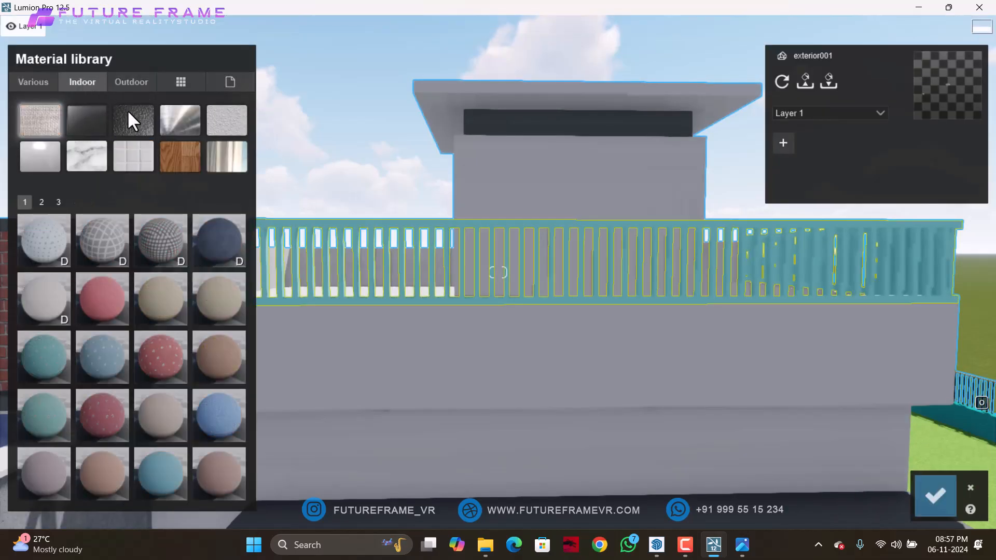
click(175, 125)
scroll(160, 406, down, 2)
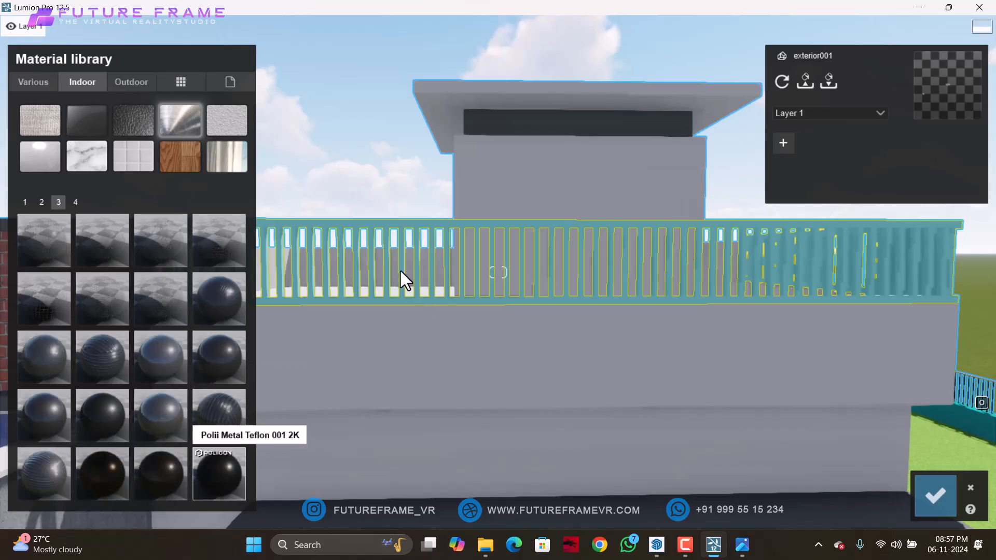
scroll(394, 230, up, 5)
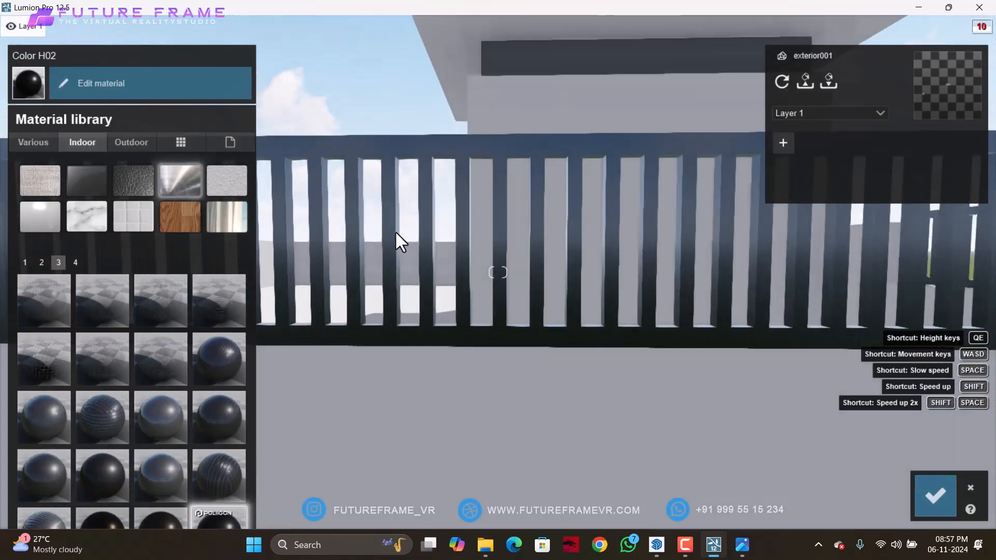
- Raise the railing metal's gloss to about 0.9, lower its reflectivity, enlarge its map scale and save the changes
click(151, 83)
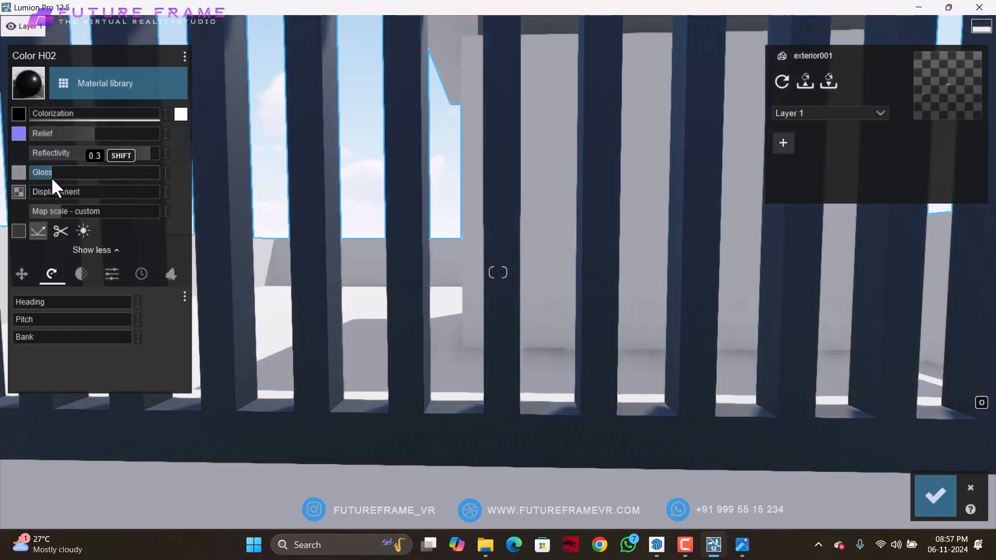
drag(51, 176, 89, 189)
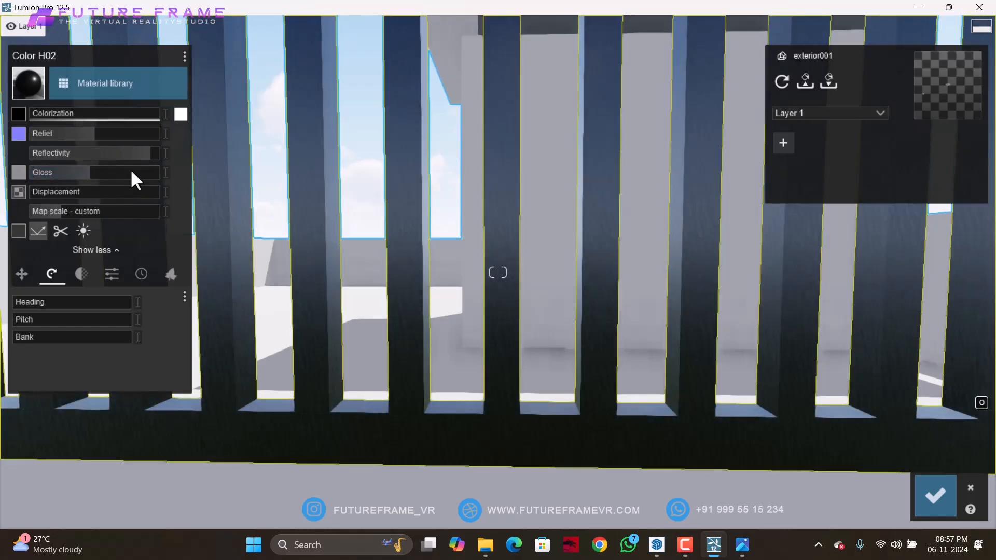
drag(136, 154, 104, 154)
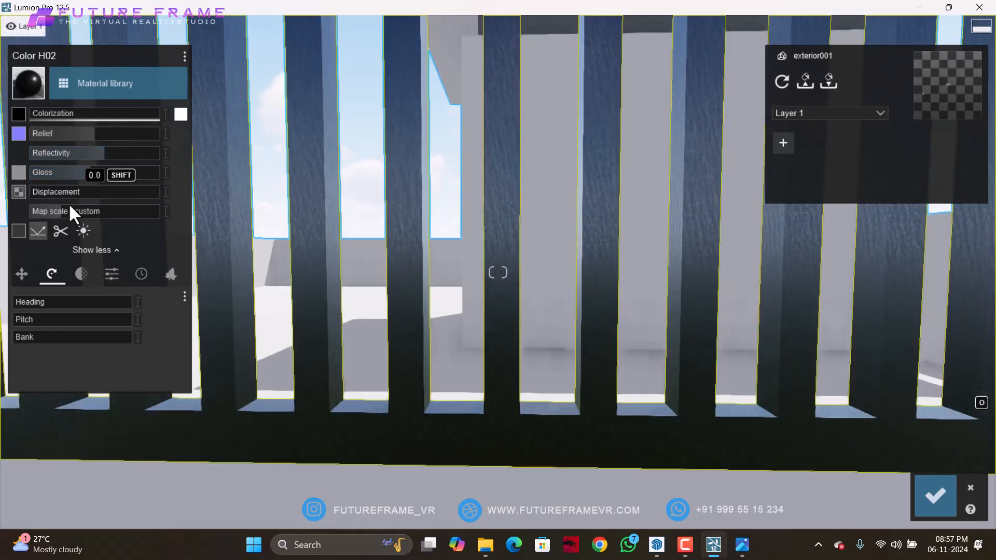
drag(115, 214, 154, 216)
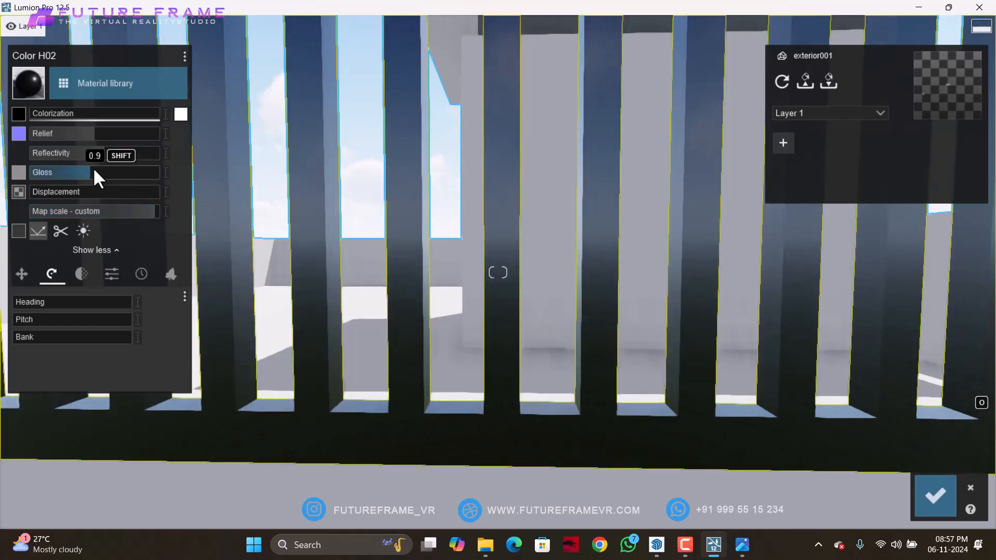
drag(101, 154, 121, 152)
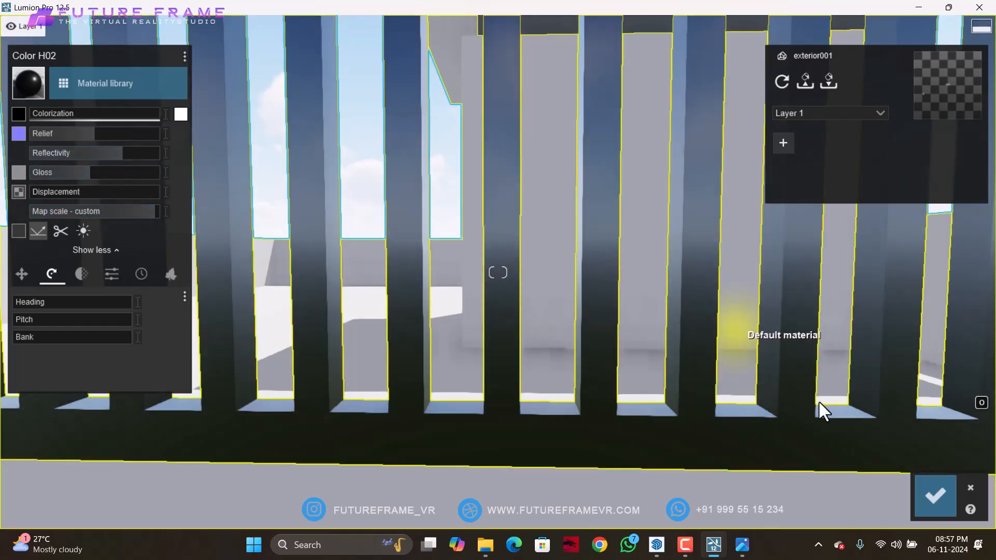
click(935, 496)
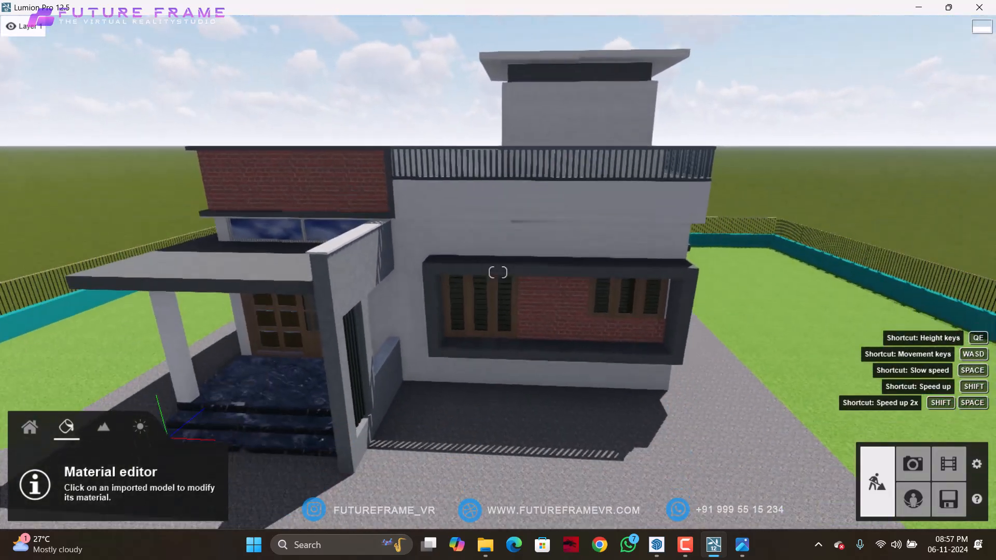
- Replace the sky-reflecting glass of the windows below the brick parapet with Interior Glass 001 and save the changes
right_drag(324, 256, 477, 319)
key(w)
key(q)
key(w)
key(s)
key(w)
click(499, 300)
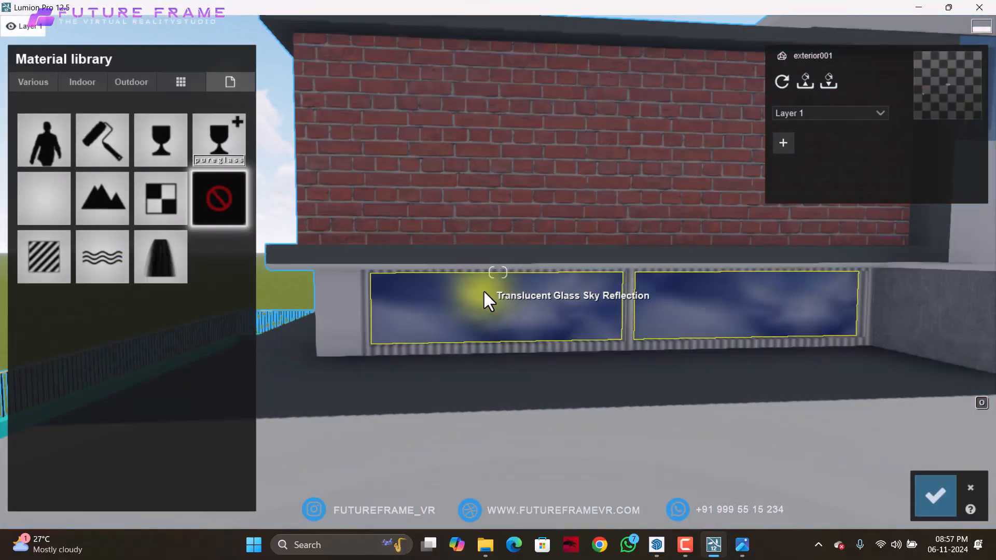
click(83, 83)
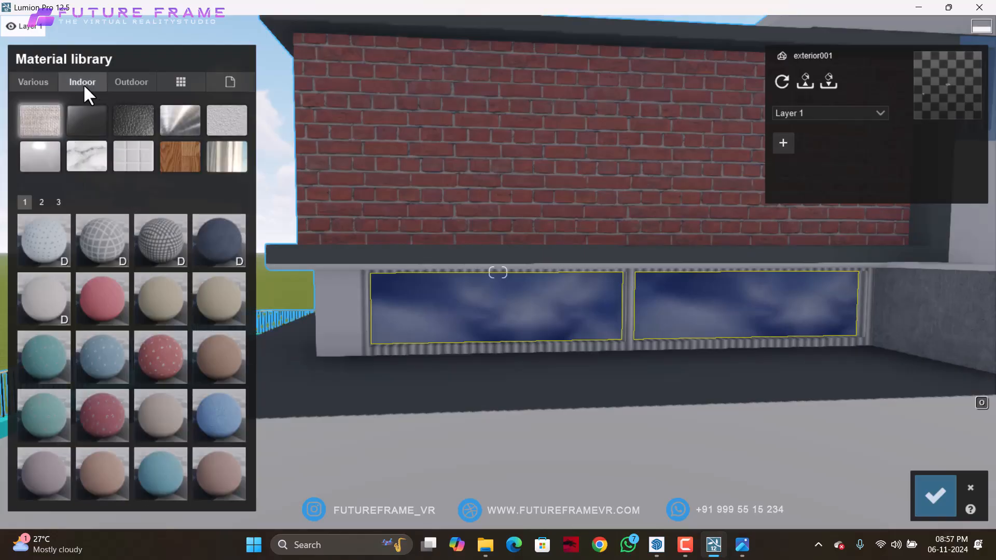
click(92, 118)
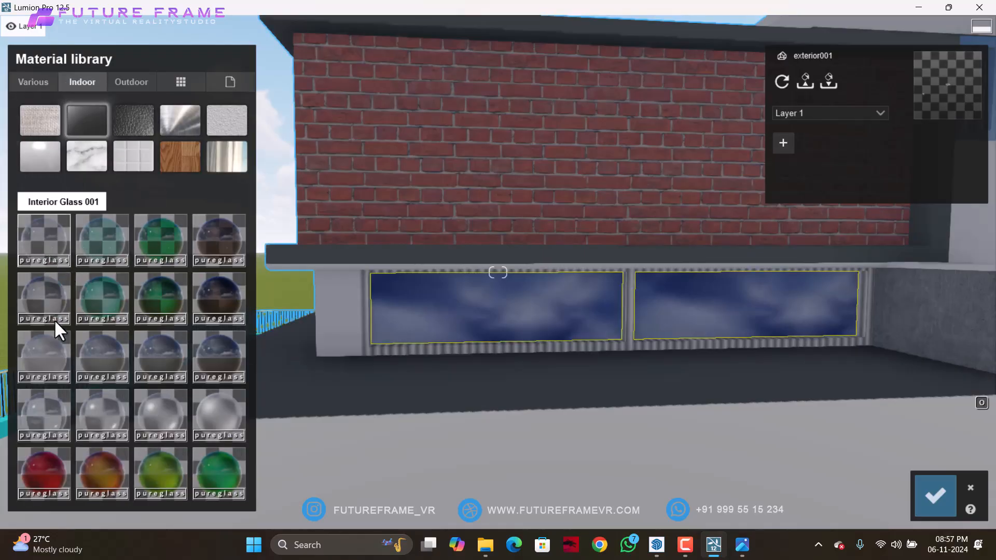
click(445, 304)
key(w)
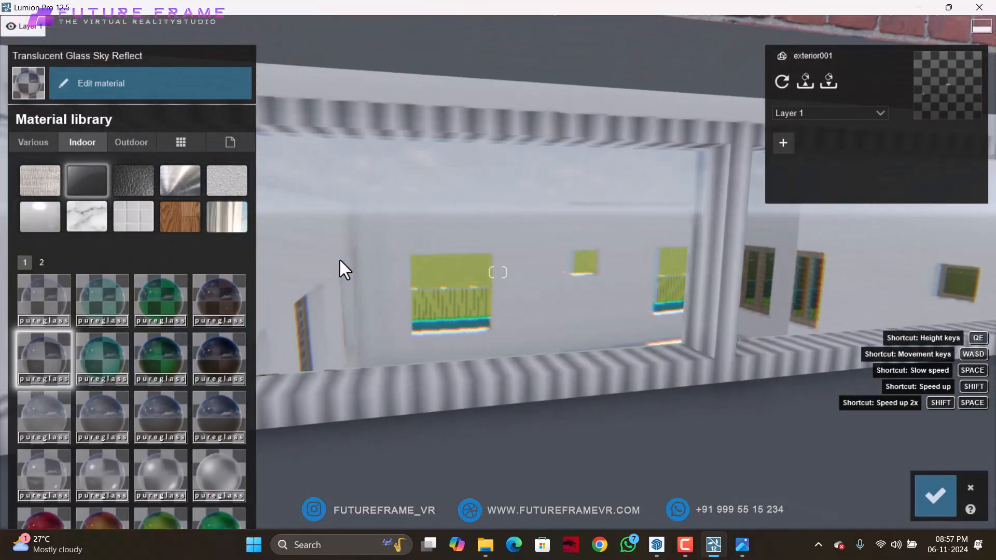
click(30, 298)
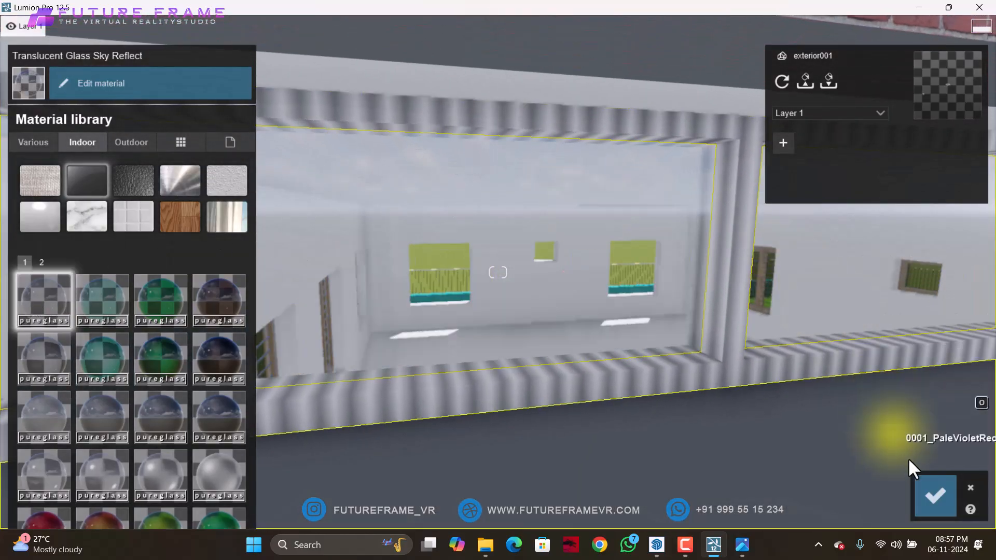
click(934, 494)
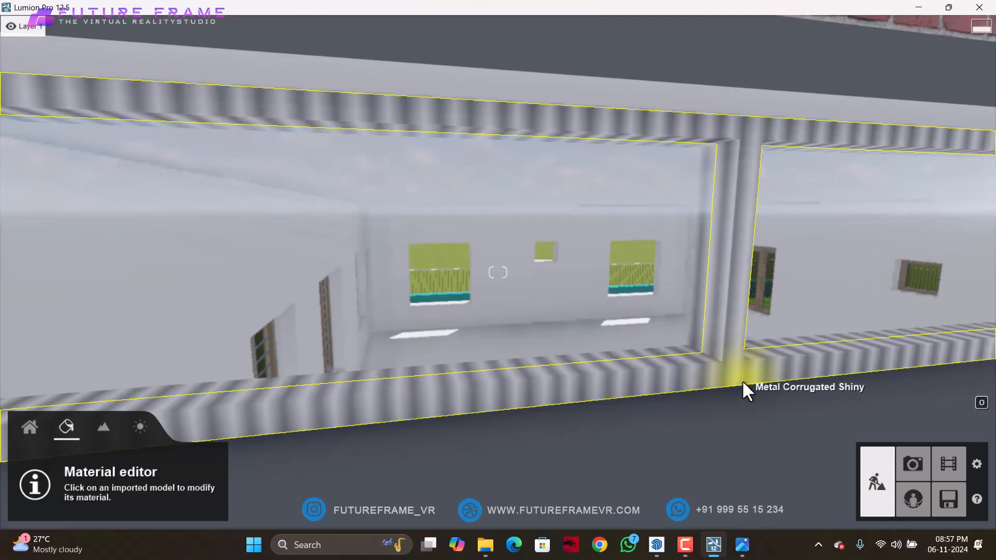
- Assign the indoor metal Polii Metal Teflon 001 2K to the corrugated frames of the windows below the brick parapet
click(741, 380)
click(83, 82)
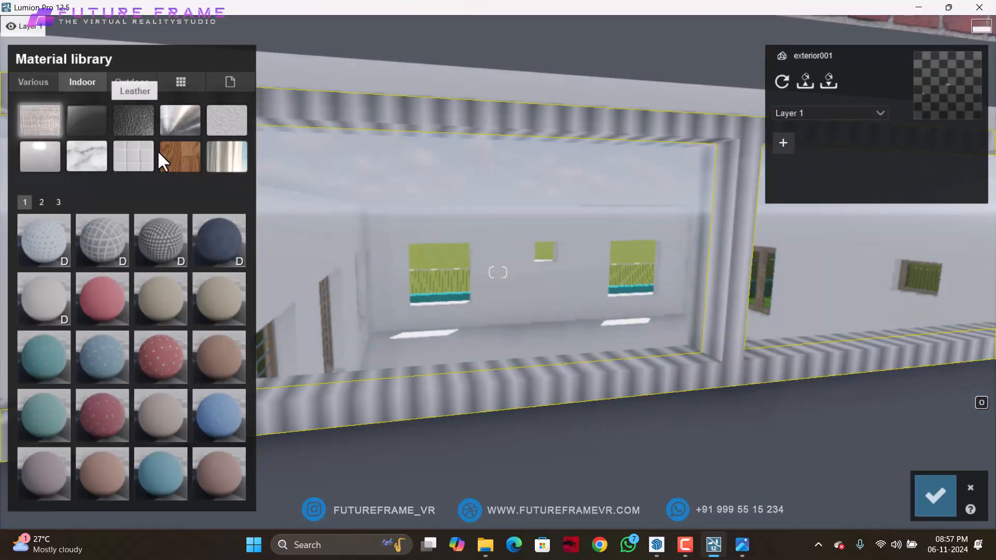
click(180, 120)
scroll(215, 411, down, 1)
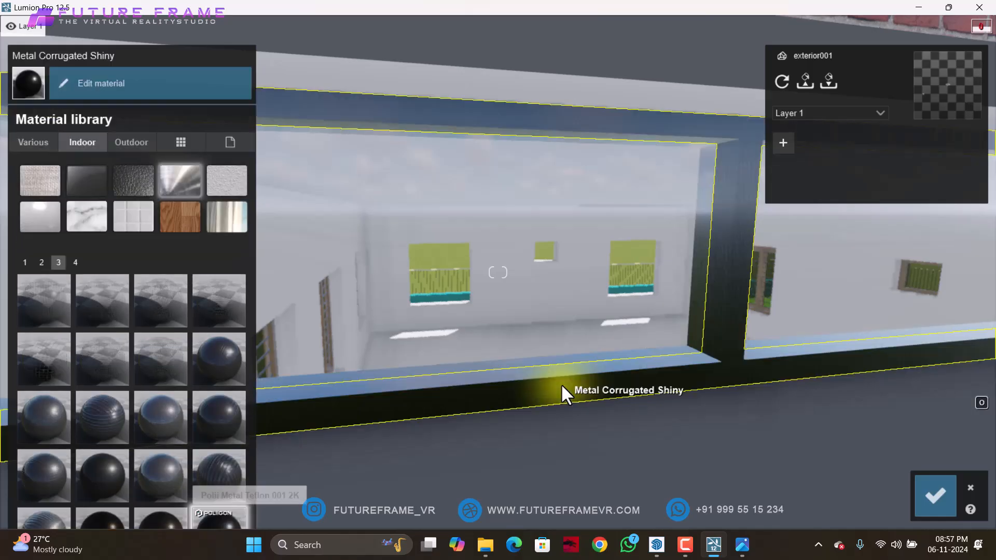
- Adjust the gloss of the window frames' black metal and save the changes
click(581, 393)
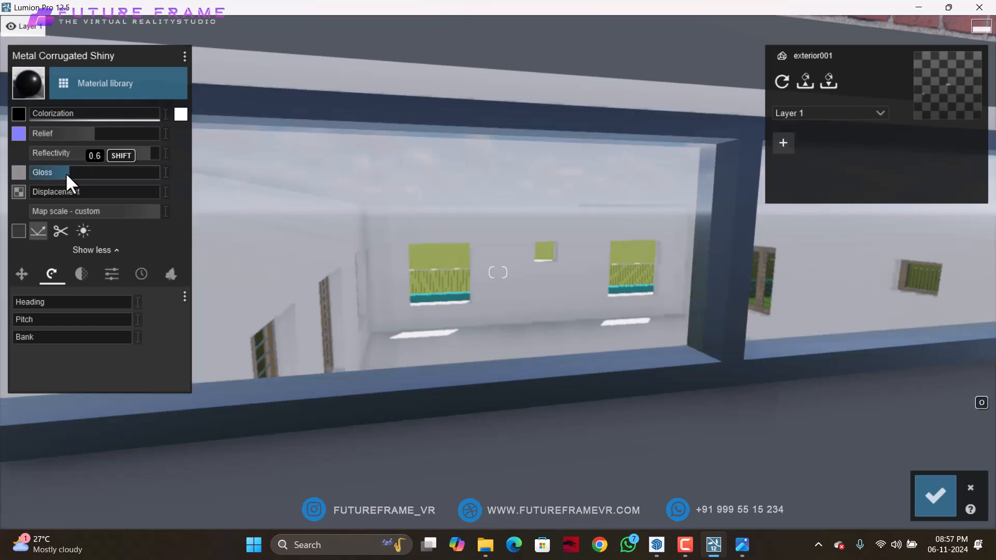
click(80, 173)
right_drag(614, 280, 622, 280)
key(s)
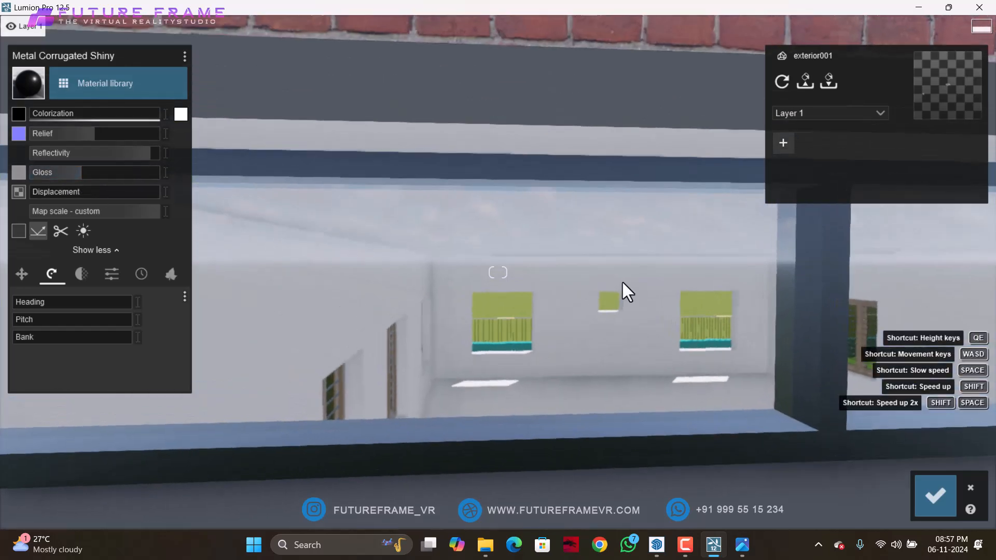
click(937, 499)
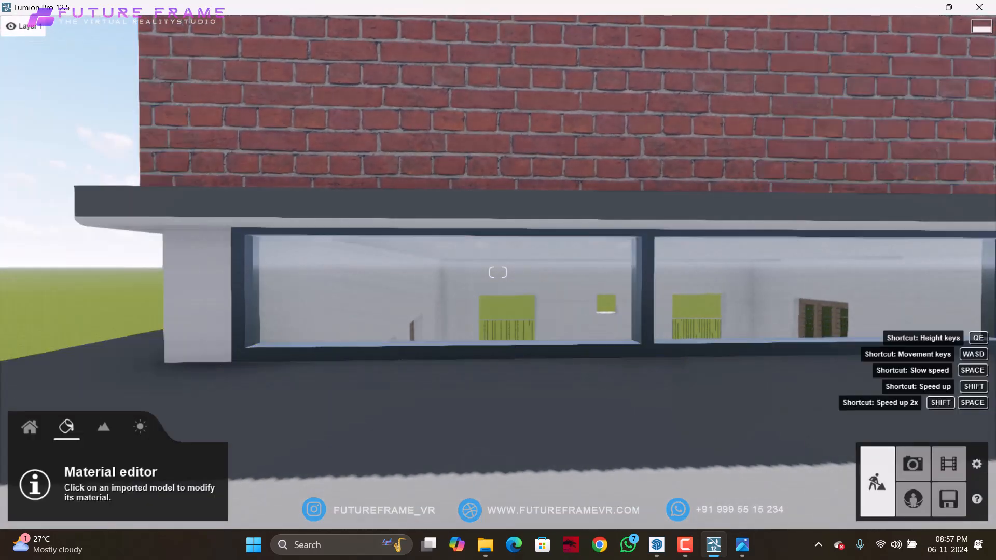
- Examine the house exterior from the front and both sides, ending close to the ground surface beside the porch
key(s)
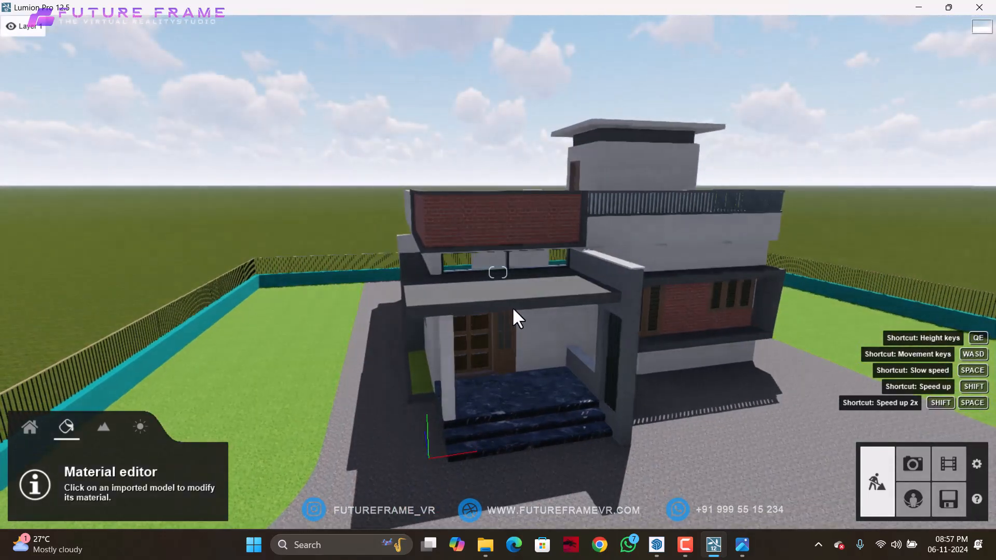
right_drag(512, 306, 638, 280)
key(w)
key(w)
key(s)
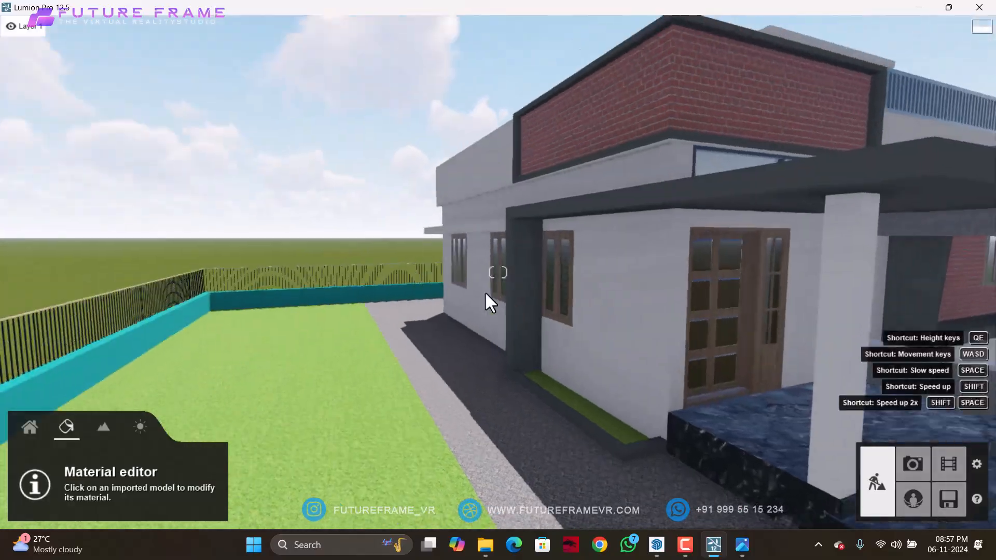
key(w)
key(d)
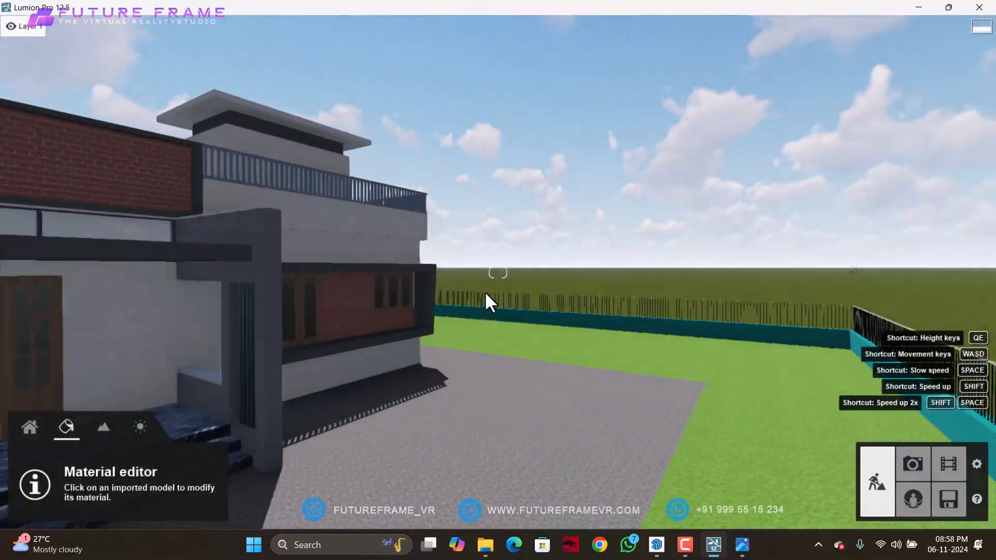
right_drag(485, 291, 612, 358)
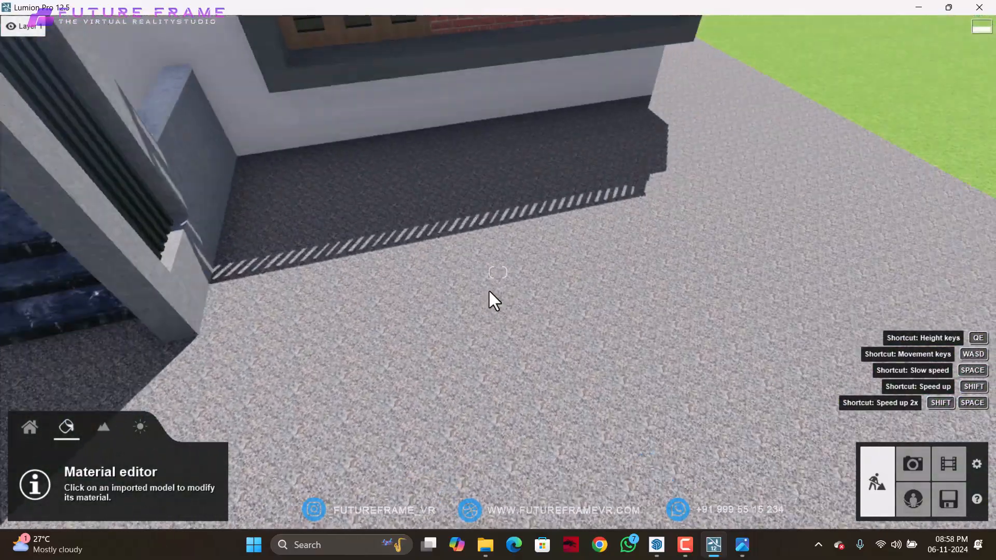
key(w)
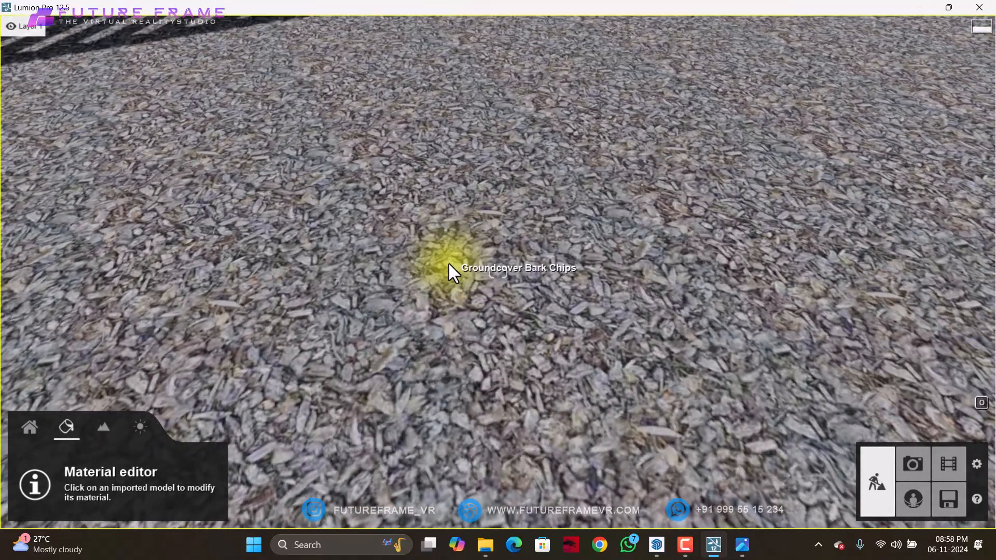
- Replace the bark-chip ground around the house with a grey gravel from the Soil materials, also trying Polii GroundGravel 006, 010 and 008 2k
click(449, 263)
click(39, 84)
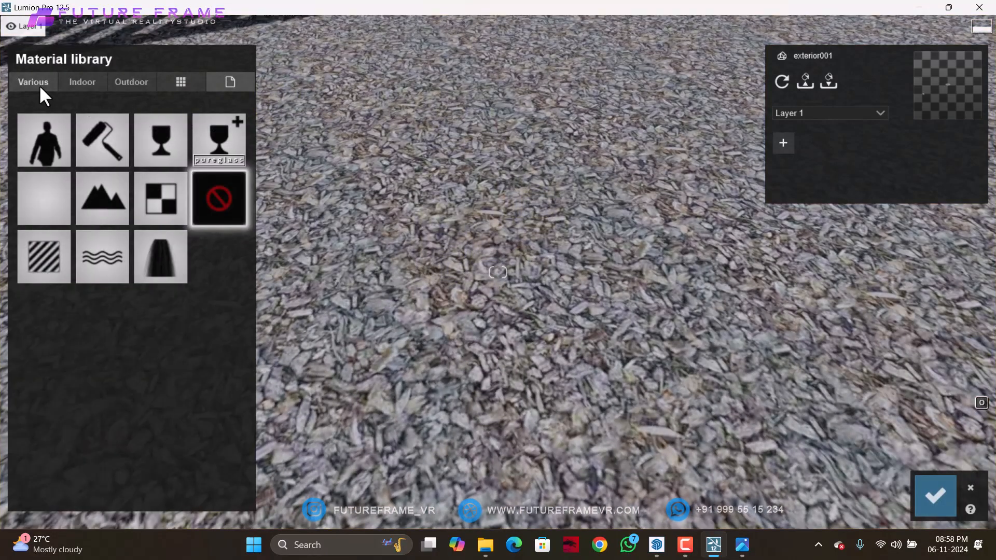
click(166, 116)
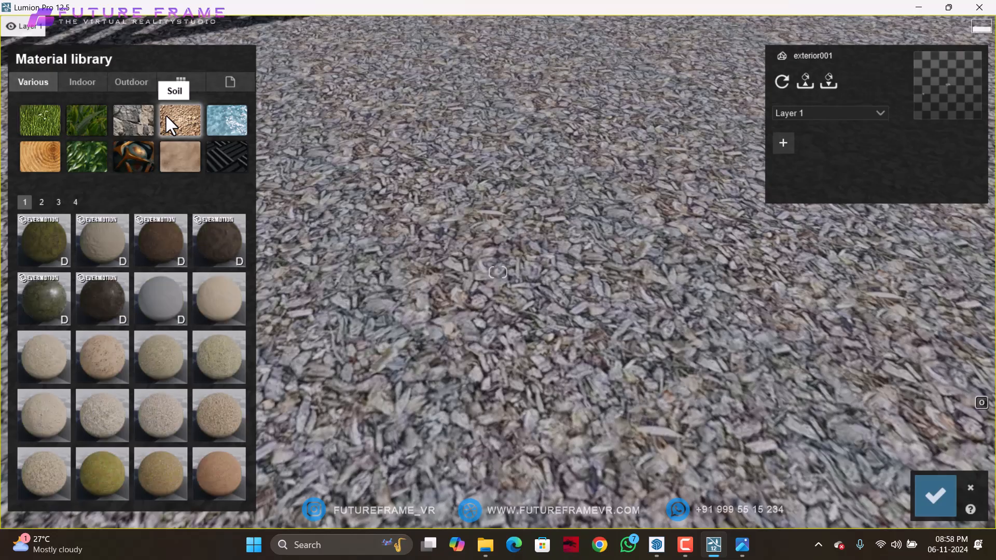
scroll(200, 331, down, 2)
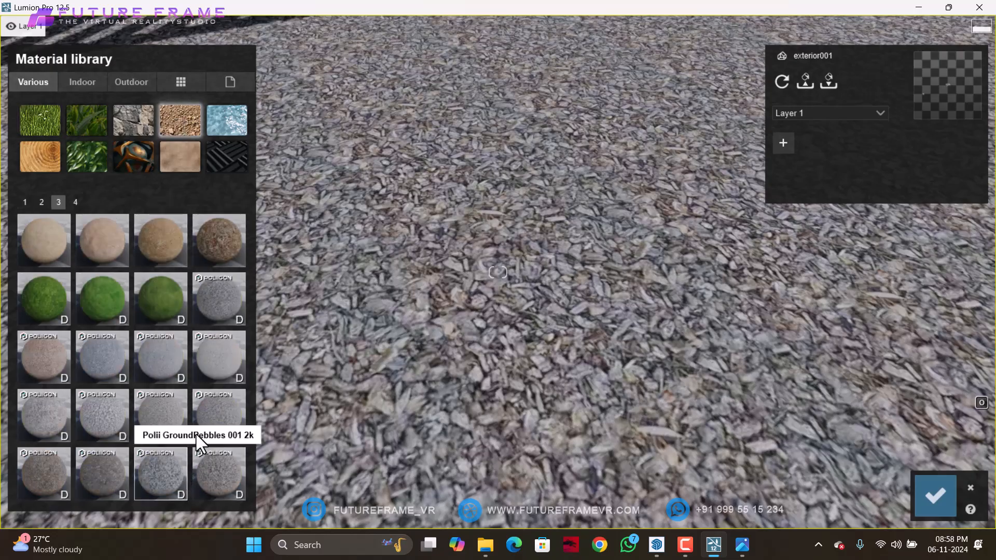
click(368, 350)
right_drag(370, 351, 356, 374)
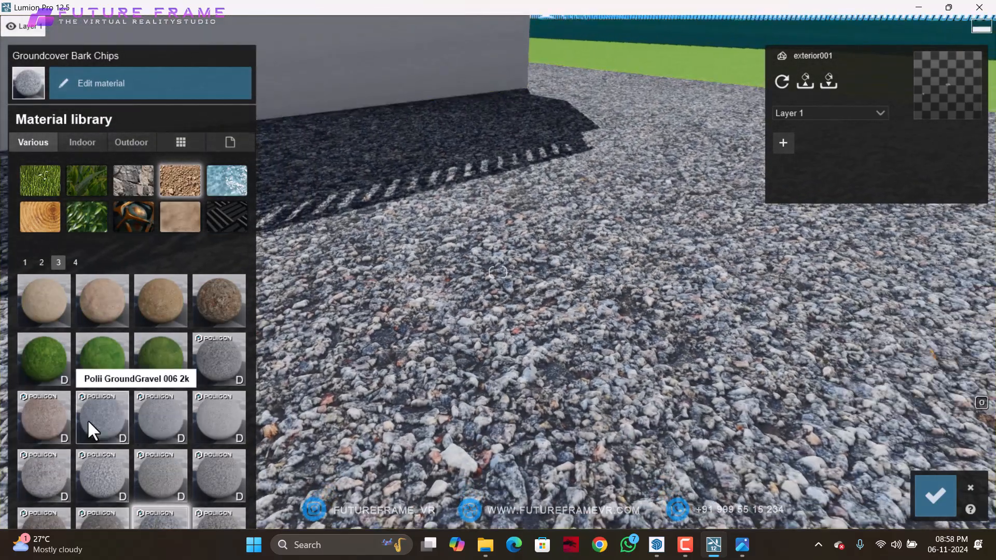
click(87, 419)
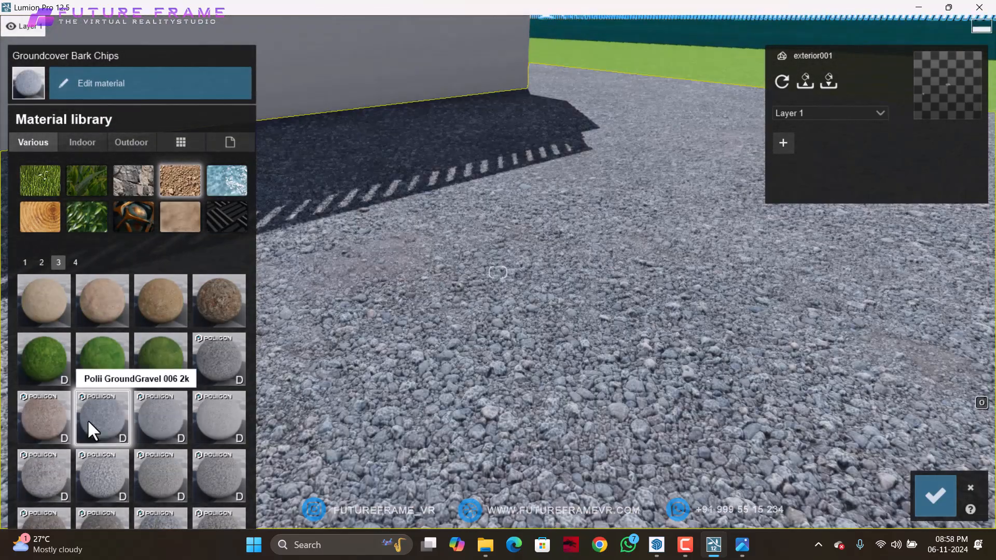
click(108, 470)
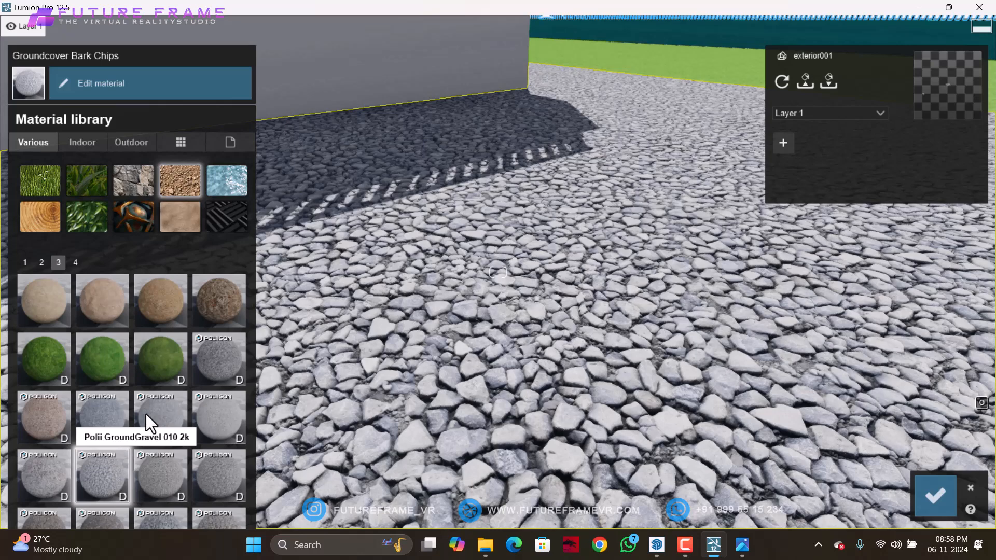
click(219, 370)
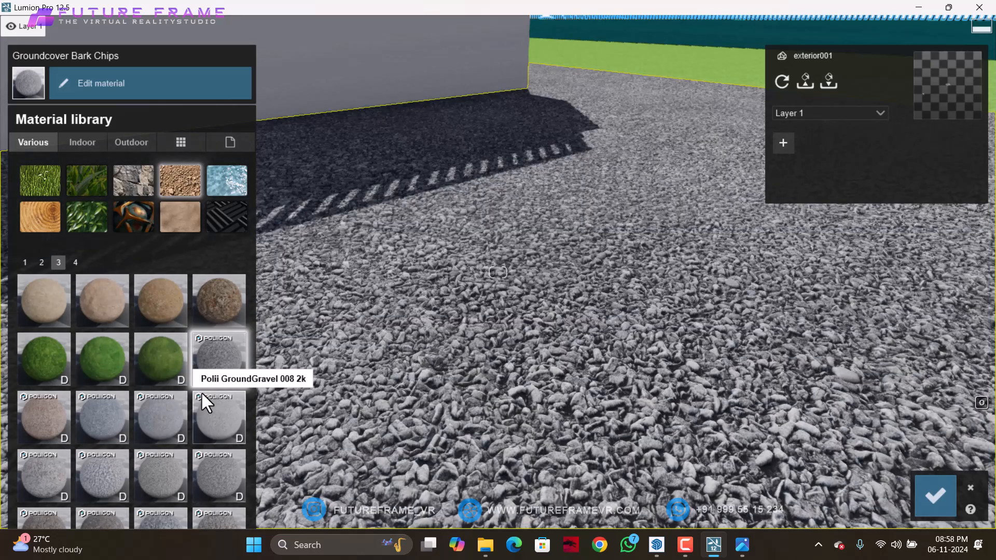
click(227, 475)
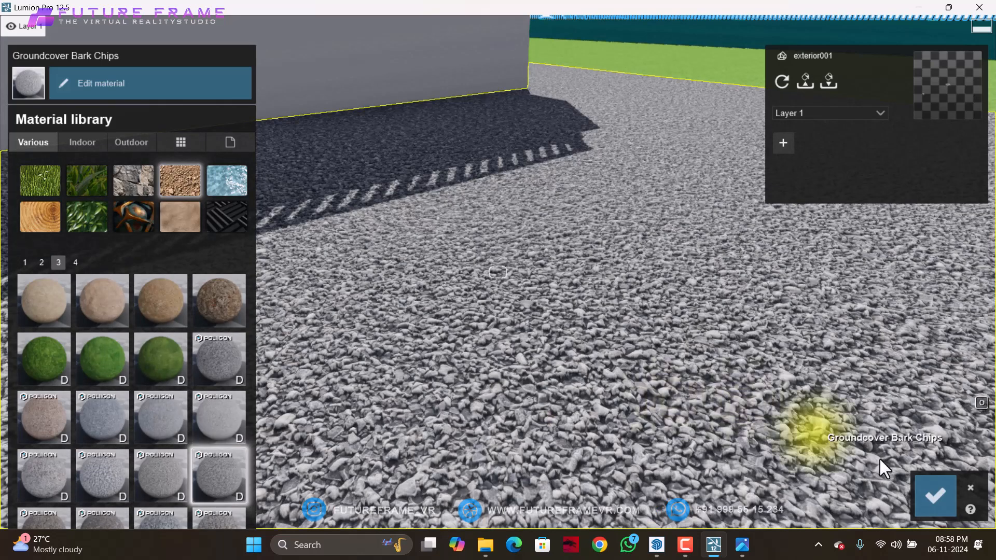
- Set the gravel's relief to 1.4, adjust its displacement, lower its reflectivity and gloss, and save the material changes
click(353, 328)
right_drag(353, 328, 331, 272)
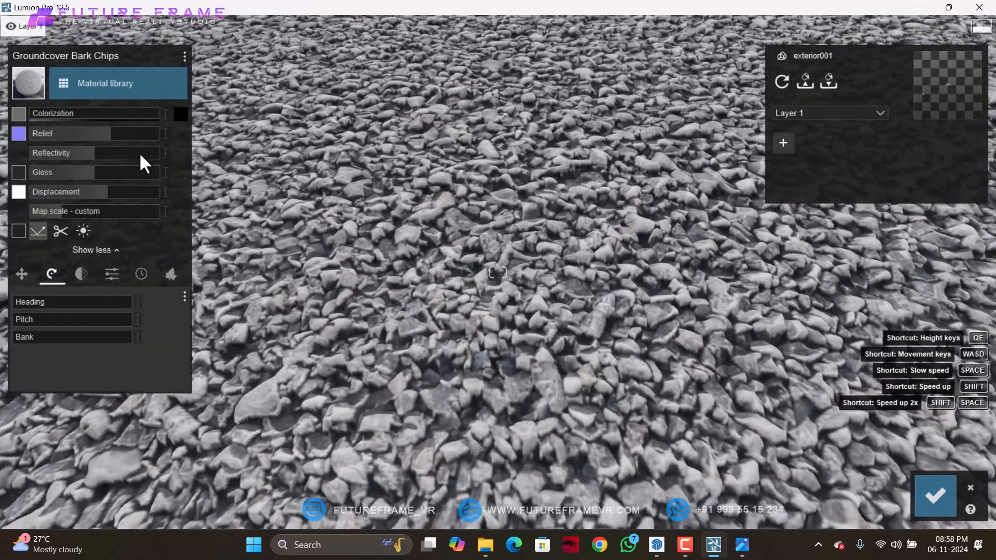
drag(130, 134, 293, 143)
drag(222, 145, 123, 136)
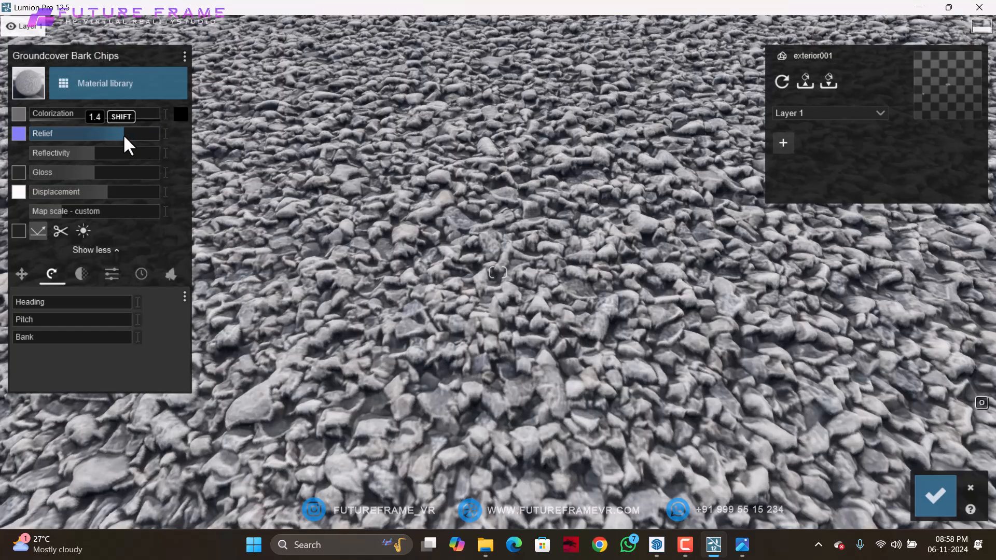
drag(97, 192, 1, 195)
drag(64, 193, 112, 231)
drag(86, 155, 86, 185)
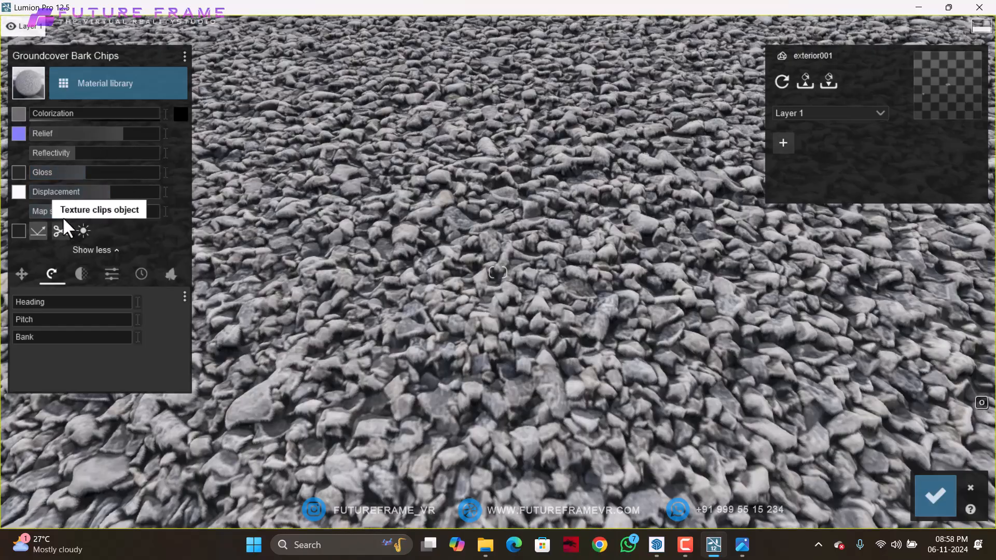
click(937, 499)
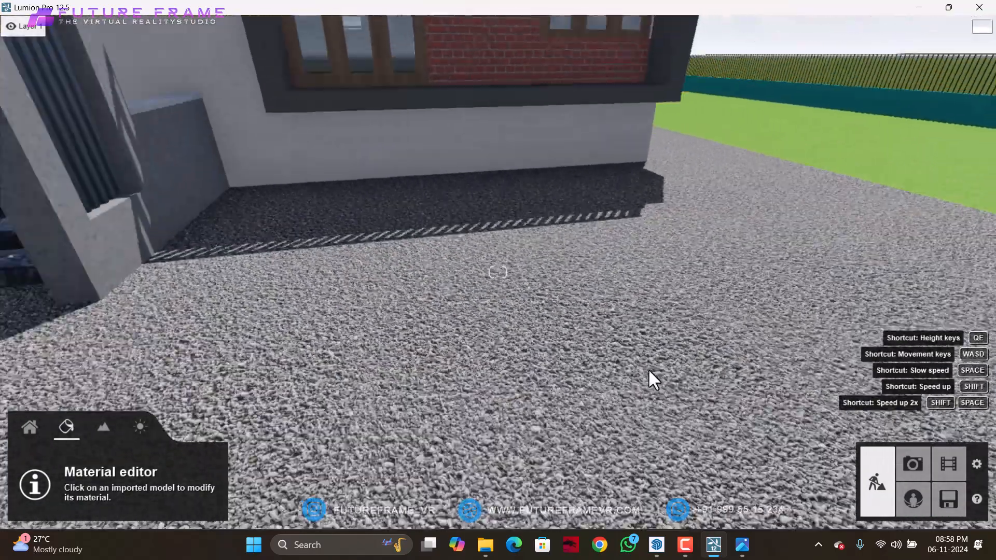
- Assign a dense, long-bladed 3D grass material to the flat green lawn beside the house and open its settings
key(s)
right_drag(648, 368, 524, 368)
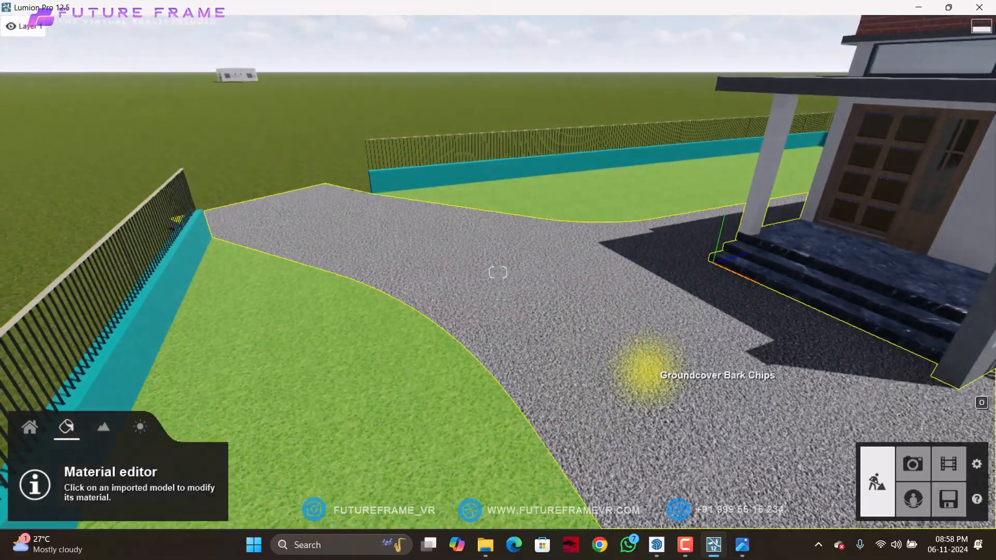
key(w)
right_drag(649, 369, 597, 306)
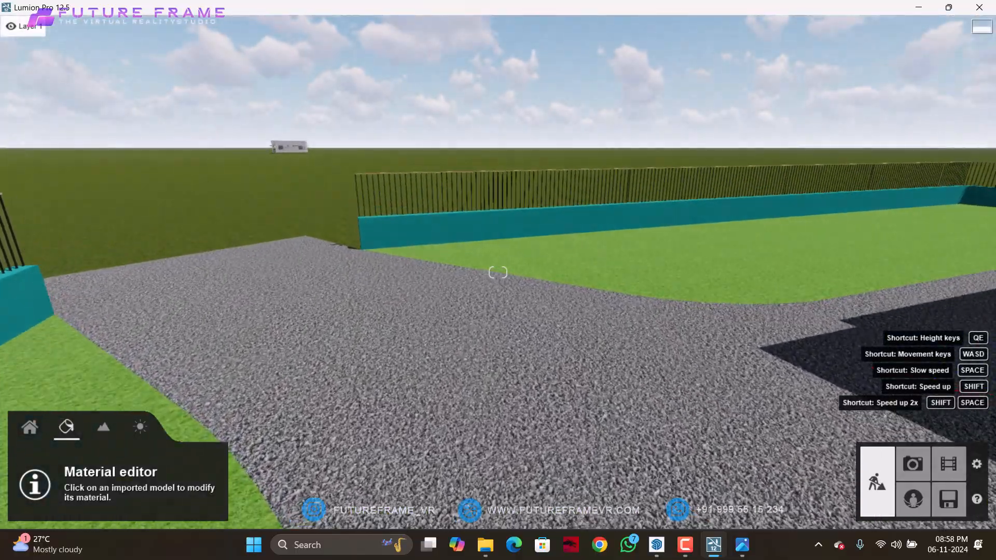
right_drag(655, 371, 669, 332)
key(w)
right_drag(658, 369, 658, 410)
key(w)
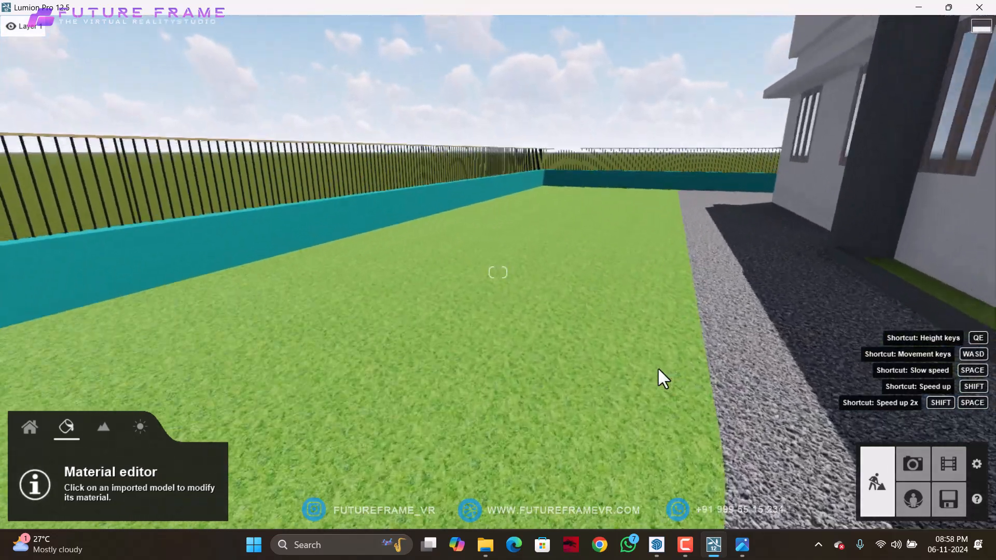
key(w)
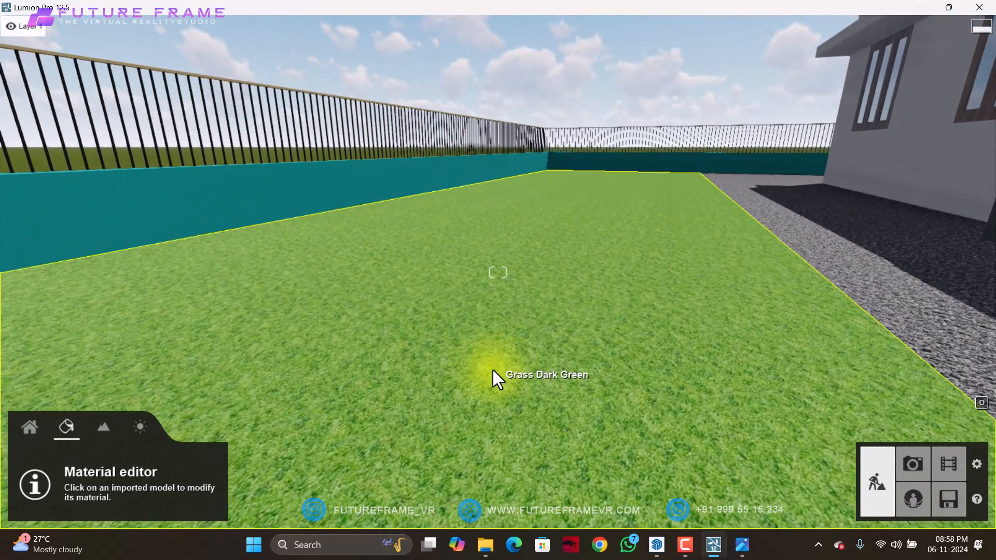
click(493, 369)
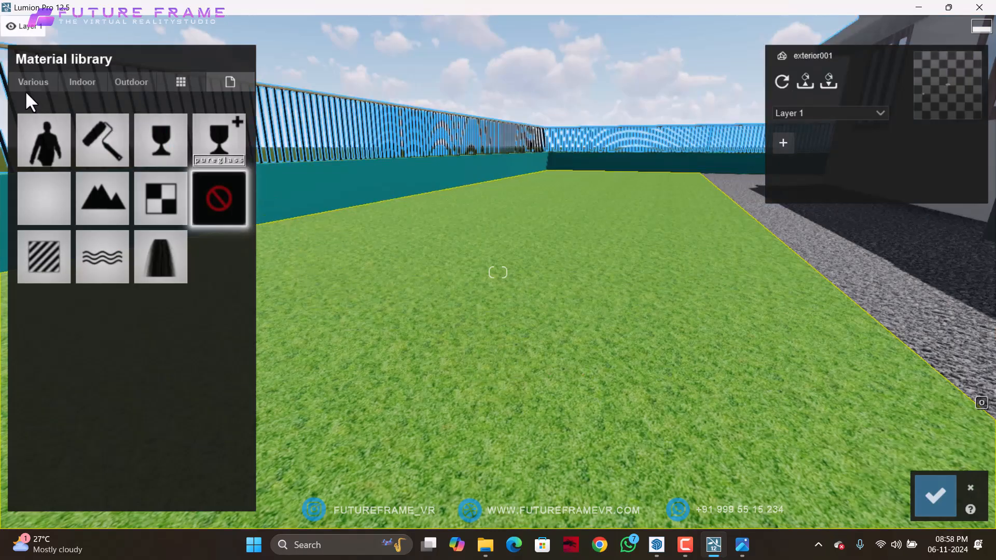
click(76, 116)
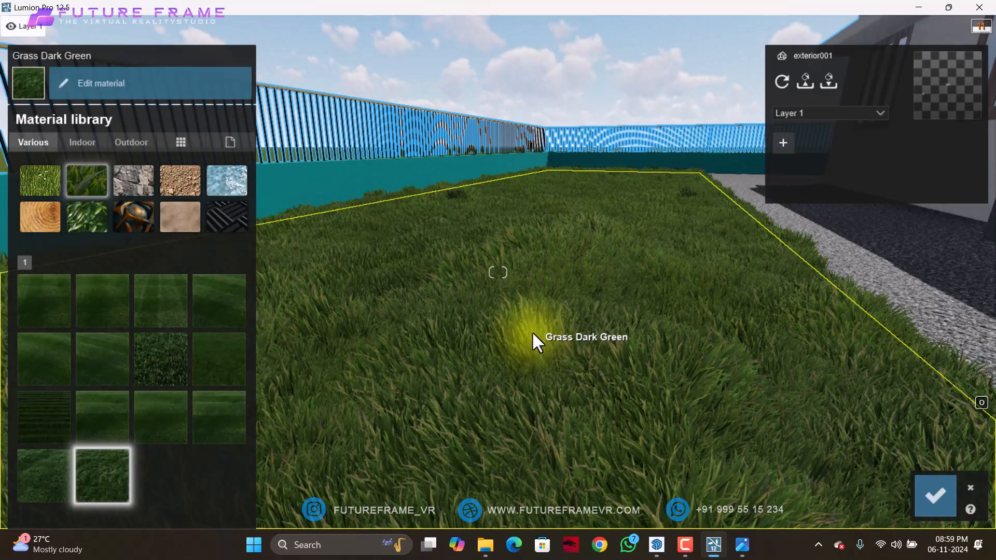
click(533, 333)
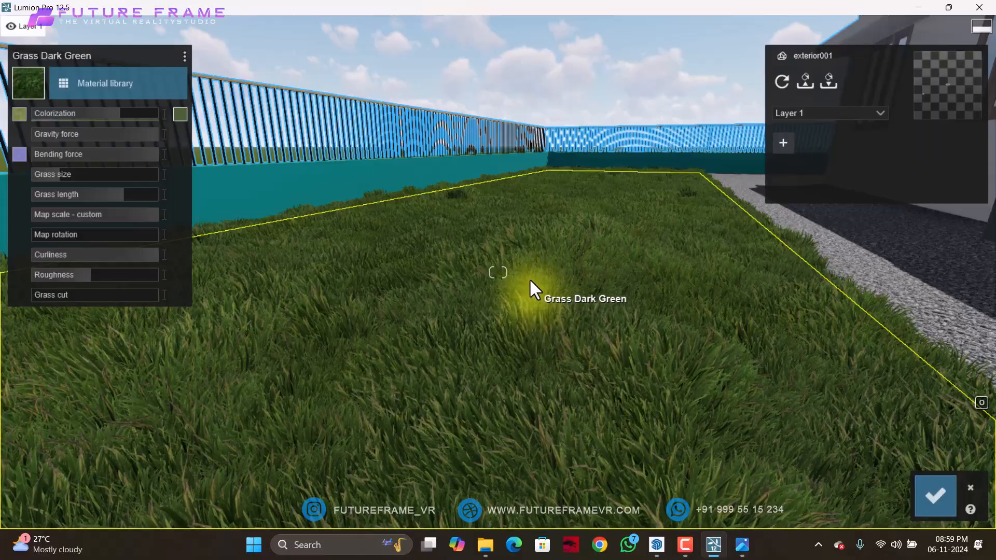
- Reduce the lawn's grass size and grass length, and save the material changes
key(shift)
shift+drag(90, 180, 87, 201)
key(s)
right_drag(240, 296, 287, 330)
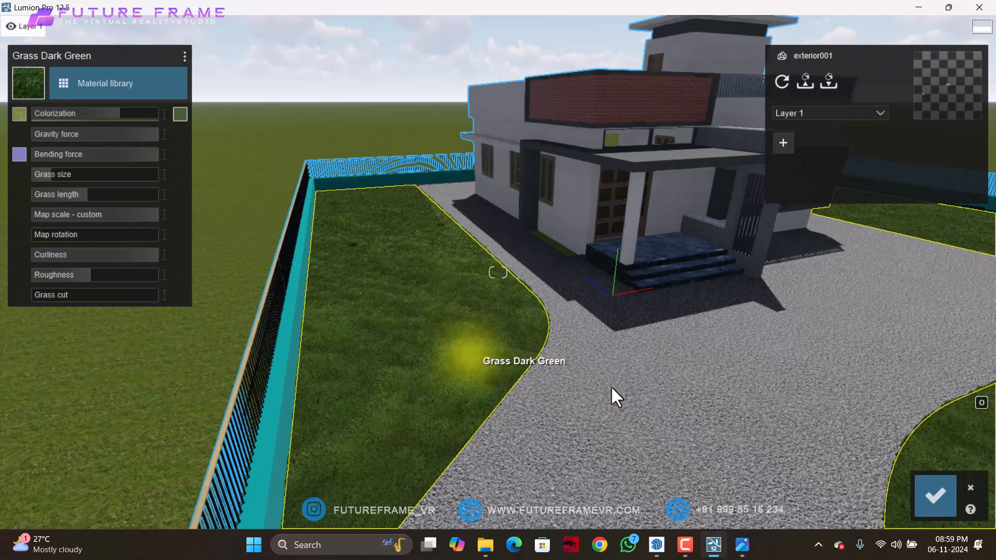
click(932, 498)
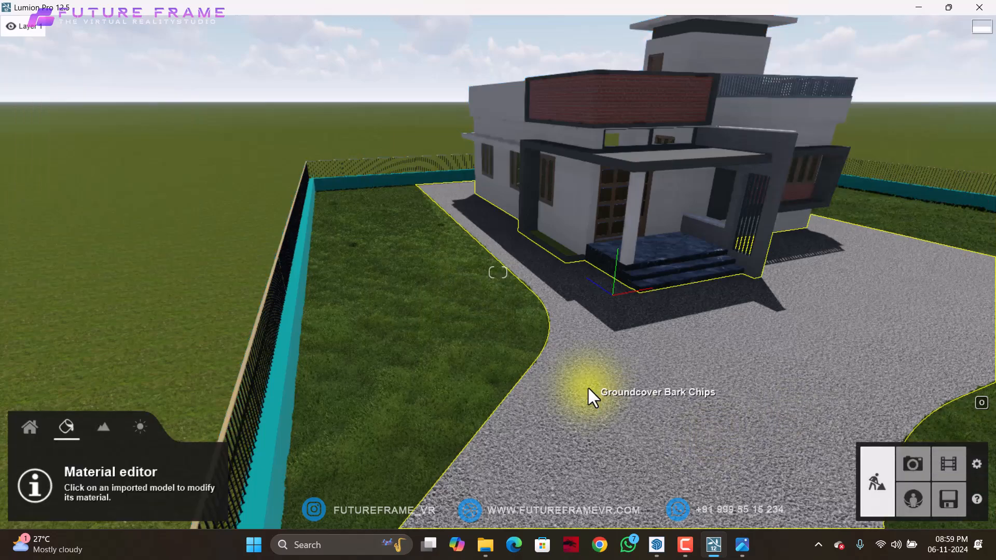
- Save the scene as a Lumion project file named CLASS in the online class LUMION folder
mouse_move(587, 387)
right_down()
mouse_move(752, 389)
mouse_move(584, 384)
mouse_move(524, 338)
mouse_move(576, 380)
mouse_move(534, 381)
mouse_move(529, 415)
mouse_move(581, 395)
right_up()
key(w)
key(s)
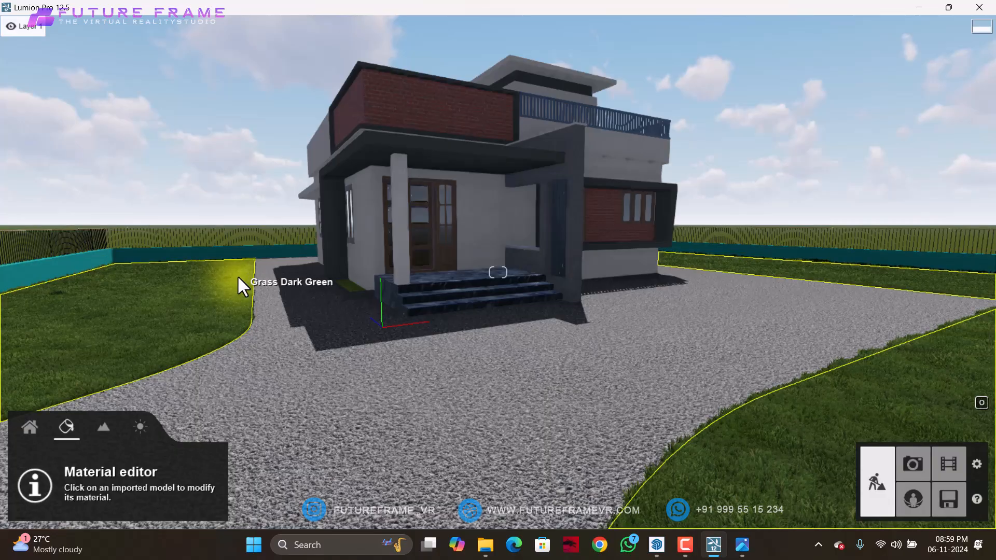
right_drag(237, 281, 517, 266)
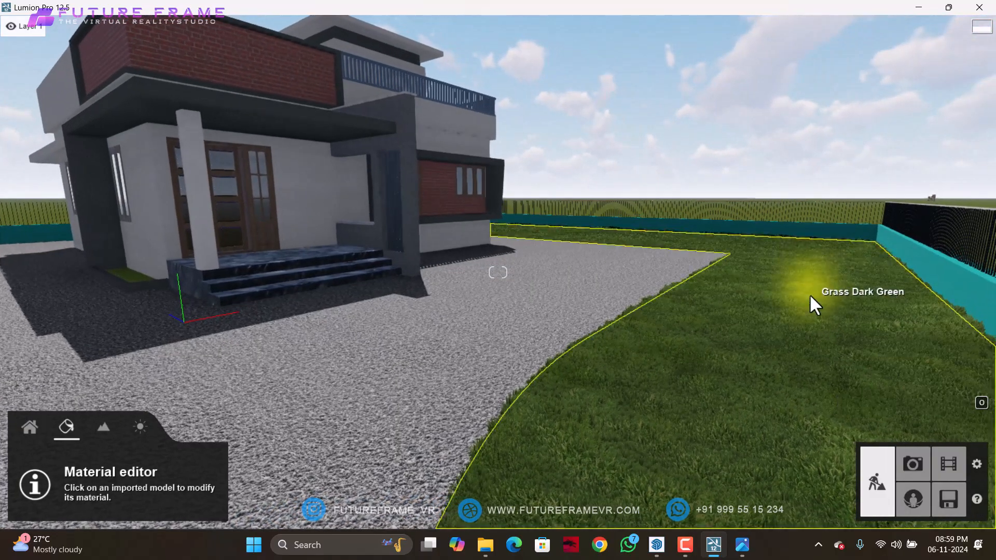
right_drag(562, 292, 540, 284)
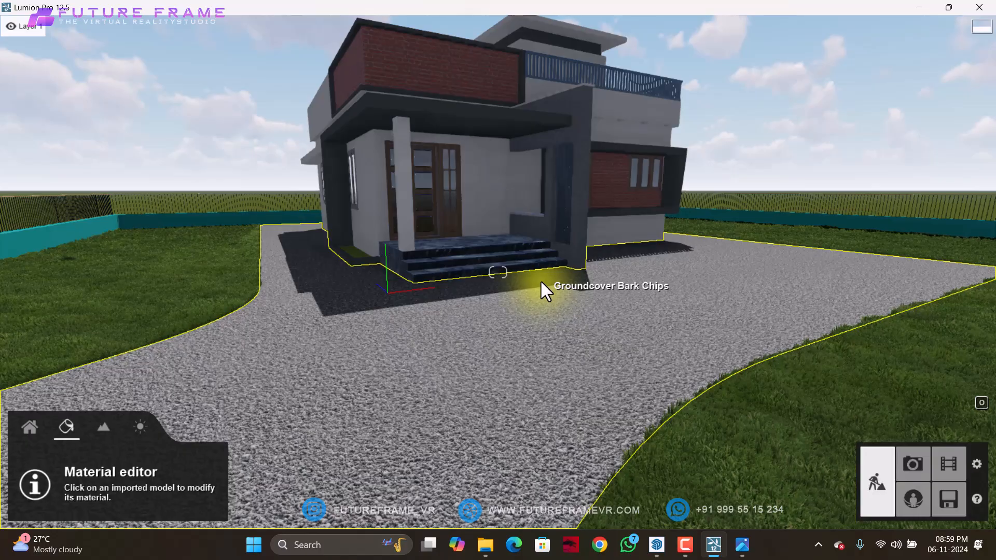
click(949, 499)
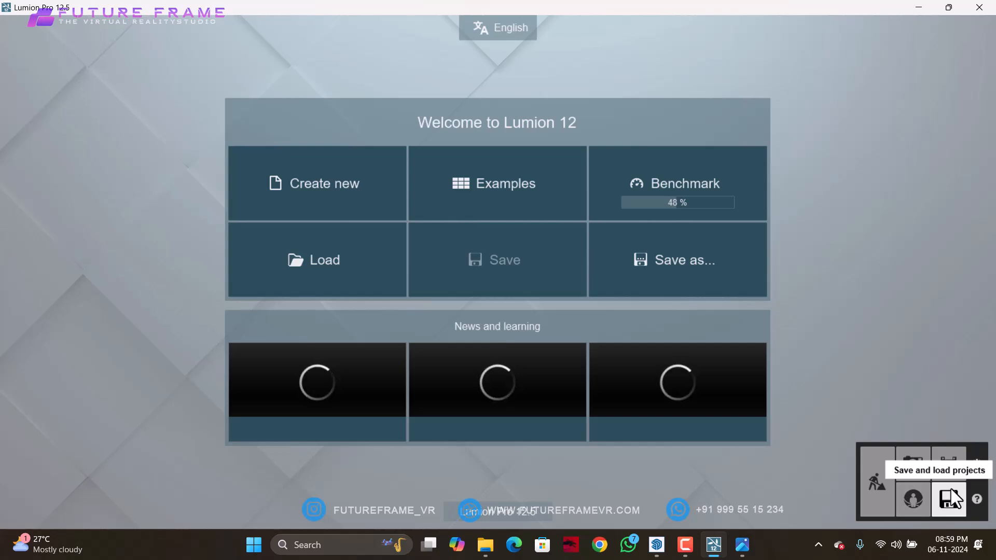
click(672, 274)
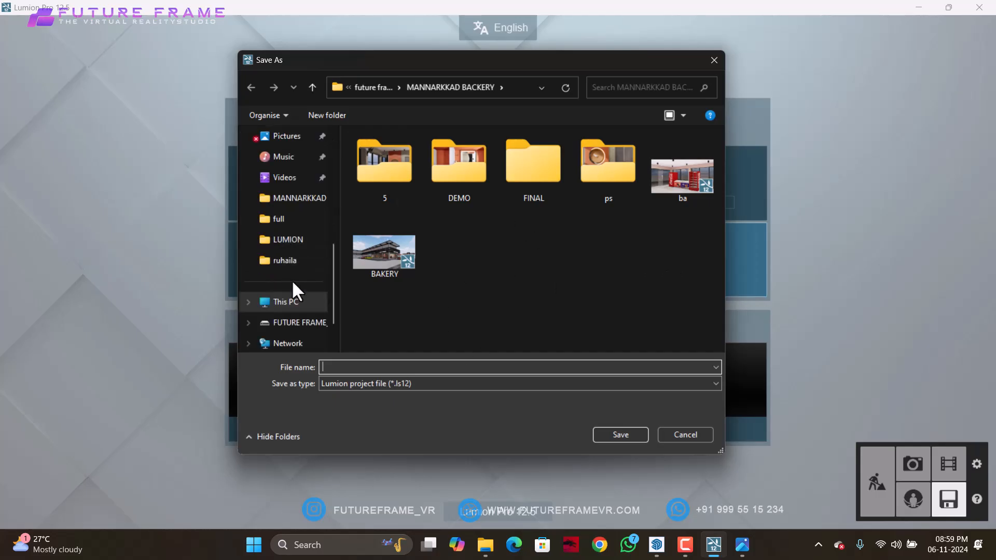
click(290, 241)
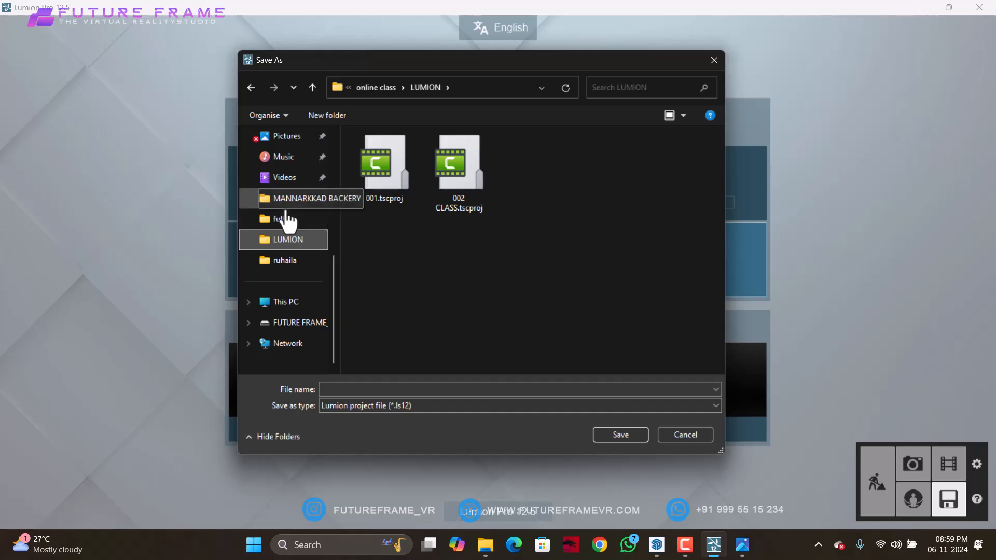
click(378, 386)
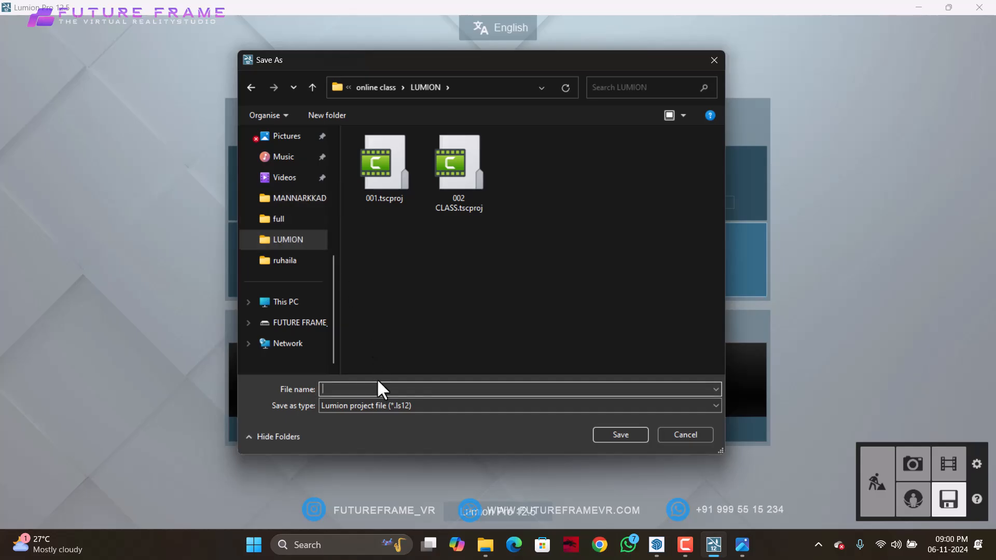
text(CLASS)
click(618, 435)
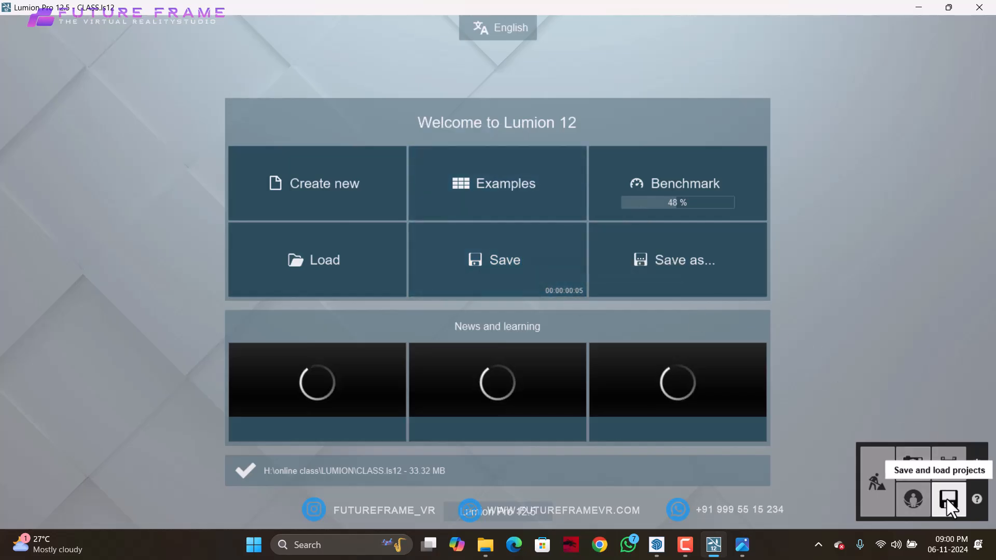
click(495, 260)
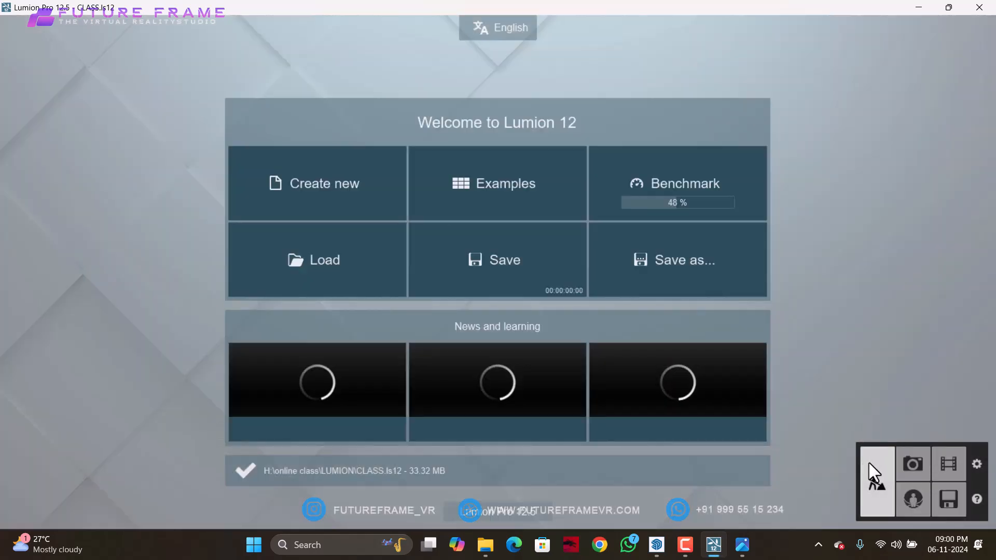
- Try Checkerboard Grass 01 on the lawn, change it to Wild Grass 01, and save the material changes
click(402, 308)
click(770, 488)
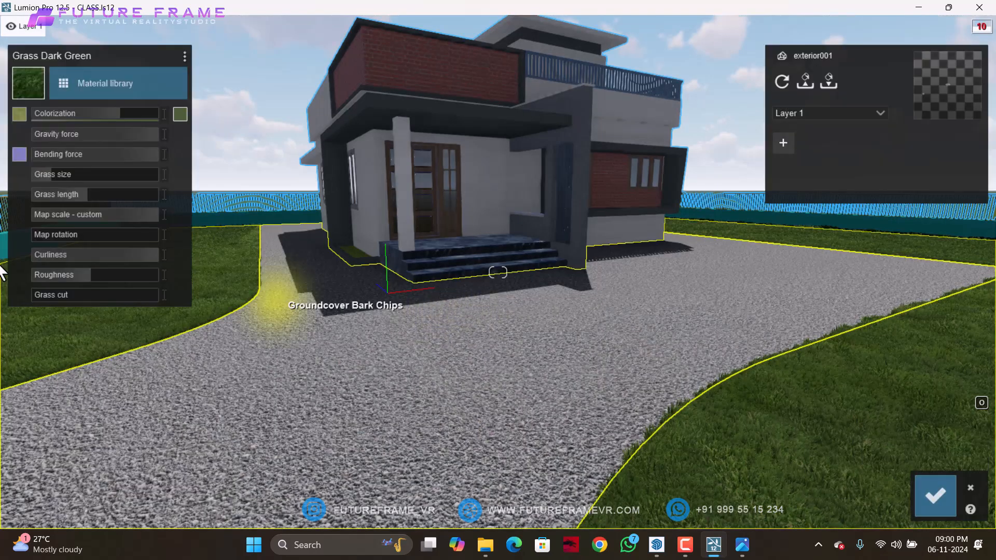
click(74, 92)
click(61, 297)
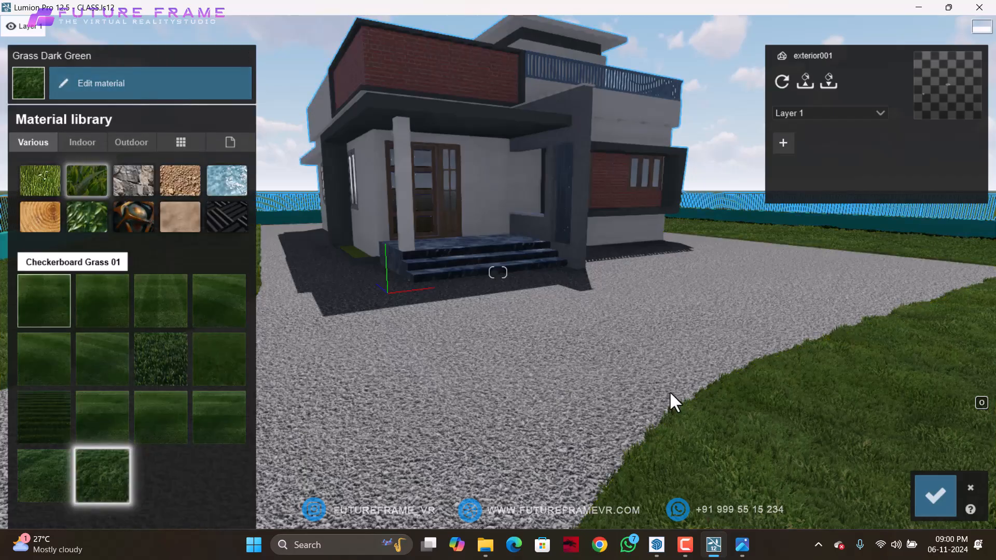
click(28, 480)
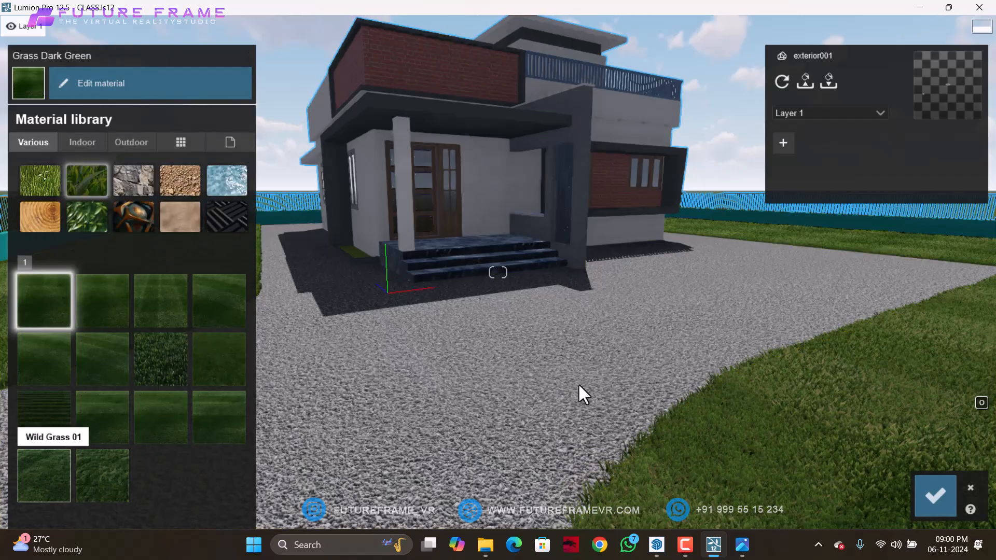
click(926, 499)
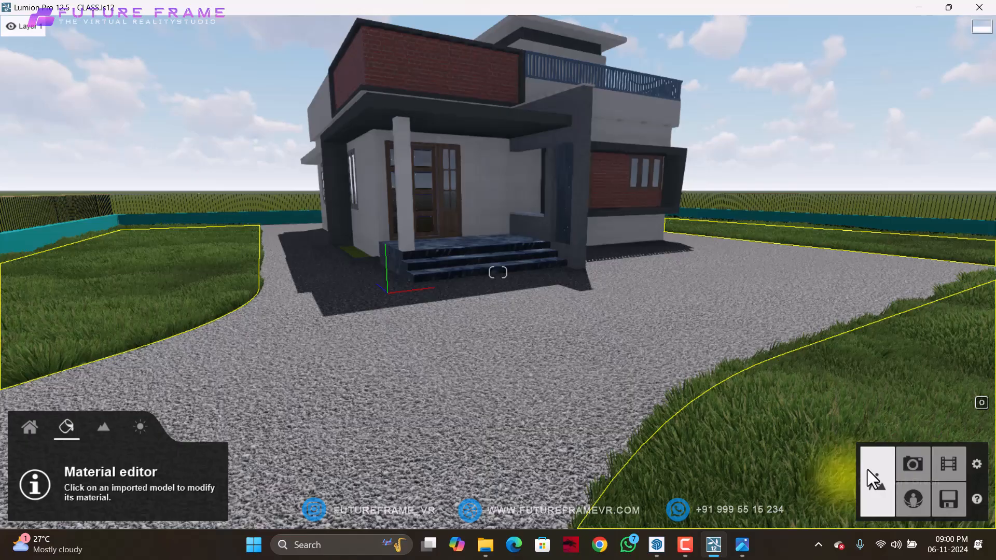
- Save the project with the changed lawn grass over the existing CLASS file
click(947, 495)
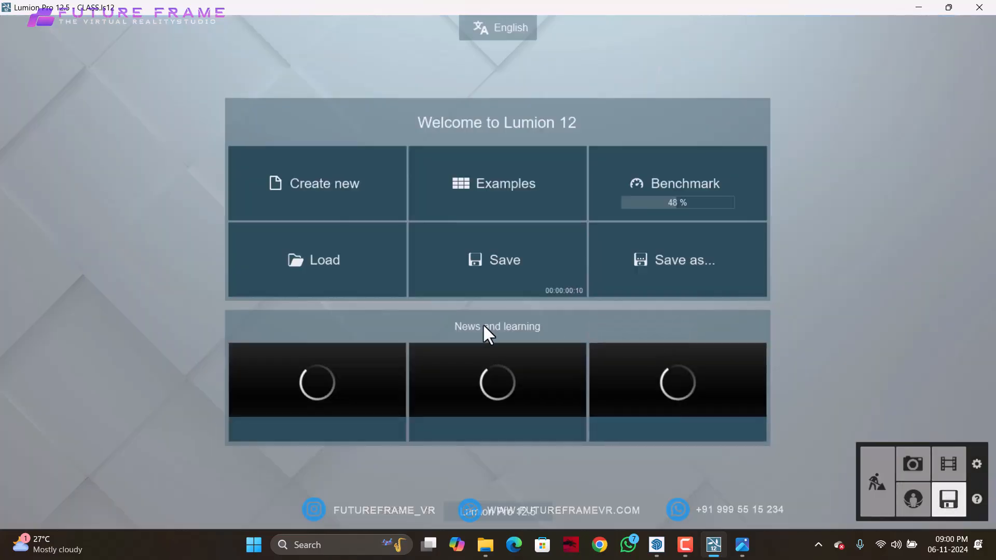
click(500, 290)
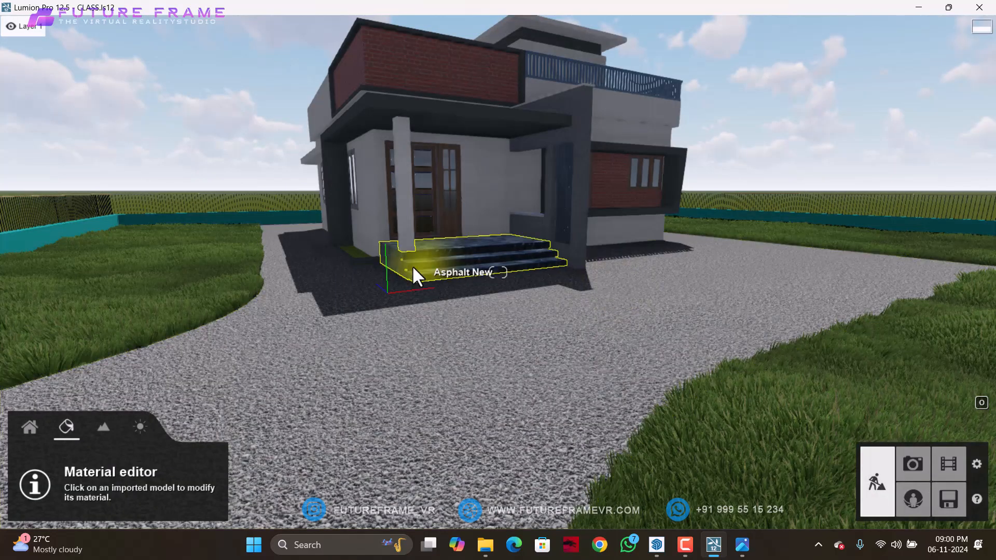
right_drag(413, 267, 552, 257)
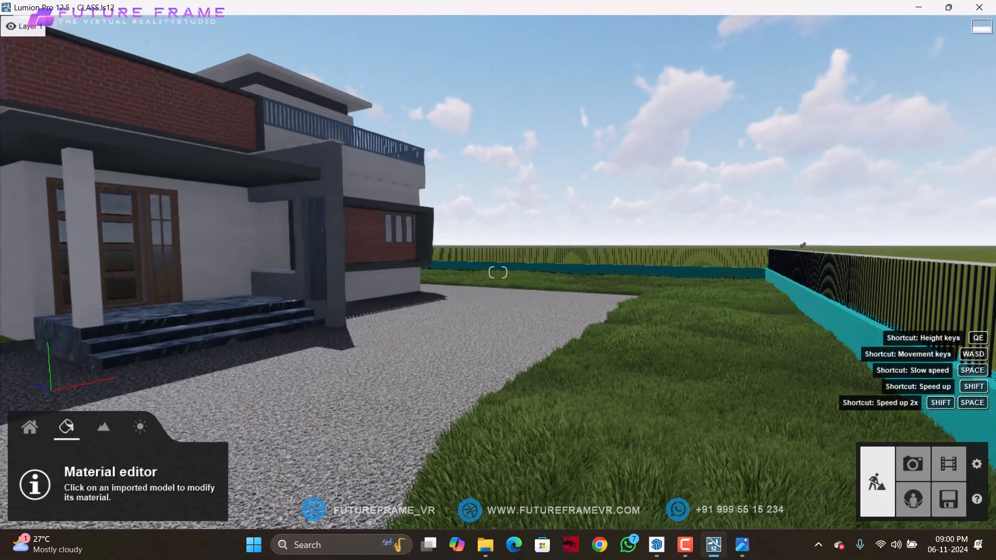
key(s)
mouse_move(498, 273)
right_down()
mouse_move(376, 257)
mouse_move(498, 272)
right_up()
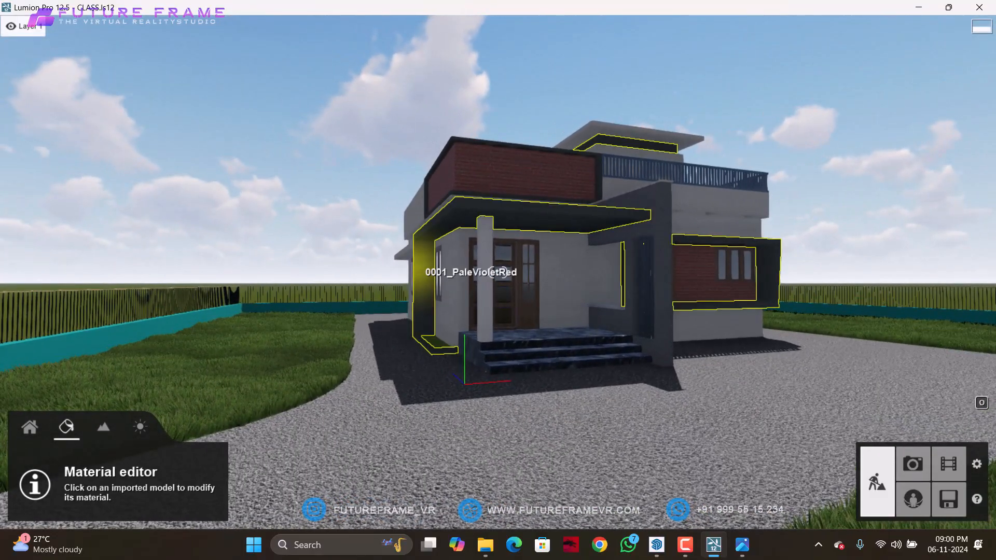